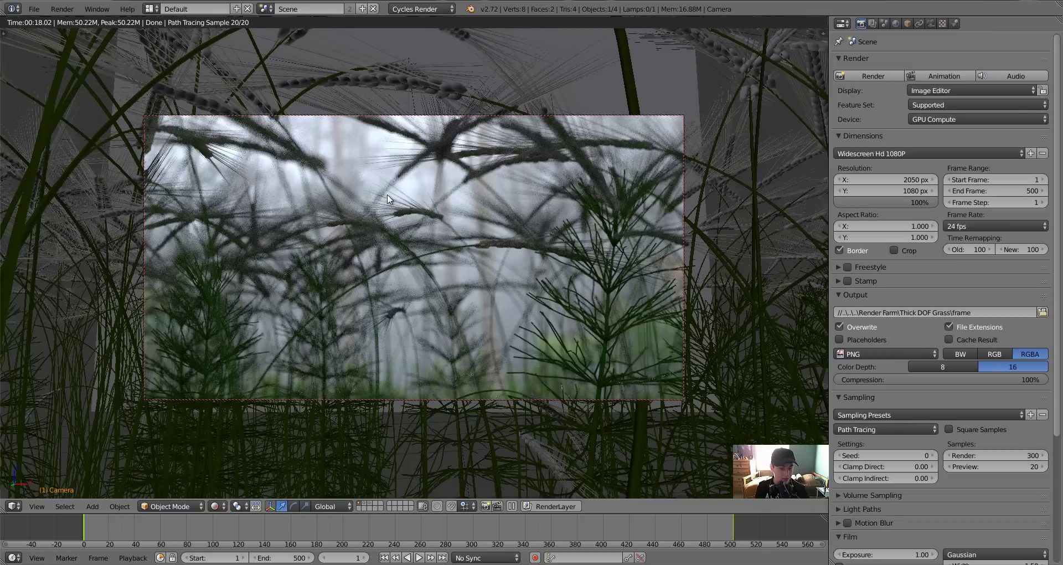
Step: Leave the rendered camera view, zoom out, and switch the viewport to Textured shading
{"action": "key", "text": "shift+z"}
{"action": "mouse_move", "coordinate": [465, 240]}
{"action": "middle_mouse_down"}
{"action": "mouse_move", "coordinate": [479, 256]}
{"action": "mouse_move", "coordinate": [393, 341]}
{"action": "middle_mouse_up"}
{"action": "scroll", "coordinate": [480, 254], "scroll_direction": "down", "scroll_amount": 5}
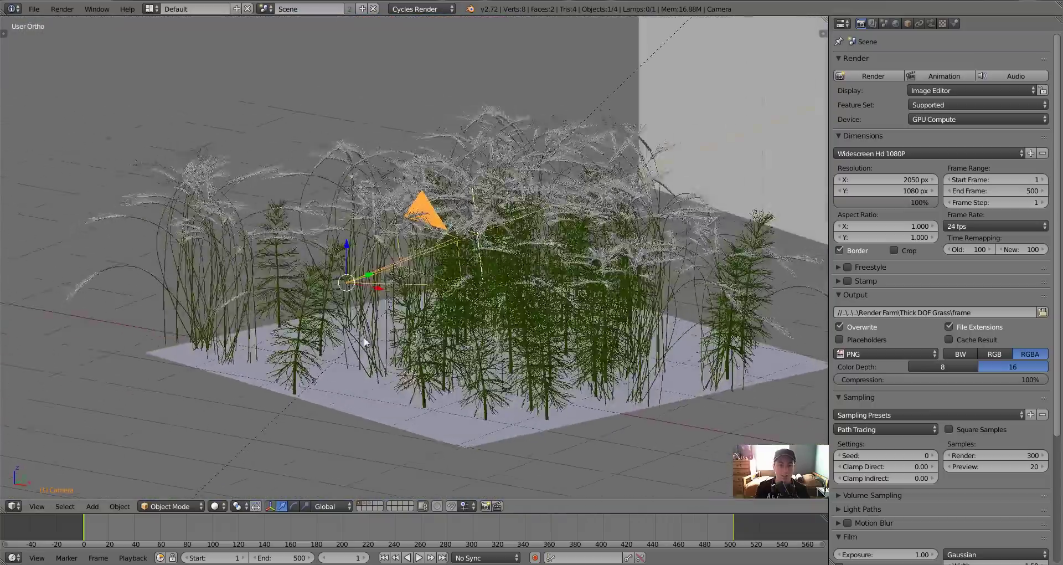
{"action": "scroll", "coordinate": [393, 344], "scroll_direction": "down", "scroll_amount": 4}
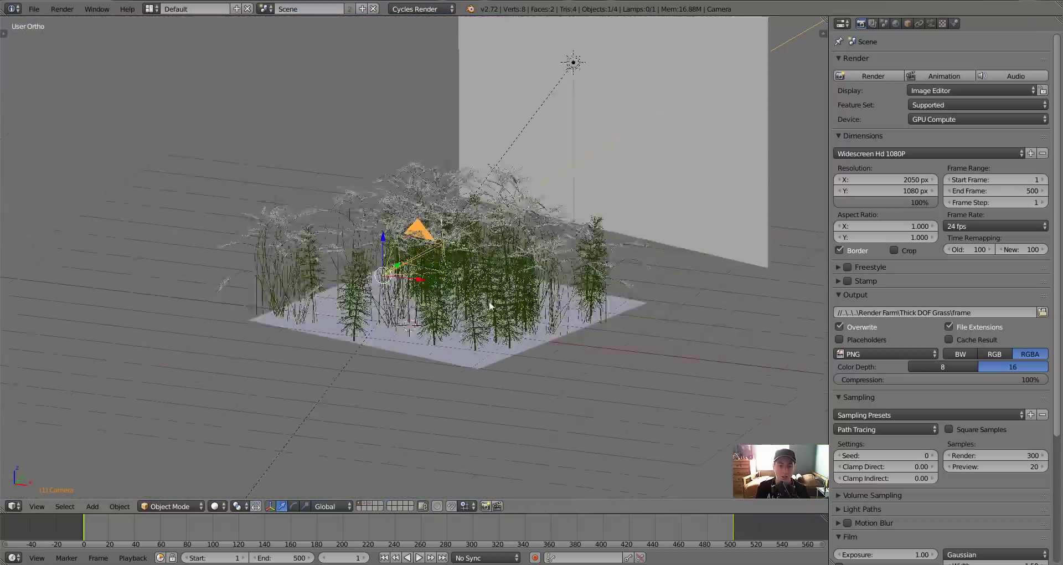
{"action": "scroll", "coordinate": [522, 254], "scroll_direction": "down", "scroll_amount": 2}
{"action": "key", "text": "alt+z"}
{"action": "scroll", "coordinate": [531, 234], "scroll_direction": "up", "scroll_amount": 3}
Step: Orbit to face the forest backdrop and select the backdrop plane and lamp
{"action": "middle_click_drag", "start_coordinate": [543, 224], "coordinate": [516, 281]}
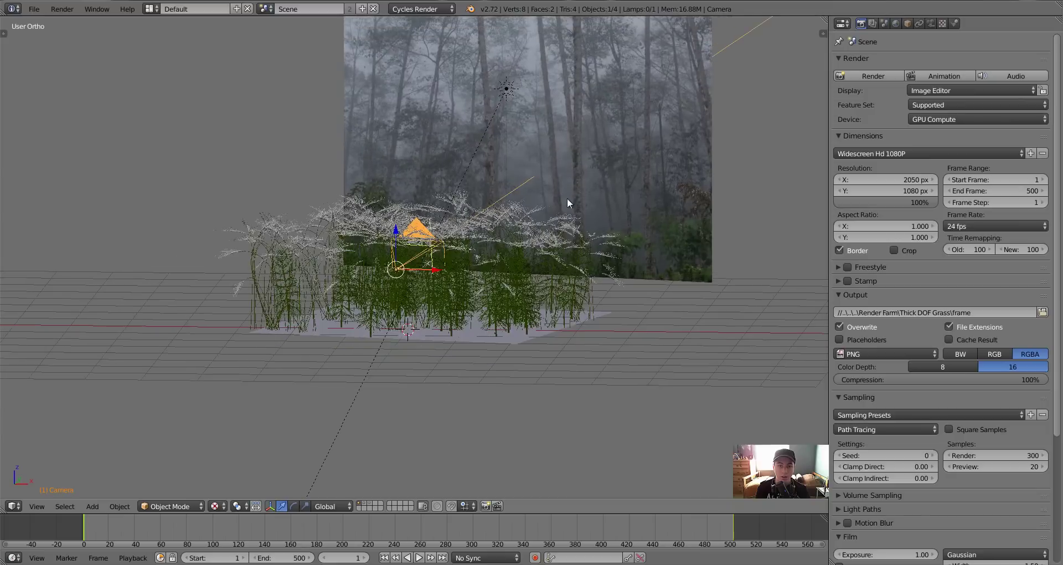
{"action": "right_click", "coordinate": [486, 160]}
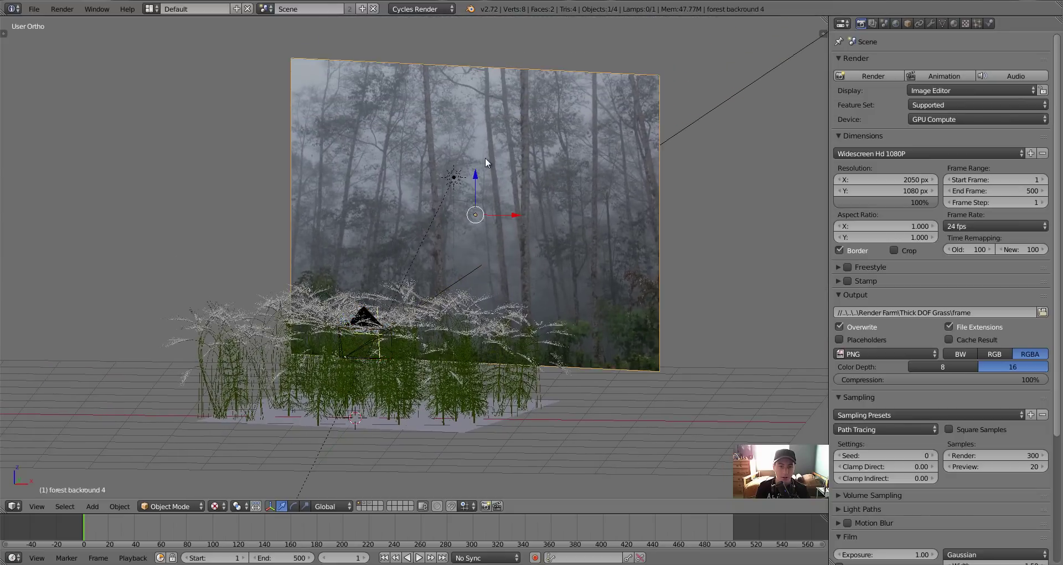
{"action": "right_click", "coordinate": [453, 177]}
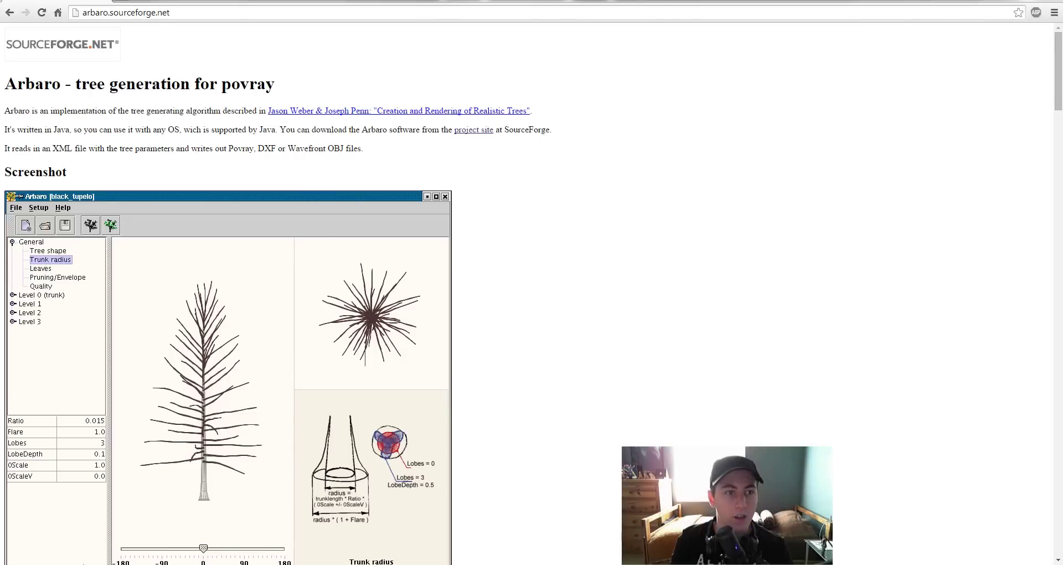
Step: Load arbaro.sourceforge.net in the web browser
{"action": "left_click", "coordinate": [165, 12]}
{"action": "type", "text": "arb"}
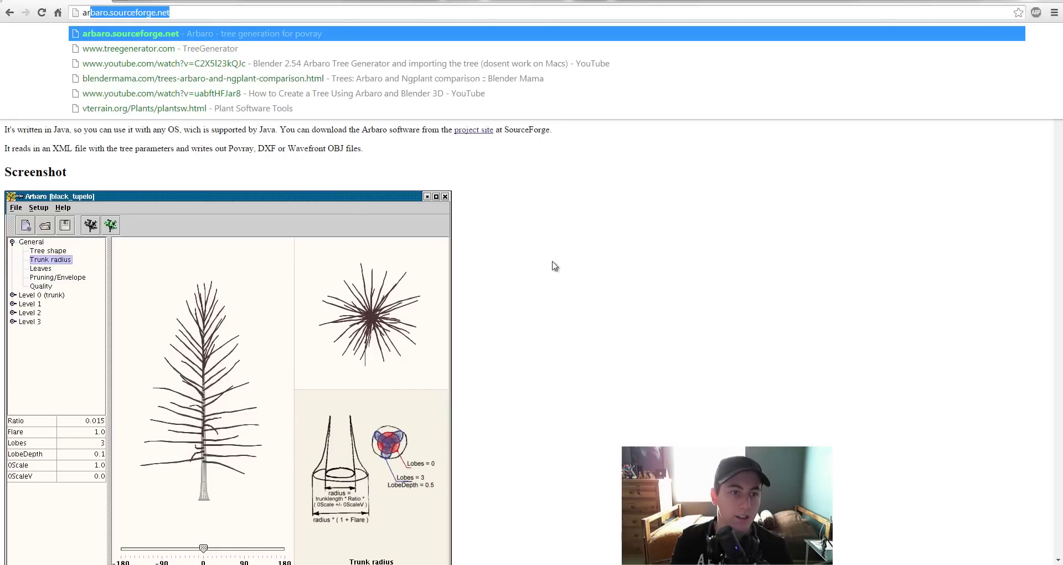
{"action": "key", "text": "Return"}
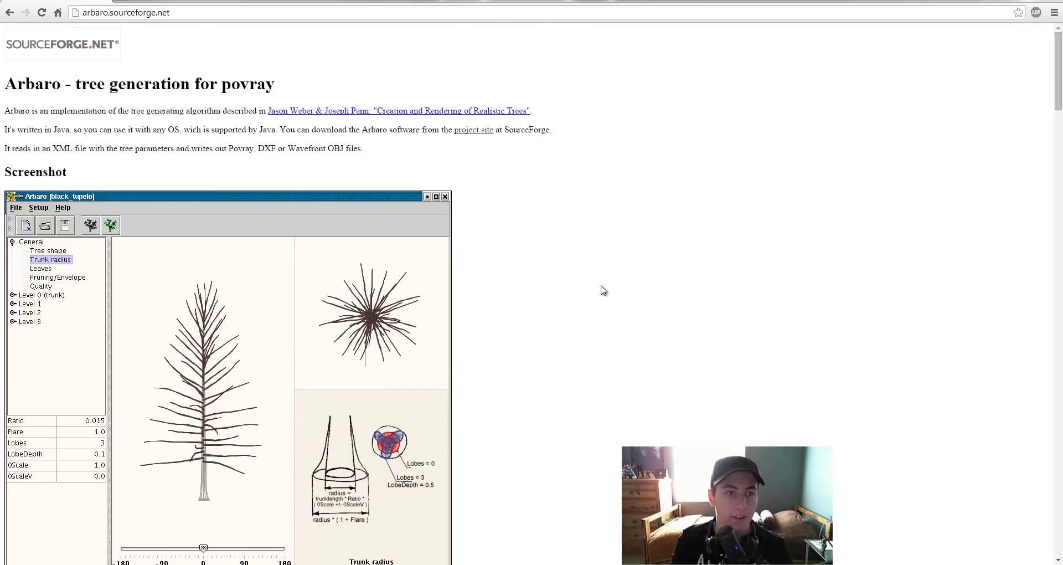
Step: Scroll through the Galerie of generated trees and grasses, then return to the top
{"action": "scroll", "coordinate": [536, 332], "scroll_direction": "down", "scroll_amount": 2}
{"action": "scroll", "coordinate": [536, 332], "scroll_direction": "down", "scroll_amount": 6}
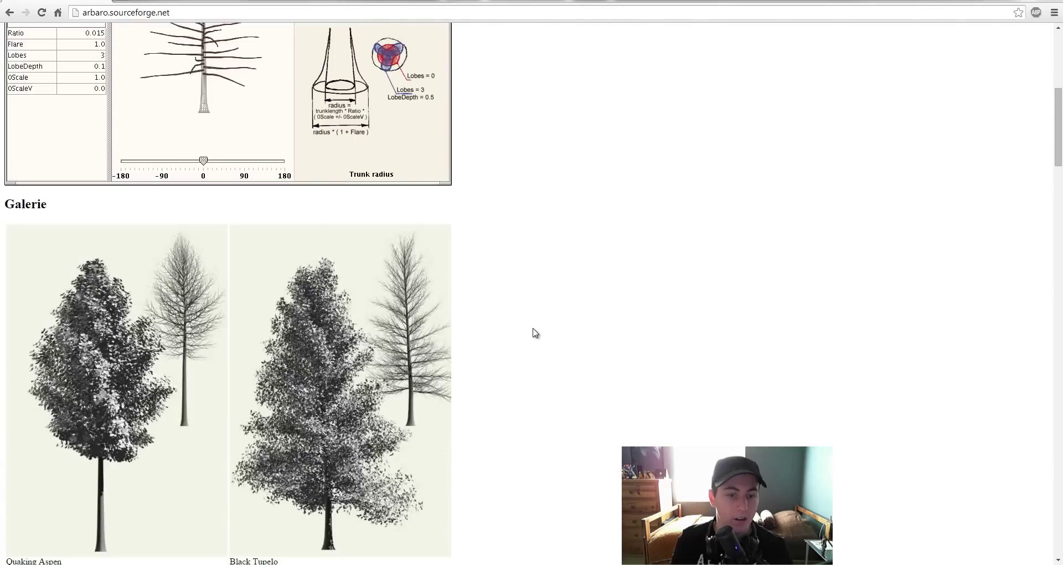
{"action": "scroll", "coordinate": [536, 332], "scroll_direction": "down", "scroll_amount": 9}
{"action": "scroll", "coordinate": [534, 324], "scroll_direction": "down", "scroll_amount": 10}
{"action": "scroll", "coordinate": [534, 314], "scroll_direction": "down", "scroll_amount": 6}
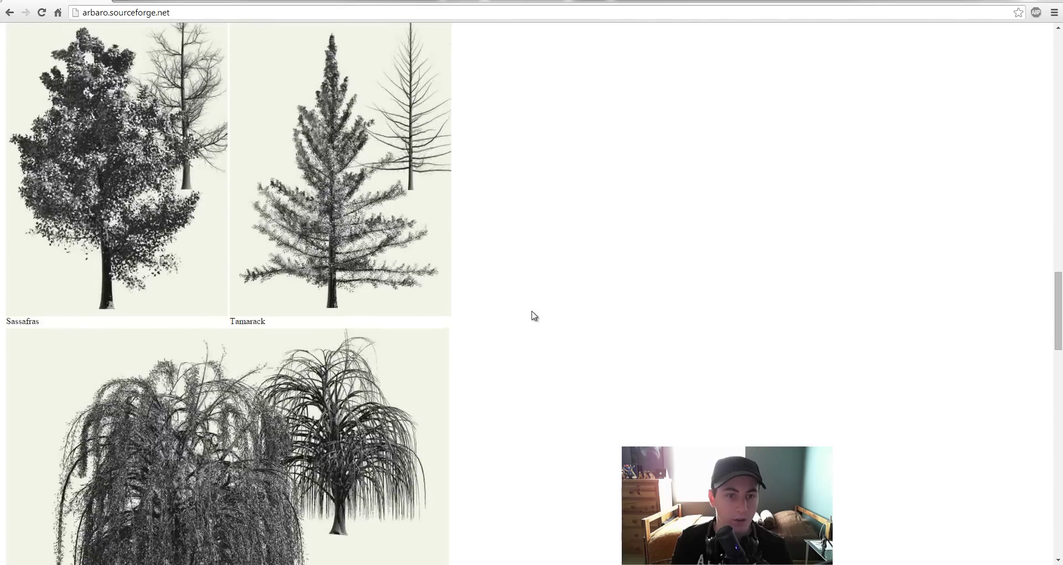
{"action": "scroll", "coordinate": [535, 310], "scroll_direction": "up", "scroll_amount": 9}
{"action": "scroll", "coordinate": [539, 306], "scroll_direction": "up", "scroll_amount": 4}
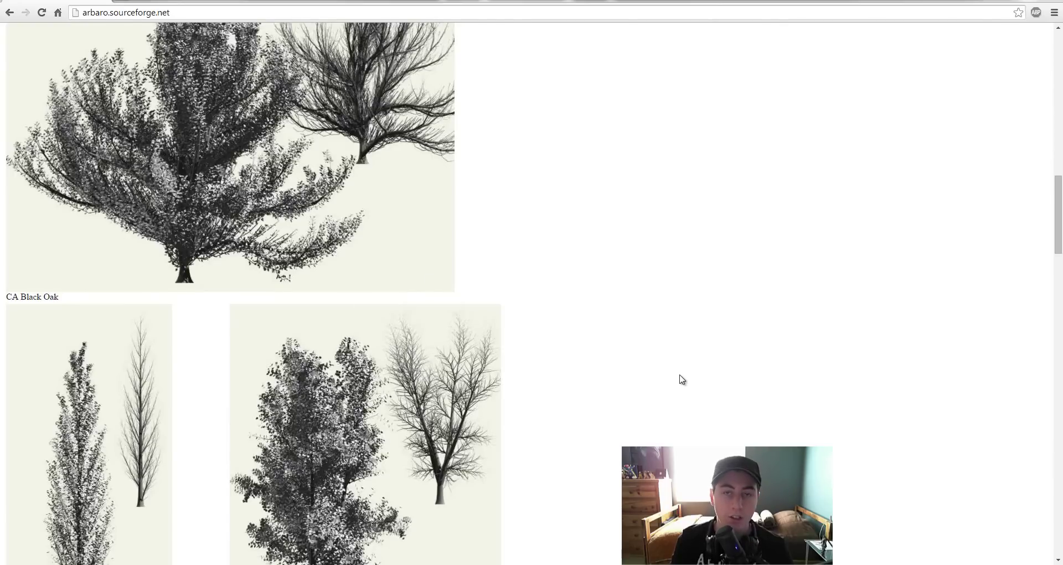
{"action": "scroll", "coordinate": [679, 376], "scroll_direction": "down", "scroll_amount": 8}
{"action": "scroll", "coordinate": [683, 374], "scroll_direction": "down", "scroll_amount": 6}
{"action": "scroll", "coordinate": [684, 372], "scroll_direction": "down", "scroll_amount": 1}
{"action": "scroll", "coordinate": [683, 370], "scroll_direction": "down", "scroll_amount": 6}
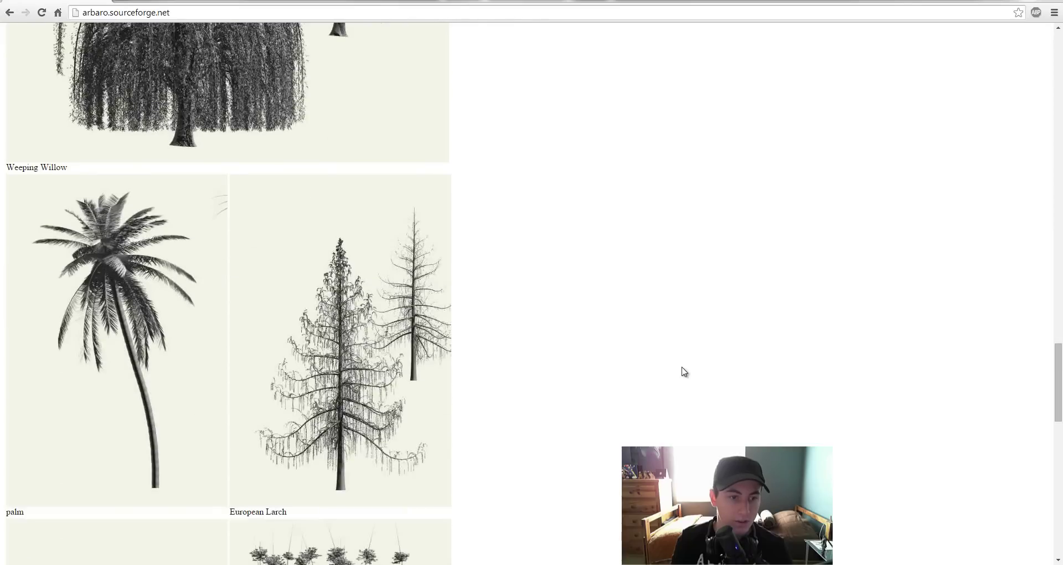
{"action": "scroll", "coordinate": [682, 368], "scroll_direction": "down", "scroll_amount": 7}
{"action": "scroll", "coordinate": [682, 367], "scroll_direction": "down", "scroll_amount": 3}
{"action": "scroll", "coordinate": [682, 367], "scroll_direction": "up", "scroll_amount": 3}
{"action": "scroll", "coordinate": [682, 365], "scroll_direction": "up", "scroll_amount": 1}
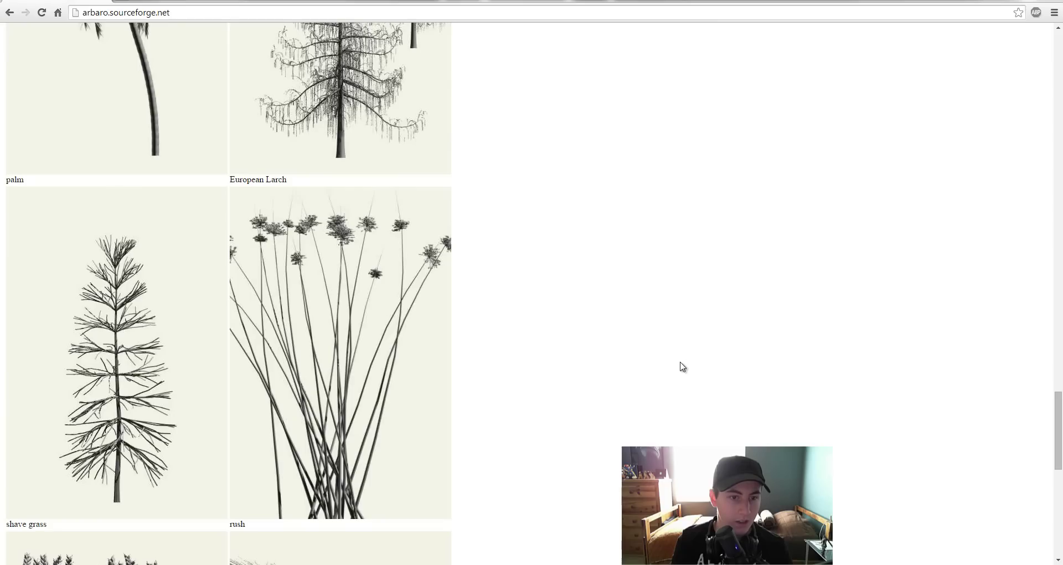
{"action": "scroll", "coordinate": [118, 313], "scroll_direction": "down", "scroll_amount": 1}
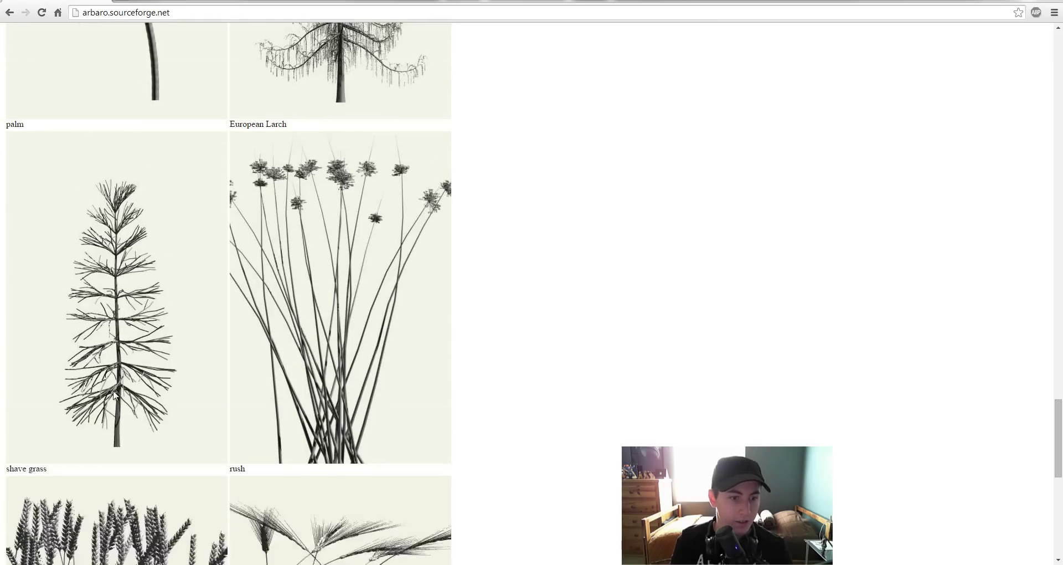
{"action": "scroll", "coordinate": [115, 331], "scroll_direction": "down", "scroll_amount": 3}
{"action": "scroll", "coordinate": [122, 186], "scroll_direction": "down", "scroll_amount": 2}
{"action": "scroll", "coordinate": [120, 184], "scroll_direction": "down", "scroll_amount": 2}
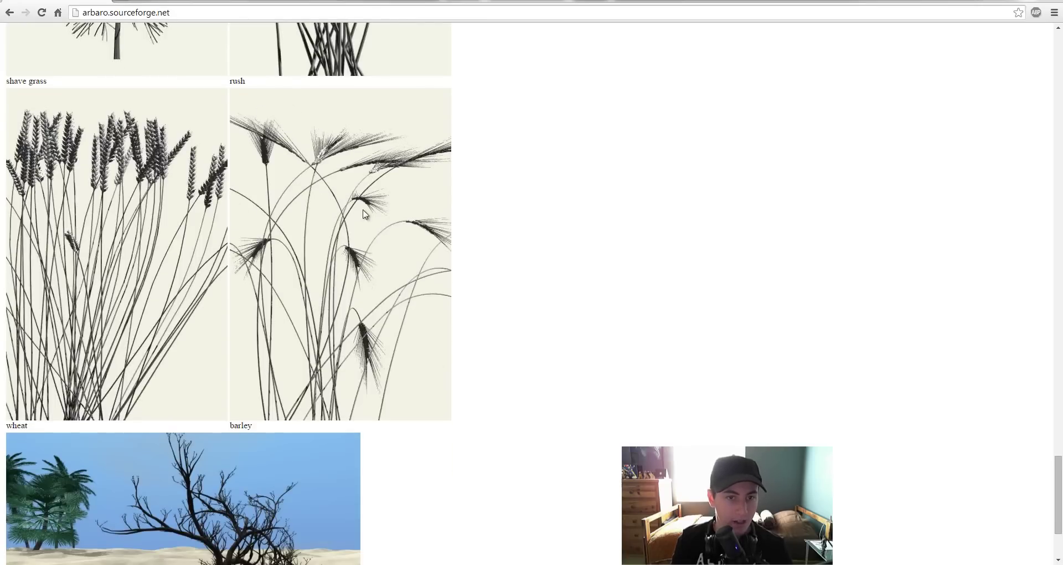
{"action": "scroll", "coordinate": [365, 216], "scroll_direction": "up", "scroll_amount": 7}
{"action": "scroll", "coordinate": [559, 397], "scroll_direction": "down", "scroll_amount": 9}
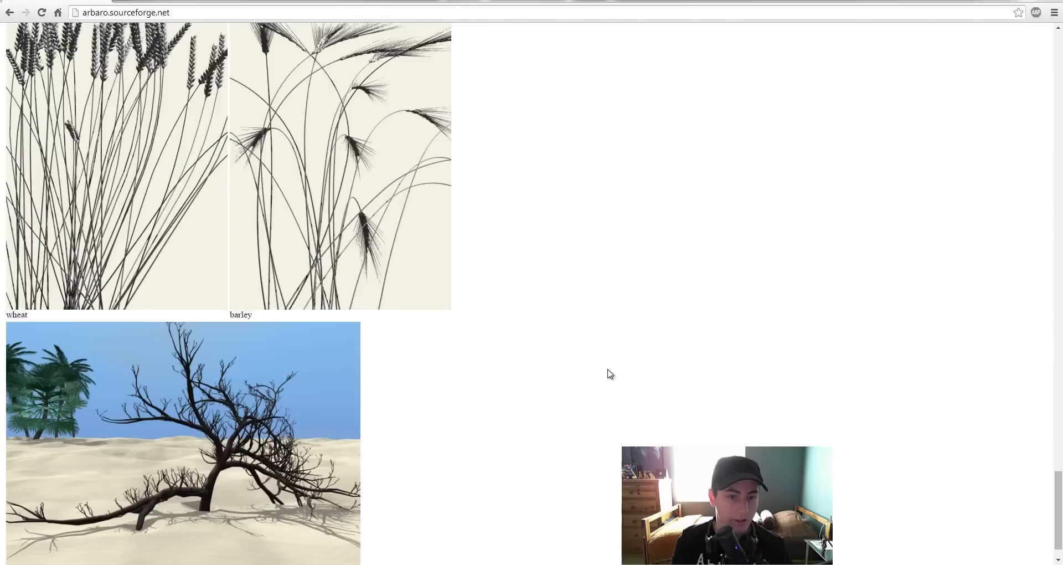
{"action": "scroll", "coordinate": [607, 373], "scroll_direction": "down", "scroll_amount": 1}
{"action": "scroll", "coordinate": [609, 369], "scroll_direction": "up", "scroll_amount": 4}
{"action": "scroll", "coordinate": [609, 368], "scroll_direction": "up", "scroll_amount": 8}
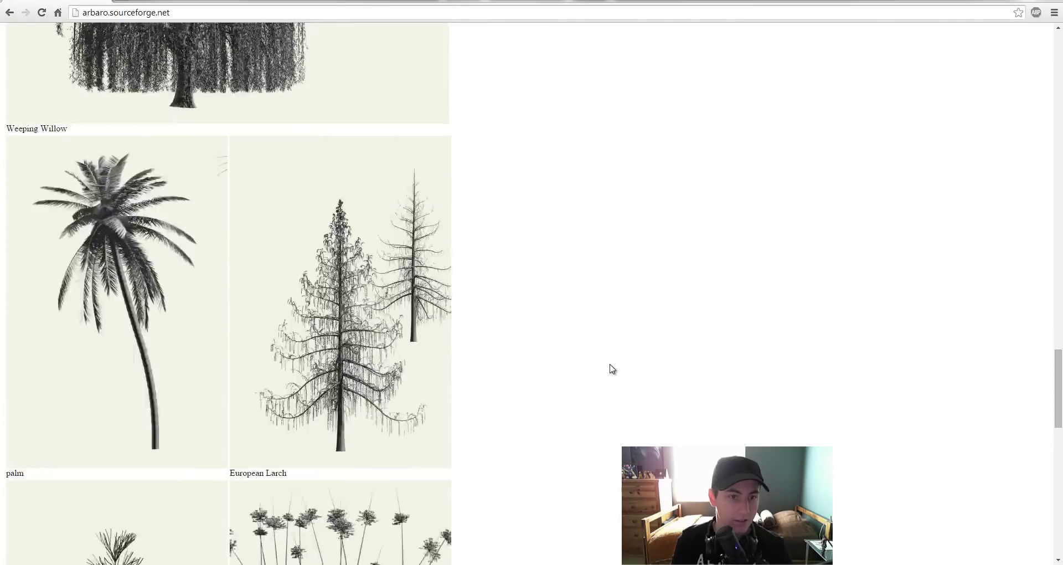
{"action": "scroll", "coordinate": [611, 365], "scroll_direction": "up", "scroll_amount": 8}
{"action": "scroll", "coordinate": [612, 360], "scroll_direction": "up", "scroll_amount": 8}
{"action": "scroll", "coordinate": [609, 348], "scroll_direction": "up", "scroll_amount": 10}
{"action": "scroll", "coordinate": [603, 338], "scroll_direction": "up", "scroll_amount": 6}
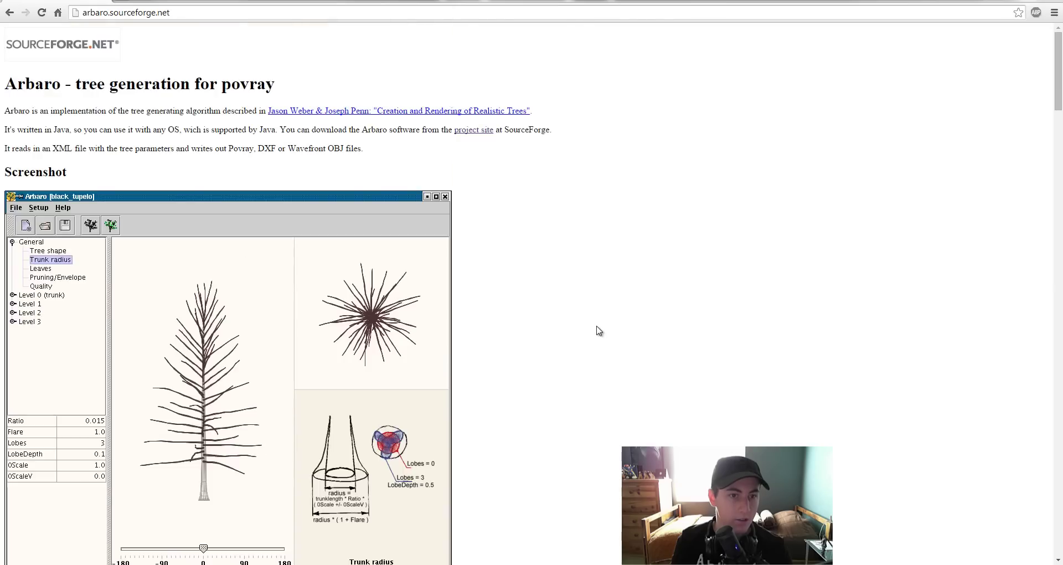
Step: Launch Arbaro and load shave-grass.xml from the trees folder
{"action": "left_click", "coordinate": [473, 131]}
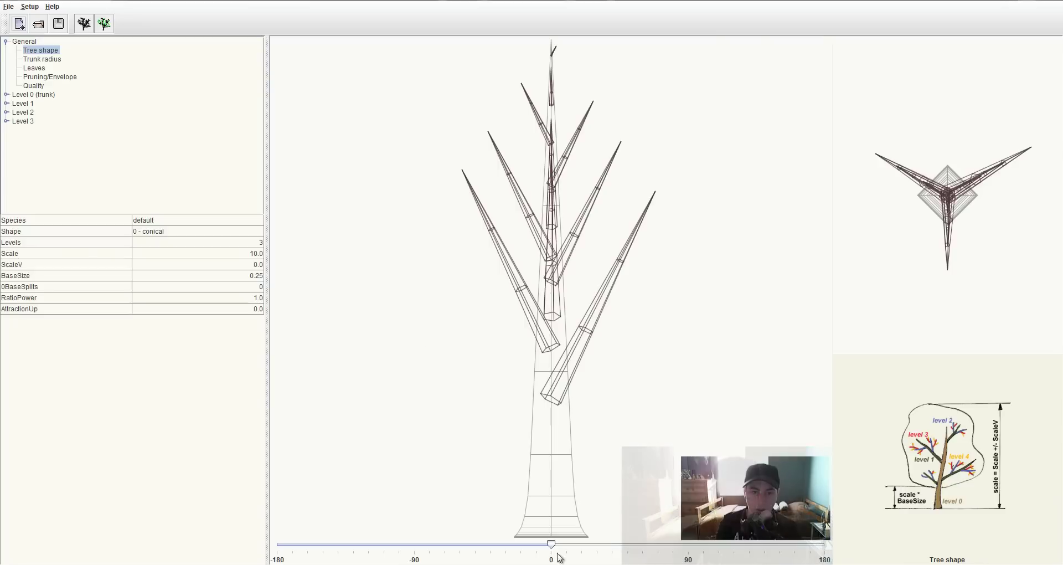
{"action": "left_click", "coordinate": [39, 25]}
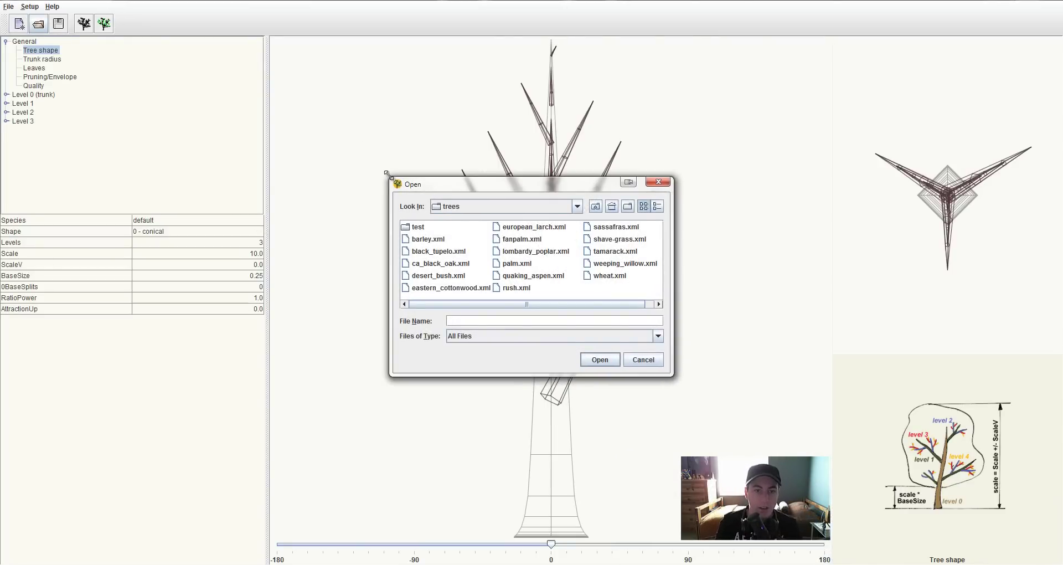
{"action": "left_click_drag", "start_coordinate": [391, 177], "coordinate": [324, 134]}
{"action": "left_click_drag", "start_coordinate": [393, 145], "coordinate": [429, 150]}
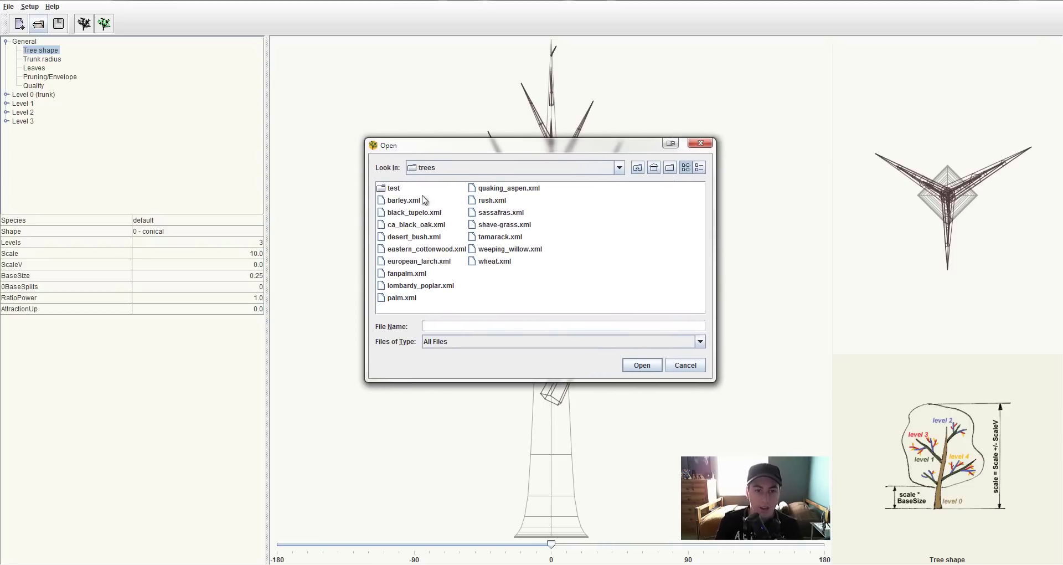
{"action": "left_click", "coordinate": [426, 172]}
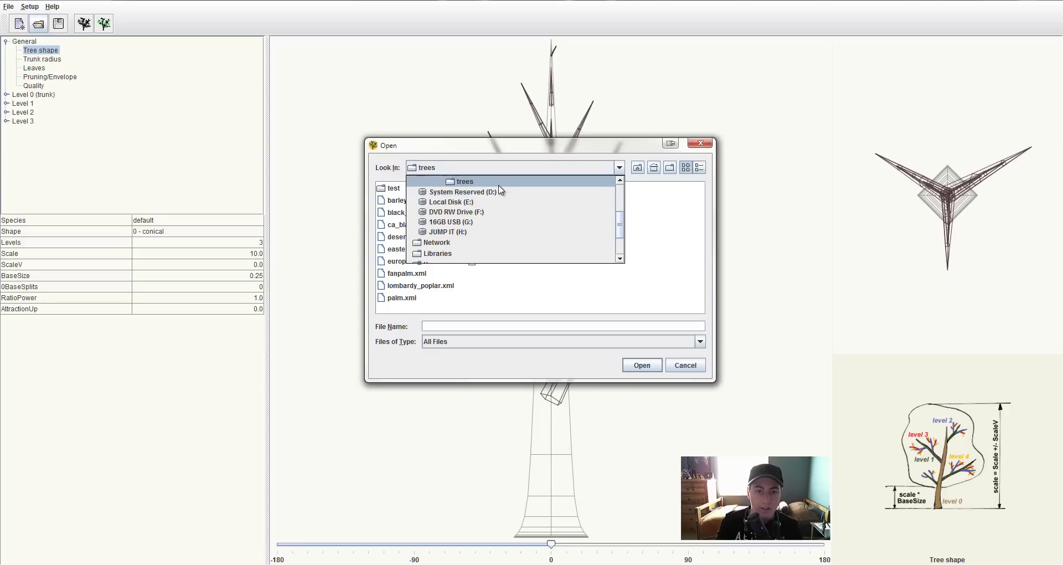
{"action": "left_click", "coordinate": [556, 317]}
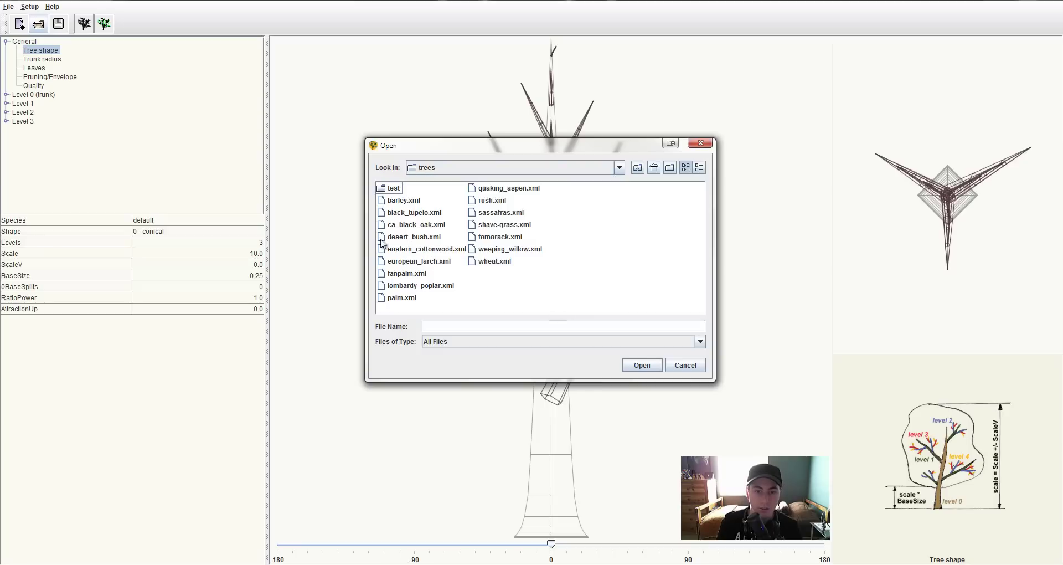
{"action": "left_click", "coordinate": [397, 199]}
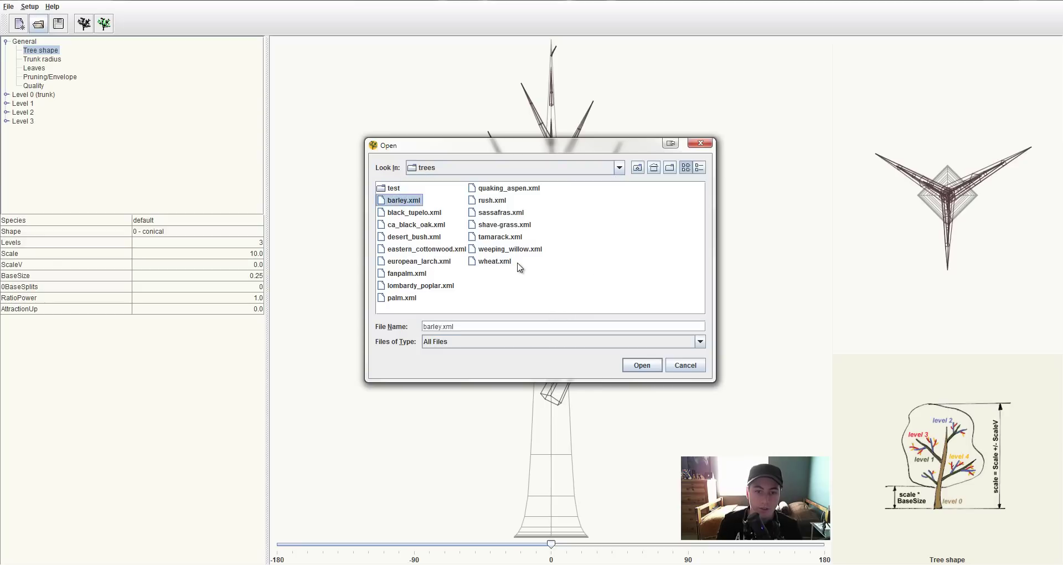
{"action": "left_click", "coordinate": [518, 228]}
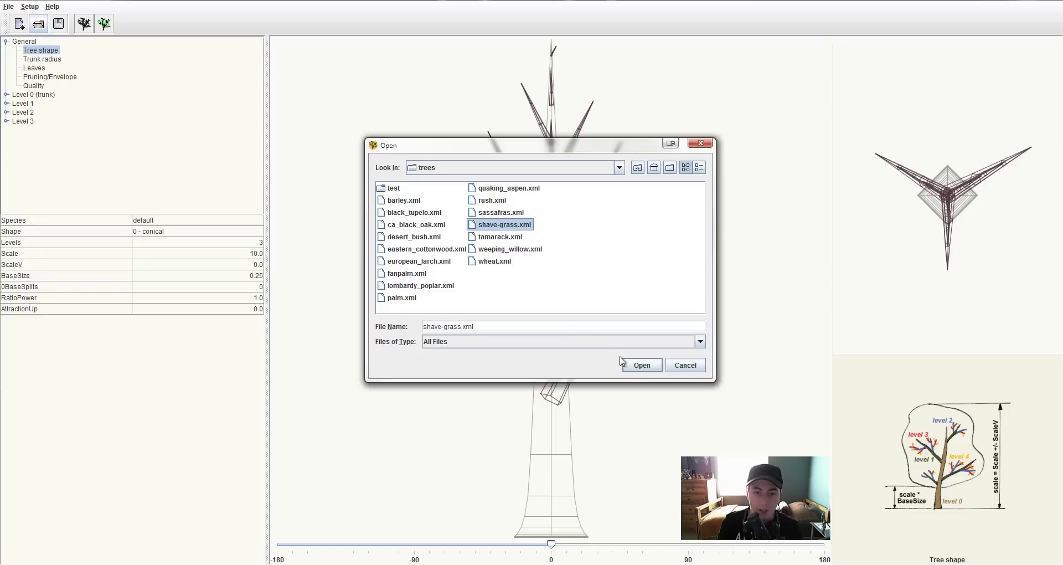
{"action": "left_click", "coordinate": [642, 365]}
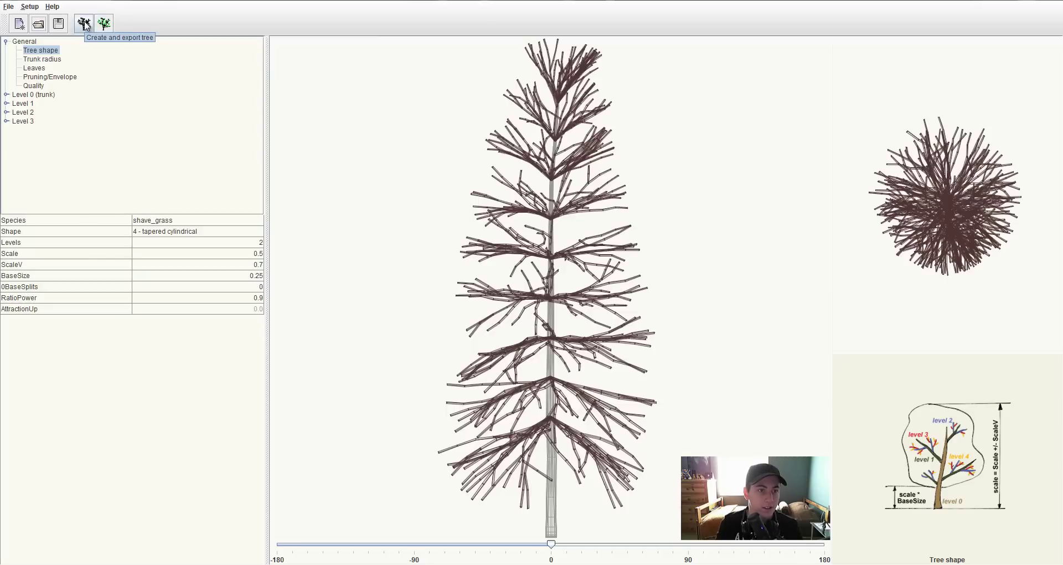
Step: Set the tree export format to Wavefront OBJ, leaving stem UV coordinates off
{"action": "left_click", "coordinate": [85, 24]}
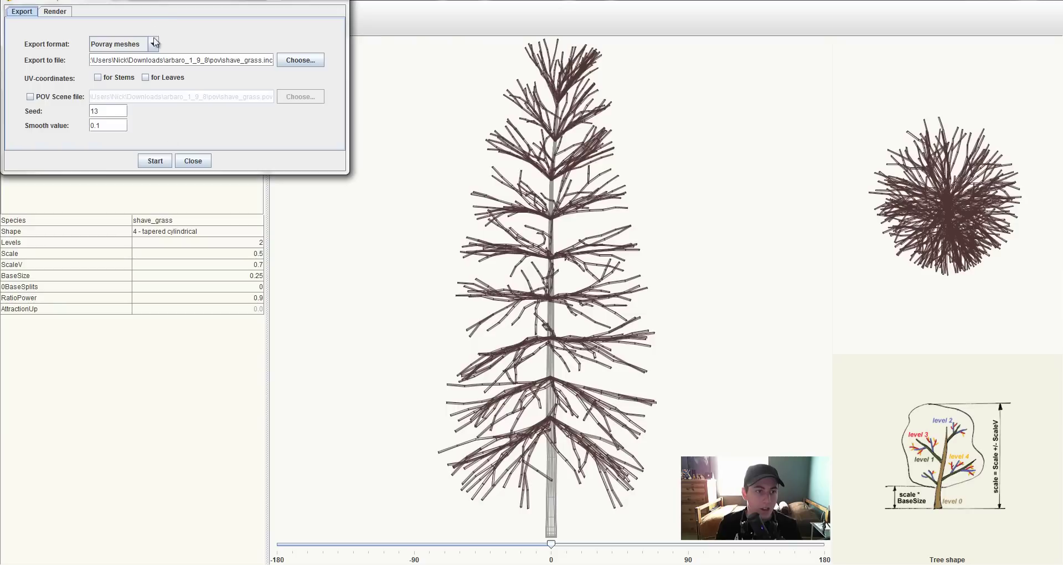
{"action": "left_click_drag", "start_coordinate": [164, 2], "coordinate": [532, 201]}
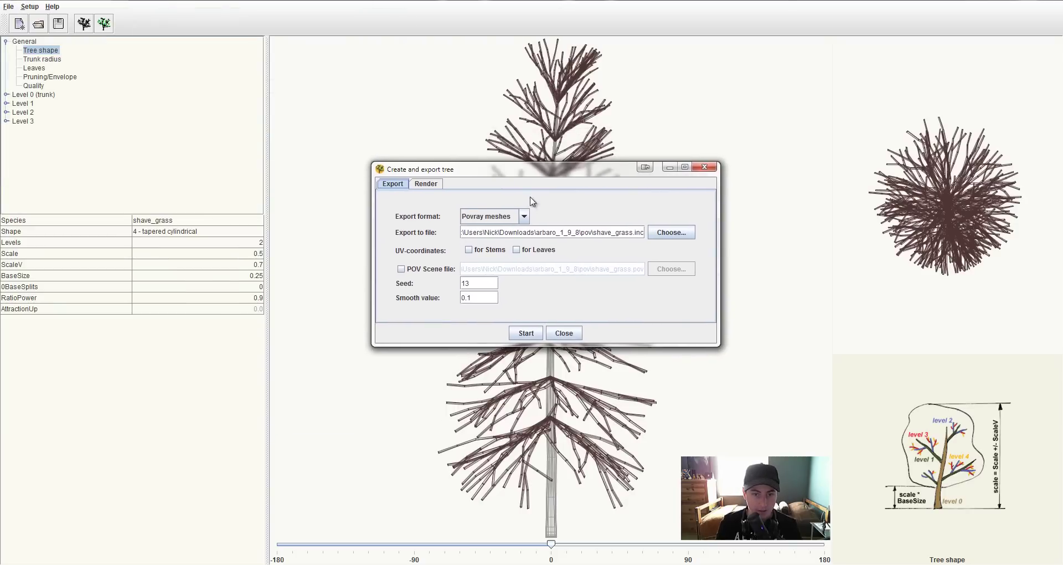
{"action": "left_click", "coordinate": [524, 217]}
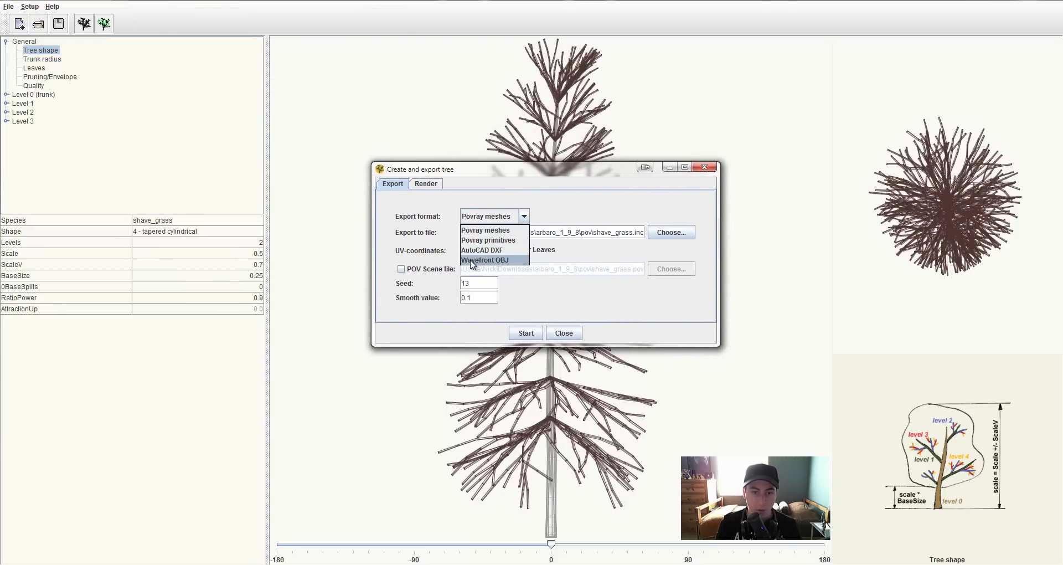
{"action": "left_click", "coordinate": [510, 260]}
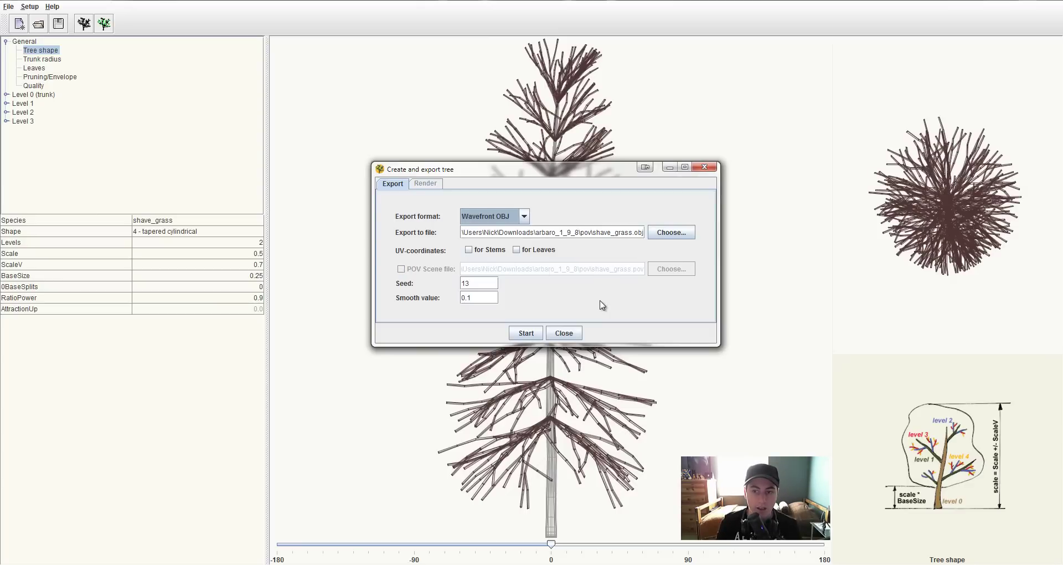
{"action": "left_click", "coordinate": [469, 251]}
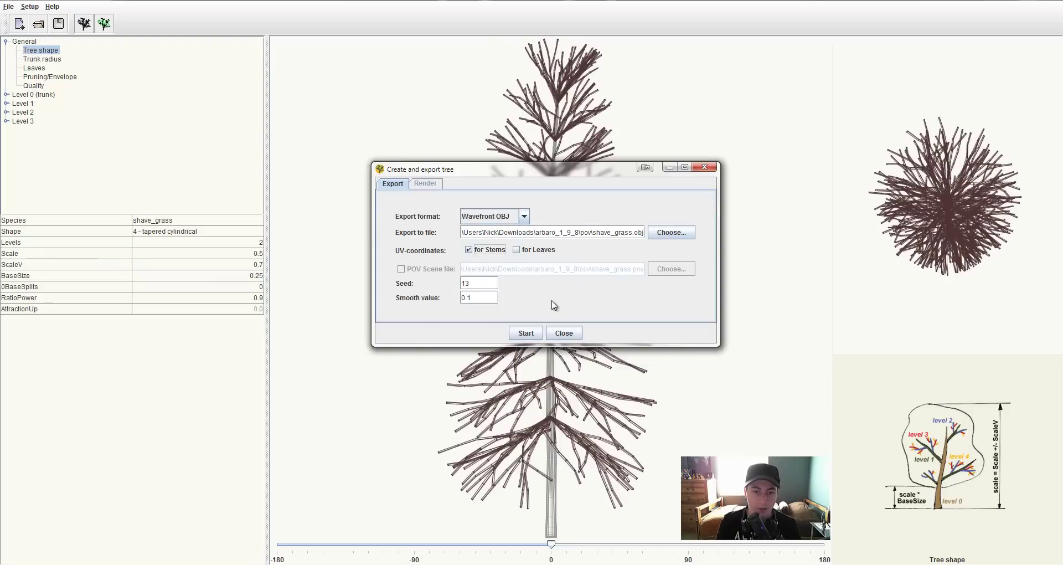
{"action": "left_click", "coordinate": [469, 251]}
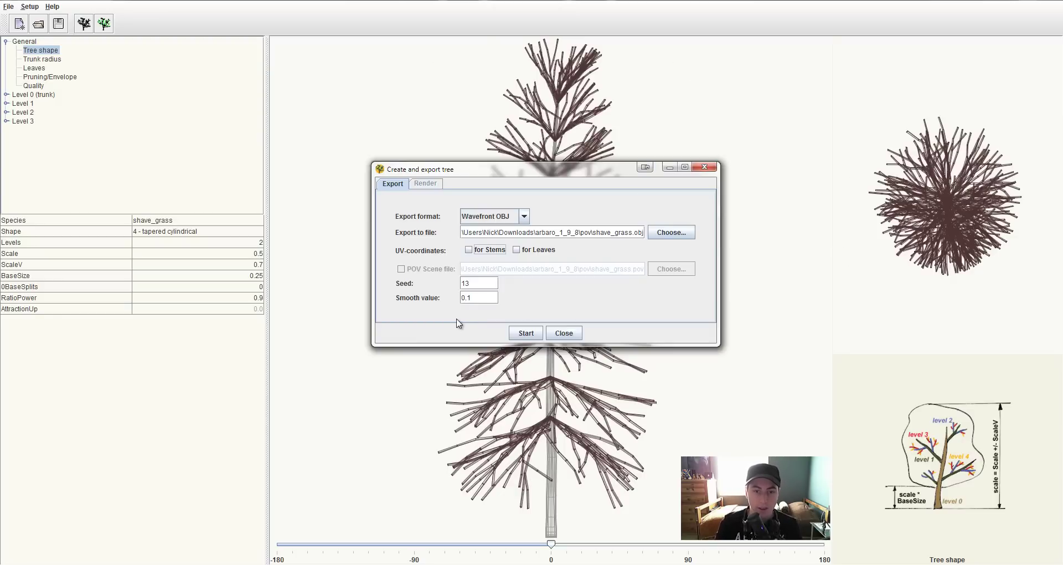
{"action": "left_click", "coordinate": [692, 233]}
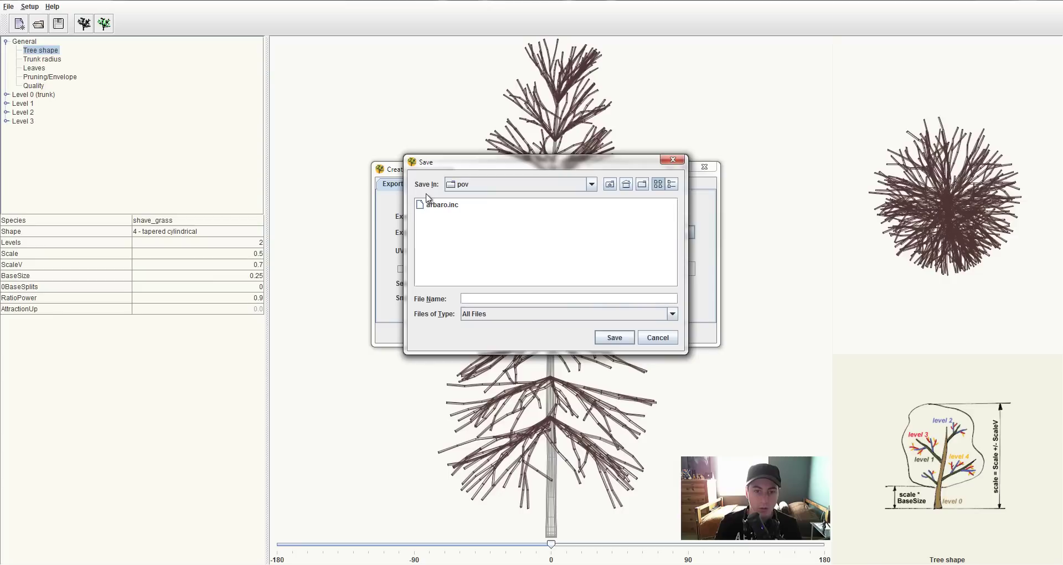
{"action": "left_click", "coordinate": [657, 338]}
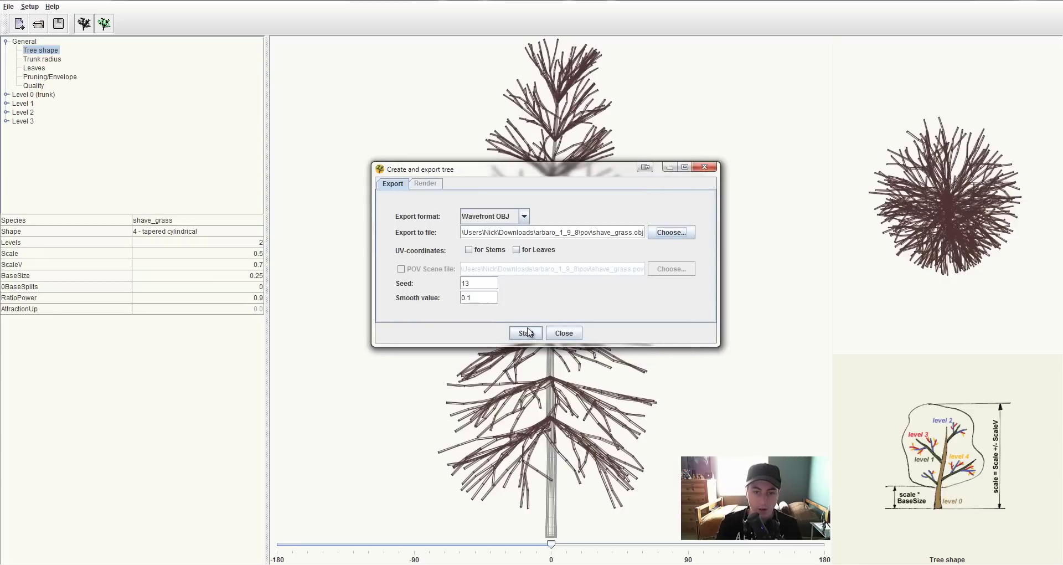
{"action": "left_click", "coordinate": [527, 333]}
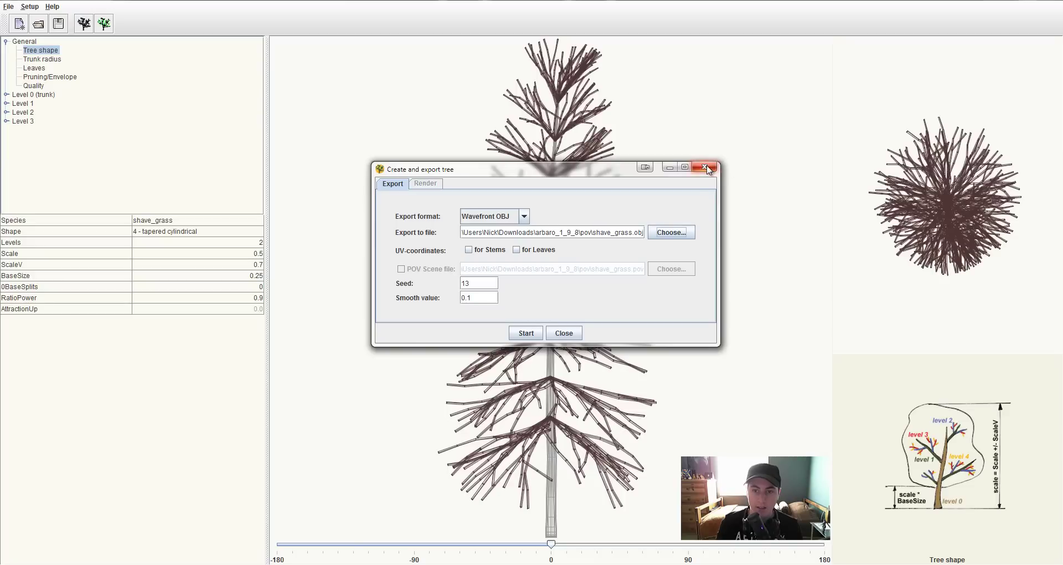
Step: Export the tree as grass.obj on the Desktop and close the export window
{"action": "left_click", "coordinate": [683, 233]}
{"action": "left_click", "coordinate": [592, 184]}
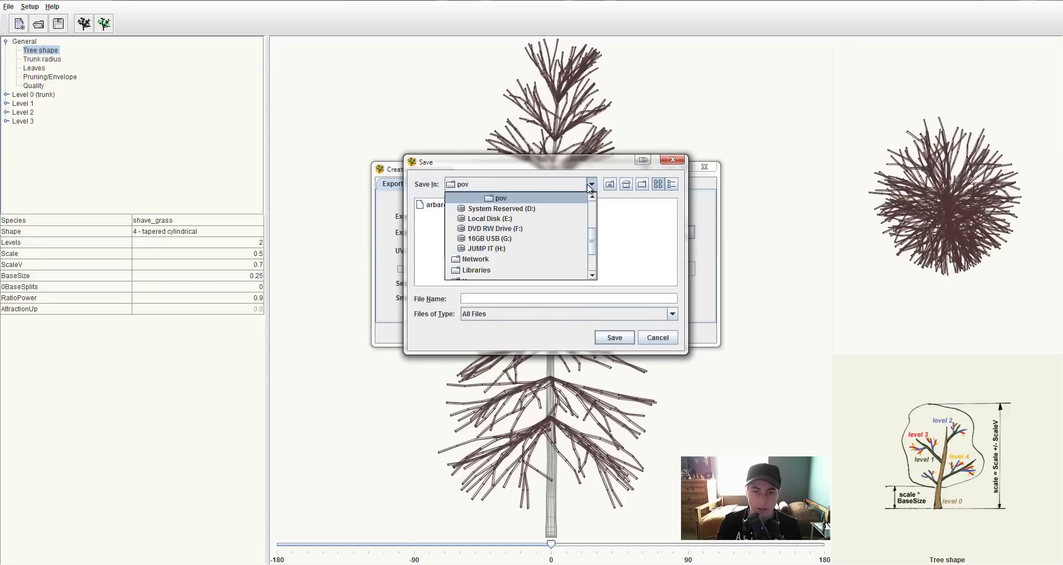
{"action": "scroll", "coordinate": [554, 244], "scroll_direction": "up", "scroll_amount": 1}
{"action": "scroll", "coordinate": [498, 222], "scroll_direction": "up", "scroll_amount": 2}
{"action": "left_click", "coordinate": [483, 210]}
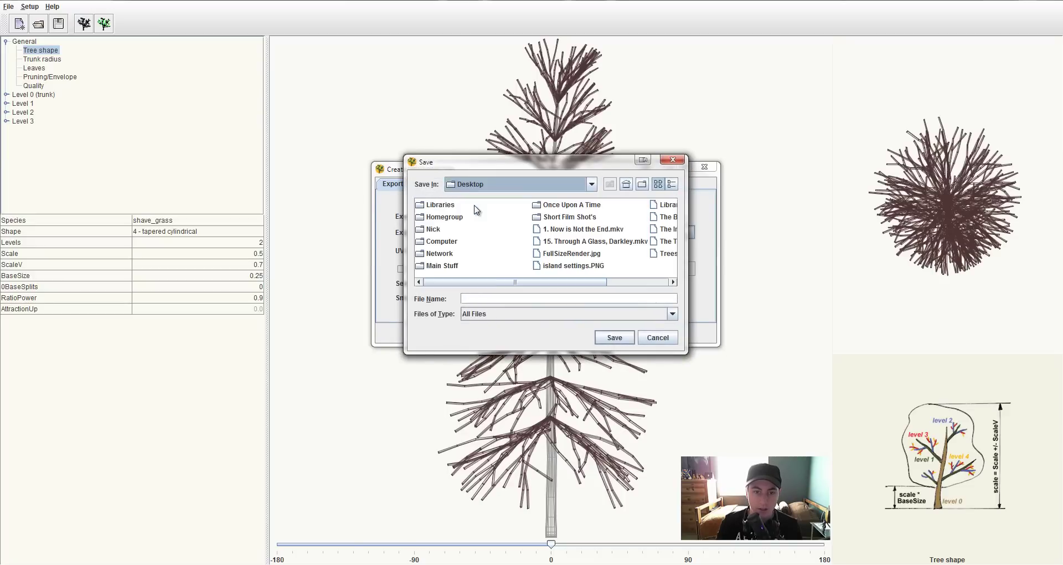
{"action": "left_click", "coordinate": [488, 300]}
{"action": "type", "text": "grass"}
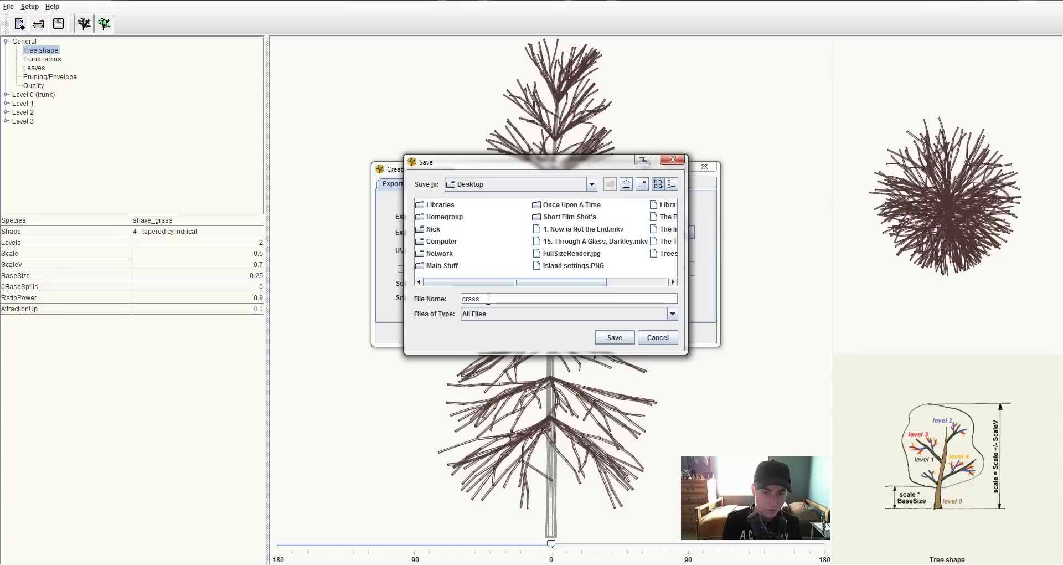
{"action": "type", "text": ".obj"}
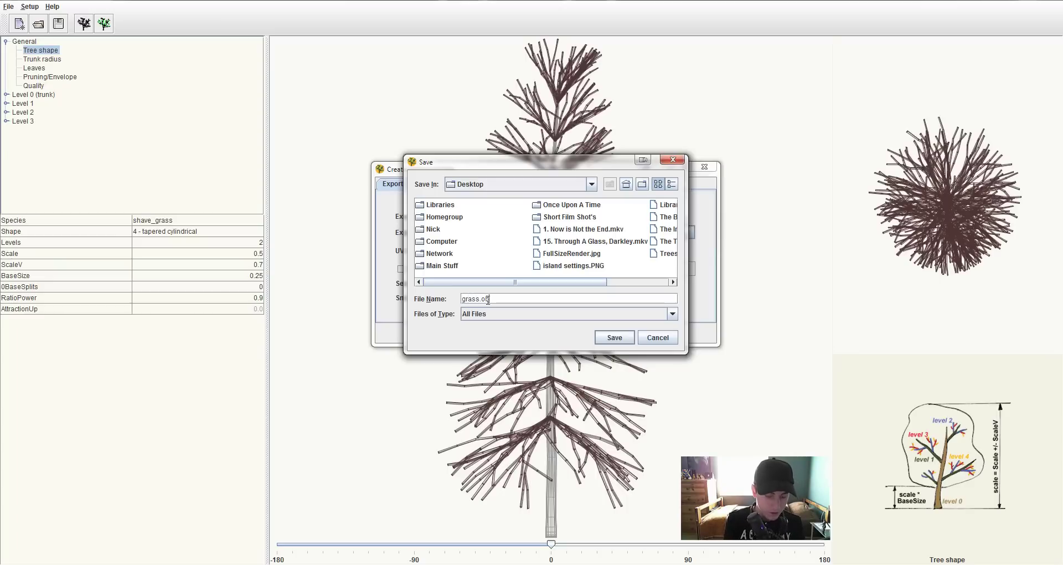
{"action": "left_click", "coordinate": [615, 337]}
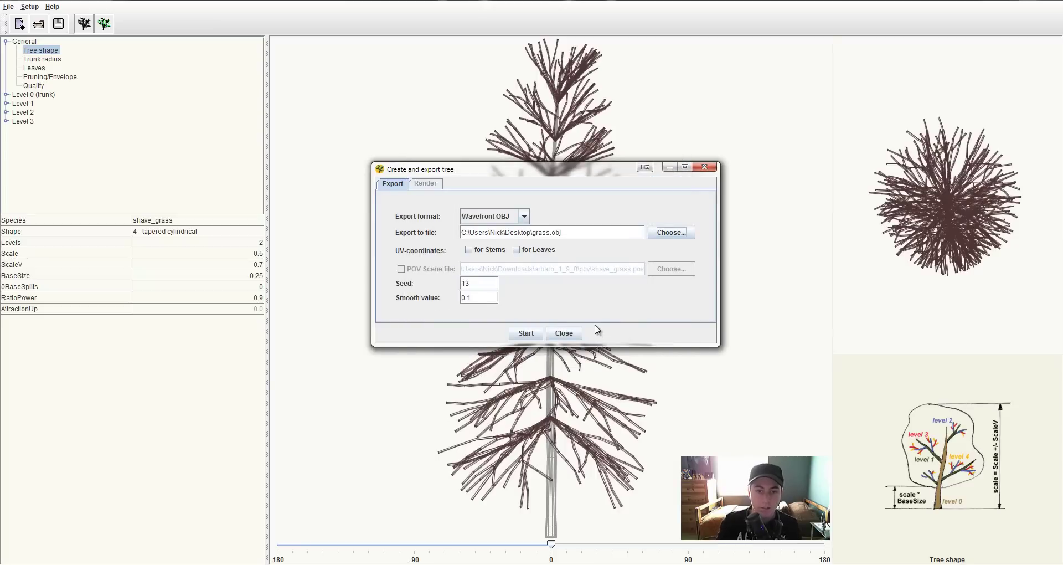
{"action": "left_click", "coordinate": [526, 333]}
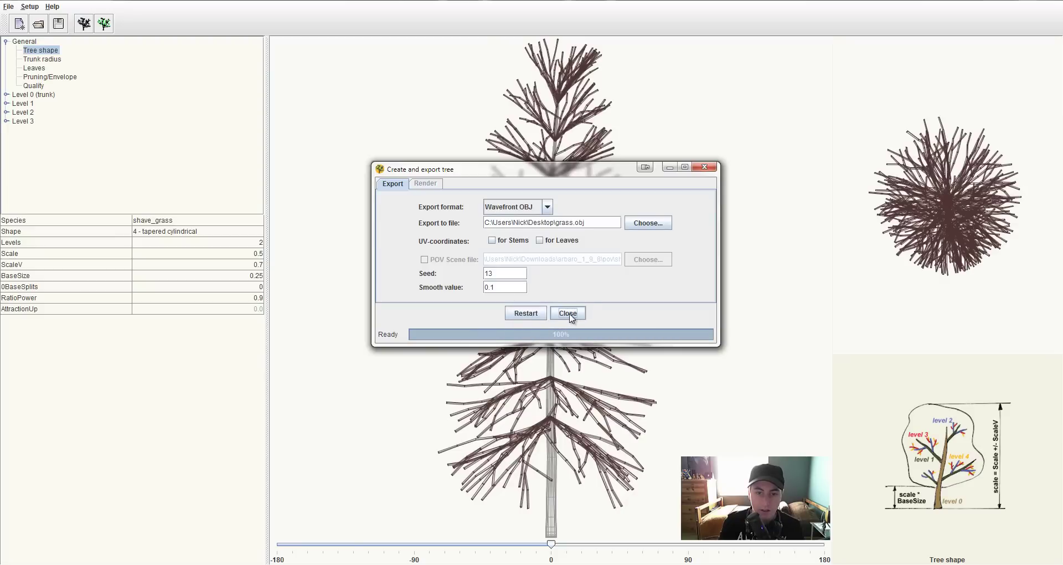
{"action": "left_click", "coordinate": [571, 314]}
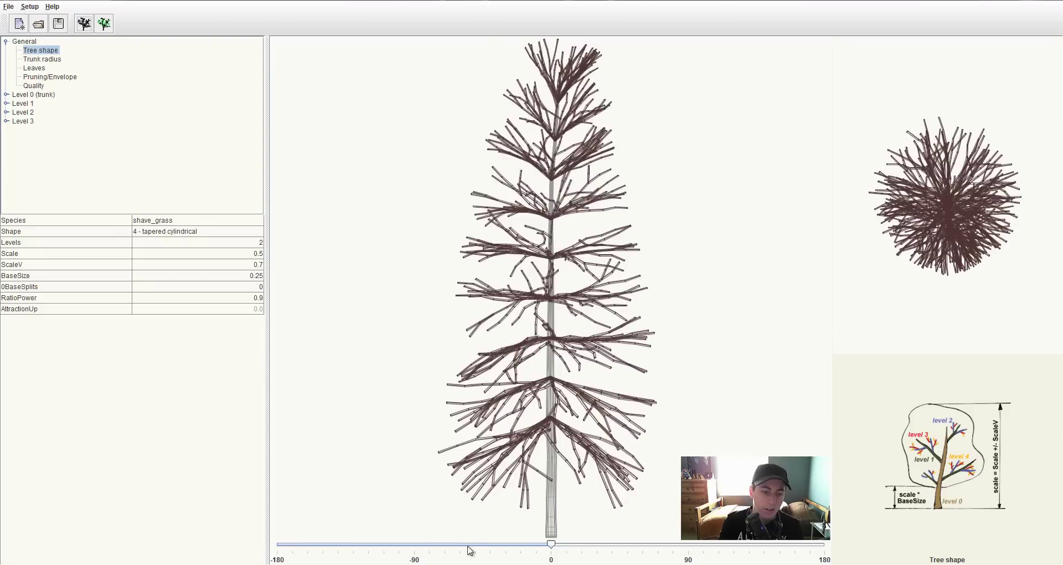
Step: In Blender, delete the default cube and import grass.obj from the Desktop
{"action": "key", "text": "alt+Tab"}
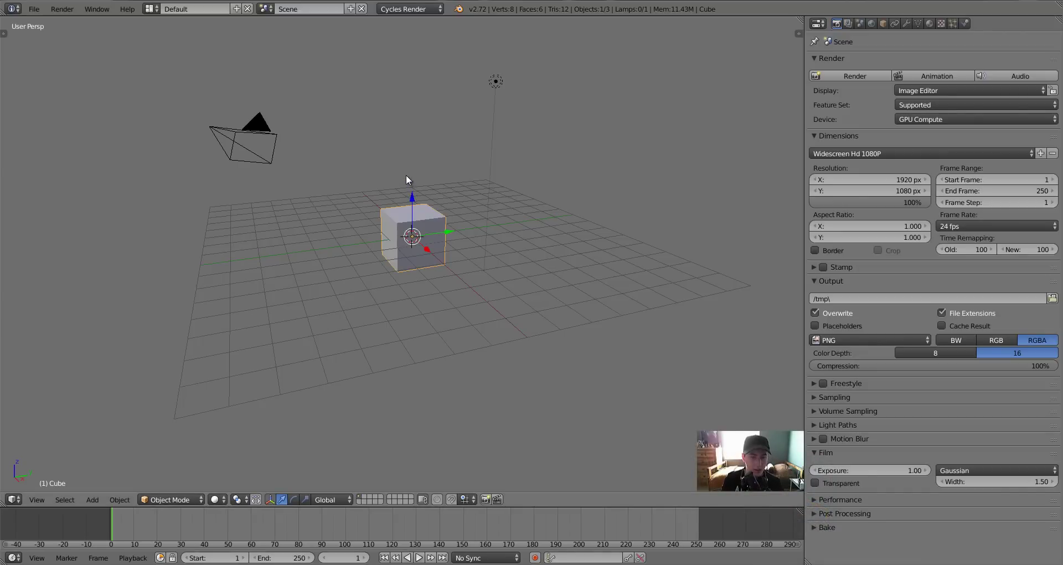
{"action": "key", "text": "Delete"}
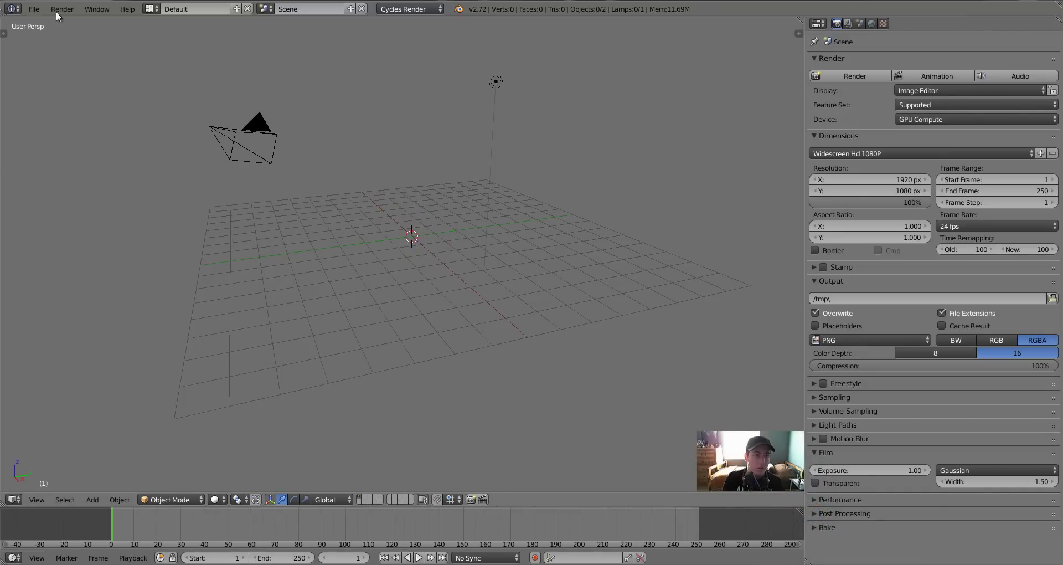
{"action": "left_click", "coordinate": [33, 9]}
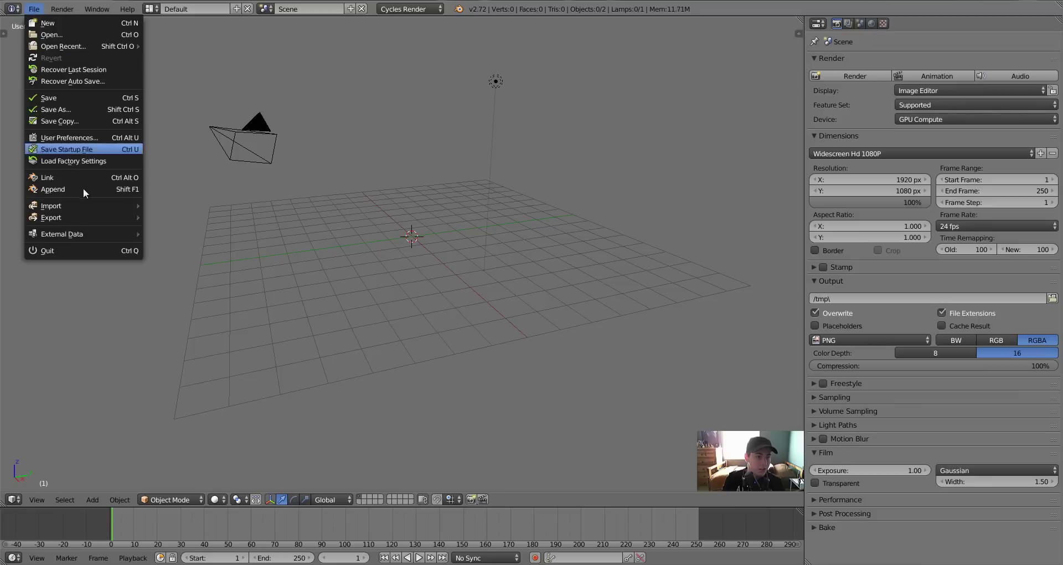
{"action": "mouse_move", "coordinate": [83, 206]}
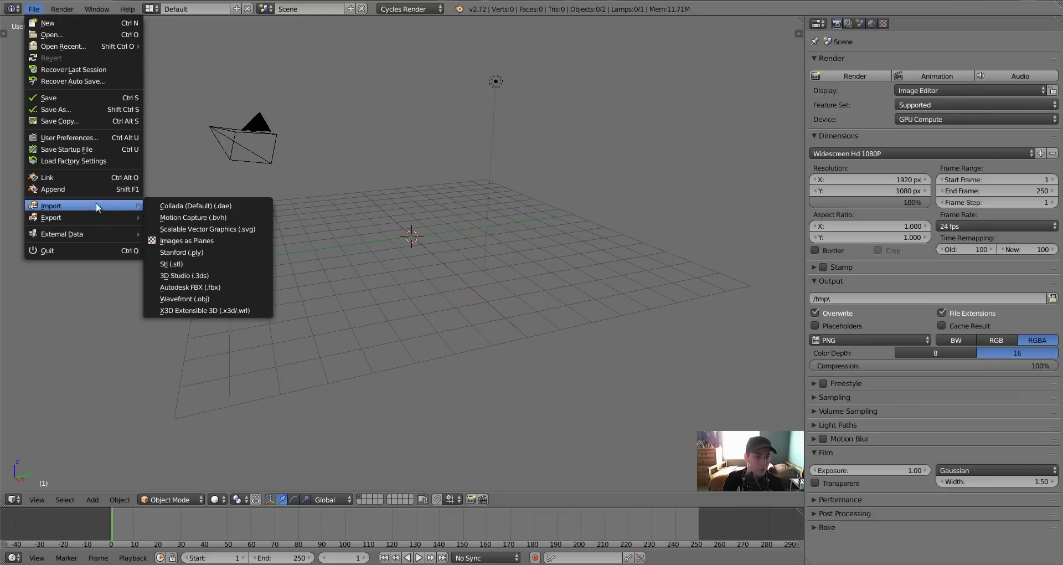
{"action": "left_click", "coordinate": [257, 297]}
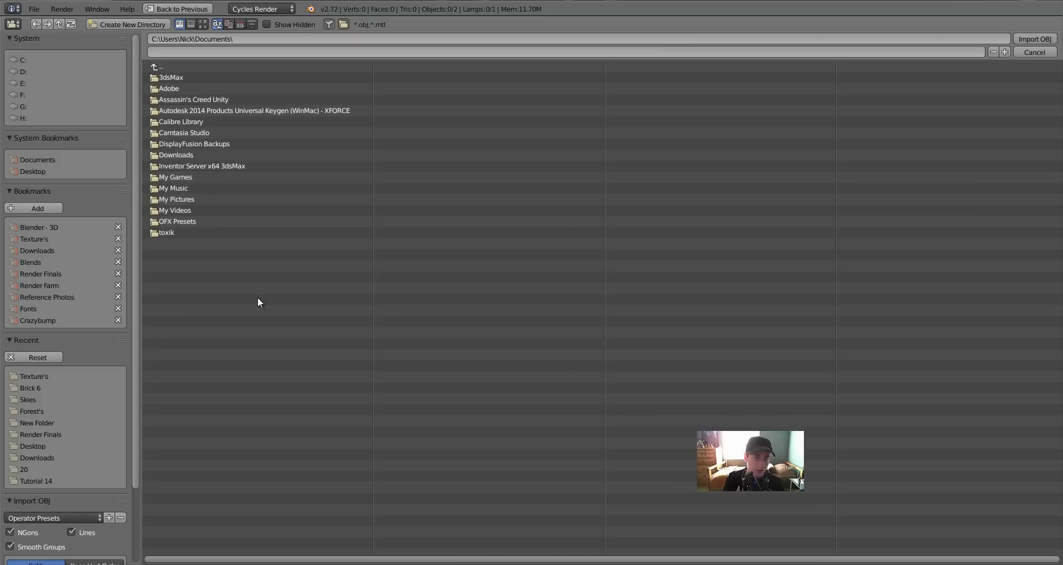
{"action": "left_click", "coordinate": [44, 173]}
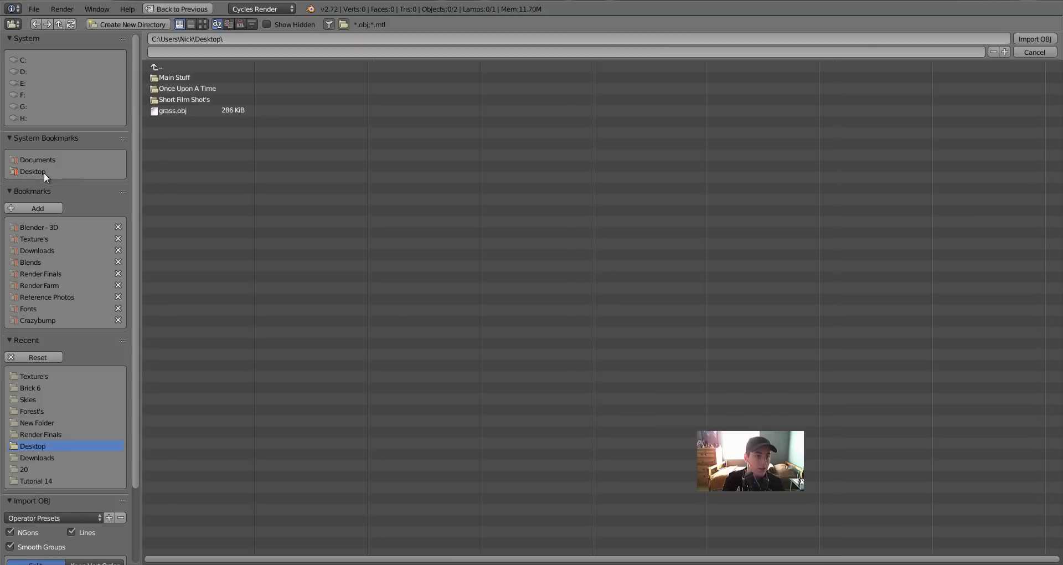
{"action": "left_click", "coordinate": [209, 116]}
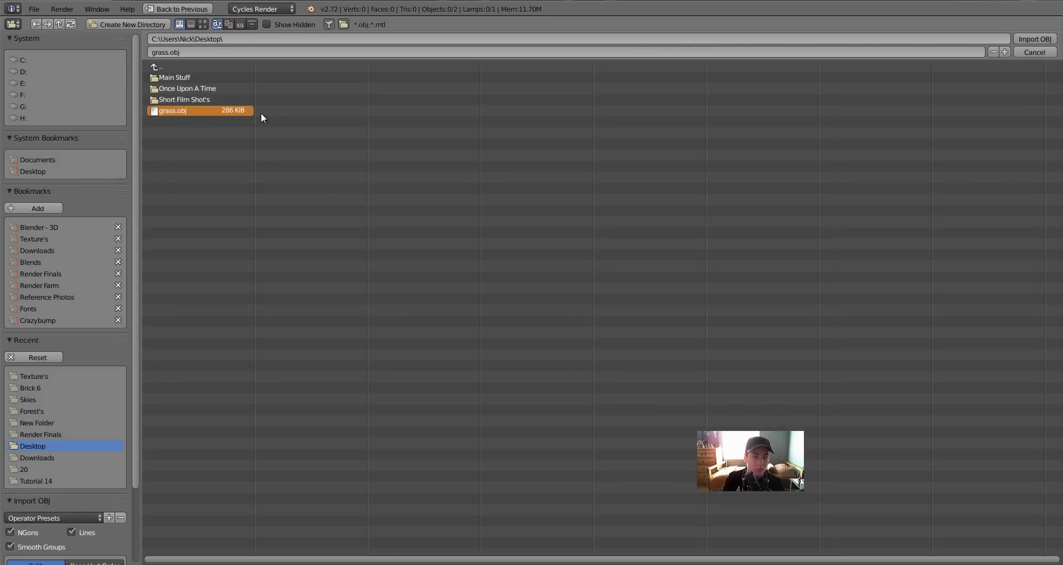
{"action": "double_click", "coordinate": [240, 108]}
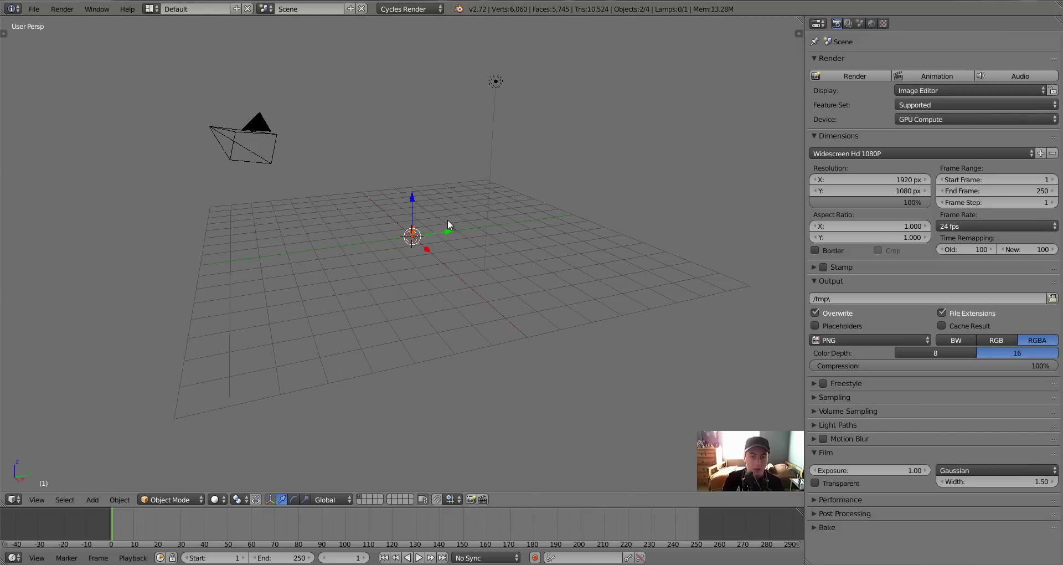
Step: Scale the grass model up about 1.56 times and shift it along the Y axis
{"action": "scroll", "coordinate": [447, 220], "scroll_direction": "up", "scroll_amount": 3}
{"action": "key", "text": "s"}
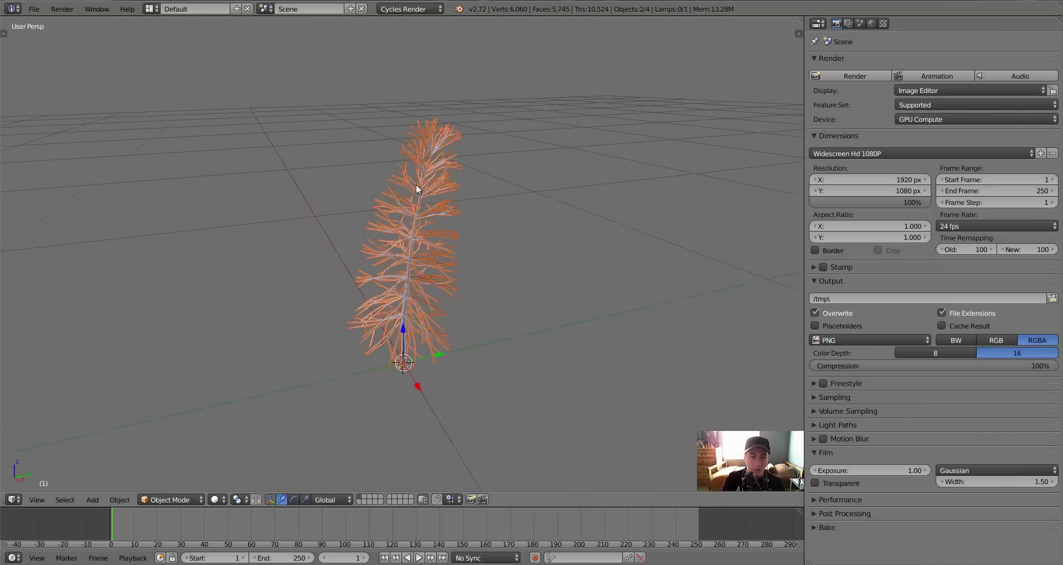
{"action": "left_click", "coordinate": [601, 66]}
{"action": "key", "text": "ctrl+z"}
{"action": "mouse_move", "coordinate": [626, 162]}
{"action": "middle_mouse_down"}
{"action": "mouse_move", "coordinate": [511, 167]}
{"action": "mouse_move", "coordinate": [536, 173]}
{"action": "mouse_move", "coordinate": [528, 228]}
{"action": "mouse_move", "coordinate": [622, 239]}
{"action": "mouse_move", "coordinate": [660, 211]}
{"action": "mouse_move", "coordinate": [664, 229]}
{"action": "mouse_move", "coordinate": [587, 224]}
{"action": "middle_mouse_up"}
{"action": "key", "text": "s"}
{"action": "left_click", "coordinate": [533, 151]}
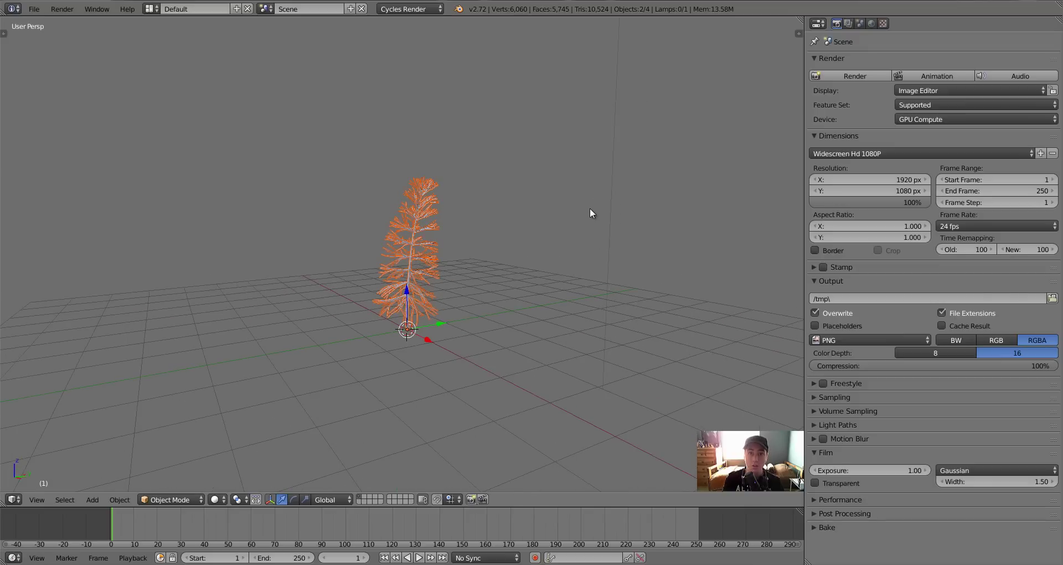
{"action": "key", "text": "ctrl+z"}
{"action": "key", "text": "ctrl+z"}
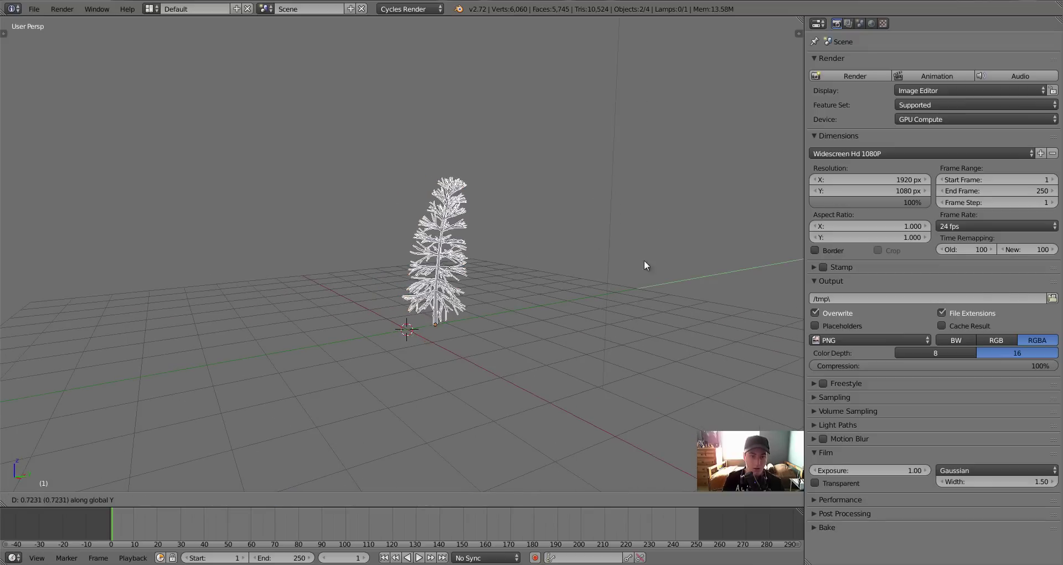
{"action": "key", "text": "ctrl+z"}
{"action": "key", "text": "ctrl+z"}
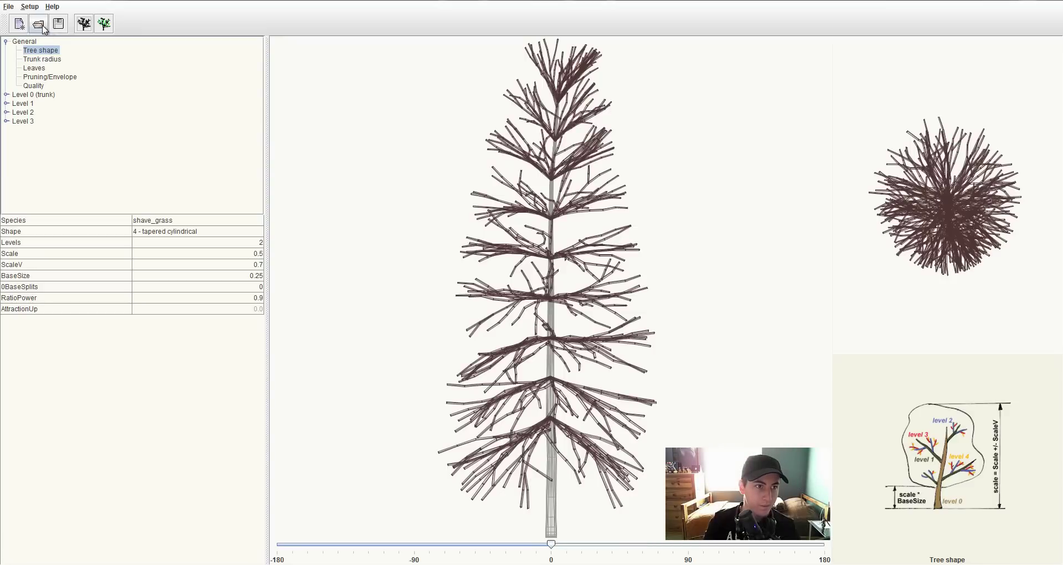
Step: Load the barley.xml species in Arbaro in place of shave_grass
{"action": "left_click", "coordinate": [38, 24]}
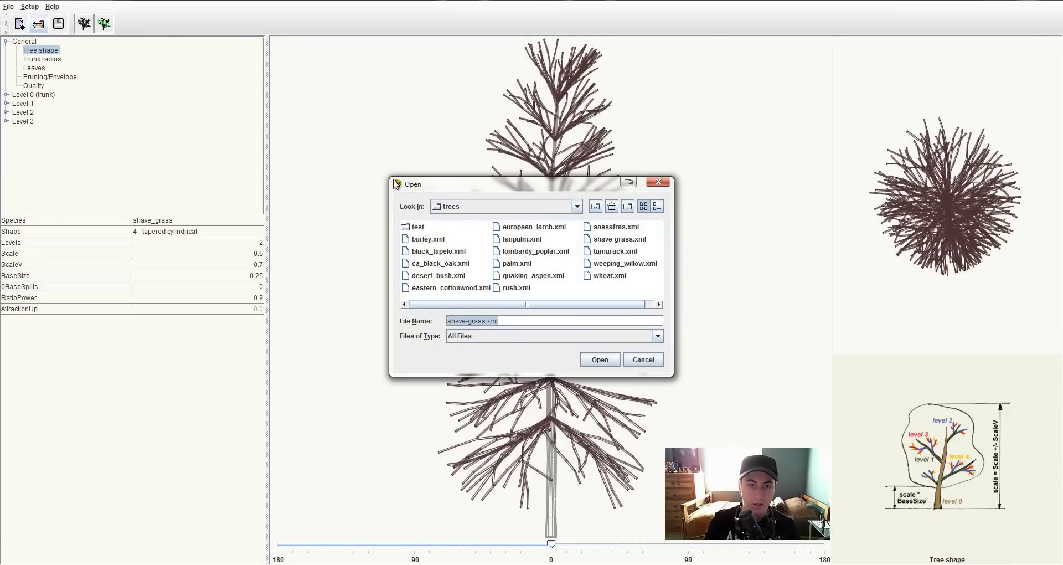
{"action": "left_click_drag", "start_coordinate": [385, 178], "coordinate": [283, 146]}
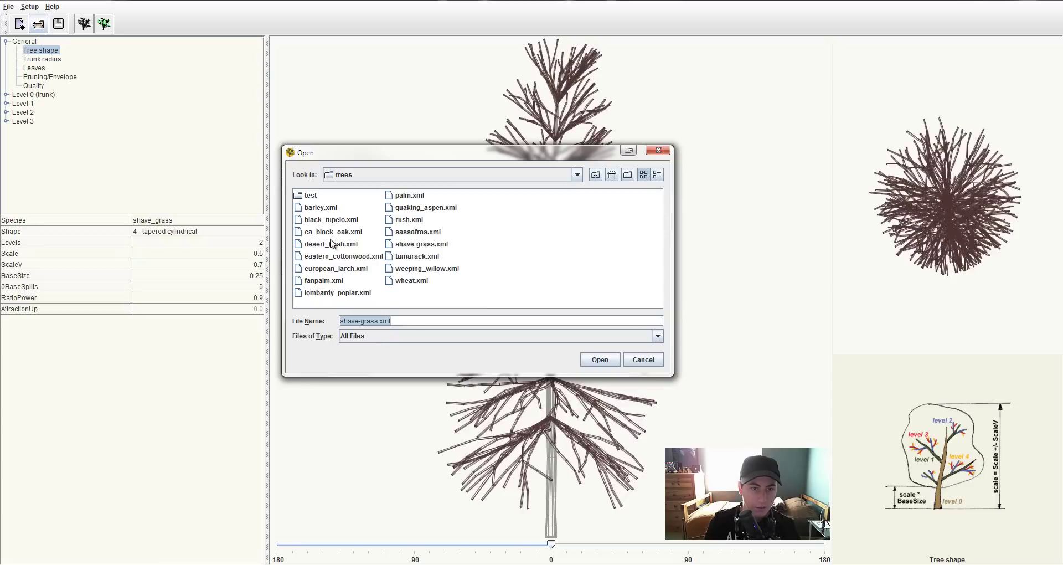
{"action": "left_click", "coordinate": [321, 207]}
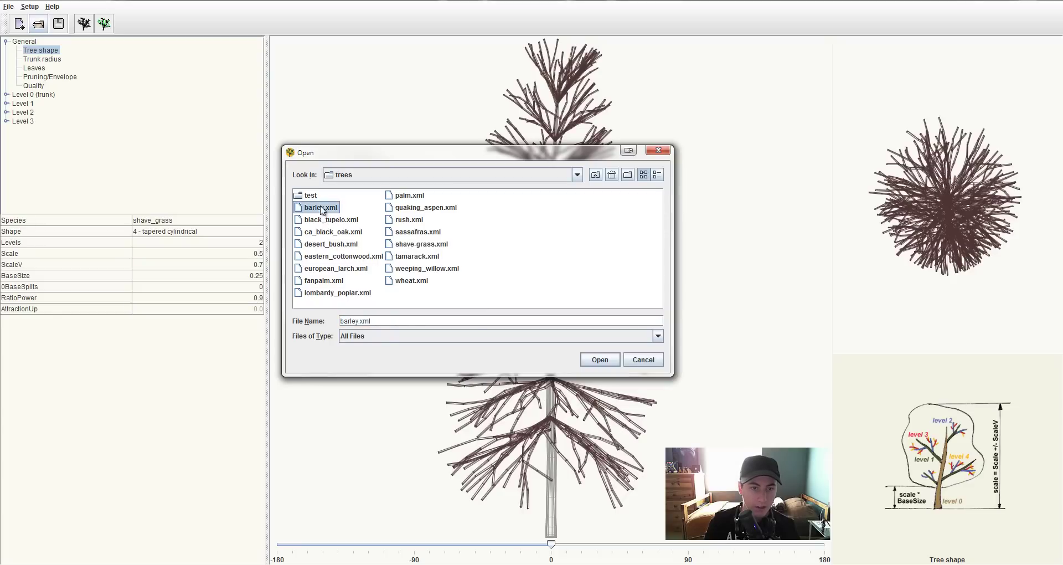
{"action": "left_click", "coordinate": [606, 360]}
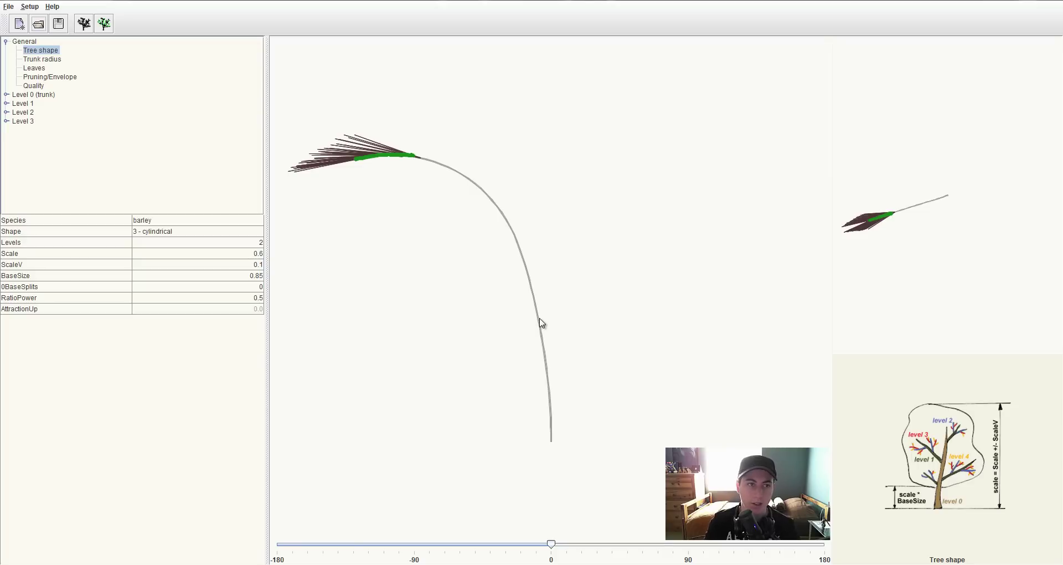
{"action": "left_click", "coordinate": [83, 24]}
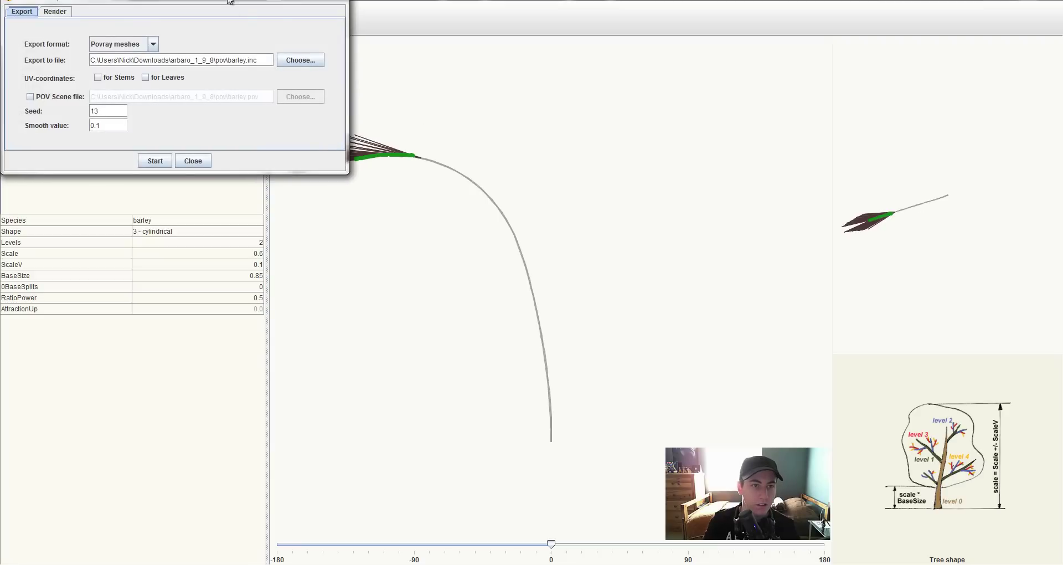
Step: Centre the export window and set the export format to Wavefront OBJ
{"action": "left_click_drag", "start_coordinate": [230, 2], "coordinate": [565, 152]}
{"action": "left_click", "coordinate": [488, 198]}
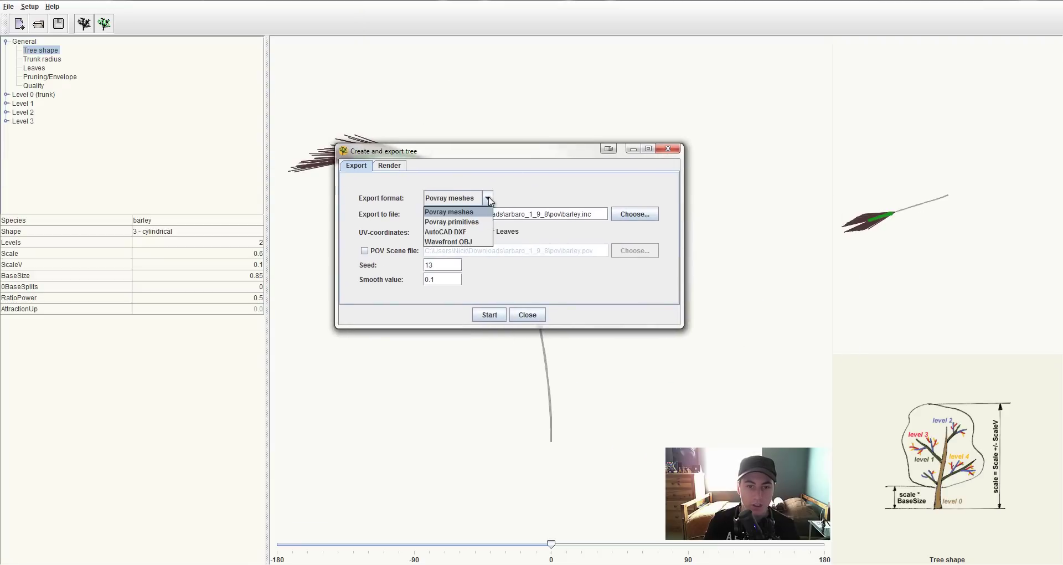
{"action": "left_click", "coordinate": [486, 242]}
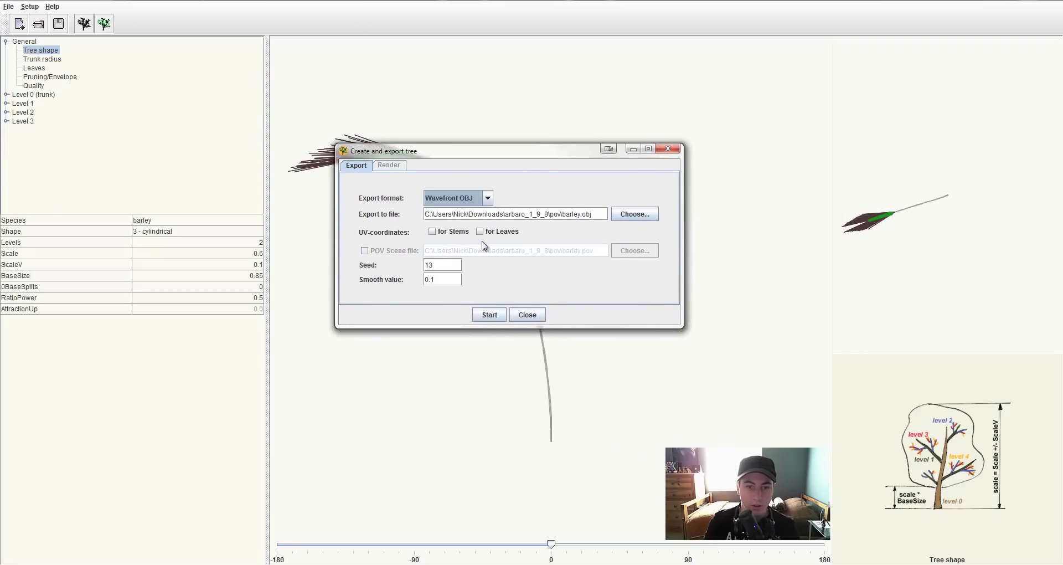
Step: Export the barley as barley.obj on the Desktop and close the export window
{"action": "left_click", "coordinate": [636, 214]}
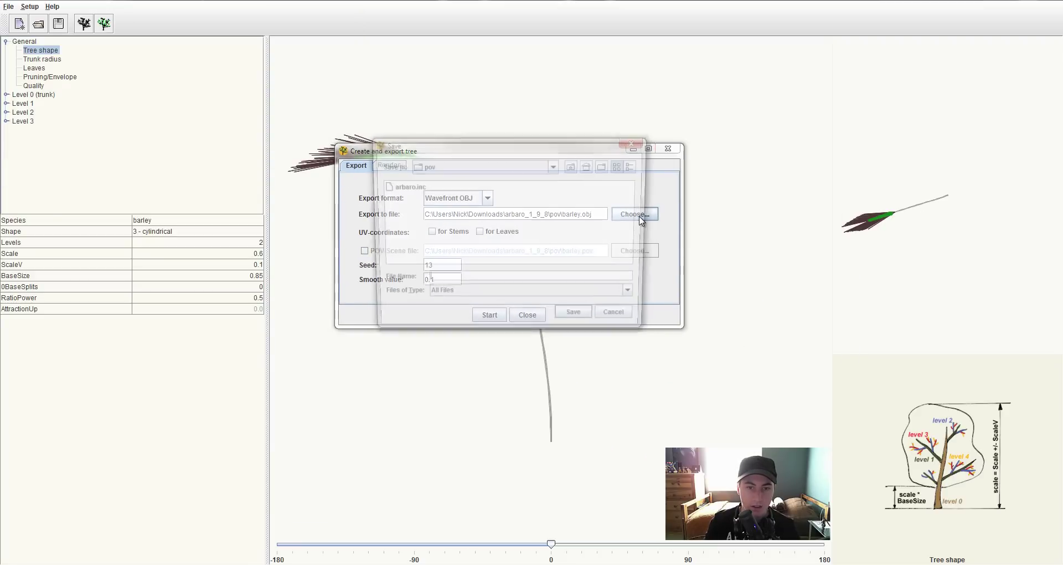
{"action": "left_click", "coordinate": [555, 167]}
{"action": "scroll", "coordinate": [476, 216], "scroll_direction": "up", "scroll_amount": 3}
{"action": "scroll", "coordinate": [460, 205], "scroll_direction": "up", "scroll_amount": 2}
{"action": "left_click", "coordinate": [441, 188]}
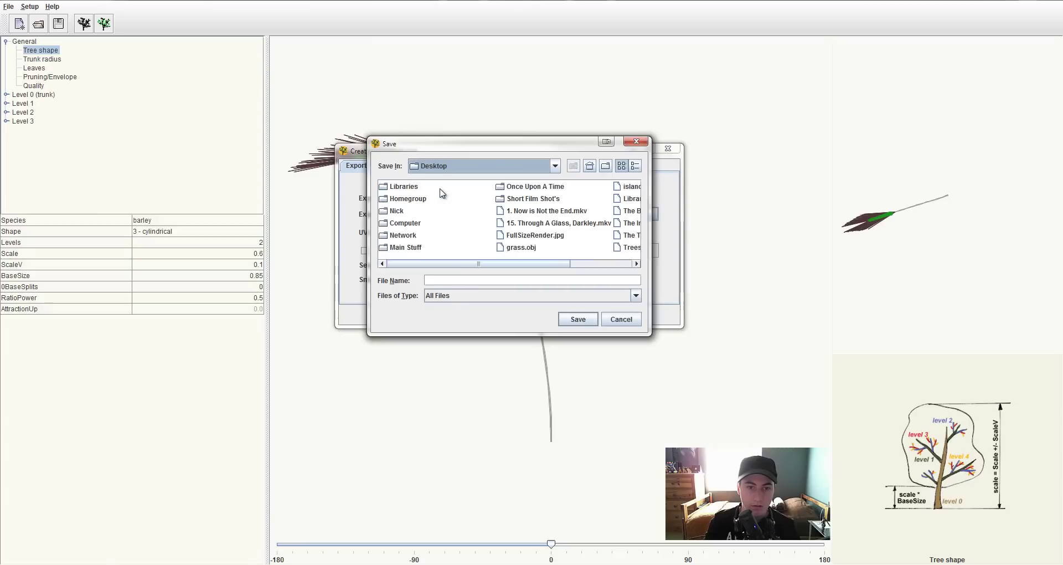
{"action": "left_click", "coordinate": [454, 281]}
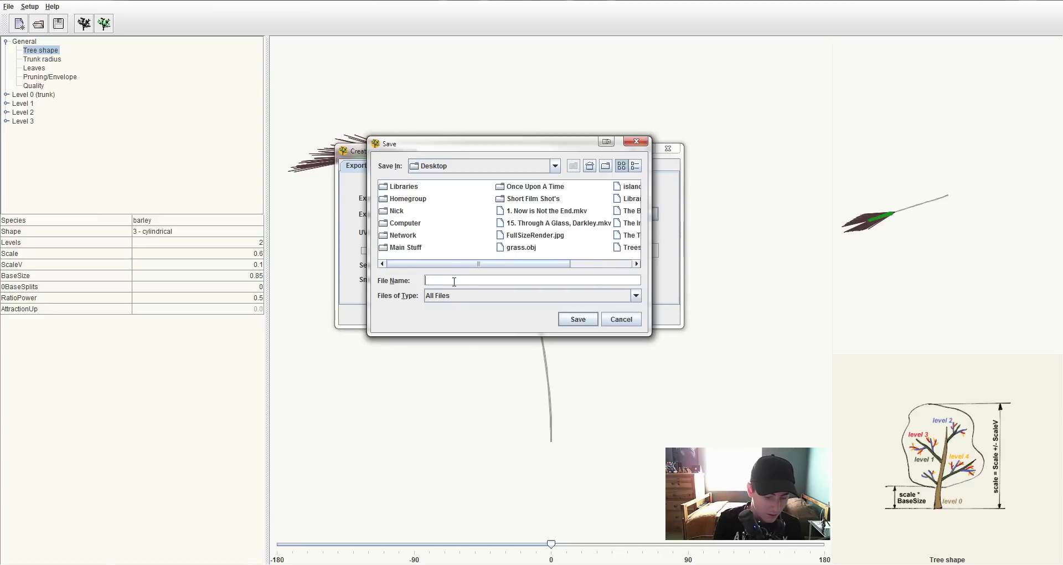
{"action": "type", "text": "barl"}
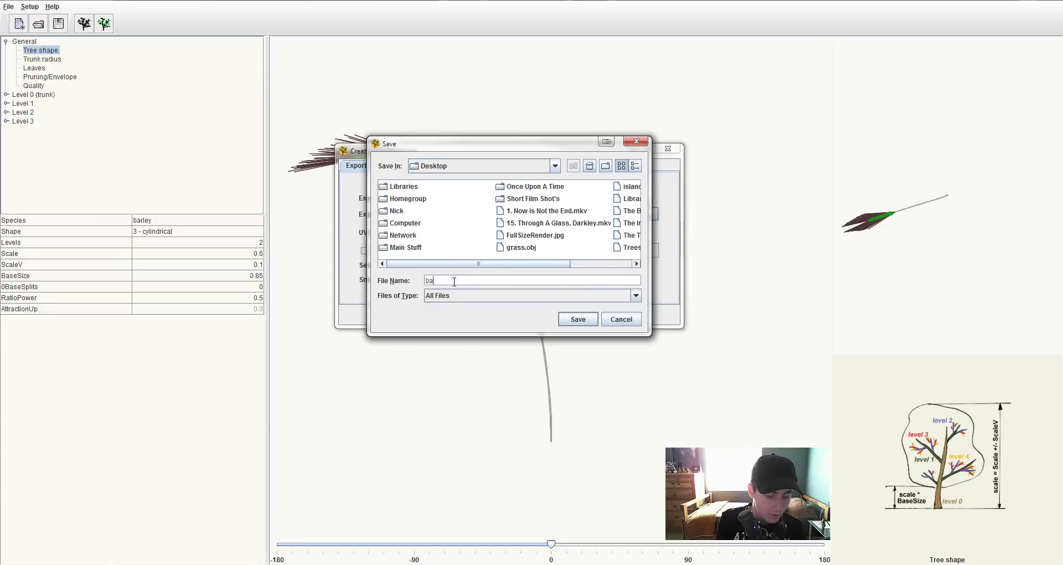
{"action": "type", "text": "ey.obj"}
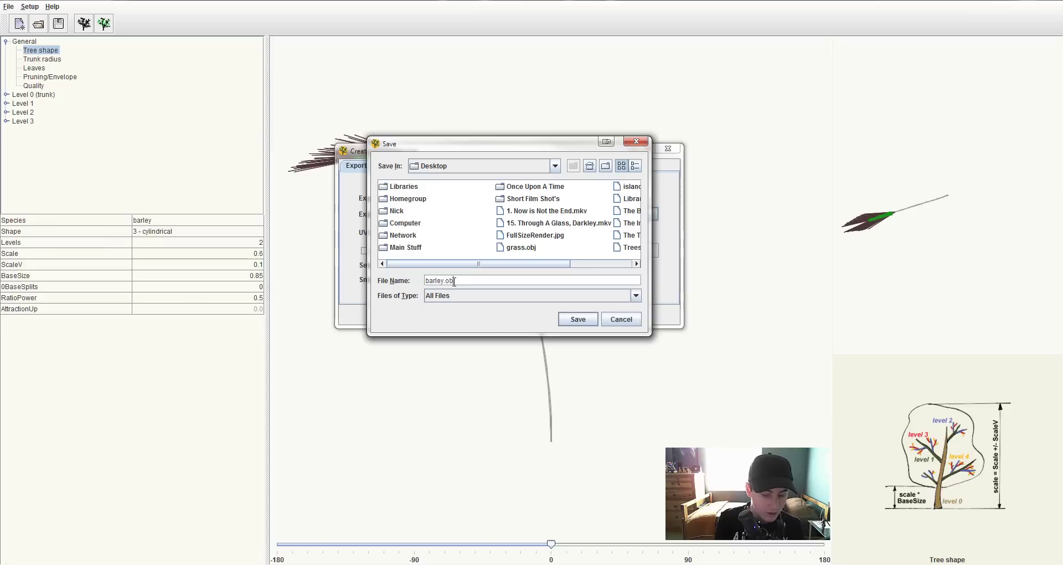
{"action": "left_click", "coordinate": [566, 321]}
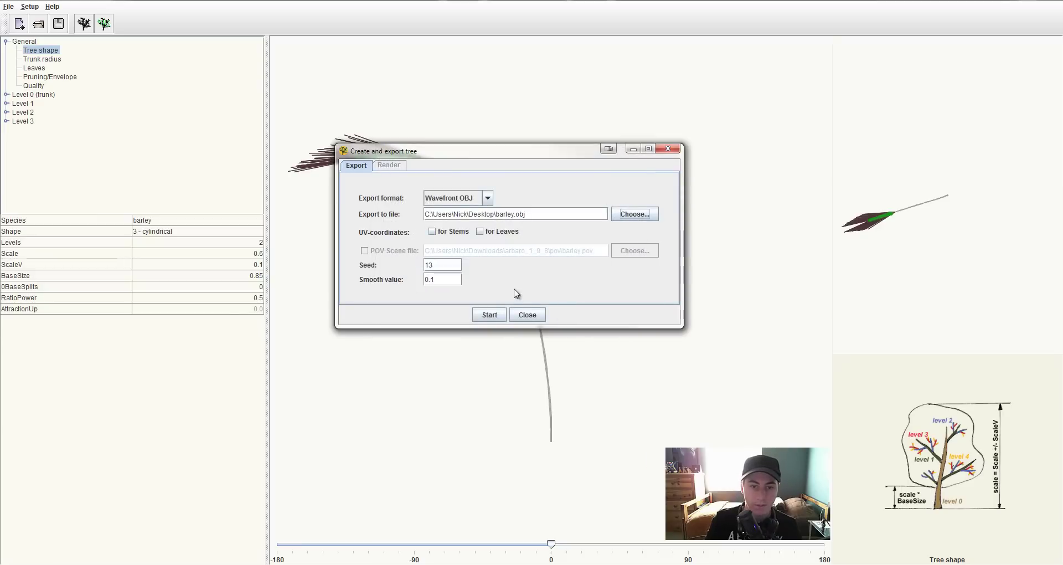
{"action": "left_click", "coordinate": [491, 316]}
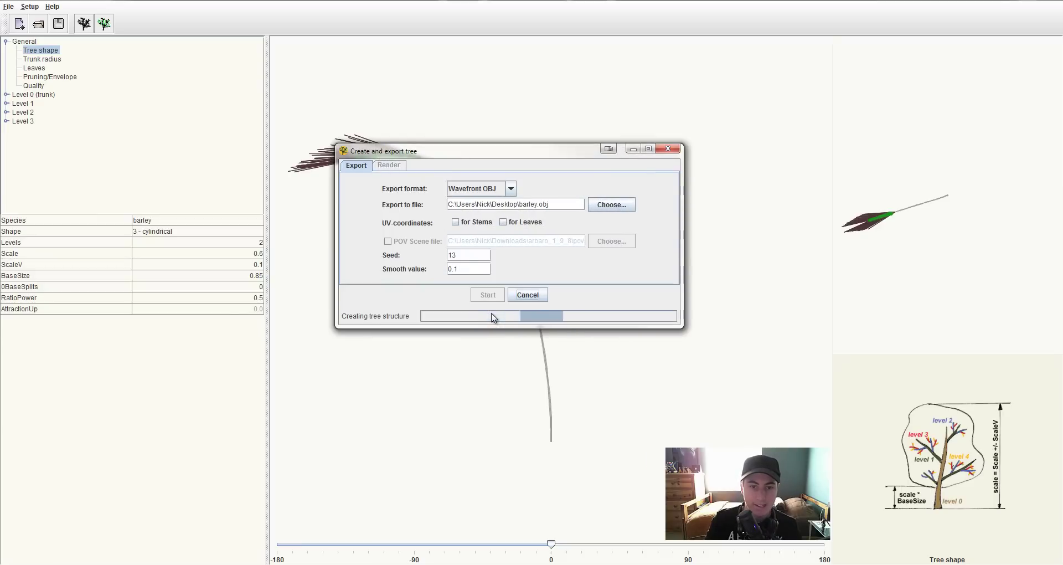
{"action": "left_click", "coordinate": [538, 302]}
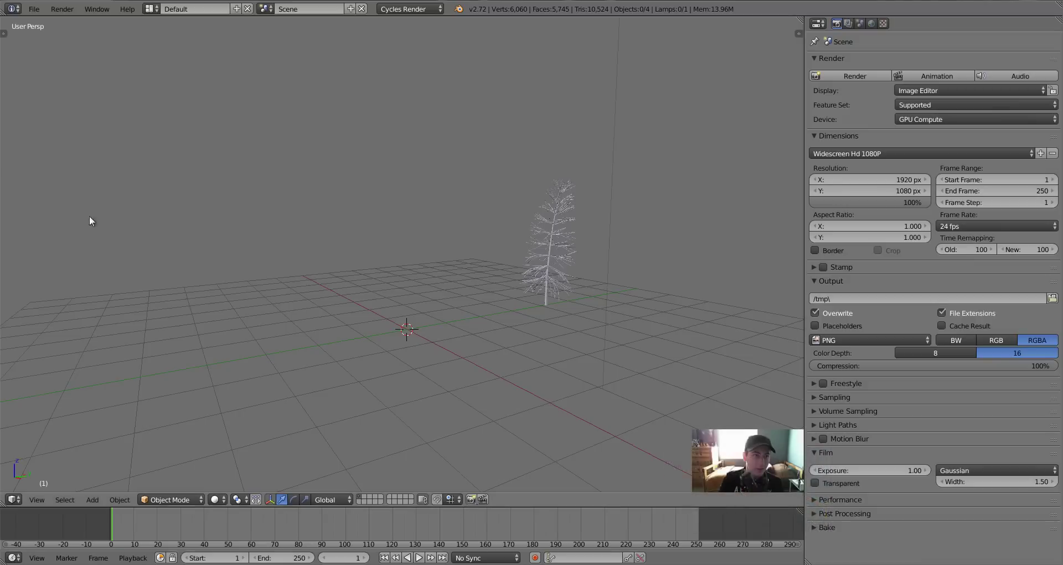
Step: Import barley.obj from the Desktop into Blender and start scaling it up
{"action": "left_click", "coordinate": [34, 9]}
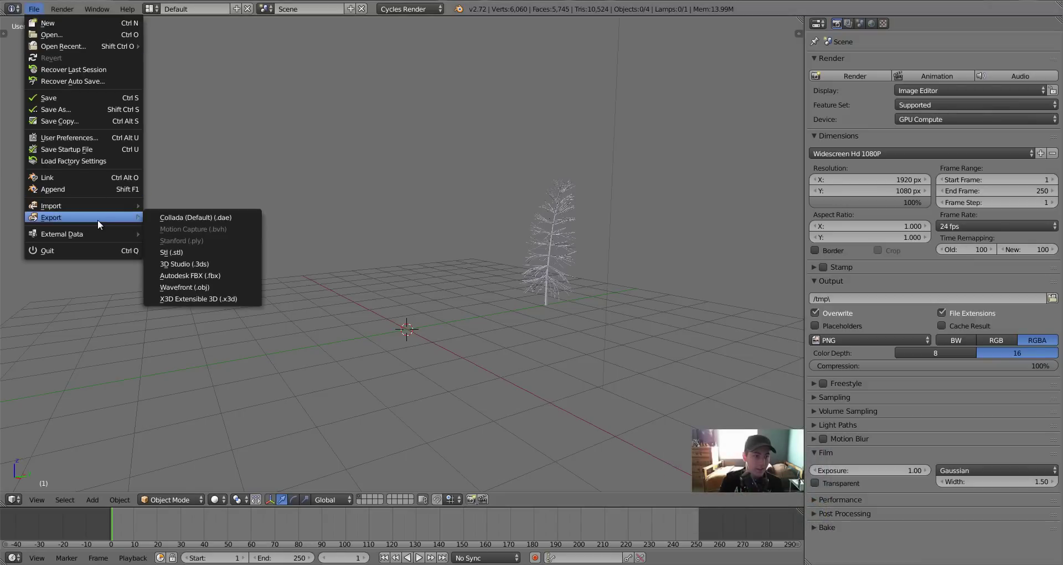
{"action": "mouse_move", "coordinate": [52, 205]}
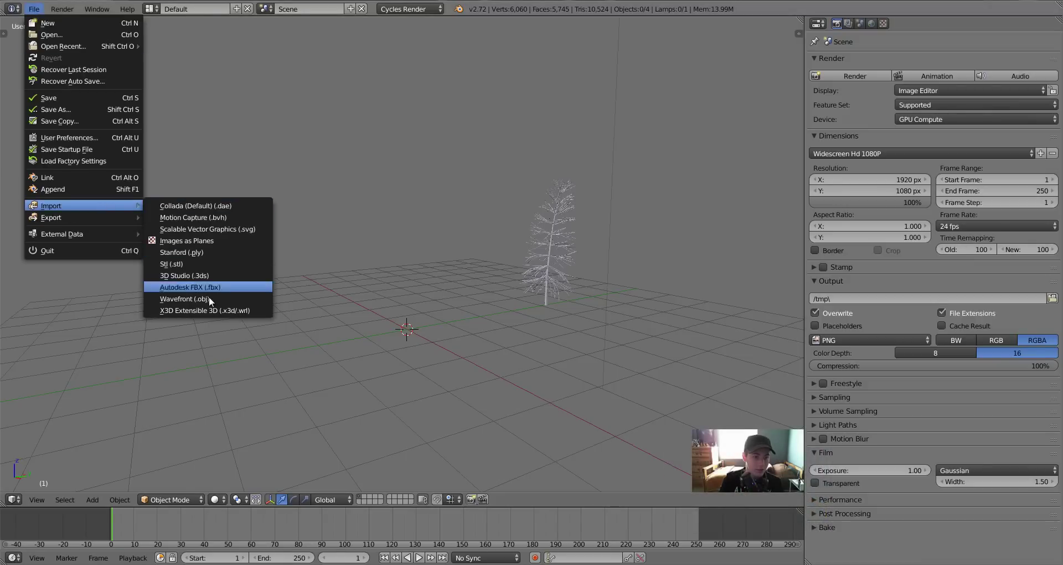
{"action": "left_click", "coordinate": [210, 298]}
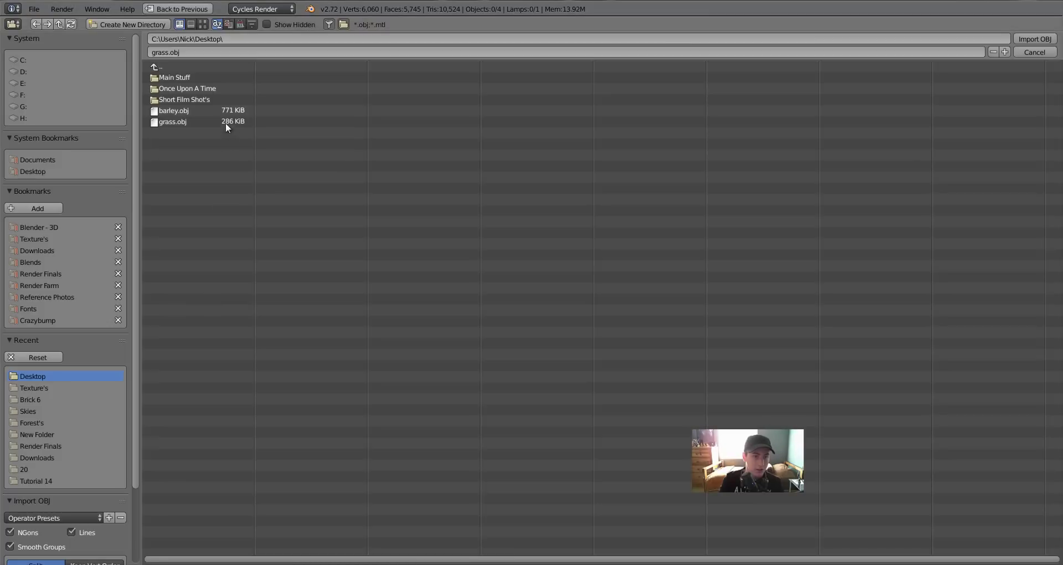
{"action": "left_click", "coordinate": [216, 109]}
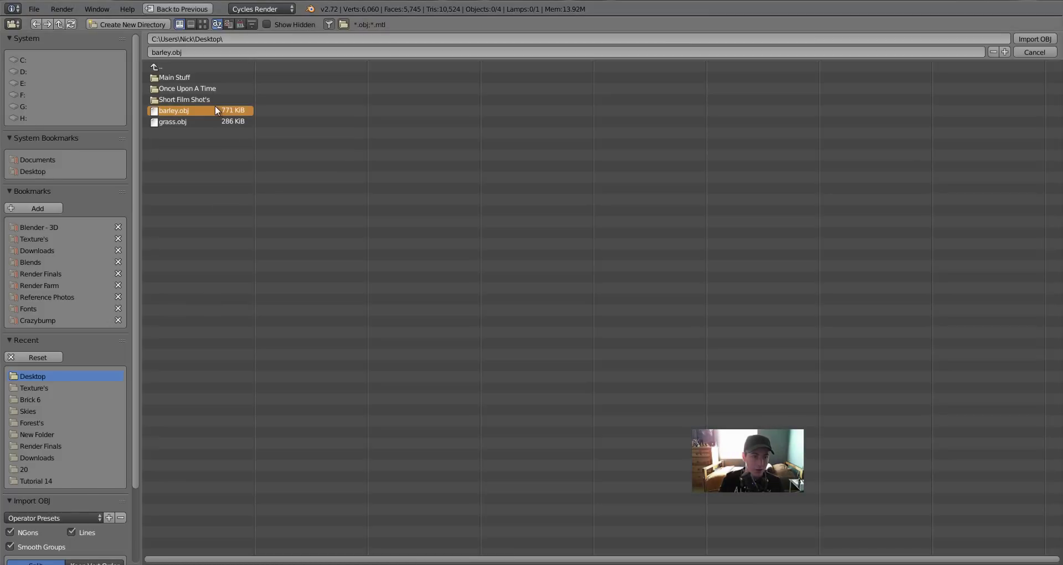
{"action": "double_click", "coordinate": [215, 109]}
{"action": "key", "text": "s"}
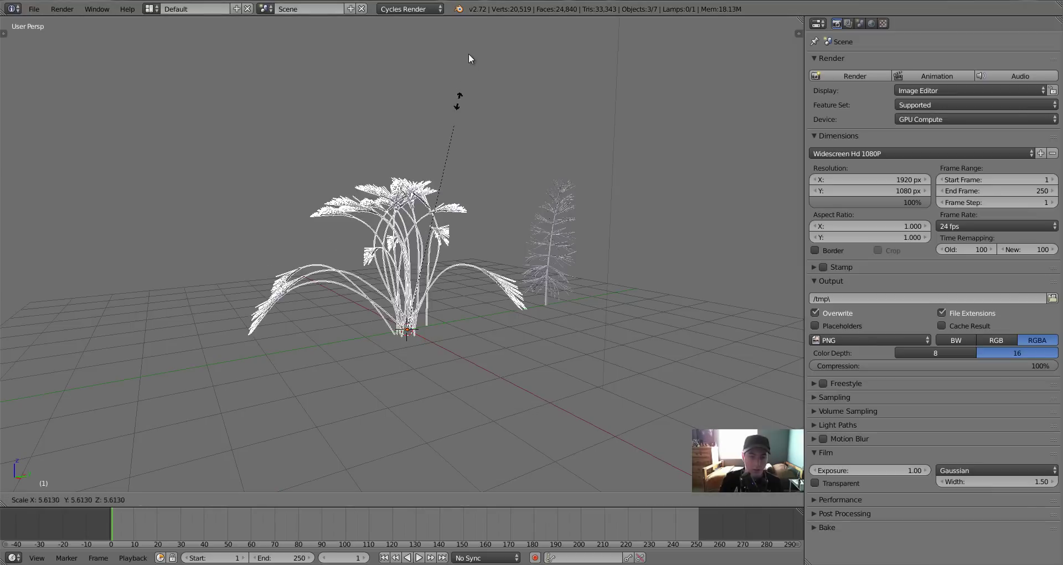
Step: Confirm the barley's size and assign the Main Green material to the tree
{"action": "left_click", "coordinate": [453, 97]}
{"action": "key", "text": "a"}
{"action": "middle_click_drag", "start_coordinate": [567, 222], "coordinate": [476, 248]}
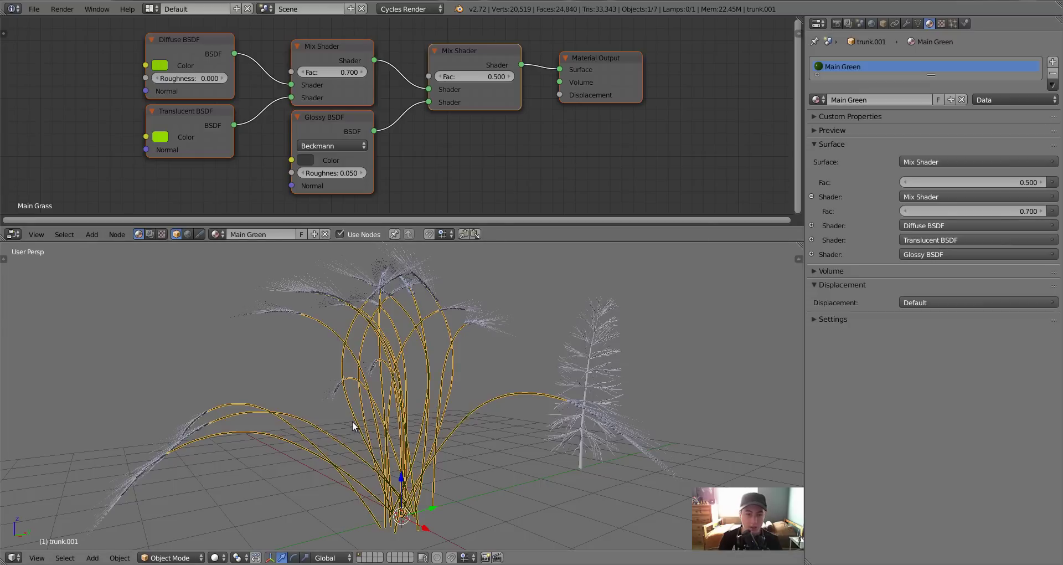
{"action": "right_click", "coordinate": [571, 344]}
{"action": "left_click", "coordinate": [816, 100]}
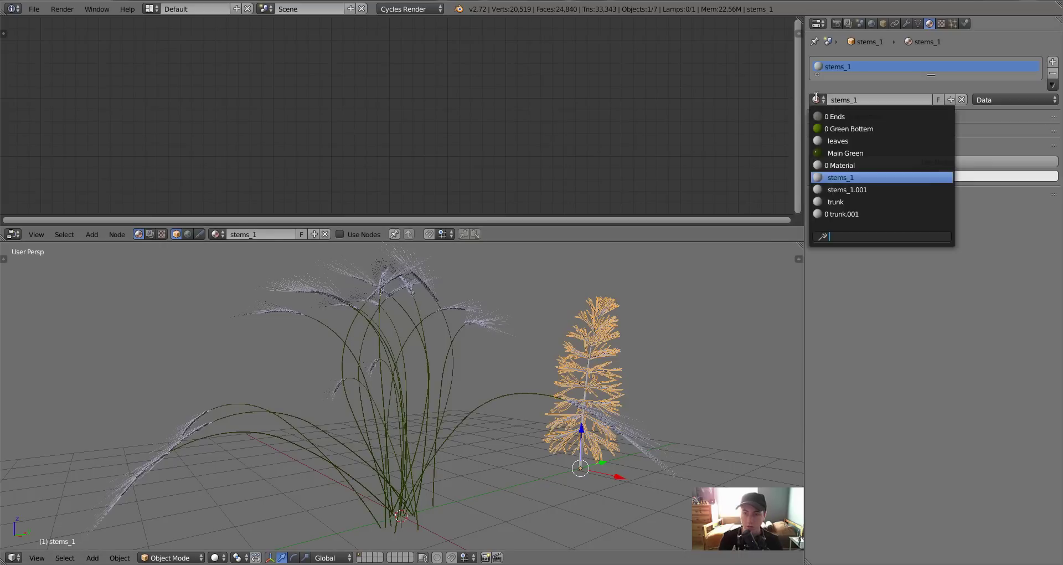
{"action": "left_click", "coordinate": [839, 152]}
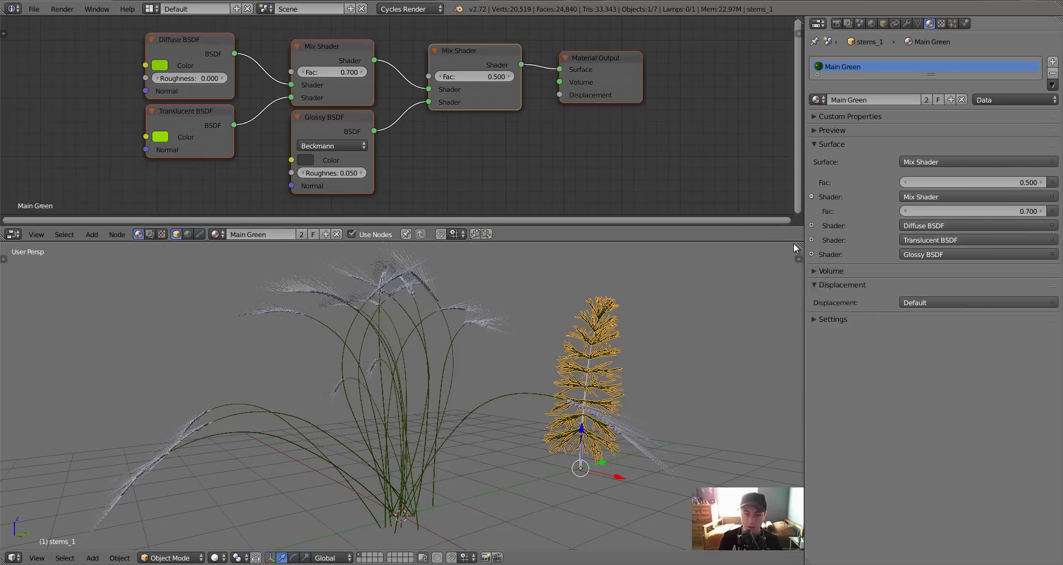
Step: Link Main Green onto the tree's central stem with Ctrl+L and frame the tree
{"action": "right_click", "coordinate": [591, 352], "text": "shift"}
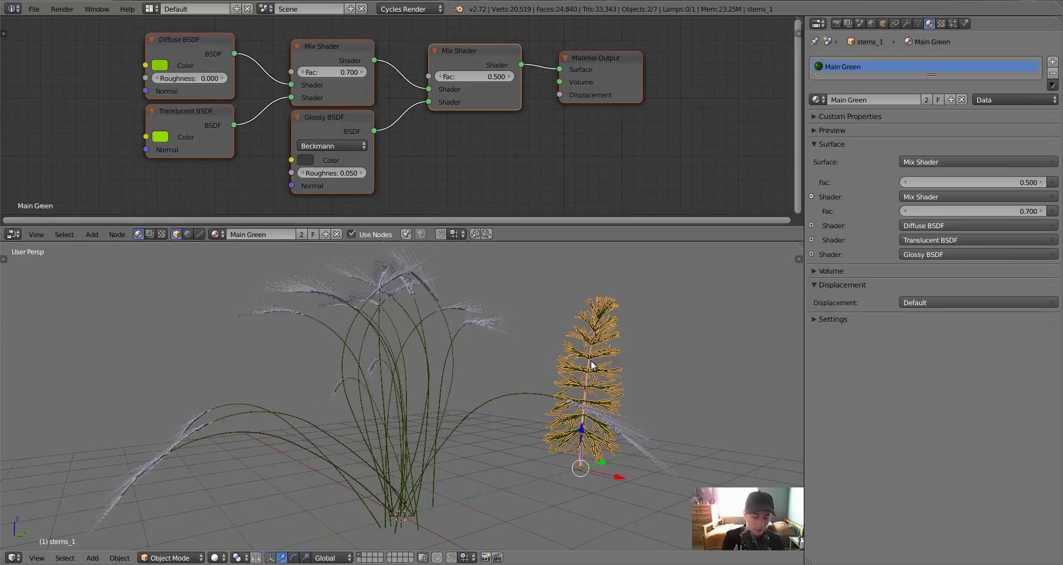
{"action": "key", "text": "ctrl+l"}
{"action": "left_click", "coordinate": [581, 386]}
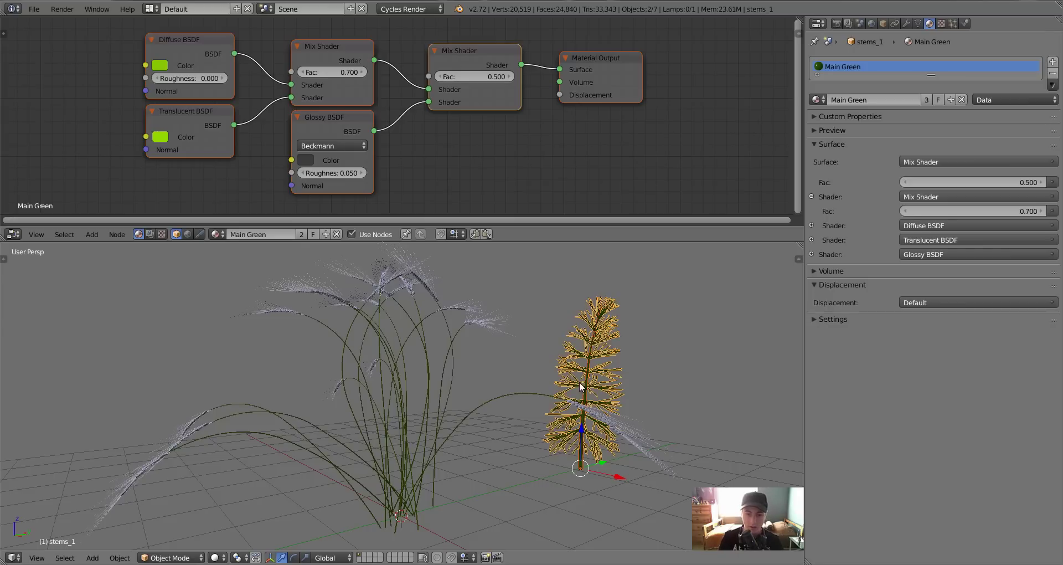
{"action": "middle_click_drag", "start_coordinate": [580, 386], "coordinate": [598, 373]}
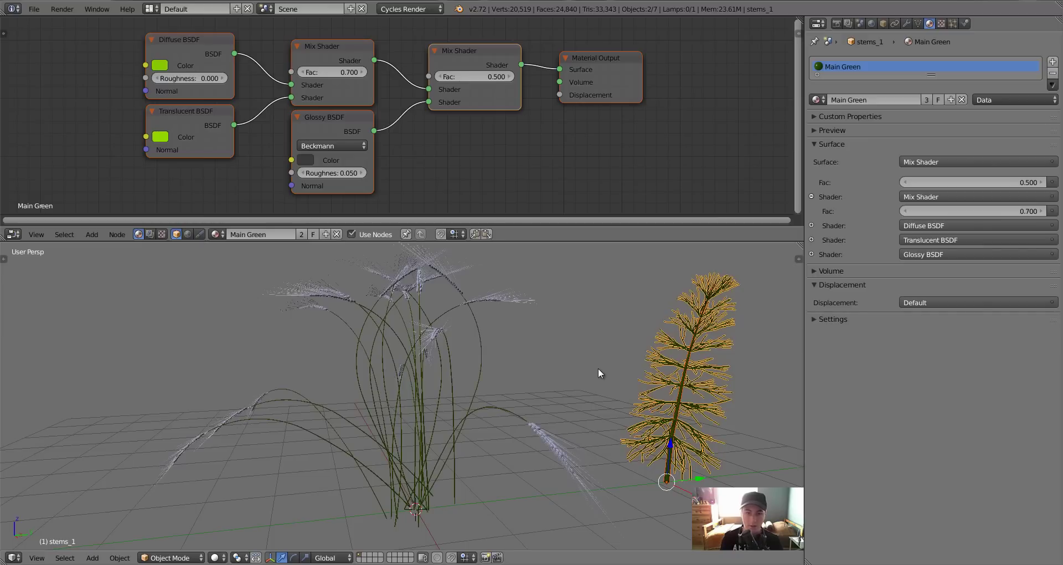
{"action": "key", "text": "KP_Decimal"}
{"action": "key", "text": "a"}
{"action": "scroll", "coordinate": [598, 368], "scroll_direction": "up", "scroll_amount": 3}
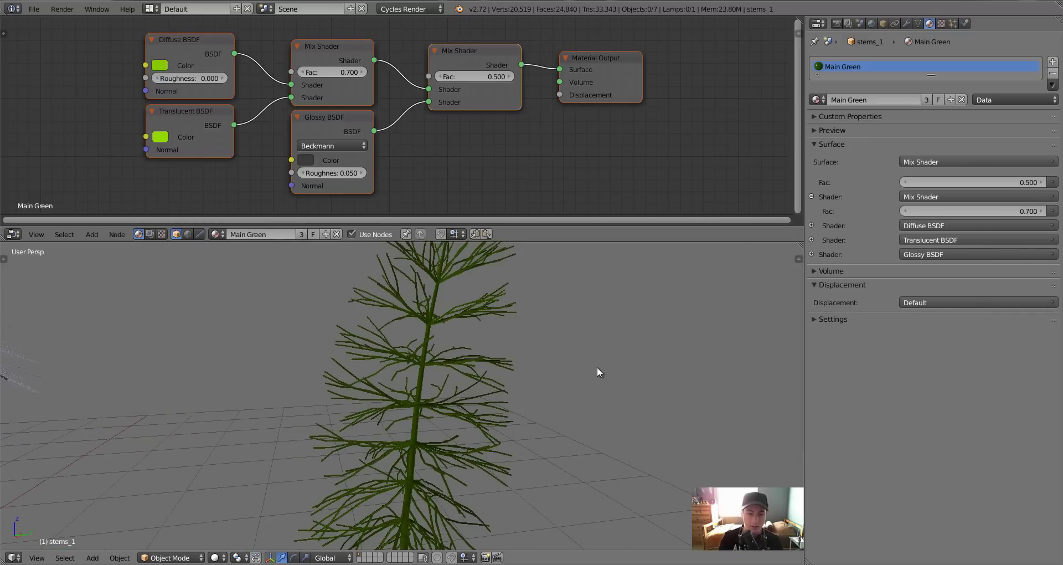
Step: Maximize the node editor and inspect the Main Green Diffuse, Translucent and Mix Shader nodes
{"action": "key", "text": "ctrl+Up"}
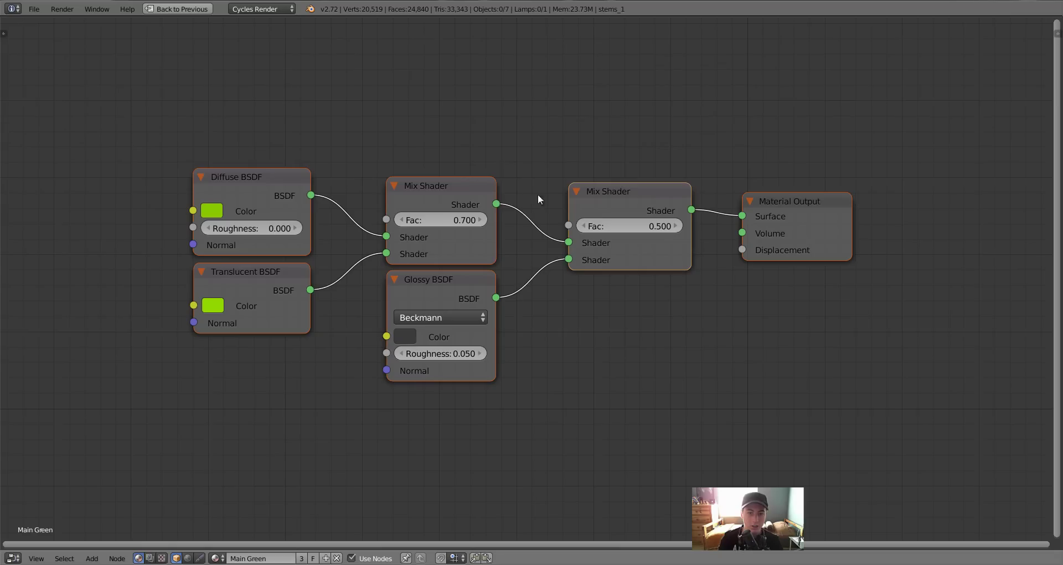
{"action": "key", "text": "Home"}
{"action": "scroll", "coordinate": [431, 133], "scroll_direction": "down", "scroll_amount": 1}
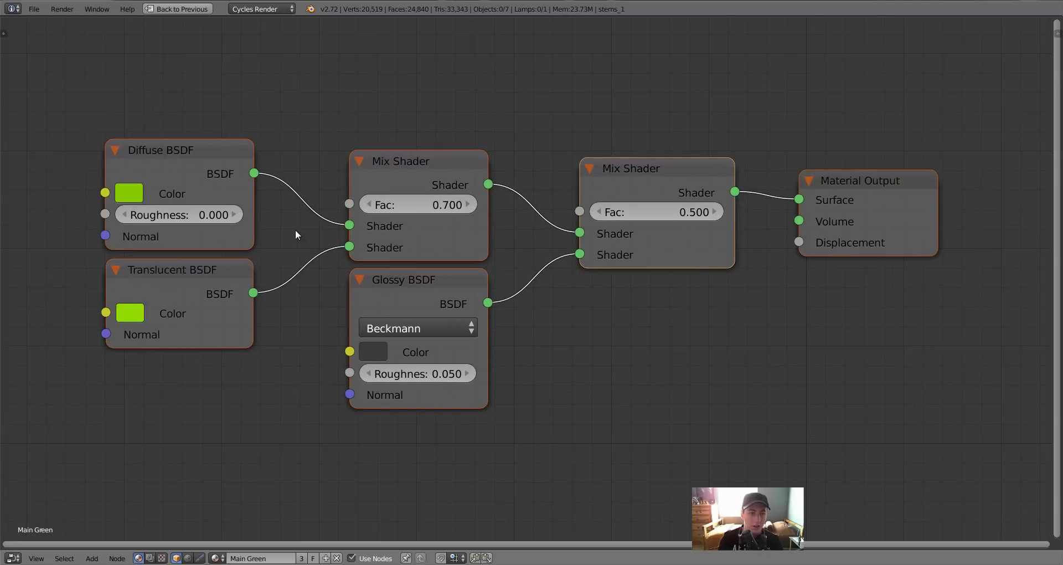
{"action": "left_click", "coordinate": [178, 155]}
{"action": "left_click", "coordinate": [166, 277]}
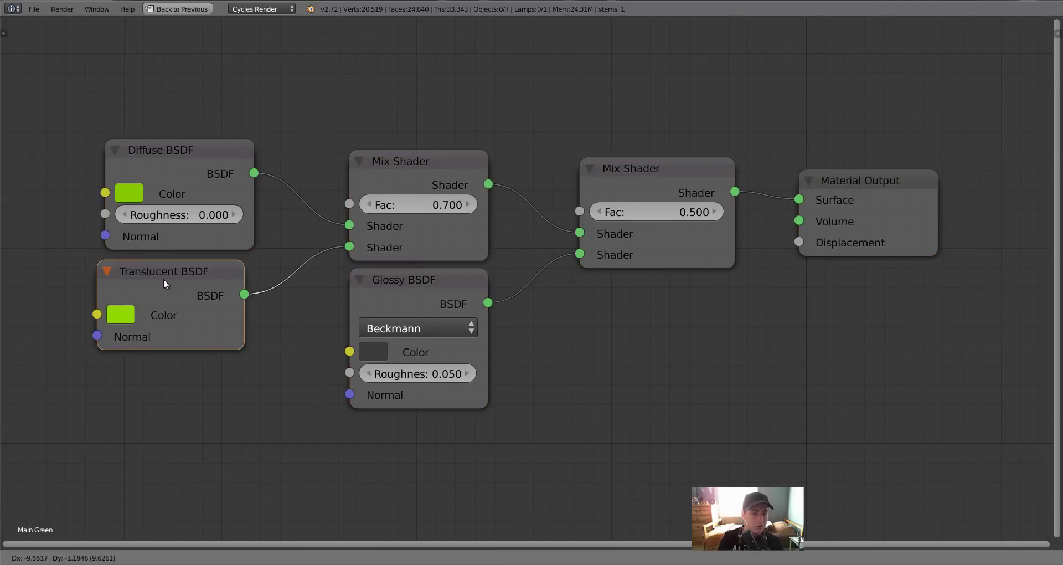
{"action": "left_click", "coordinate": [407, 167]}
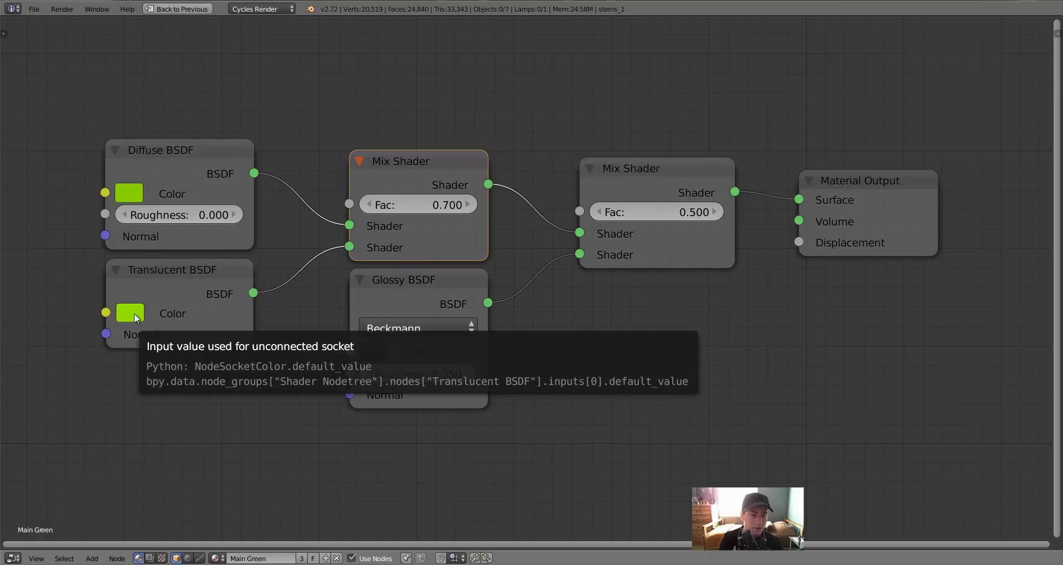
Step: Change the Diffuse BSDF colour to a darker green
{"action": "left_click", "coordinate": [134, 313]}
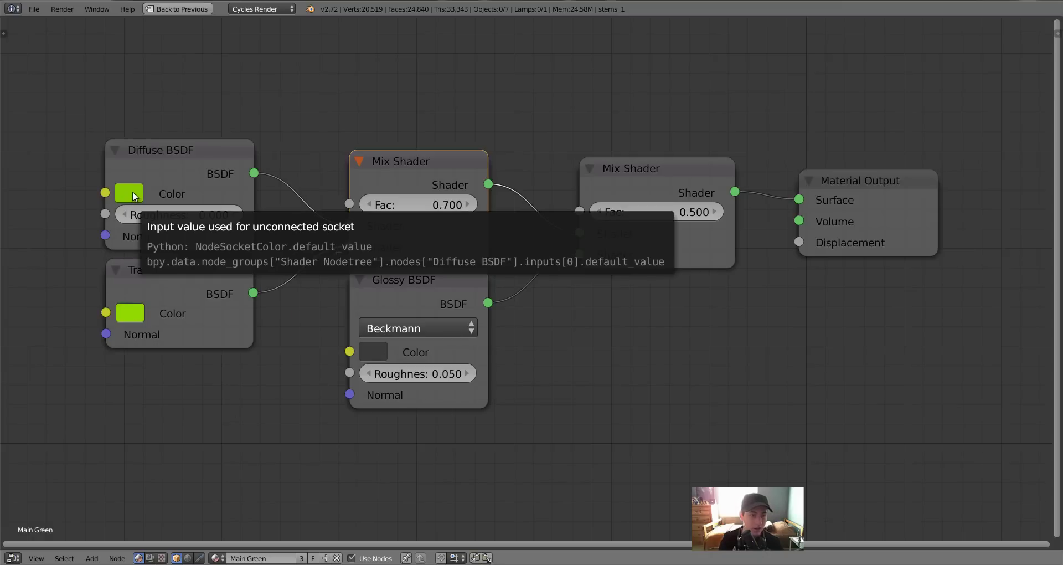
{"action": "left_click", "coordinate": [134, 197]}
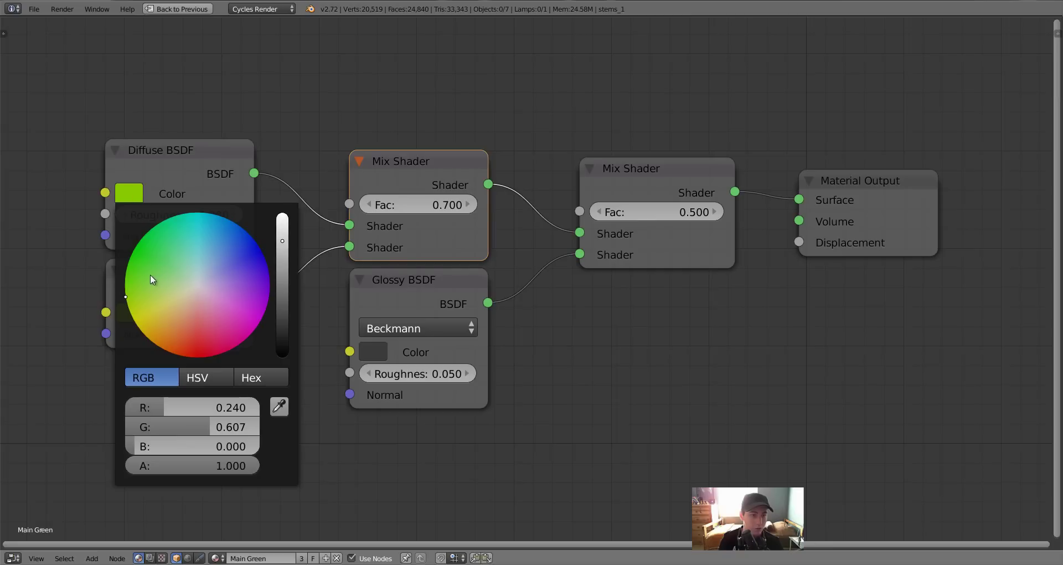
{"action": "left_click", "coordinate": [135, 283]}
{"action": "scroll", "coordinate": [135, 281], "scroll_direction": "down", "scroll_amount": 1}
{"action": "scroll", "coordinate": [135, 281], "scroll_direction": "down", "scroll_amount": 3}
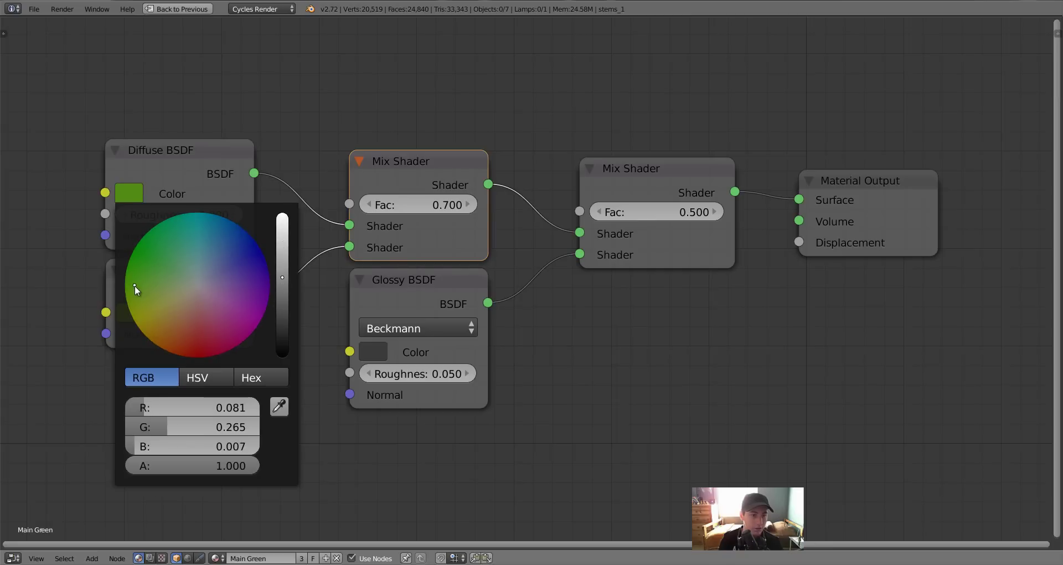
{"action": "left_click", "coordinate": [135, 286]}
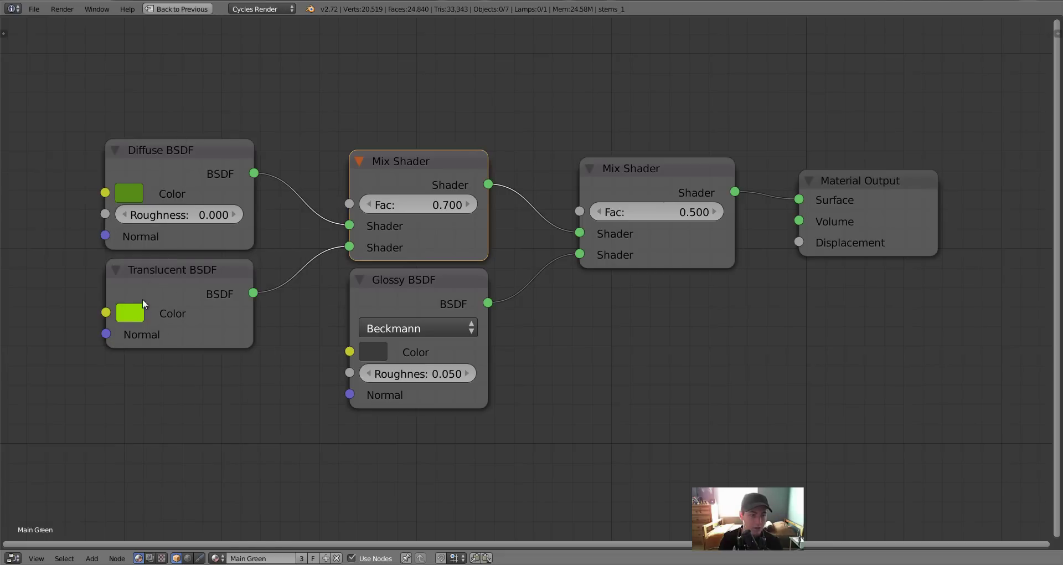
{"action": "left_click", "coordinate": [193, 145]}
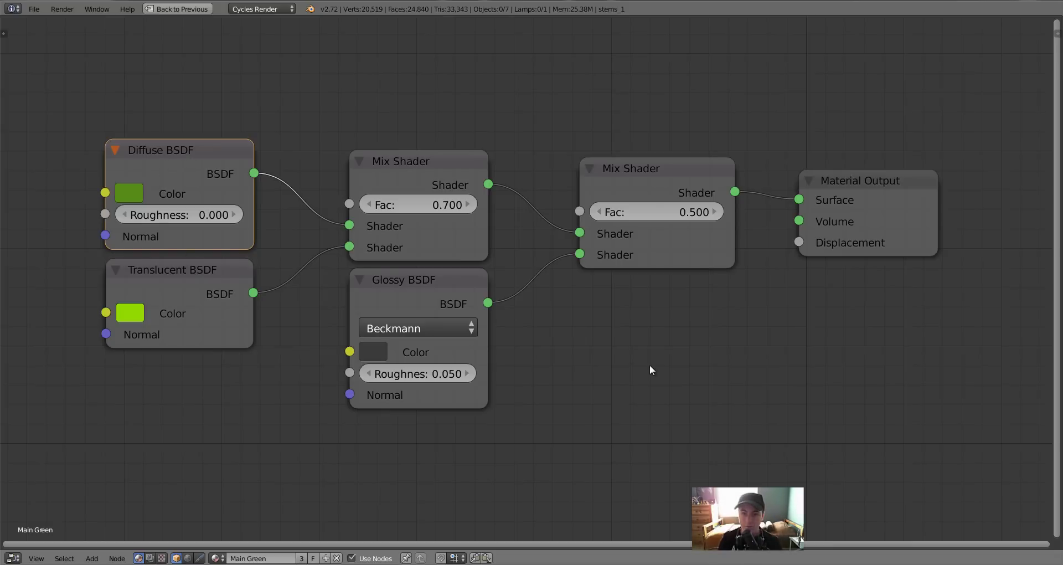
Step: Rearrange the Glossy BSDF and second Mix Shader nodes for a tidier layout
{"action": "left_click", "coordinate": [419, 285]}
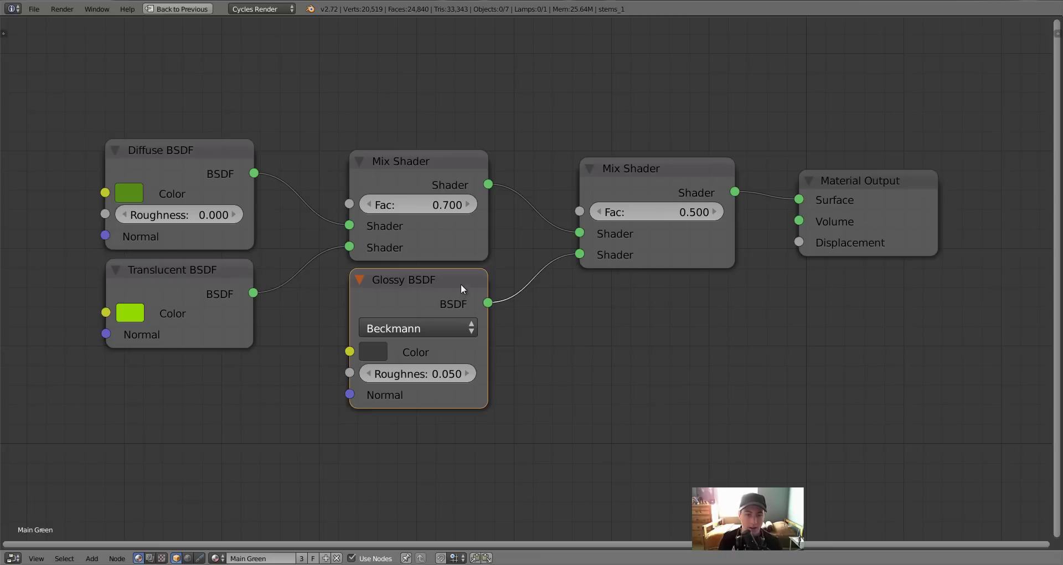
{"action": "left_click", "coordinate": [469, 164]}
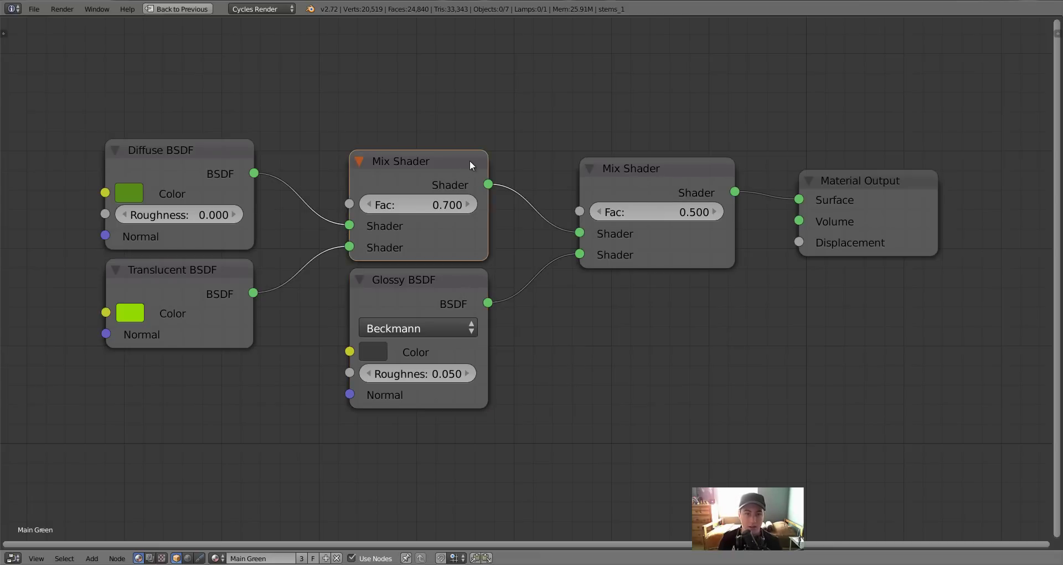
{"action": "left_click_drag", "start_coordinate": [440, 284], "coordinate": [434, 288]}
{"action": "right_click", "coordinate": [440, 289]}
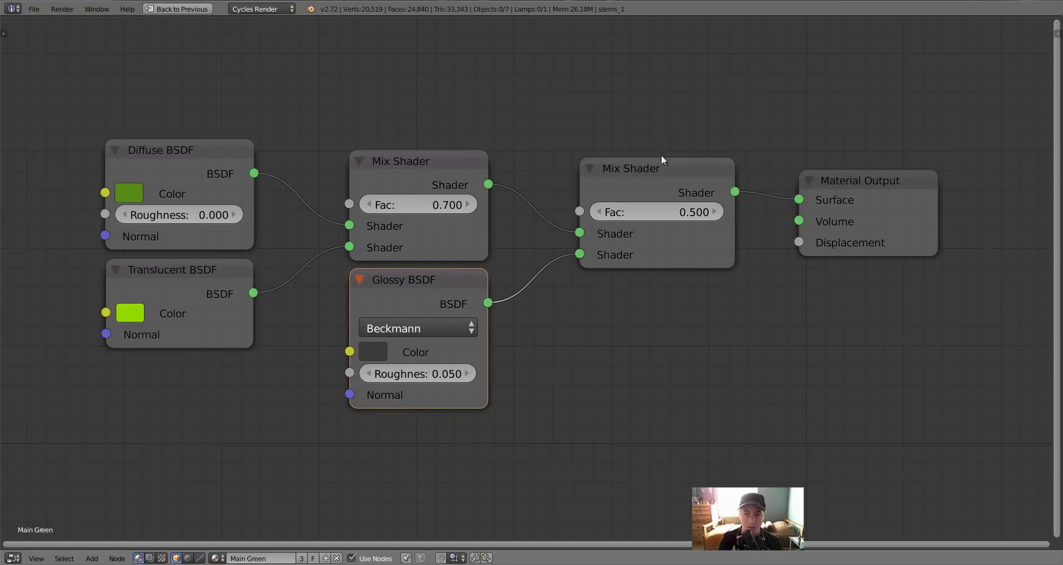
{"action": "left_click_drag", "start_coordinate": [661, 168], "coordinate": [649, 180]}
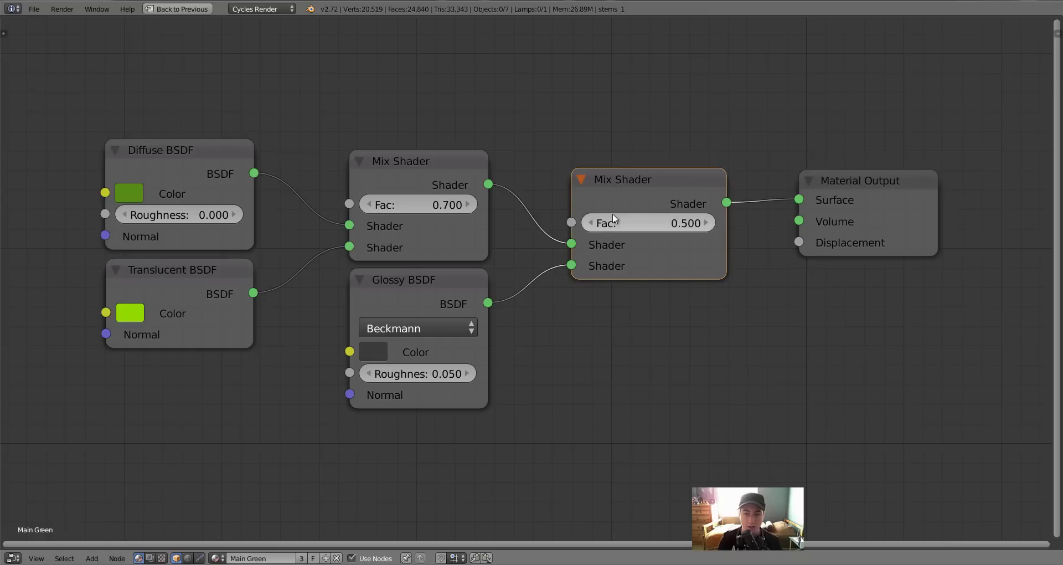
Step: Return to the default layout and collapse the material Preview panel
{"action": "key", "text": "ctrl+Up"}
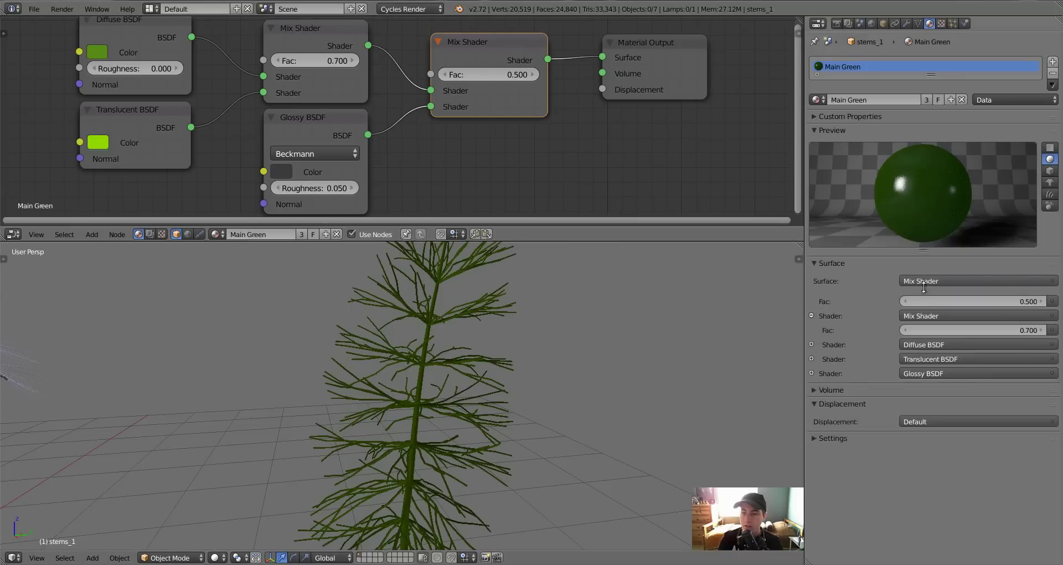
{"action": "left_click_drag", "start_coordinate": [925, 289], "coordinate": [924, 289]}
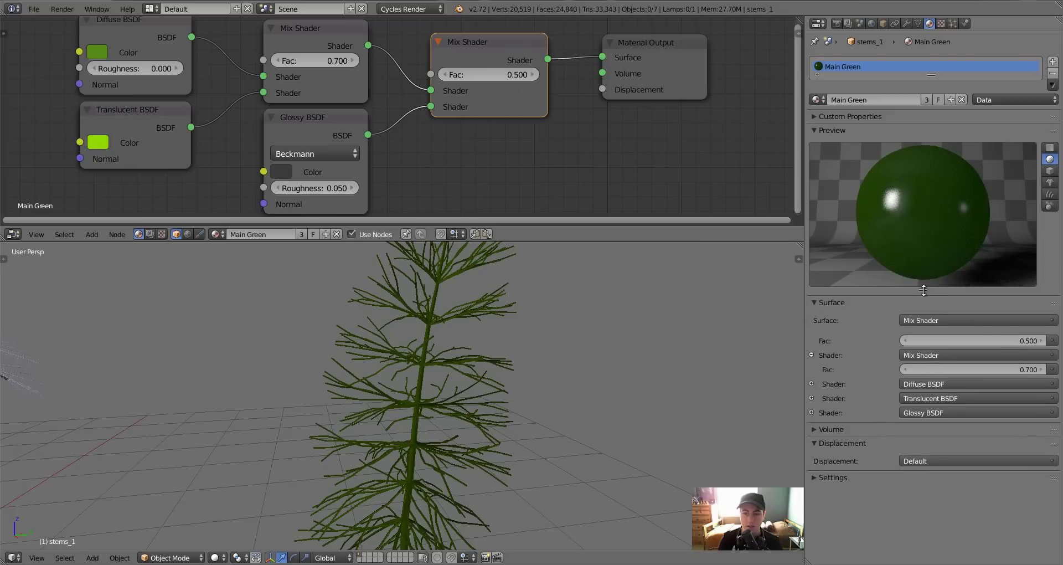
{"action": "left_click", "coordinate": [835, 131]}
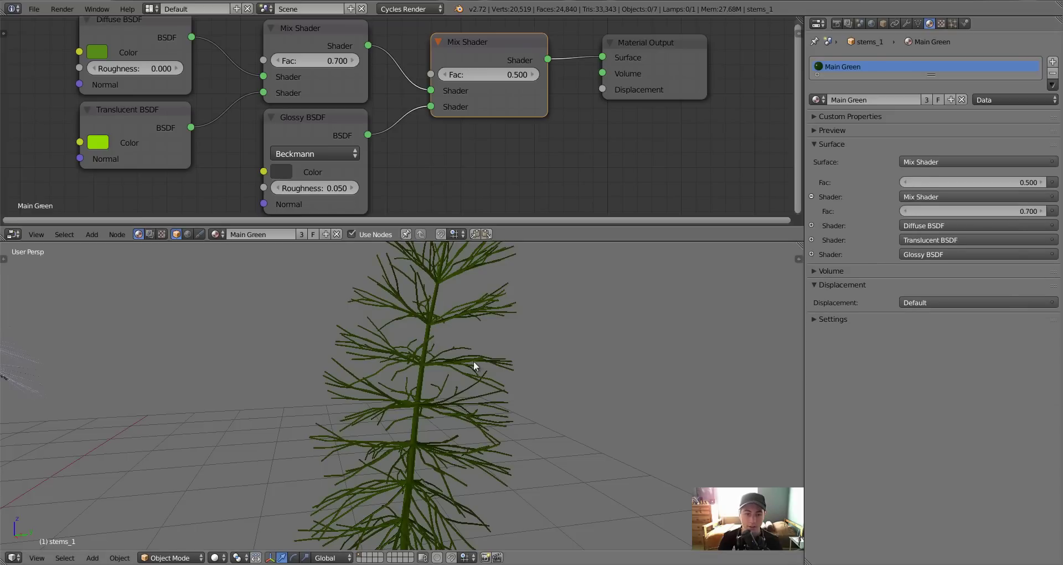
{"action": "scroll", "coordinate": [307, 383], "scroll_direction": "down", "scroll_amount": 4}
Step: Navigate to the grass clump and select trunk.001, then the stems_1.001 object
{"action": "middle_click_drag", "start_coordinate": [306, 383], "coordinate": [603, 369], "text": "shift"}
{"action": "right_click", "coordinate": [373, 426]}
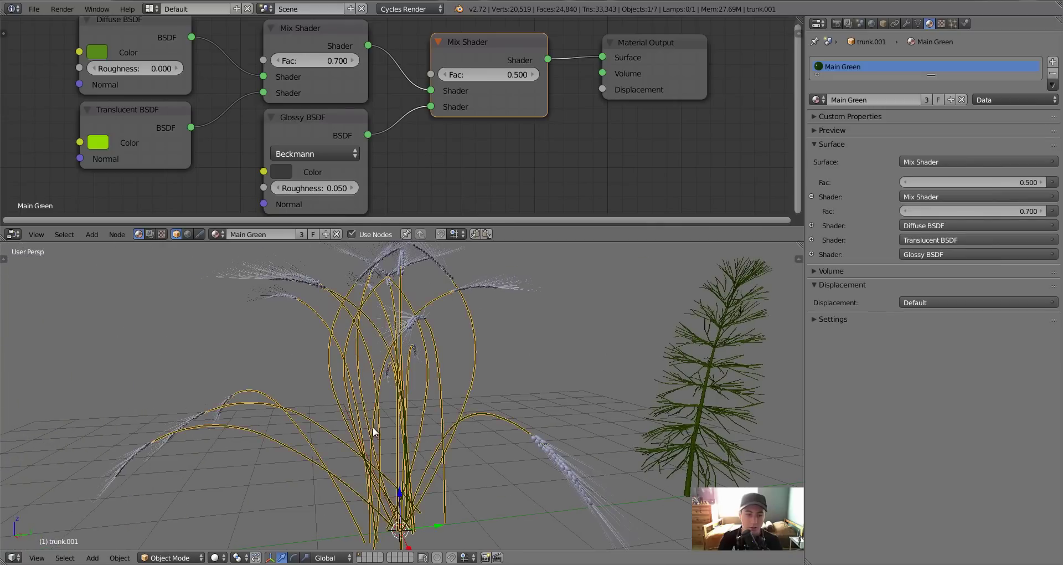
{"action": "middle_click_drag", "start_coordinate": [373, 426], "coordinate": [419, 413]}
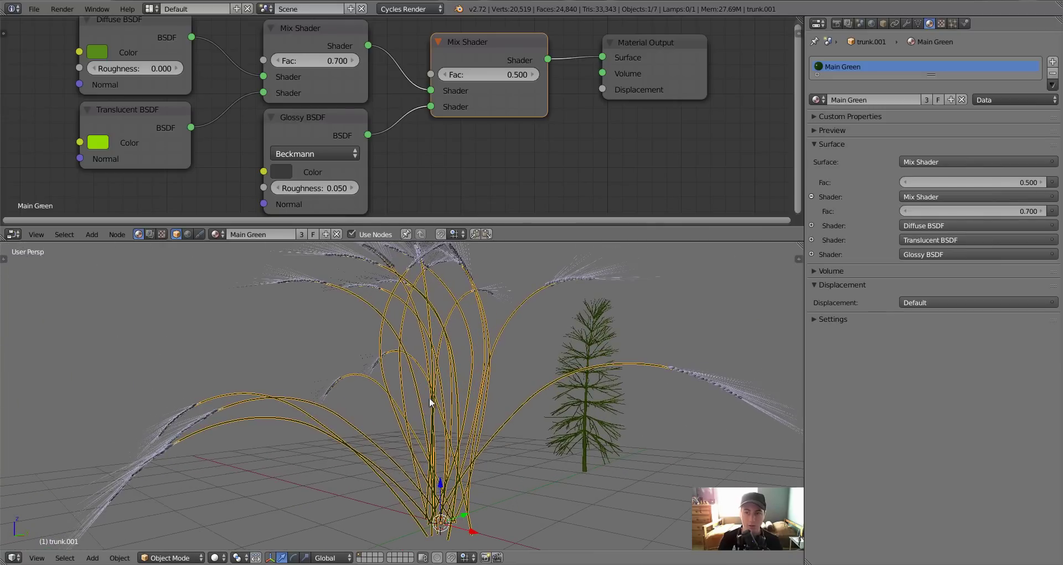
{"action": "mouse_move", "coordinate": [679, 387]}
{"action": "middle_mouse_down", "text": "shift"}
{"action": "mouse_move", "coordinate": [527, 377]}
{"action": "mouse_move", "coordinate": [428, 414]}
{"action": "mouse_move", "coordinate": [473, 437]}
{"action": "mouse_move", "coordinate": [477, 458]}
{"action": "mouse_move", "coordinate": [472, 351]}
{"action": "mouse_move", "coordinate": [430, 414]}
{"action": "middle_mouse_up", "text": "shift"}
{"action": "right_click", "coordinate": [525, 378]}
{"action": "scroll", "coordinate": [523, 377], "scroll_direction": "down", "scroll_amount": 2}
{"action": "scroll", "coordinate": [524, 377], "scroll_direction": "down", "scroll_amount": 3}
{"action": "scroll", "coordinate": [524, 377], "scroll_direction": "up", "scroll_amount": 2}
Step: Select the grass stems object and assign it the Ends material
{"action": "scroll", "coordinate": [430, 407], "scroll_direction": "up", "scroll_amount": 1}
{"action": "scroll", "coordinate": [432, 411], "scroll_direction": "up", "scroll_amount": 3}
{"action": "right_click", "coordinate": [433, 411]}
{"action": "scroll", "coordinate": [405, 384], "scroll_direction": "up", "scroll_amount": 2}
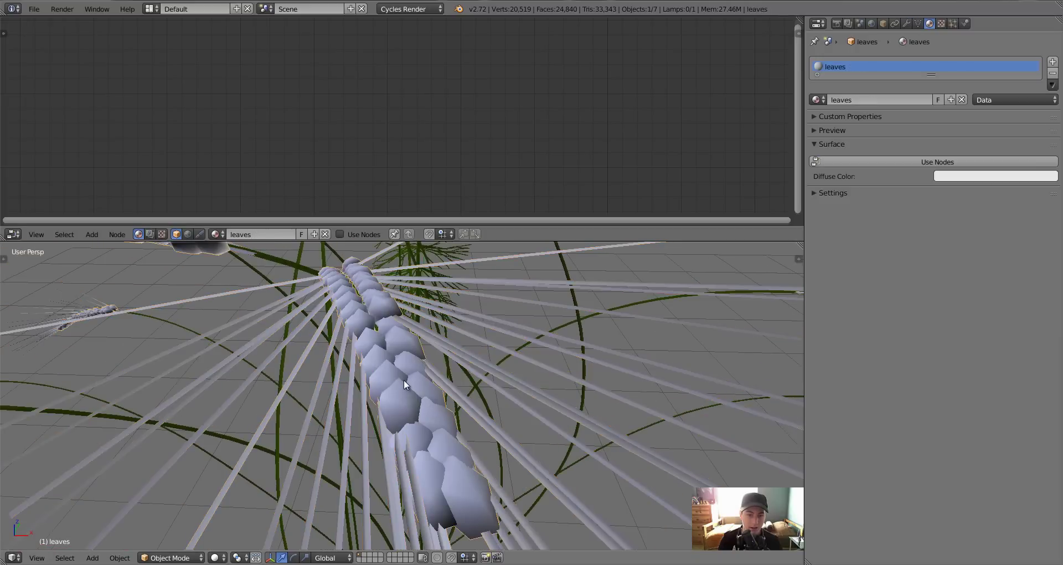
{"action": "key", "text": "ctrl+1"}
{"action": "key", "text": "ctrl+z"}
{"action": "right_click", "coordinate": [436, 342]}
{"action": "key", "text": "g"}
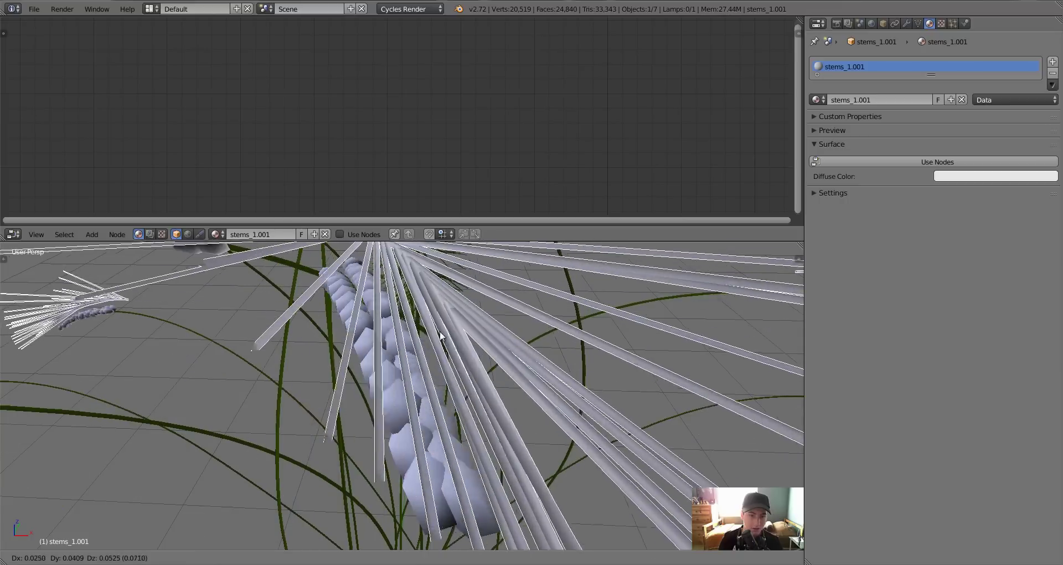
{"action": "right_click", "coordinate": [437, 332]}
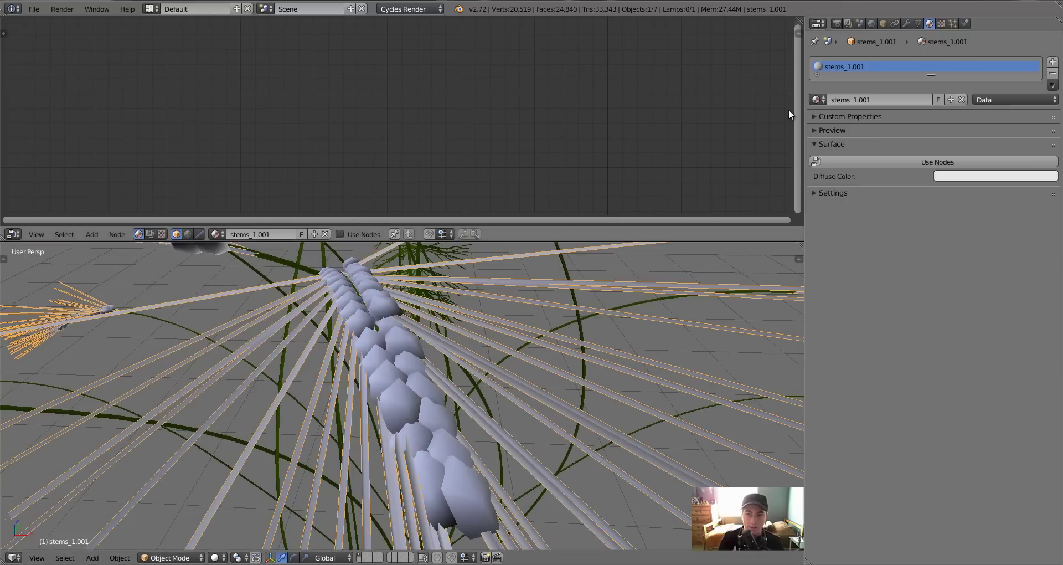
{"action": "left_click", "coordinate": [814, 99]}
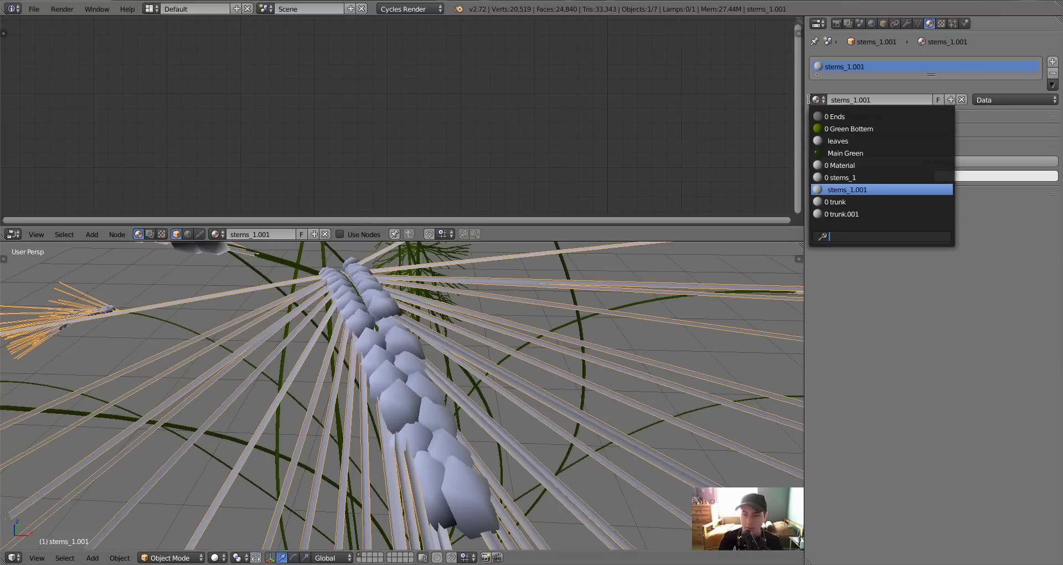
{"action": "left_click", "coordinate": [834, 117]}
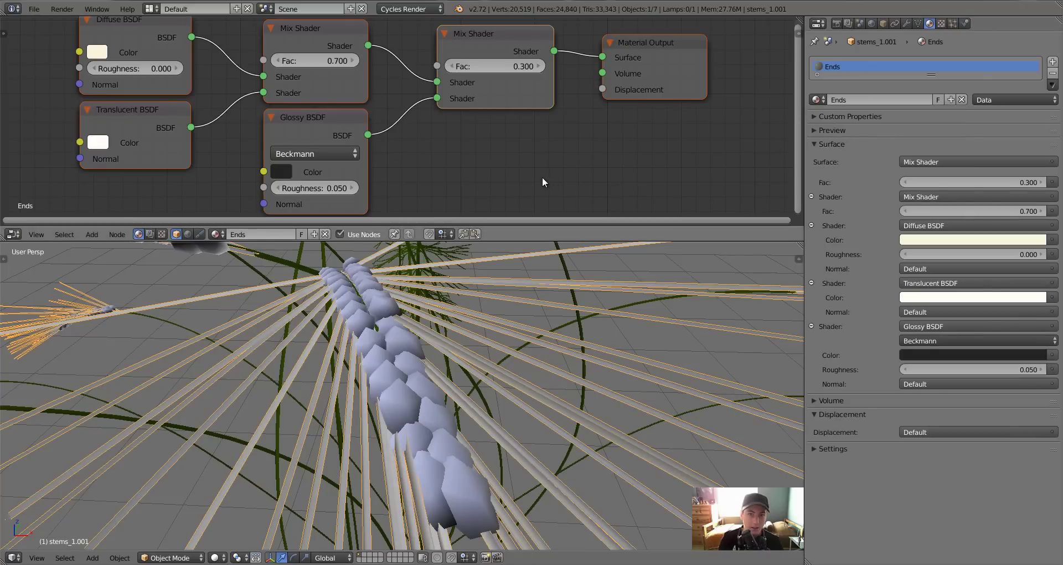
{"action": "key", "text": "shift+space"}
{"action": "key", "text": "Home"}
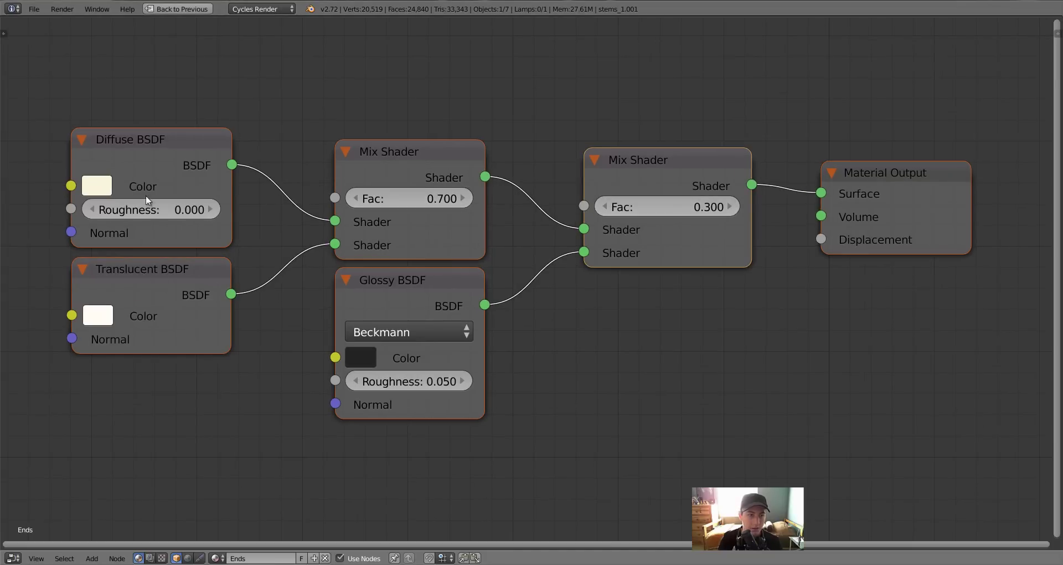
{"action": "left_click", "coordinate": [160, 138]}
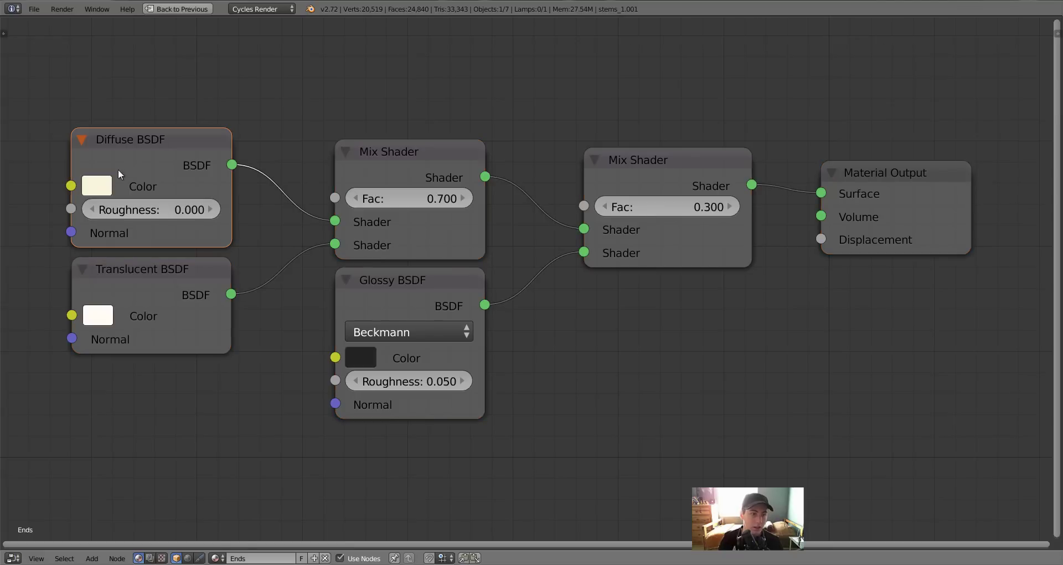
{"action": "left_click", "coordinate": [97, 186]}
{"action": "left_click", "coordinate": [98, 317]}
{"action": "left_click", "coordinate": [102, 189]}
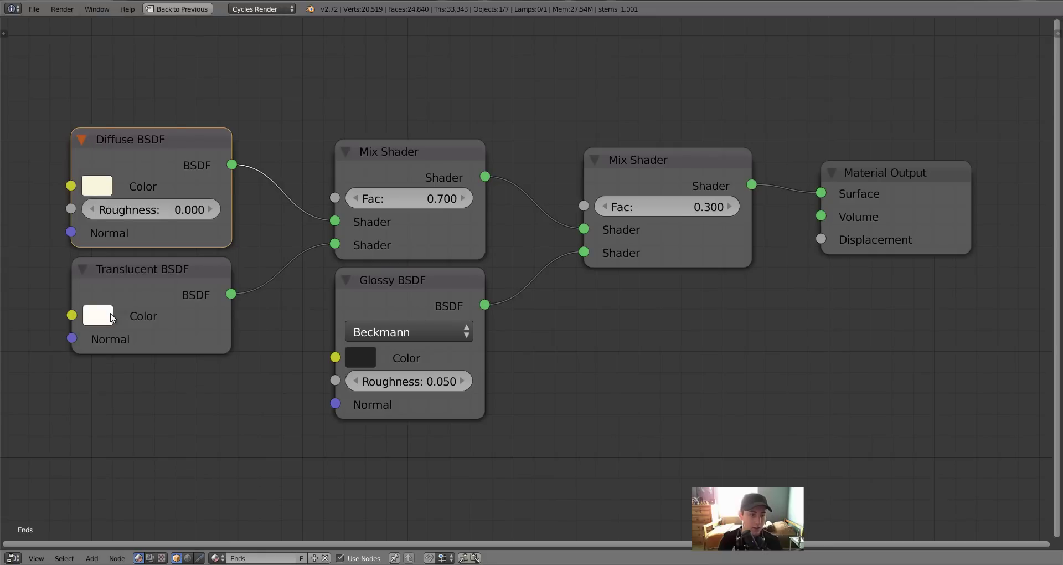
{"action": "left_click", "coordinate": [110, 317]}
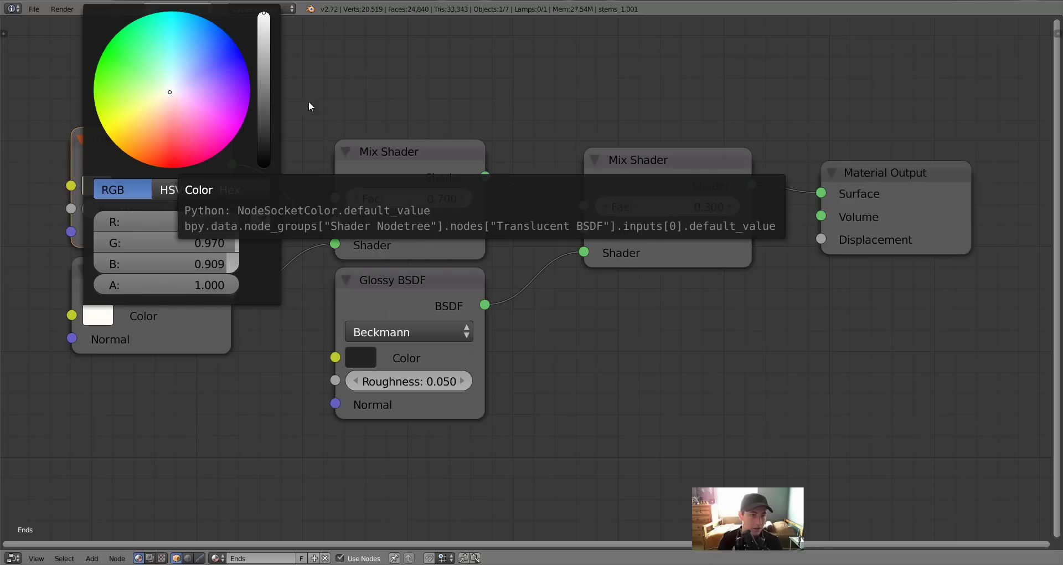
{"action": "left_click", "coordinate": [97, 186]}
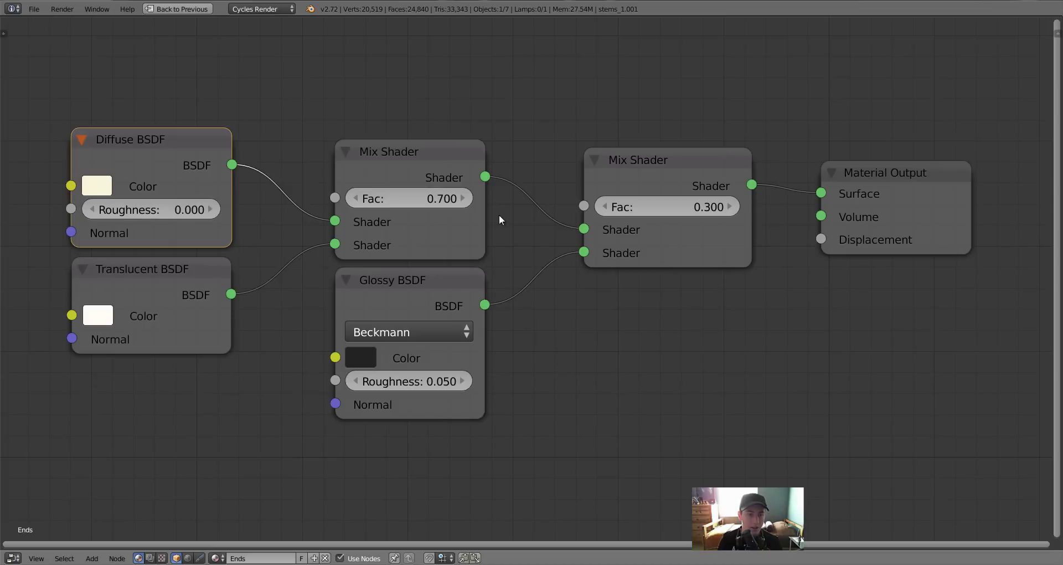
{"action": "left_click", "coordinate": [427, 163]}
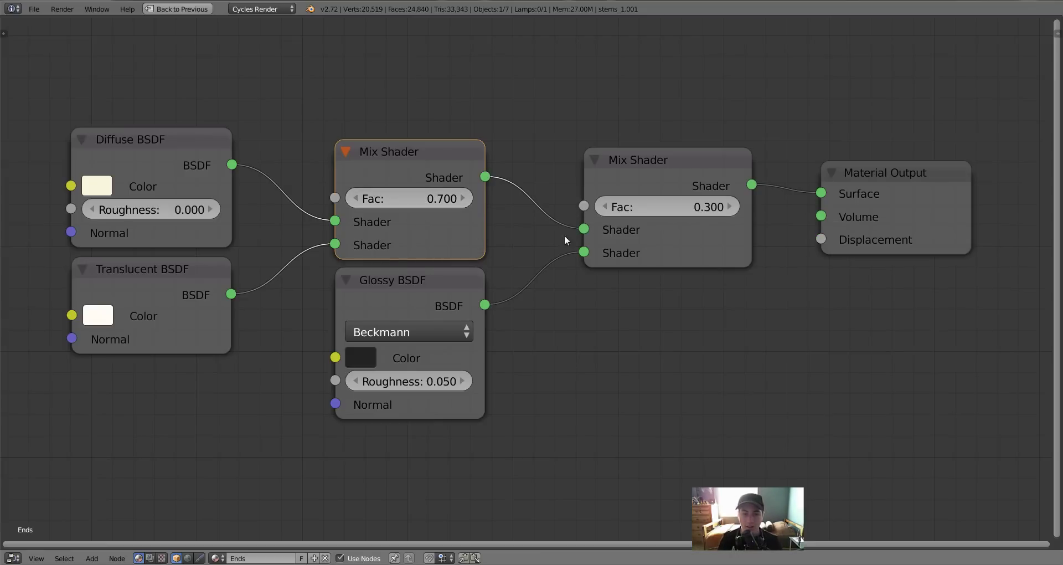
{"action": "left_click", "coordinate": [426, 280]}
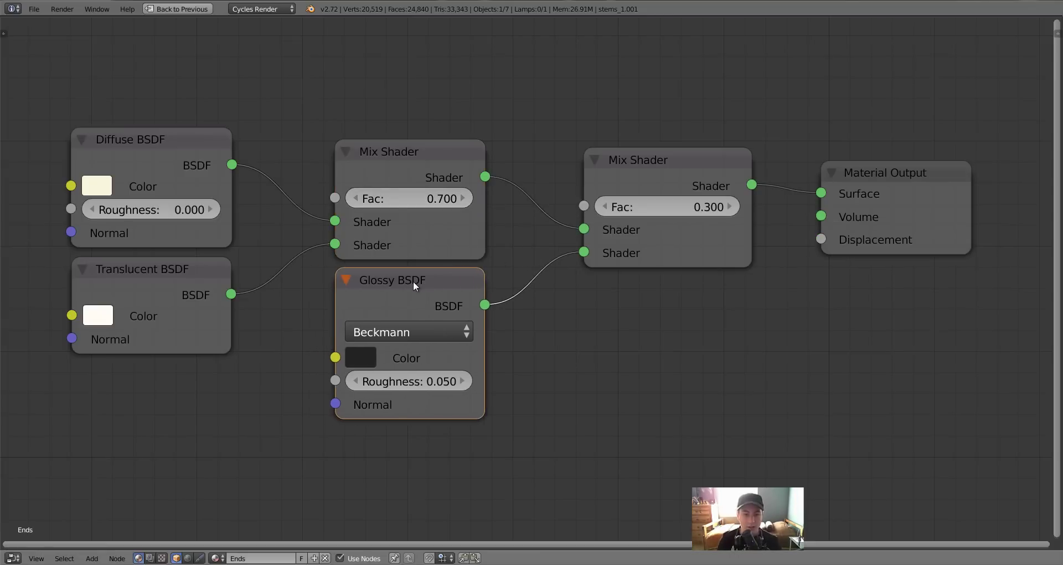
{"action": "left_click", "coordinate": [368, 360]}
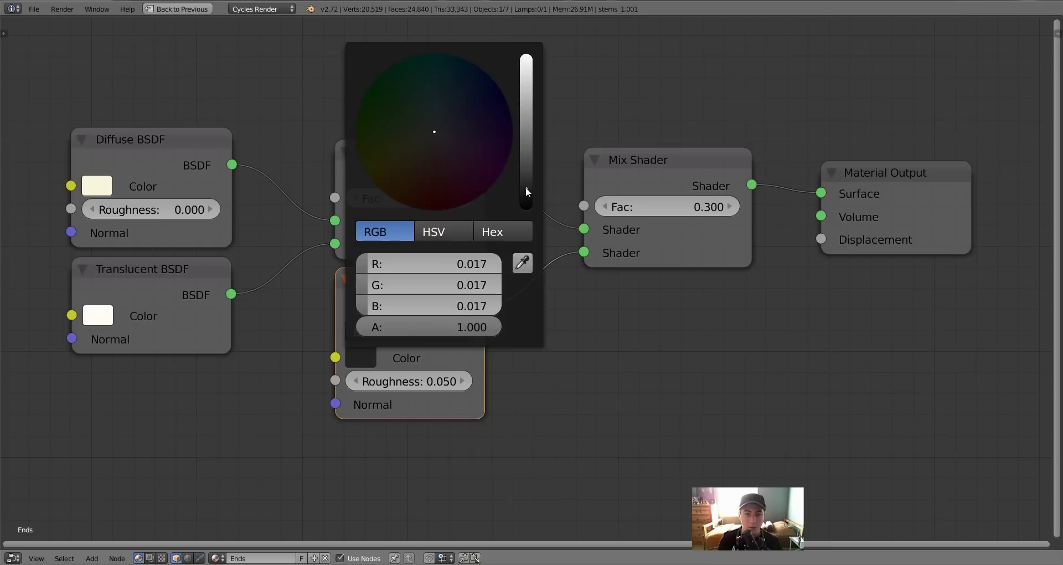
{"action": "mouse_move", "coordinate": [690, 166]}
{"action": "left_mouse_down"}
{"action": "mouse_move", "coordinate": [674, 176]}
{"action": "mouse_move", "coordinate": [683, 173]}
{"action": "left_mouse_up"}
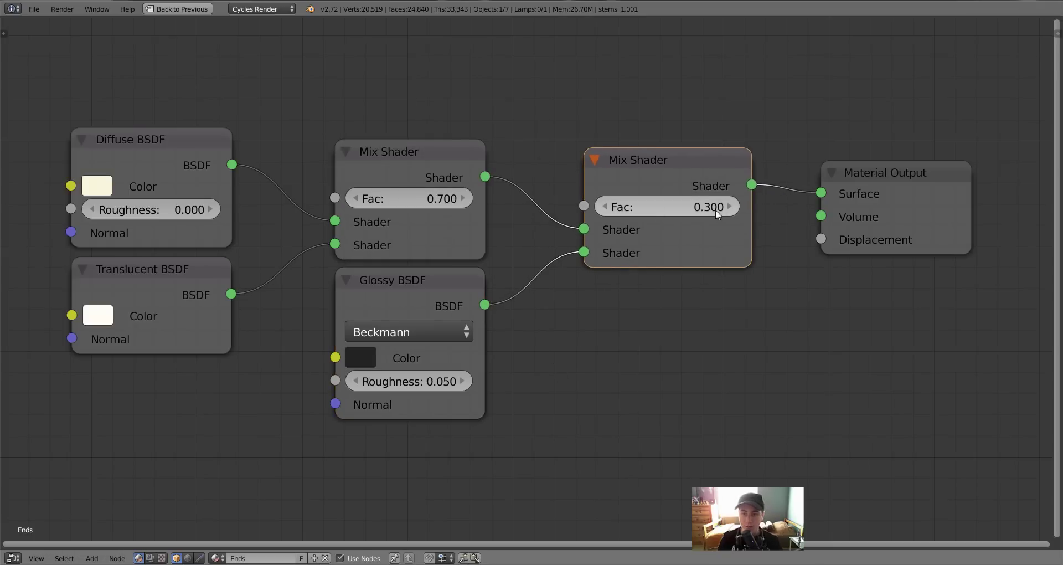
{"action": "key", "text": "ctrl+Up"}
Step: Link the stems' Ends material to the leaves via Ctrl+L Materials, then deselect all
{"action": "left_click", "coordinate": [842, 130]}
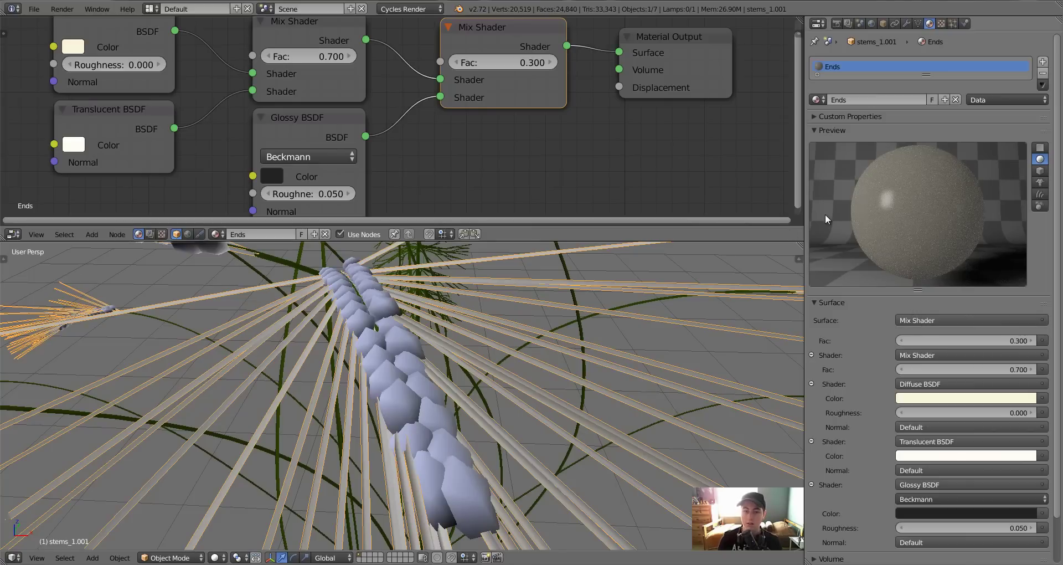
{"action": "left_click", "coordinate": [838, 129]}
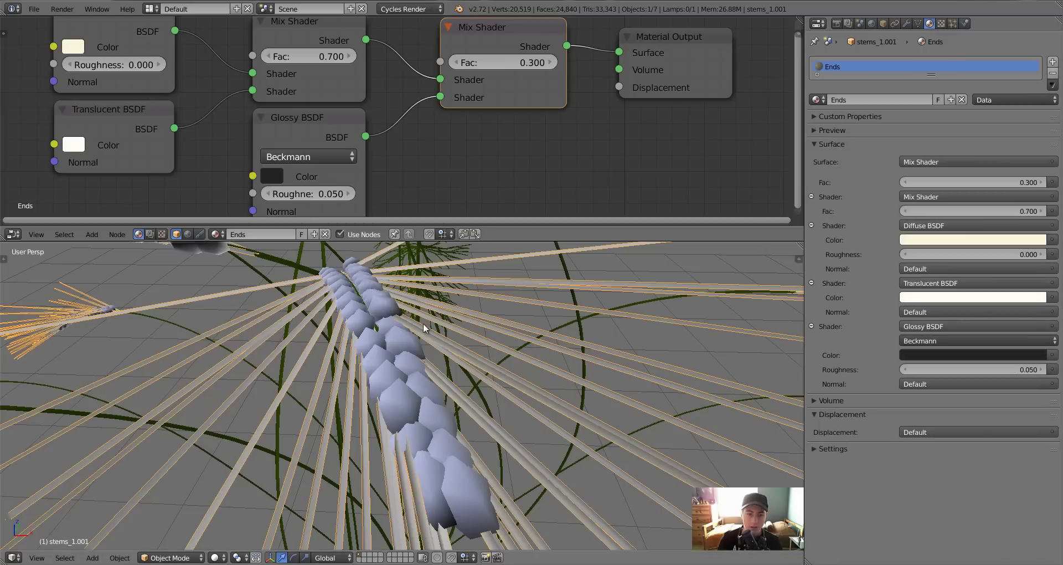
{"action": "right_click", "coordinate": [399, 339], "text": "shift"}
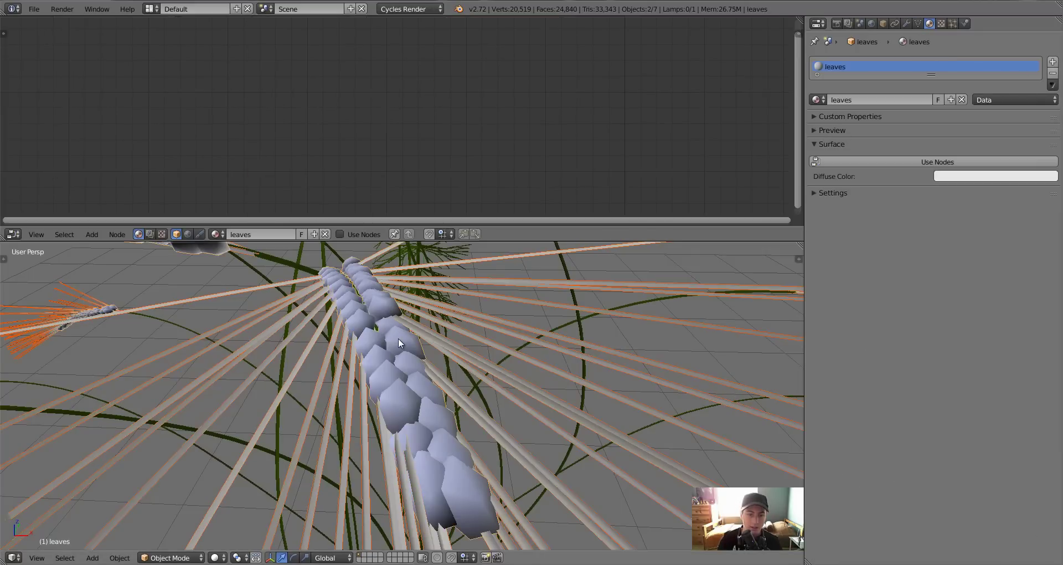
{"action": "right_click", "coordinate": [609, 342], "text": "shift"}
{"action": "key", "text": "ctrl+l"}
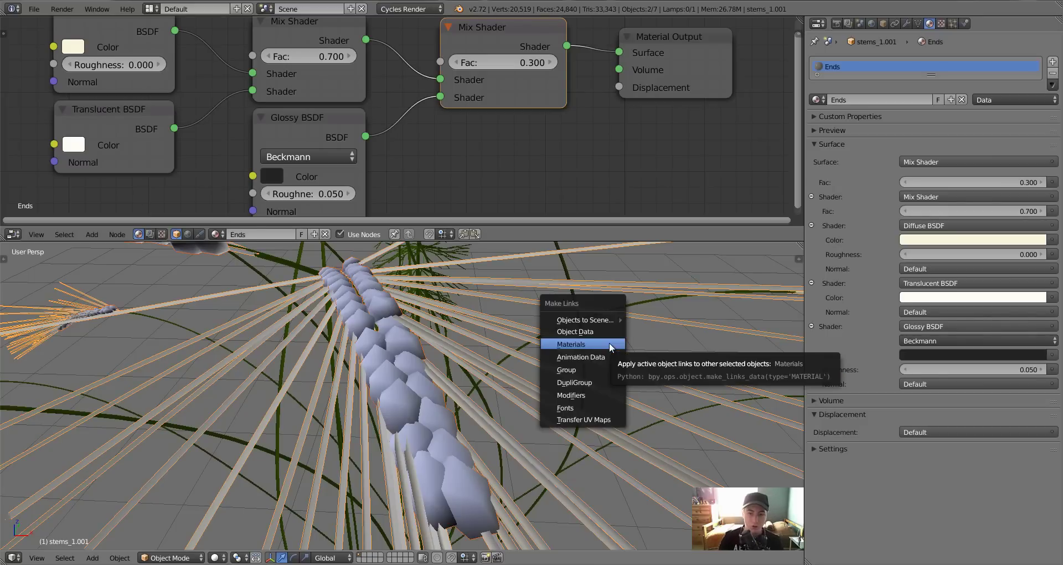
{"action": "left_click", "coordinate": [608, 342]}
{"action": "key", "text": "a"}
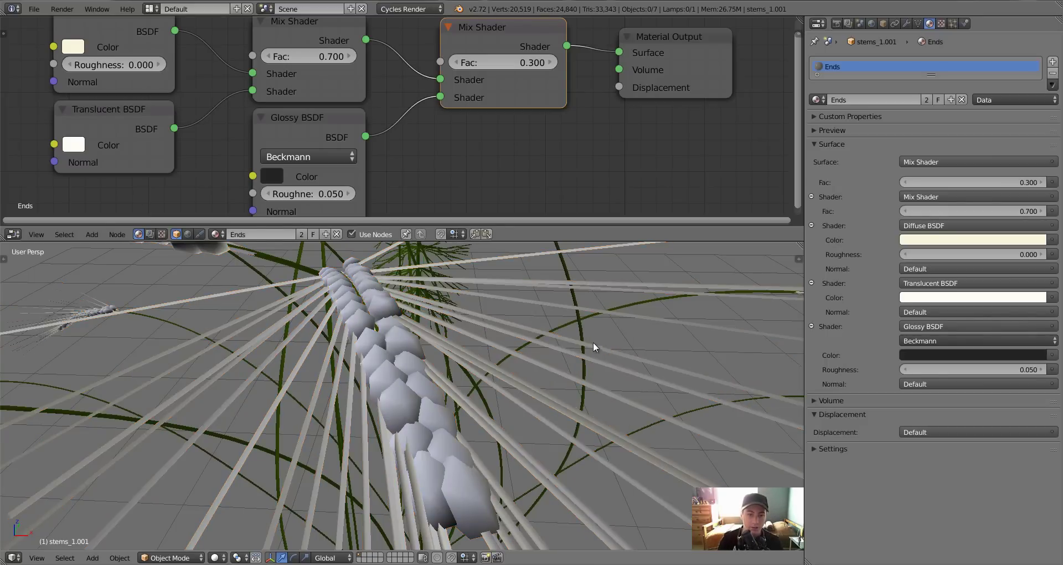
{"action": "scroll", "coordinate": [593, 341], "scroll_direction": "down", "scroll_amount": 5}
{"action": "mouse_move", "coordinate": [597, 357]}
{"action": "middle_mouse_down"}
{"action": "mouse_move", "coordinate": [495, 361]}
{"action": "mouse_move", "coordinate": [480, 344]}
{"action": "mouse_move", "coordinate": [560, 382]}
{"action": "mouse_move", "coordinate": [505, 370]}
{"action": "mouse_move", "coordinate": [513, 353]}
{"action": "mouse_move", "coordinate": [481, 347]}
{"action": "mouse_move", "coordinate": [563, 310]}
{"action": "middle_mouse_up"}
{"action": "scroll", "coordinate": [530, 364], "scroll_direction": "down", "scroll_amount": 3}
{"action": "key", "text": "KP_8"}
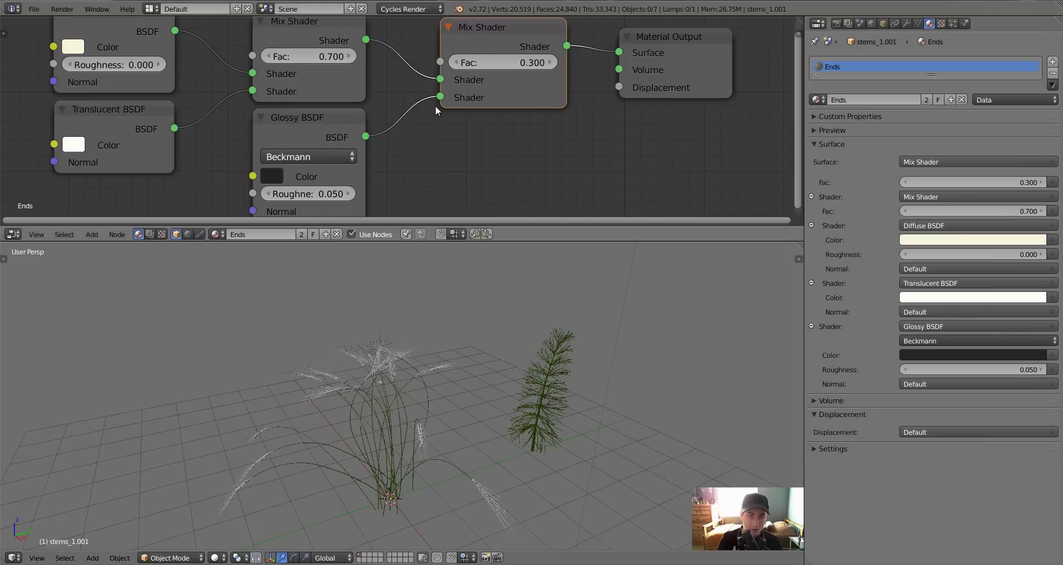
{"action": "scroll", "coordinate": [436, 103], "scroll_direction": "down", "scroll_amount": 1}
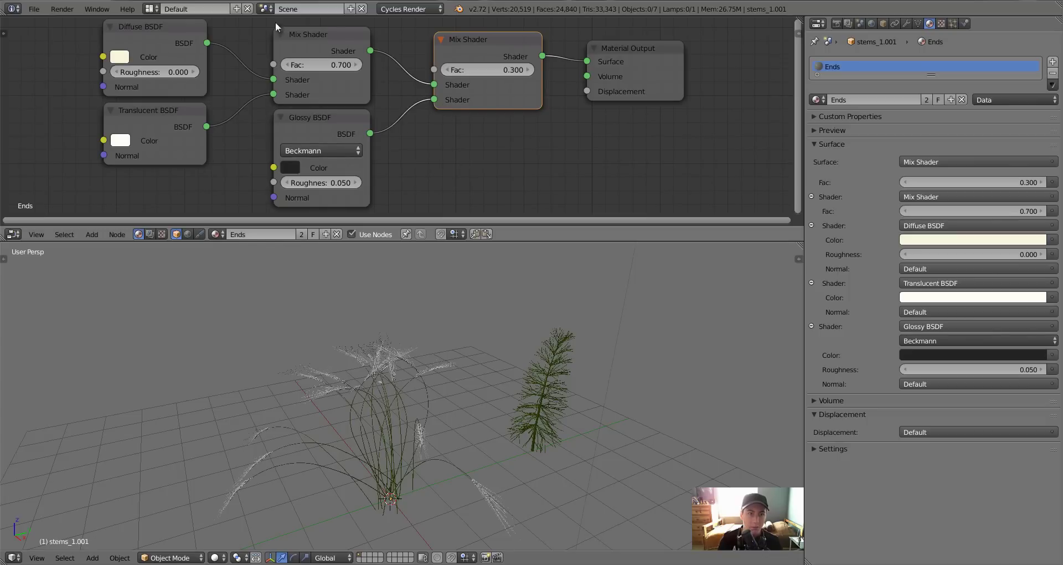
{"action": "left_click", "coordinate": [526, 148]}
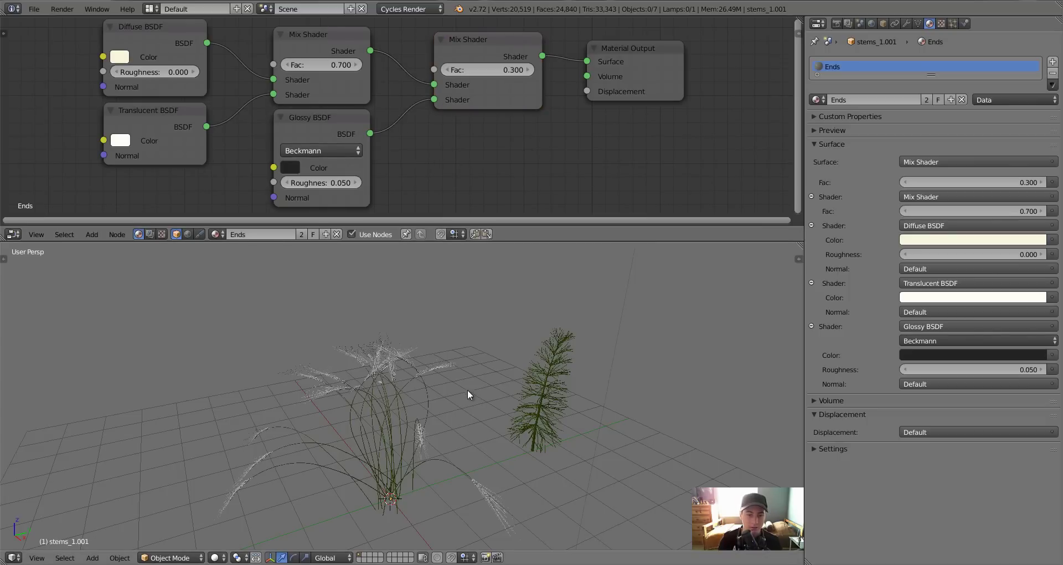
{"action": "scroll", "coordinate": [444, 391], "scroll_direction": "up", "scroll_amount": 3}
{"action": "middle_click_drag", "start_coordinate": [444, 390], "coordinate": [497, 363]}
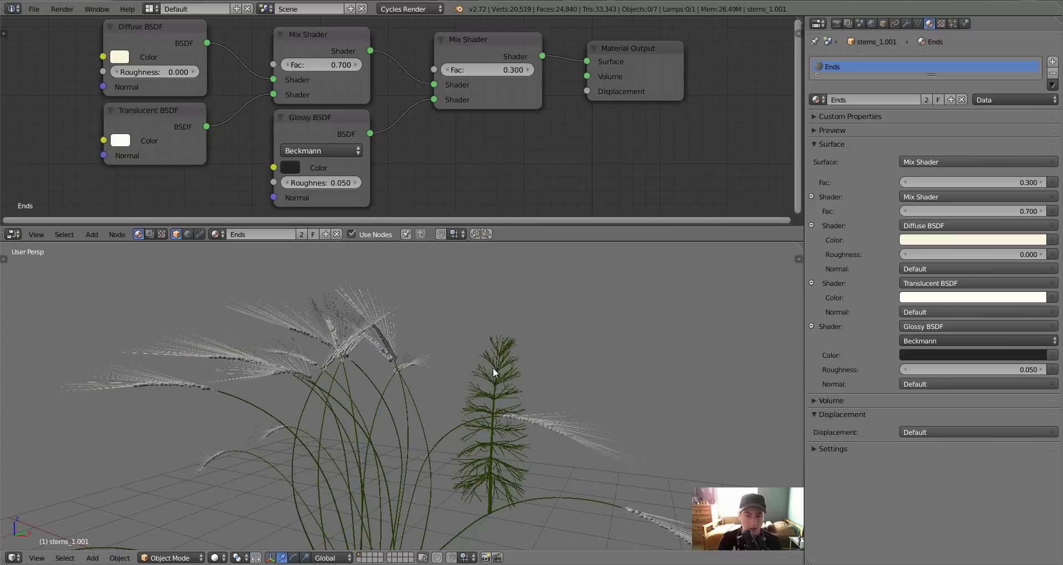
{"action": "scroll", "coordinate": [493, 367], "scroll_direction": "down", "scroll_amount": 3}
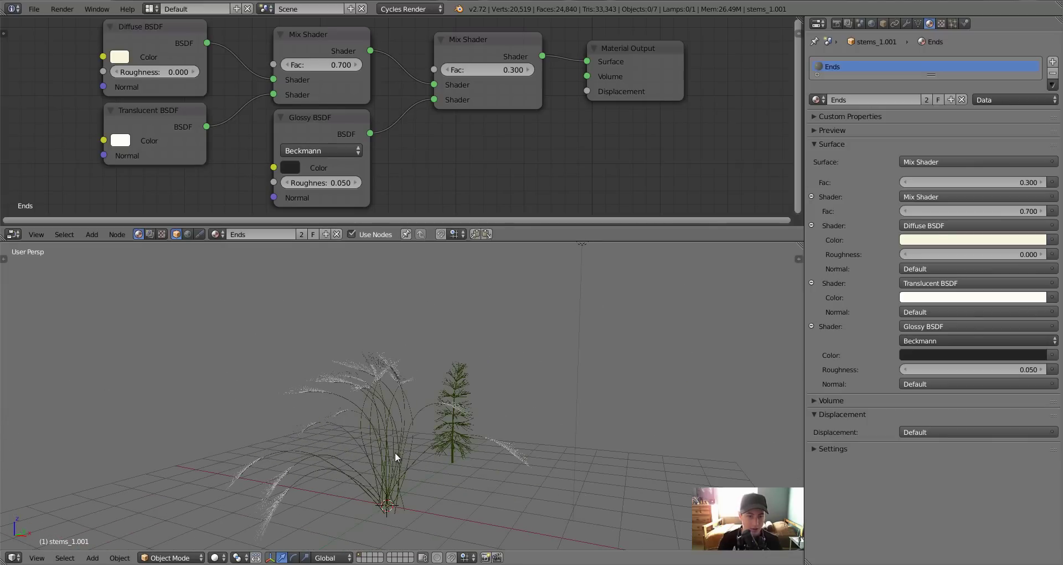
{"action": "mouse_move", "coordinate": [395, 457]}
{"action": "middle_mouse_down"}
{"action": "mouse_move", "coordinate": [371, 436]}
{"action": "mouse_move", "coordinate": [340, 437]}
{"action": "middle_mouse_up"}
Step: Box-select all grass plant parts and join them into one object
{"action": "right_click", "coordinate": [341, 436]}
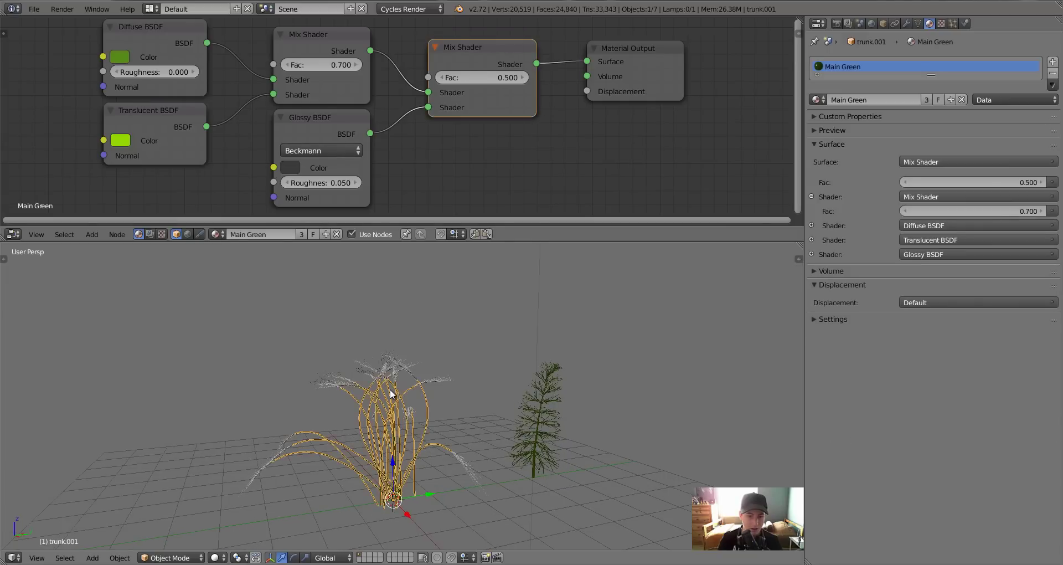
{"action": "key", "text": "KP_1"}
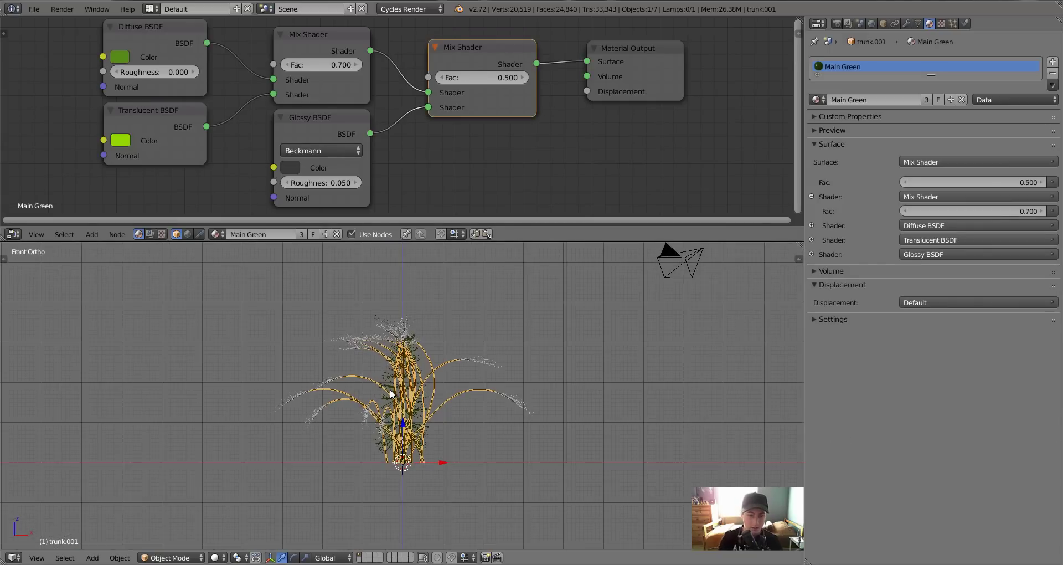
{"action": "key", "text": "KP_3"}
{"action": "scroll", "coordinate": [390, 390], "scroll_direction": "up", "scroll_amount": 2}
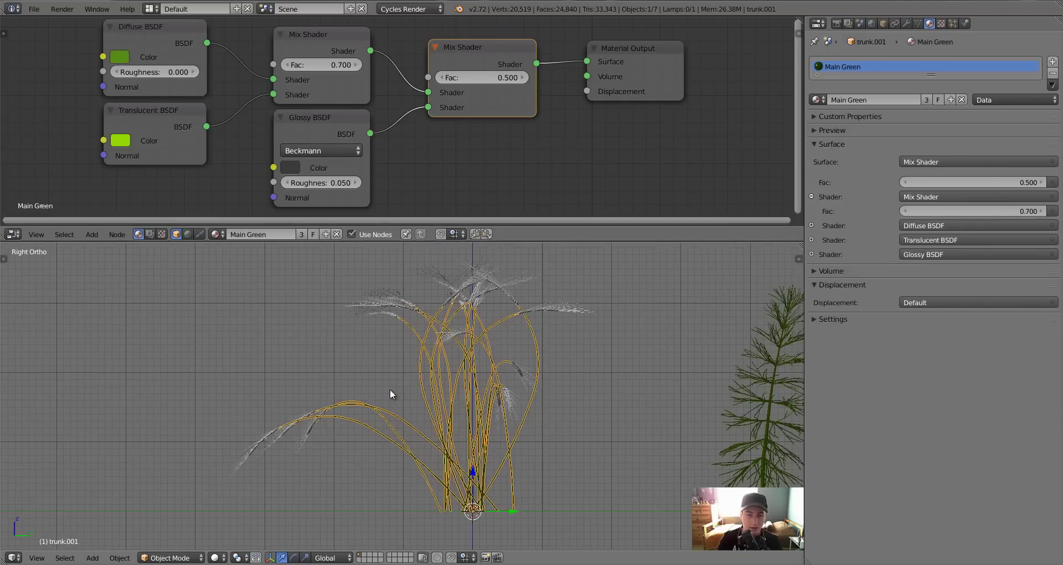
{"action": "key", "text": "a"}
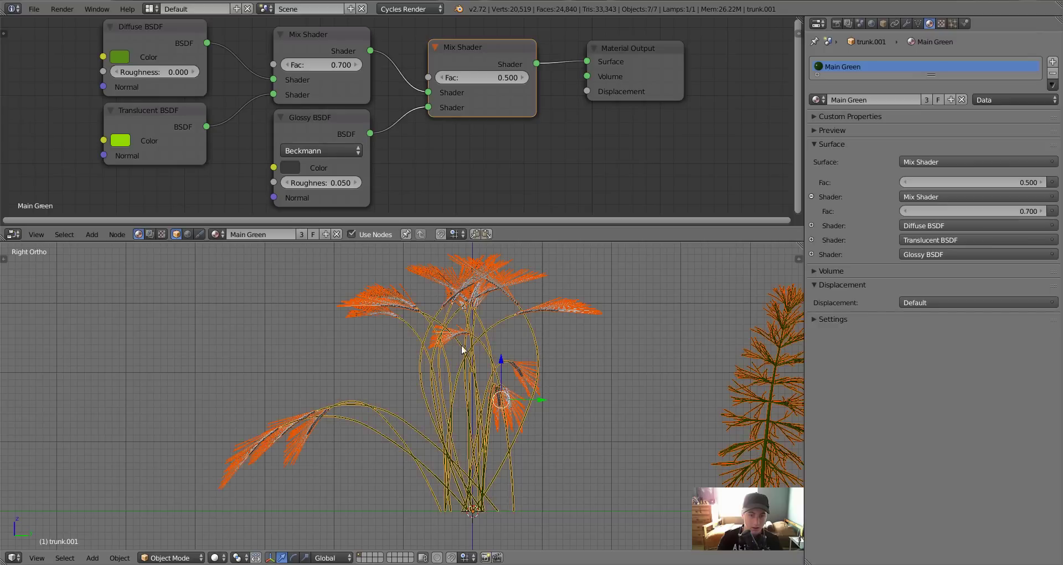
{"action": "key", "text": "a"}
{"action": "key", "text": "b"}
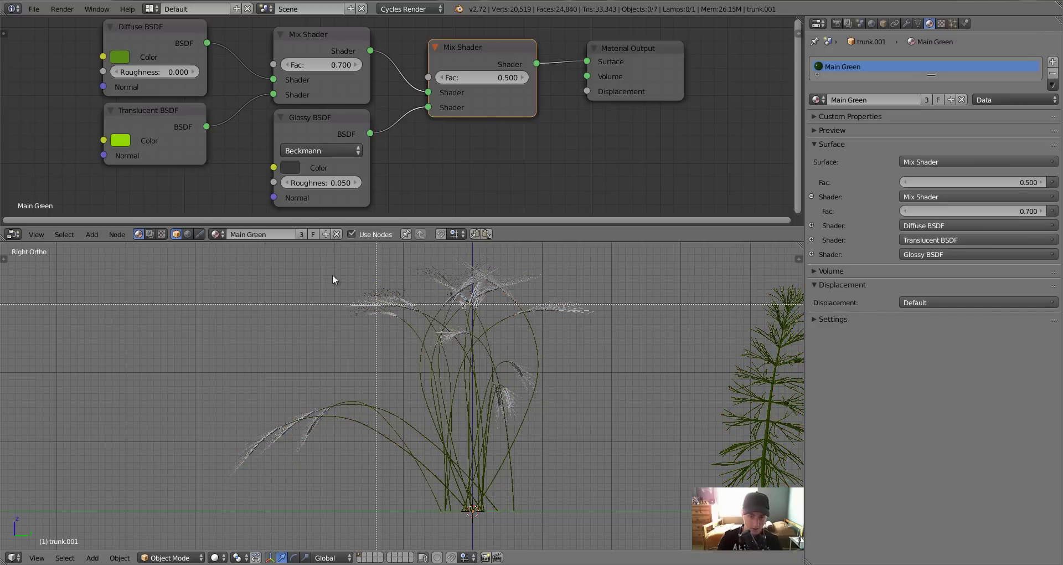
{"action": "left_click_drag", "start_coordinate": [317, 262], "coordinate": [590, 470]}
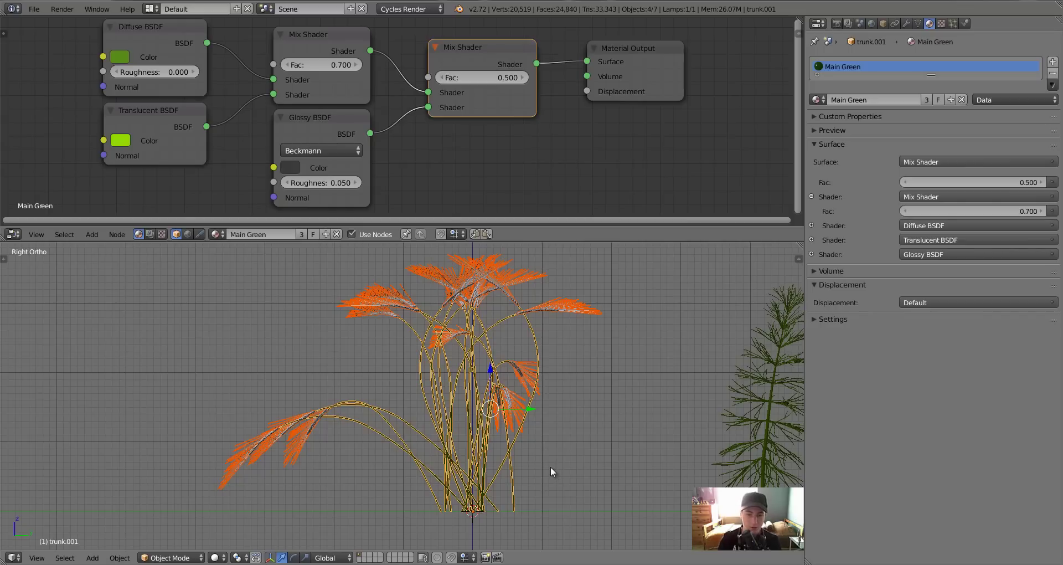
{"action": "key", "text": "ctrl+j"}
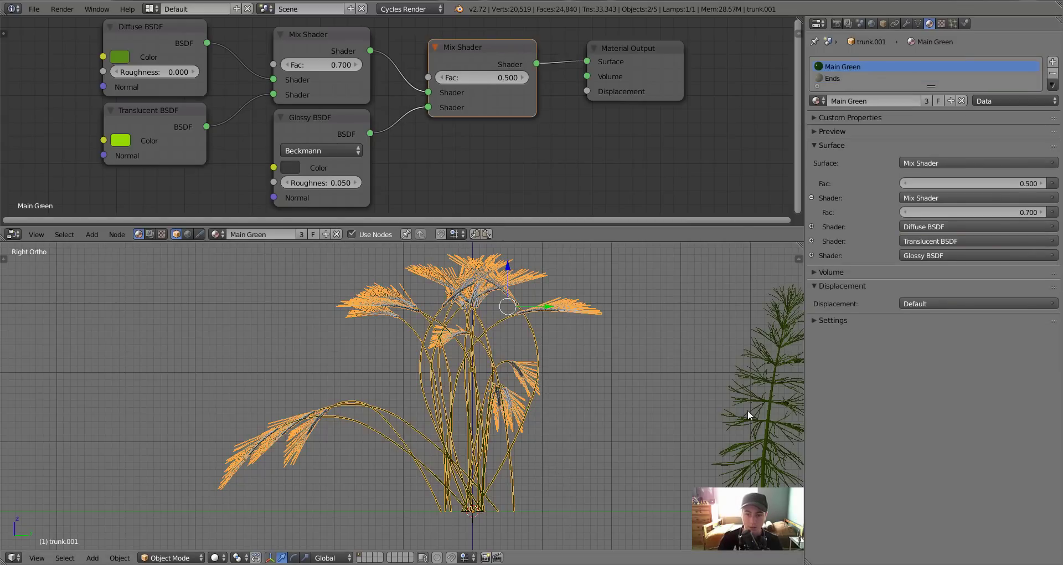
Step: Join the tree's stems and trunk into a single object
{"action": "right_click", "coordinate": [769, 377]}
{"action": "middle_click", "coordinate": [768, 377], "text": "alt"}
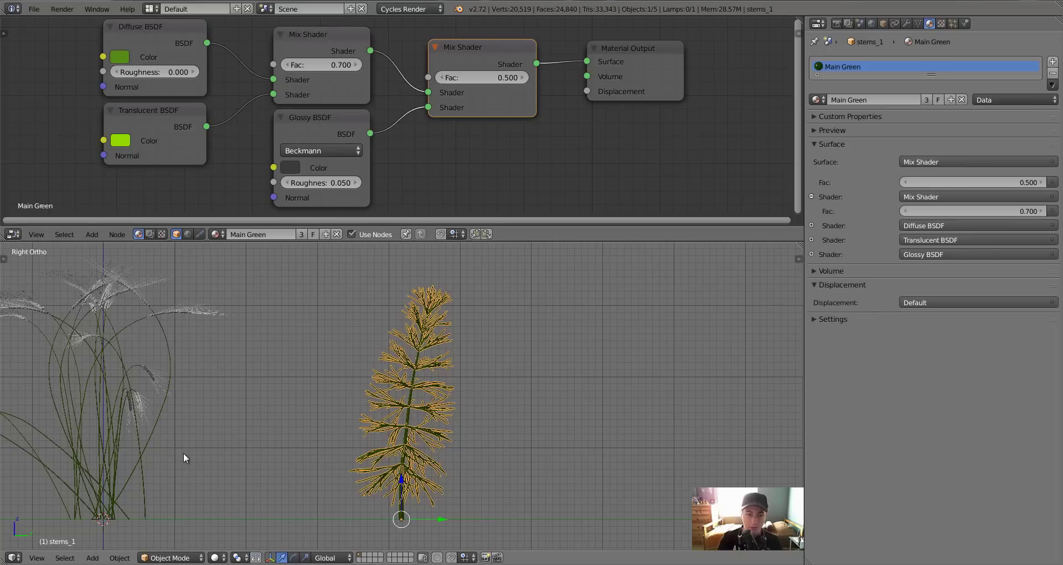
{"action": "key", "text": "b"}
{"action": "key", "text": "Escape"}
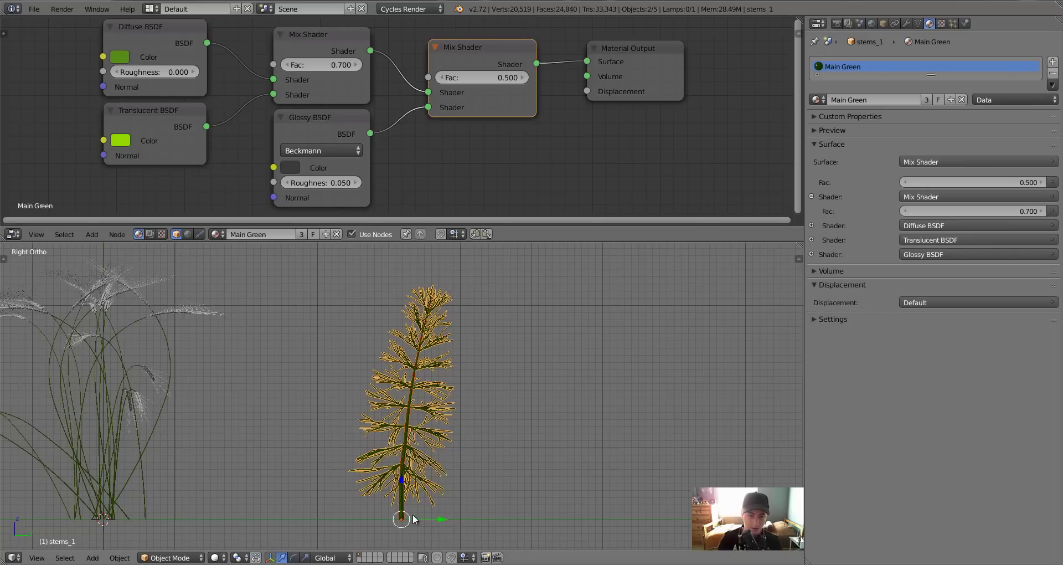
{"action": "right_click", "coordinate": [403, 518], "text": "shift"}
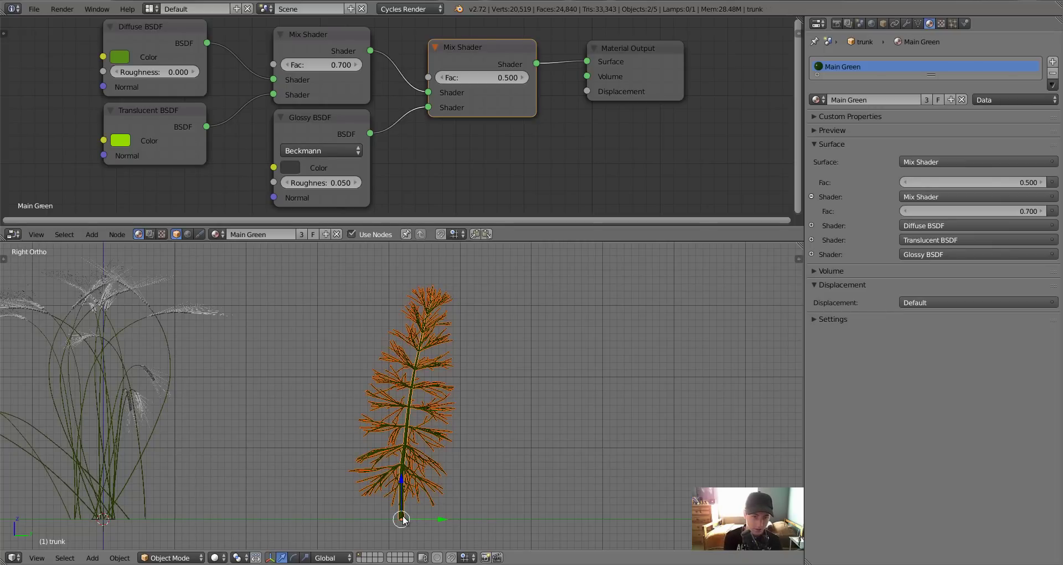
{"action": "key", "text": "ctrl+j"}
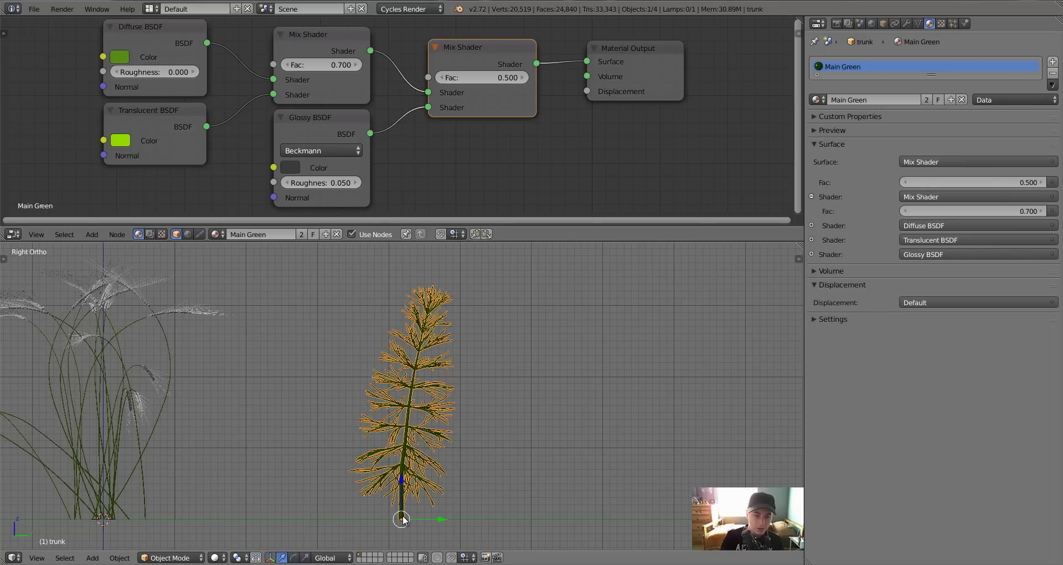
{"action": "key", "text": "Tab"}
{"action": "key", "text": "Tab"}
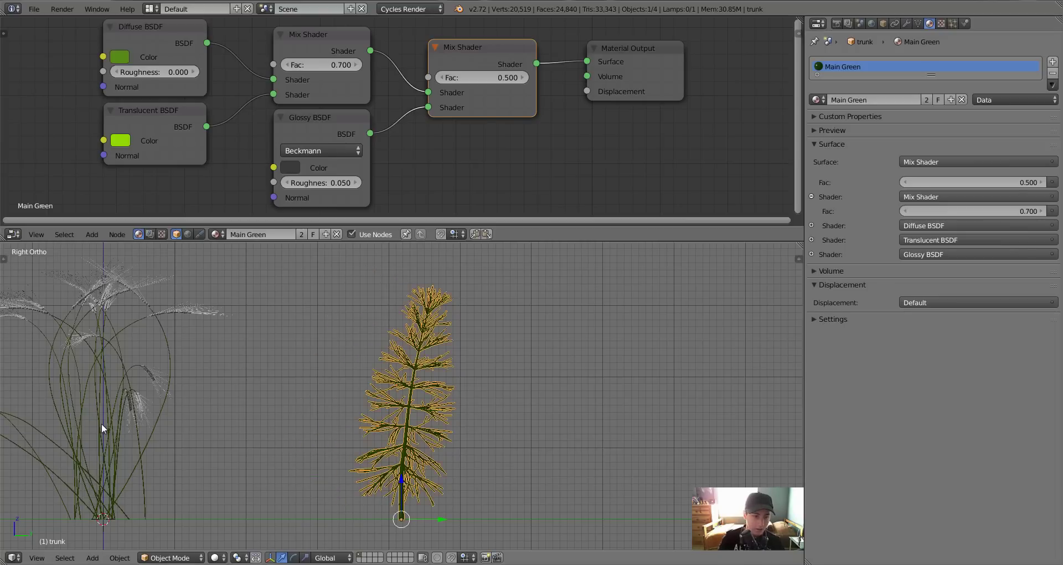
Step: Select both joined plant objects, the grass and the tree
{"action": "right_click", "coordinate": [102, 423]}
{"action": "key", "text": "g"}
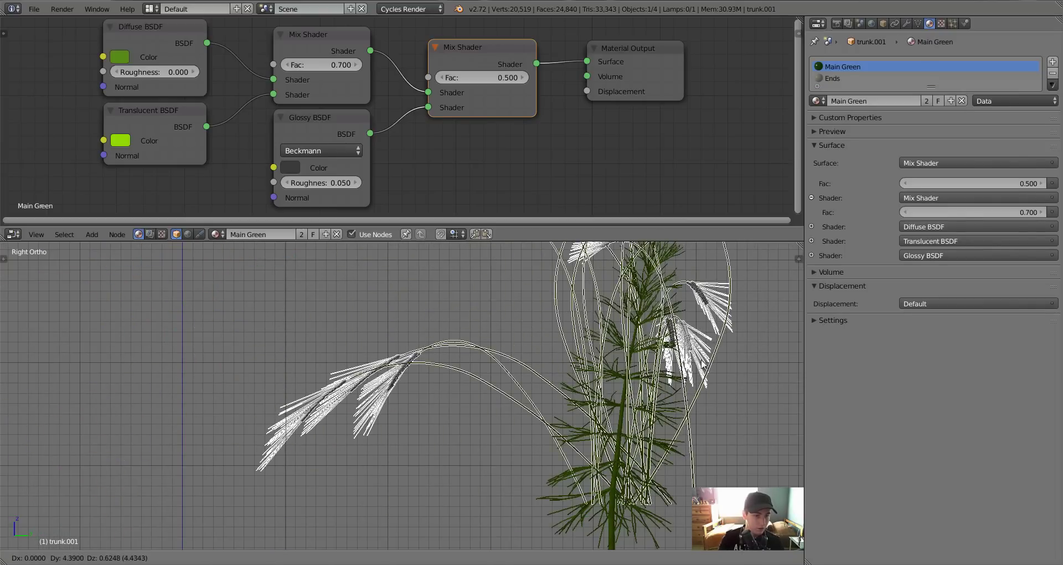
{"action": "right_click", "coordinate": [701, 359]}
{"action": "scroll", "coordinate": [418, 342], "scroll_direction": "down", "scroll_amount": 2}
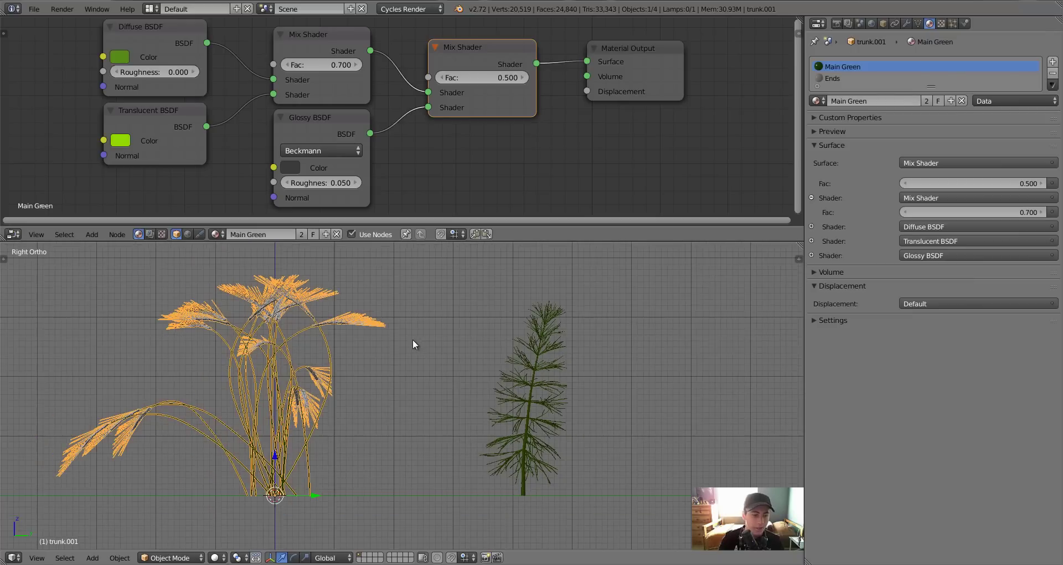
{"action": "key", "text": "n"}
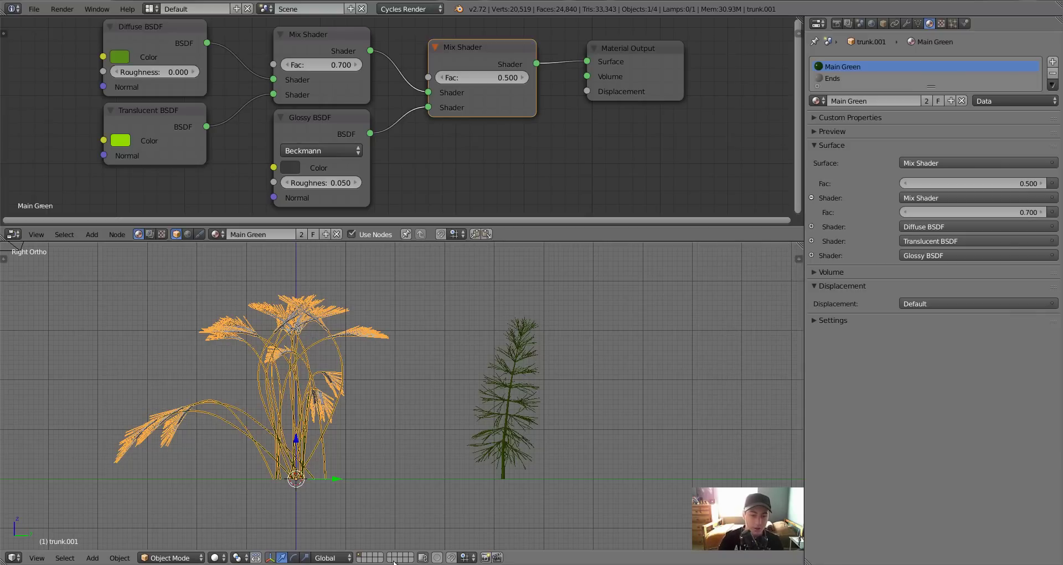
{"action": "key", "text": "a"}
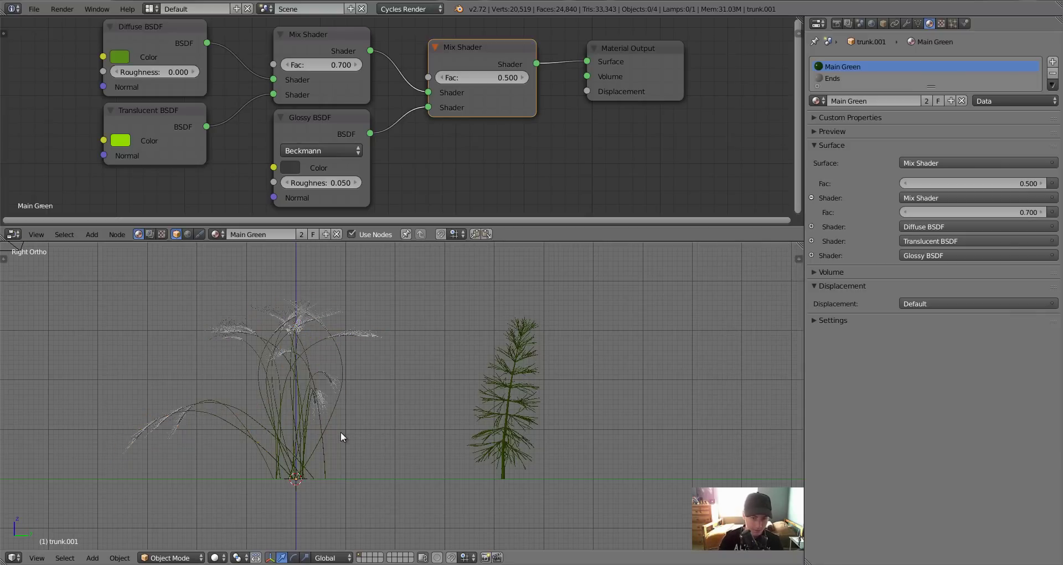
{"action": "key", "text": "a"}
{"action": "scroll", "coordinate": [341, 432], "scroll_direction": "down", "scroll_amount": 3}
{"action": "scroll", "coordinate": [357, 378], "scroll_direction": "down", "scroll_amount": 3}
{"action": "left_click", "coordinate": [357, 381]}
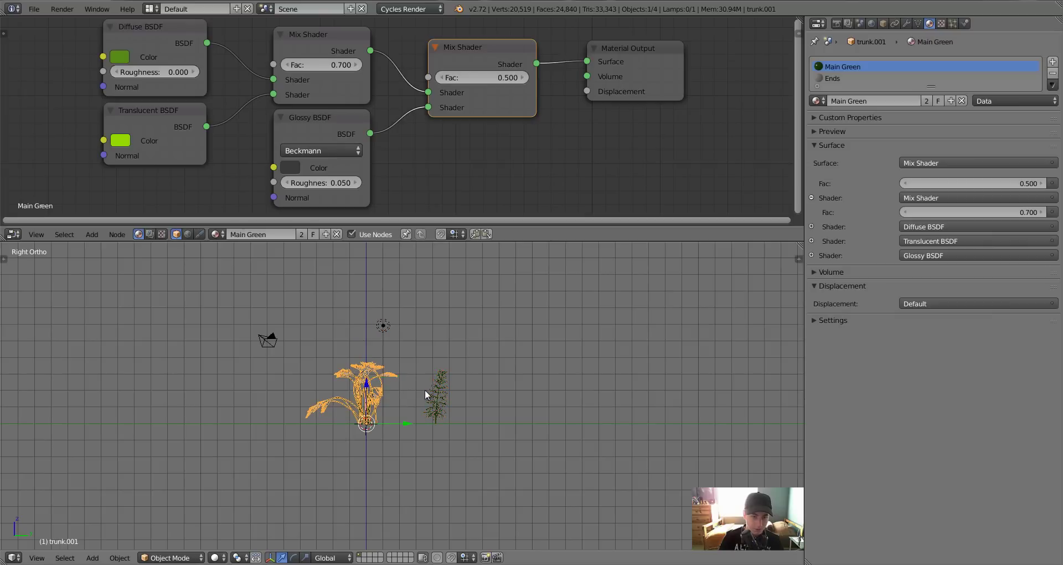
{"action": "left_click", "coordinate": [437, 392], "text": "shift"}
Step: Move the two plants to another layer
{"action": "key", "text": "m"}
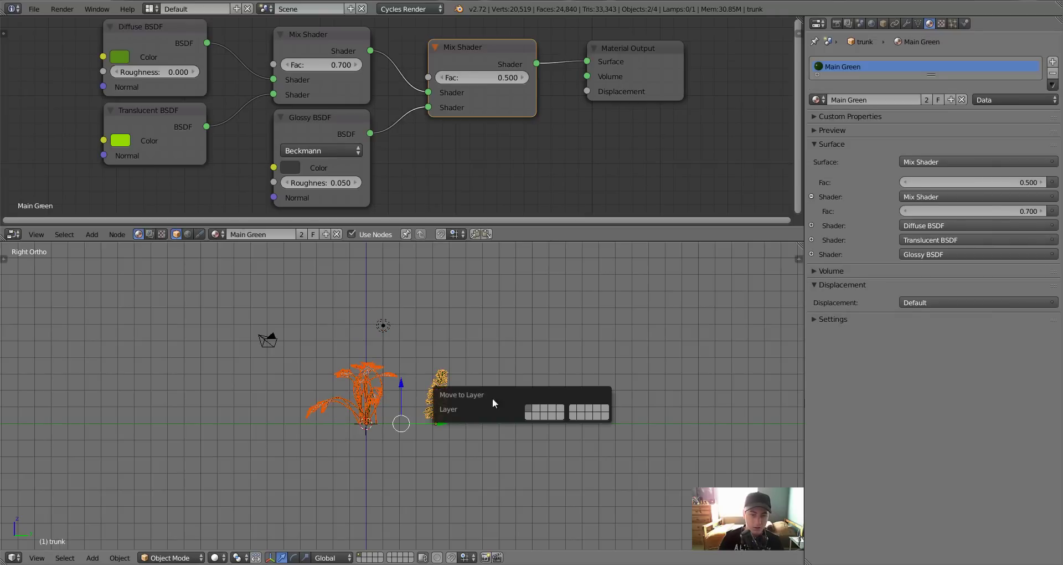
{"action": "left_click", "coordinate": [536, 405]}
{"action": "mouse_move", "coordinate": [367, 311]}
{"action": "middle_mouse_down"}
{"action": "mouse_move", "coordinate": [424, 394]}
{"action": "mouse_move", "coordinate": [404, 374]}
{"action": "middle_mouse_up"}
Step: Add a plane, close the node editor, and scale the plane by 5
{"action": "key", "text": "shift+a"}
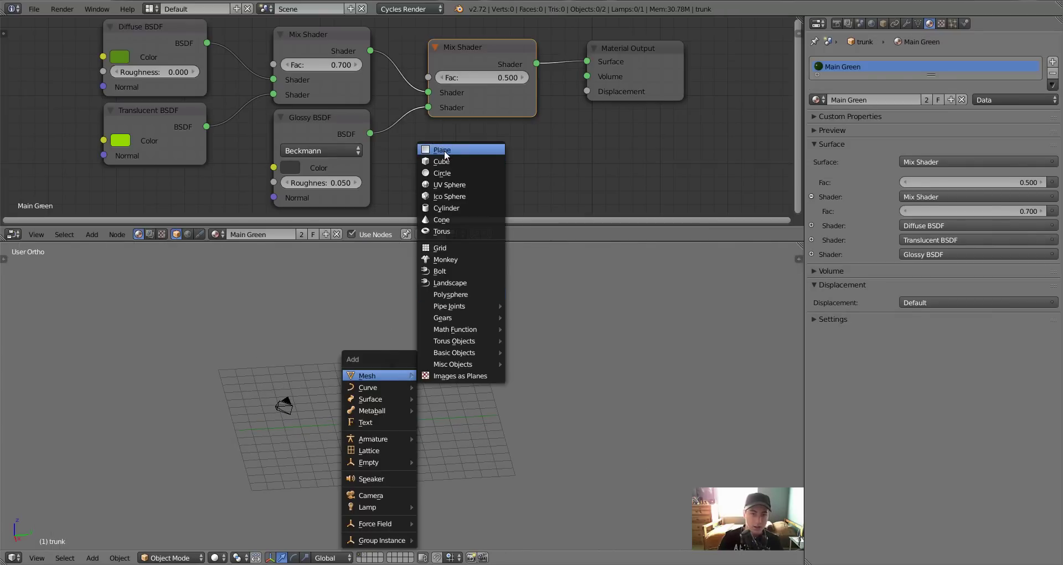
{"action": "left_click", "coordinate": [442, 150]}
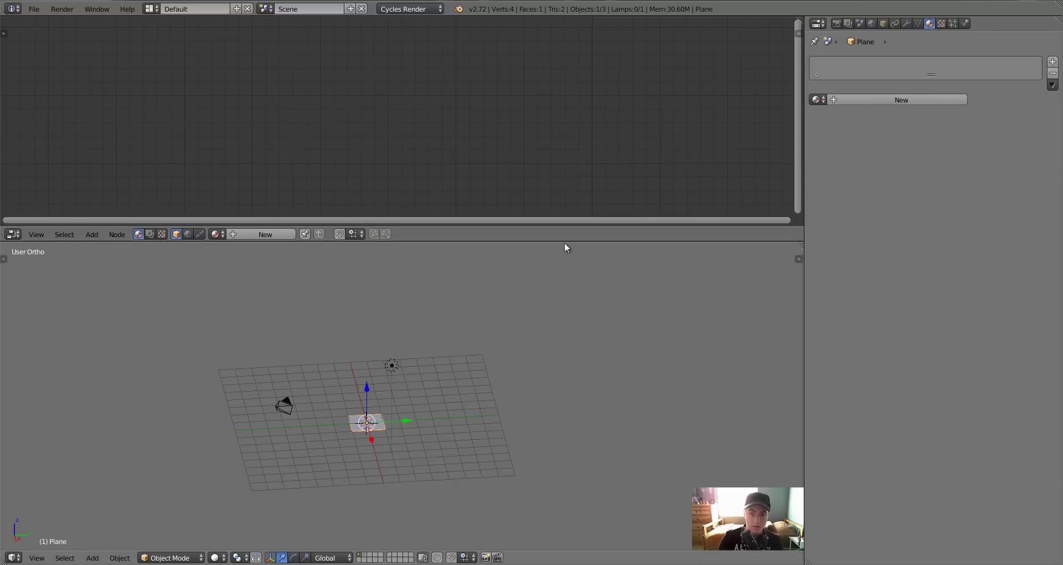
{"action": "left_click_drag", "start_coordinate": [801, 244], "coordinate": [775, 138]}
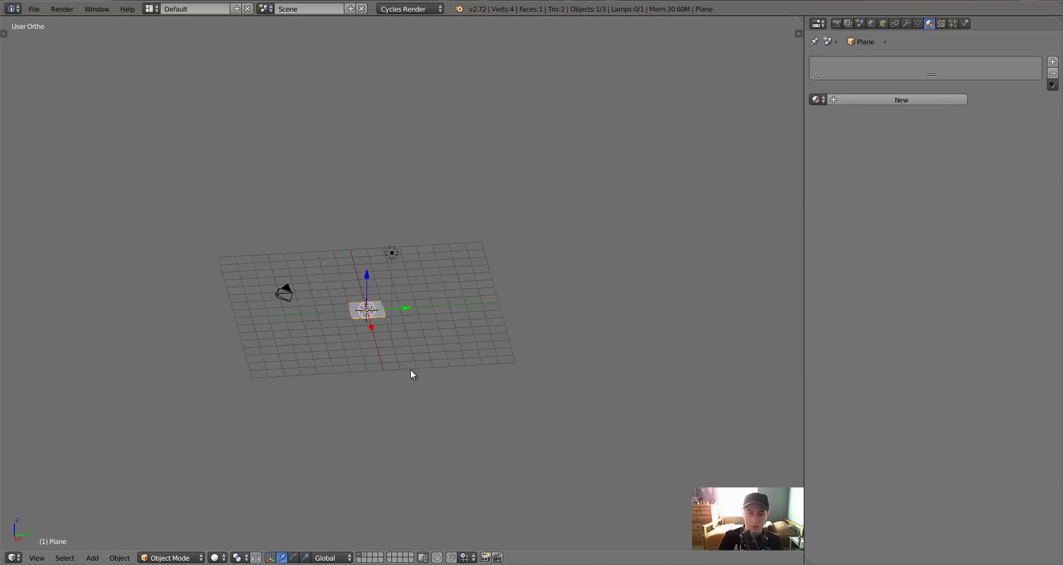
{"action": "key", "text": "KP_5"}
{"action": "key", "text": "s"}
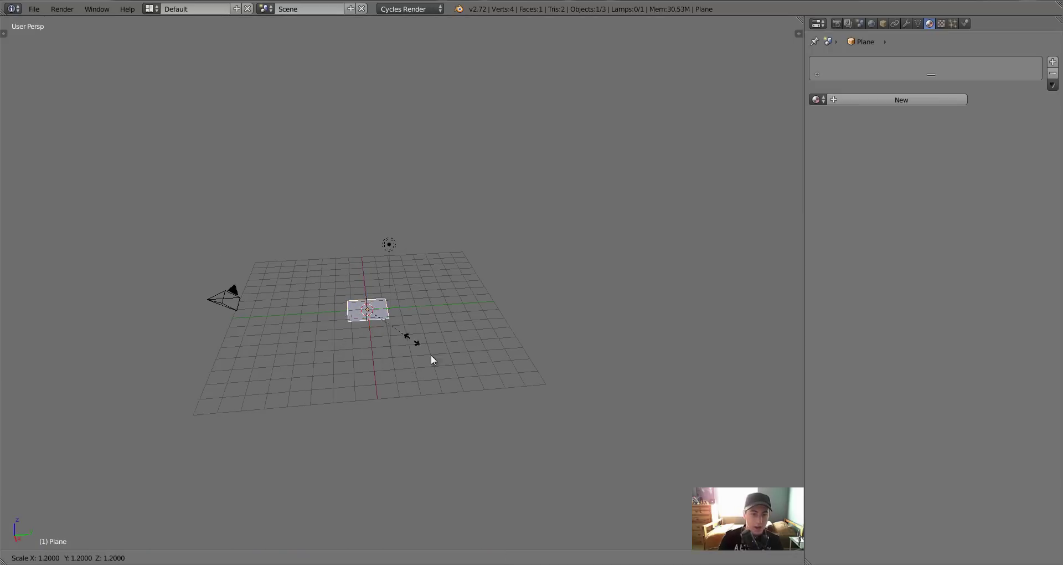
{"action": "left_click", "coordinate": [545, 416]}
{"action": "middle_click_drag", "start_coordinate": [368, 372], "coordinate": [470, 373]}
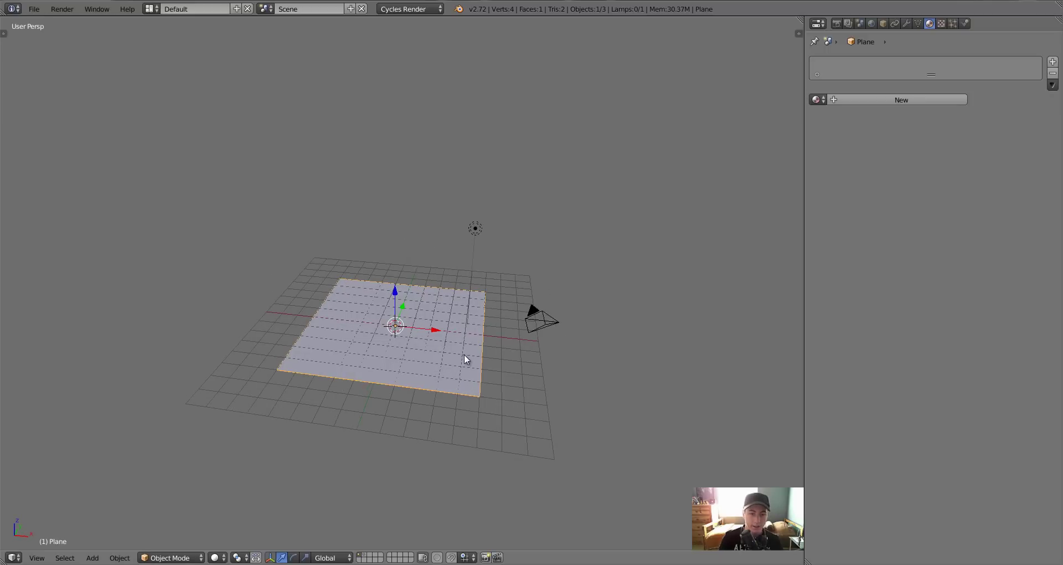
{"action": "scroll", "coordinate": [464, 356], "scroll_direction": "up", "scroll_amount": 3}
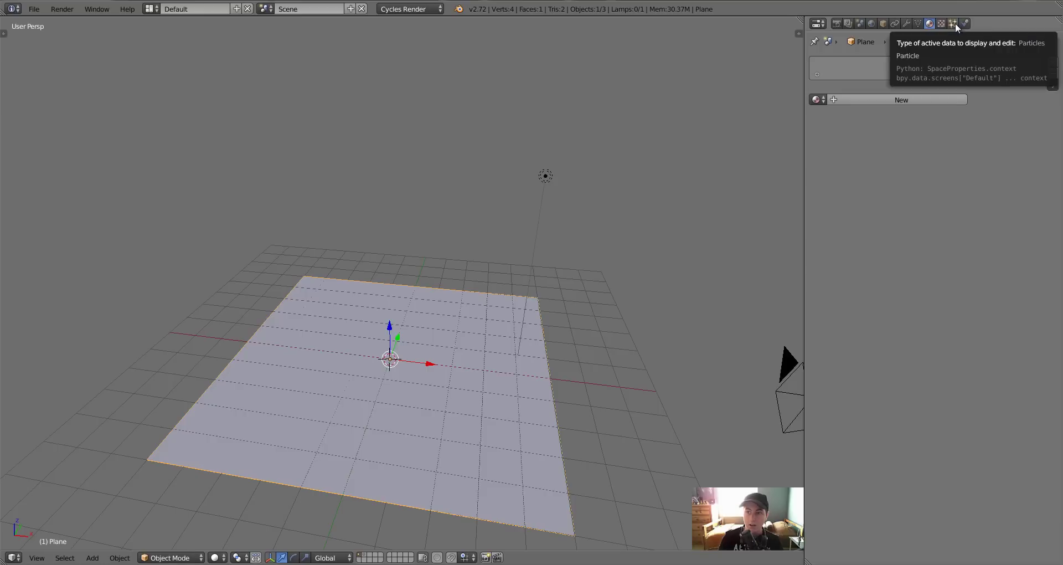
Step: Show the plants' layer, select the grass parts, then return to the plane's layer
{"action": "left_click", "coordinate": [366, 554]}
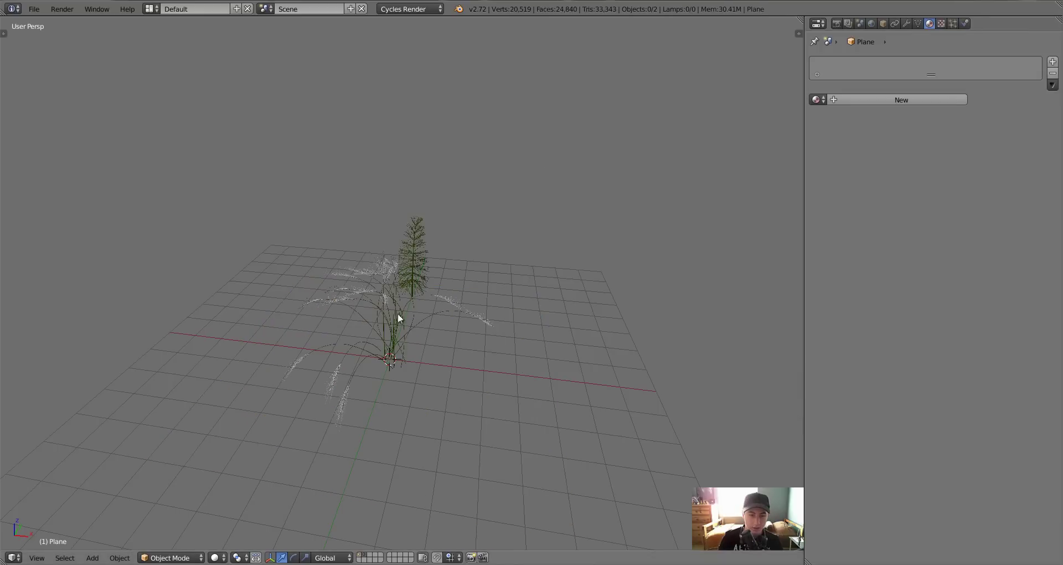
{"action": "left_click", "coordinate": [391, 315]}
{"action": "left_click", "coordinate": [423, 245], "text": "shift"}
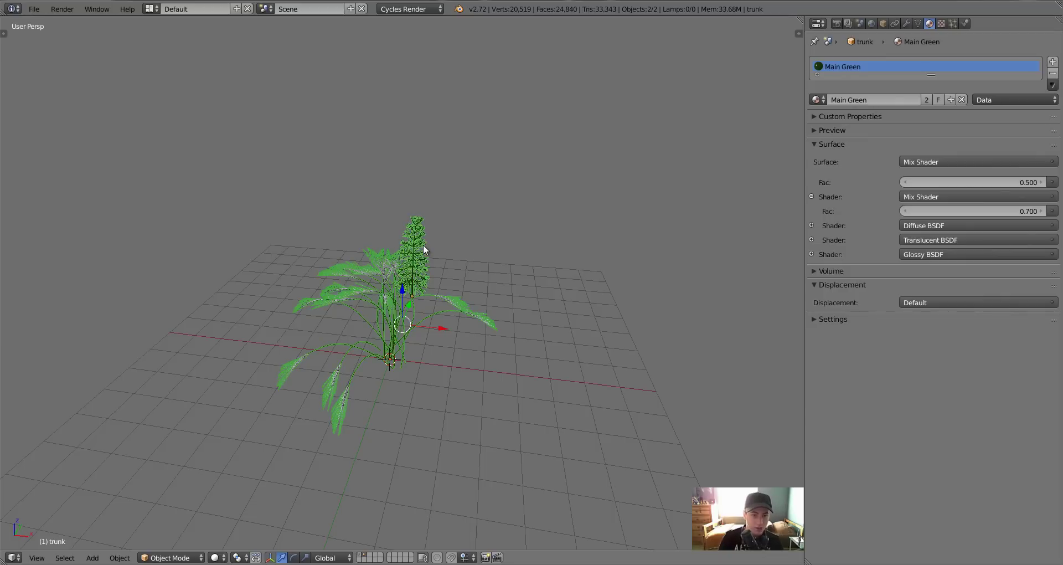
{"action": "left_click", "coordinate": [360, 555]}
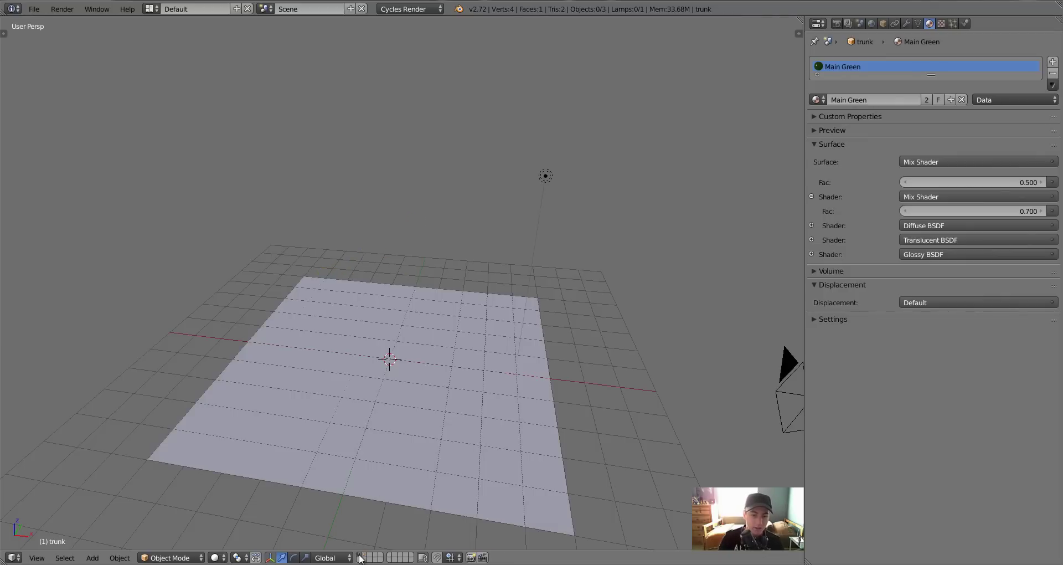
Step: Add a Hair particle system to the plane with Advanced on and Random emission
{"action": "left_click", "coordinate": [954, 23]}
{"action": "left_click", "coordinate": [949, 83]}
{"action": "left_click", "coordinate": [932, 100]}
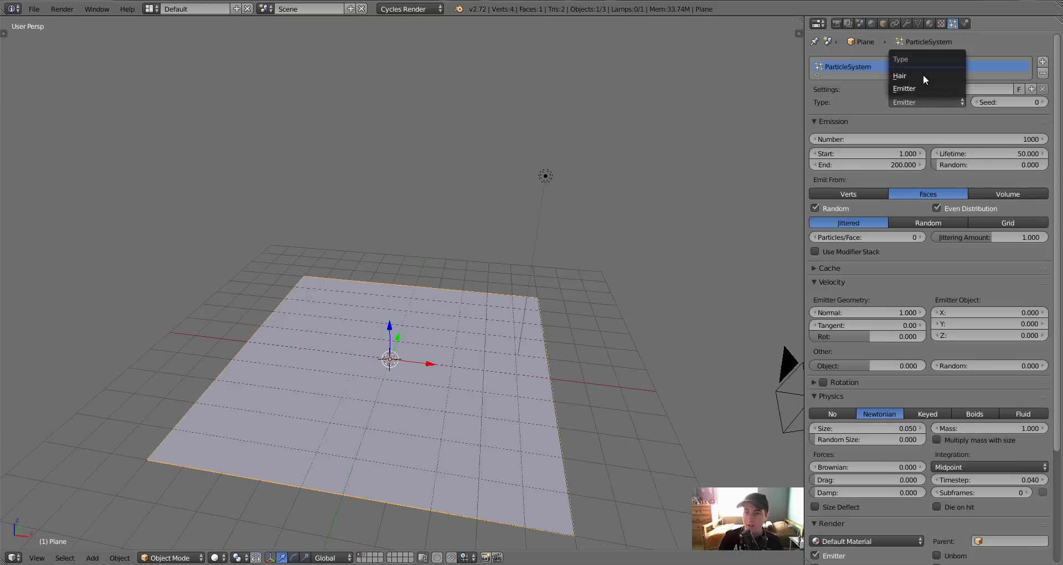
{"action": "left_click", "coordinate": [922, 75]}
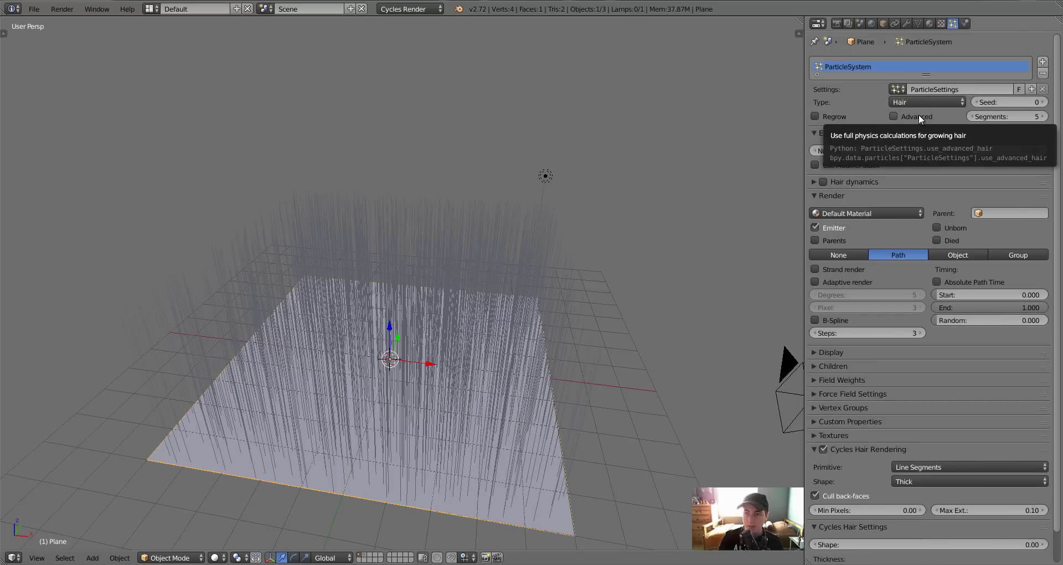
{"action": "left_click", "coordinate": [919, 115]}
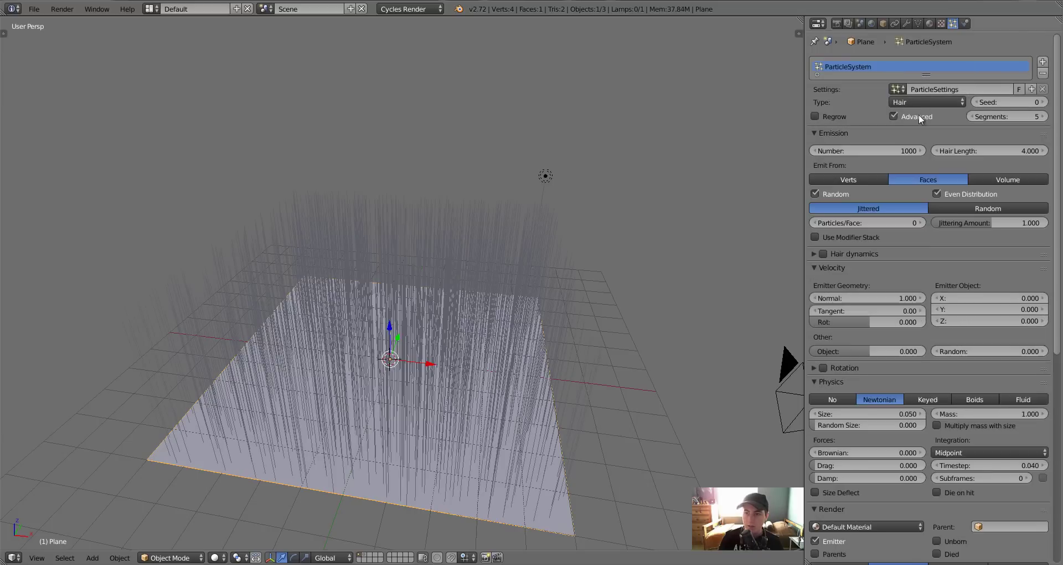
{"action": "left_click", "coordinate": [971, 207]}
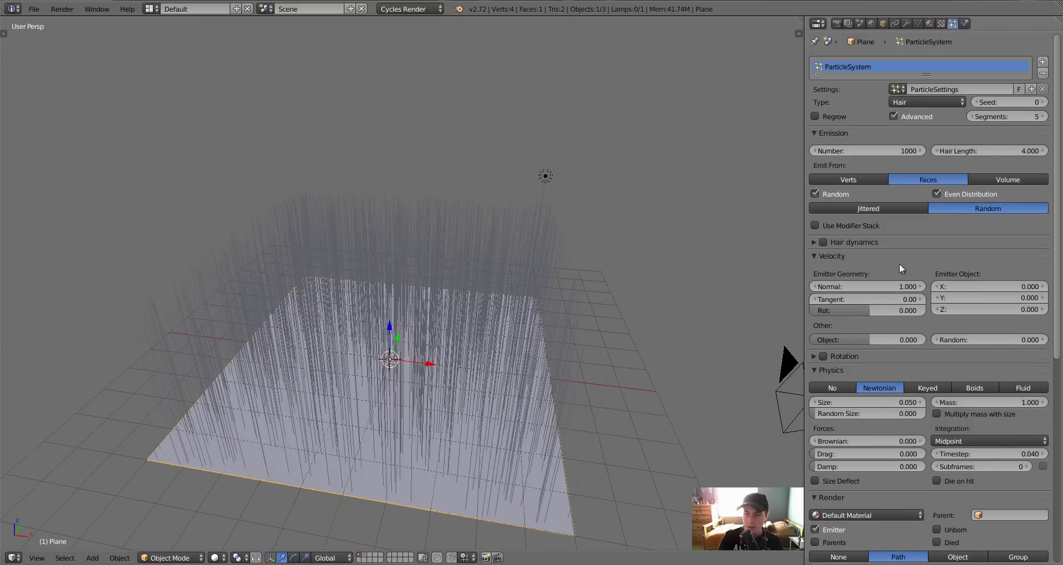
Step: Set the hair count to 400 and render the hair as Group
{"action": "left_click", "coordinate": [878, 150]}
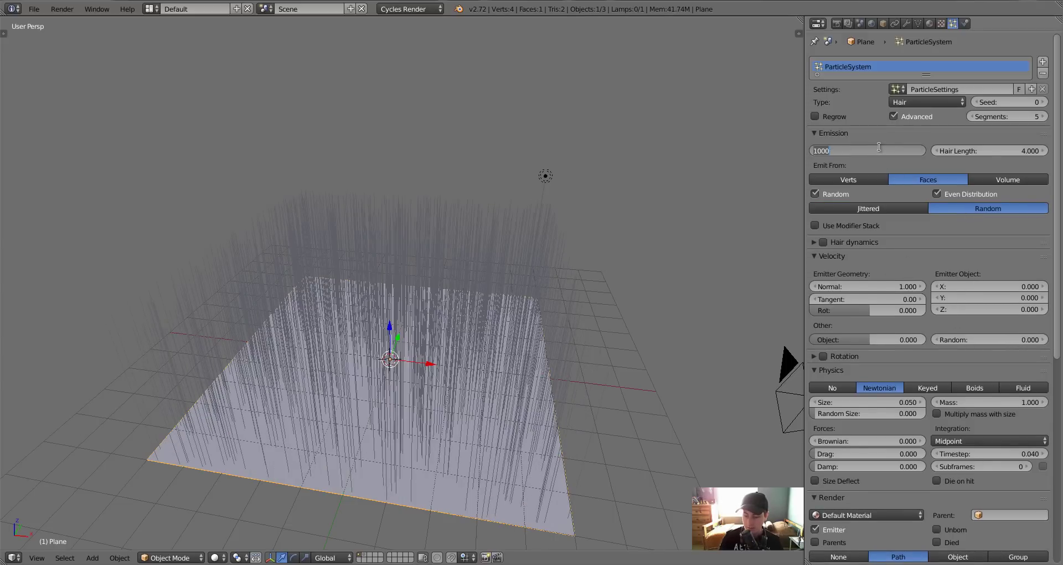
{"action": "type", "text": "4"}
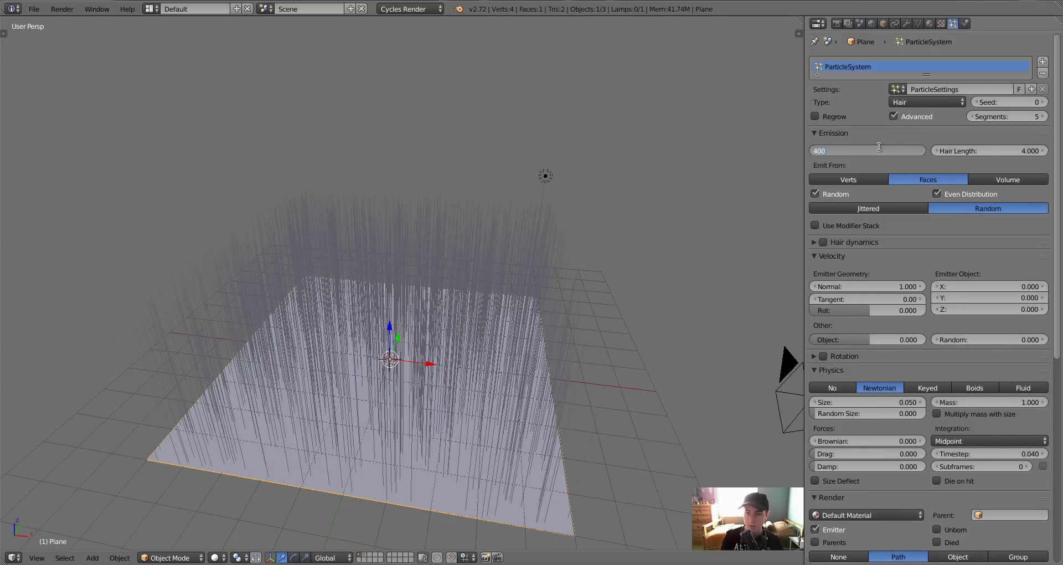
{"action": "key", "text": "Return"}
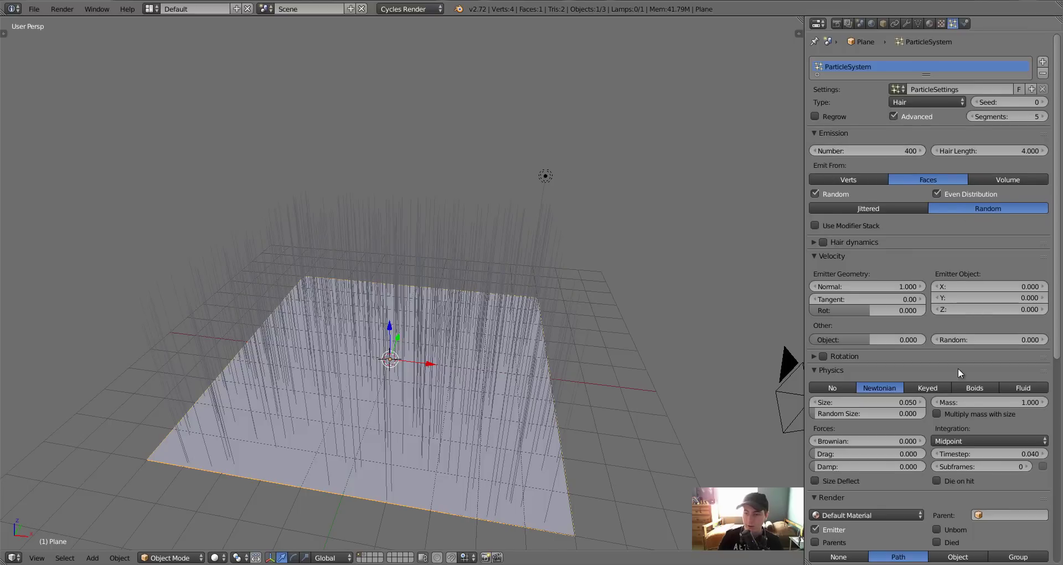
{"action": "scroll", "coordinate": [955, 387], "scroll_direction": "down", "scroll_amount": 6}
{"action": "left_click", "coordinate": [1000, 425]}
Step: Set Dupli Group to the plants group and reduce the hair count to 20
{"action": "left_click", "coordinate": [969, 437]}
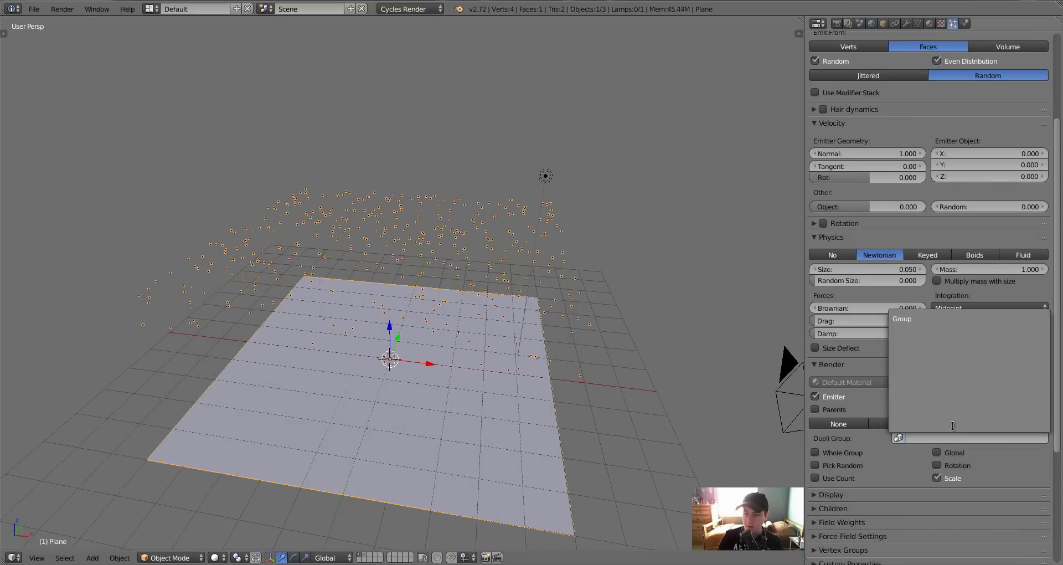
{"action": "left_click", "coordinate": [936, 320]}
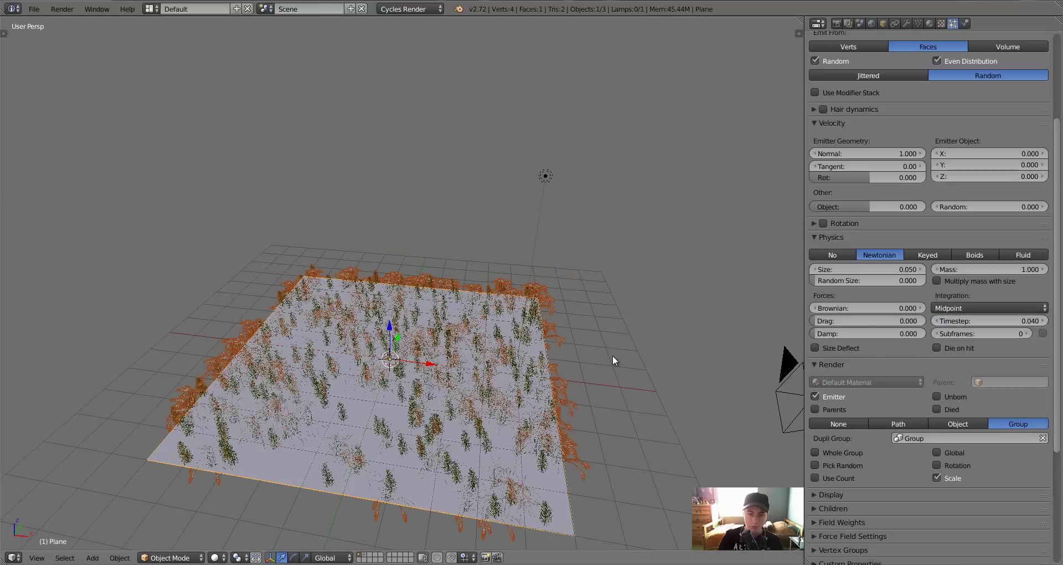
{"action": "key", "text": "KP_1"}
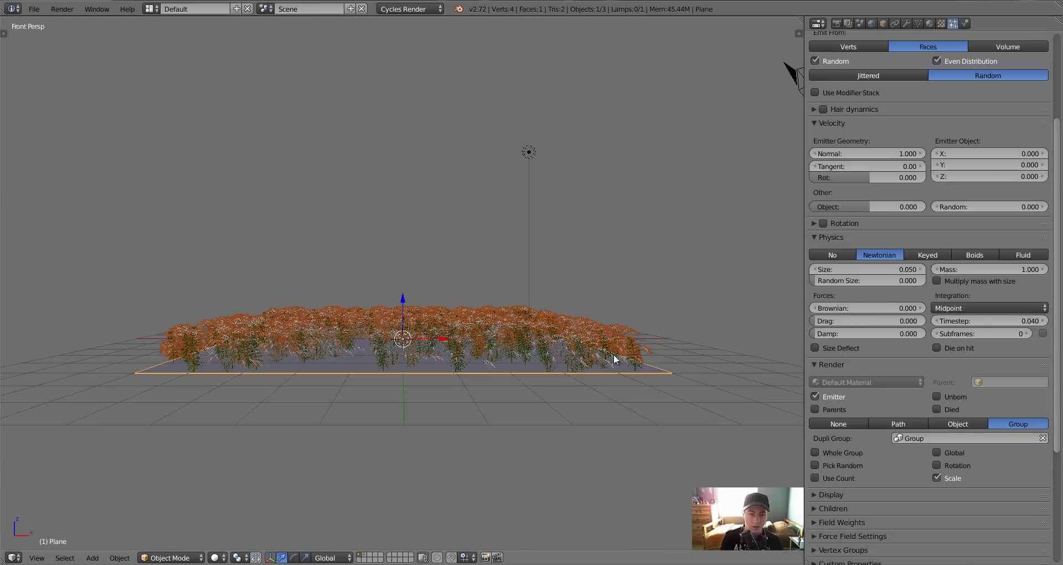
{"action": "key", "text": "KP_5"}
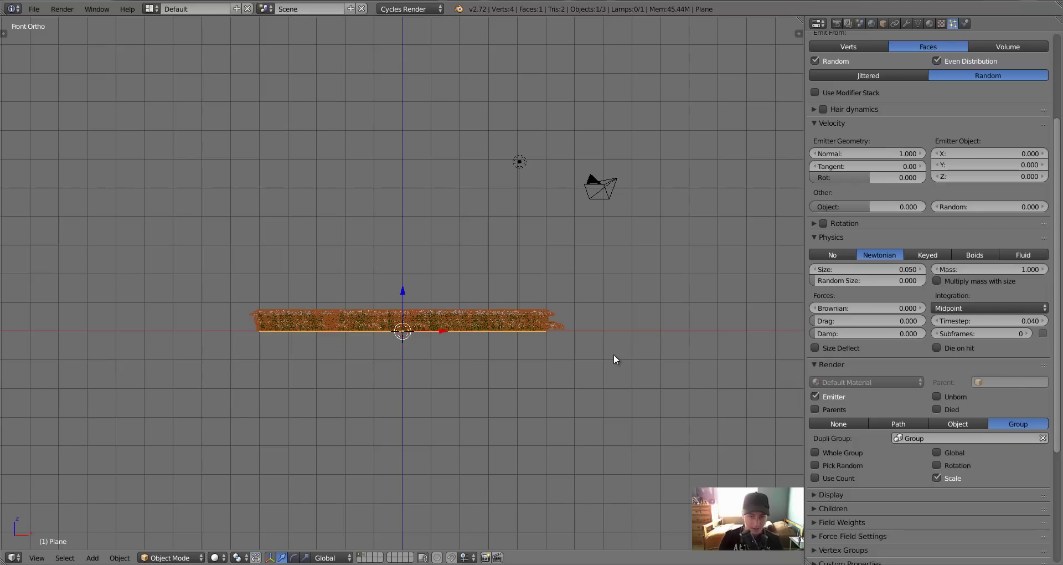
{"action": "scroll", "coordinate": [921, 194], "scroll_direction": "up", "scroll_amount": 5}
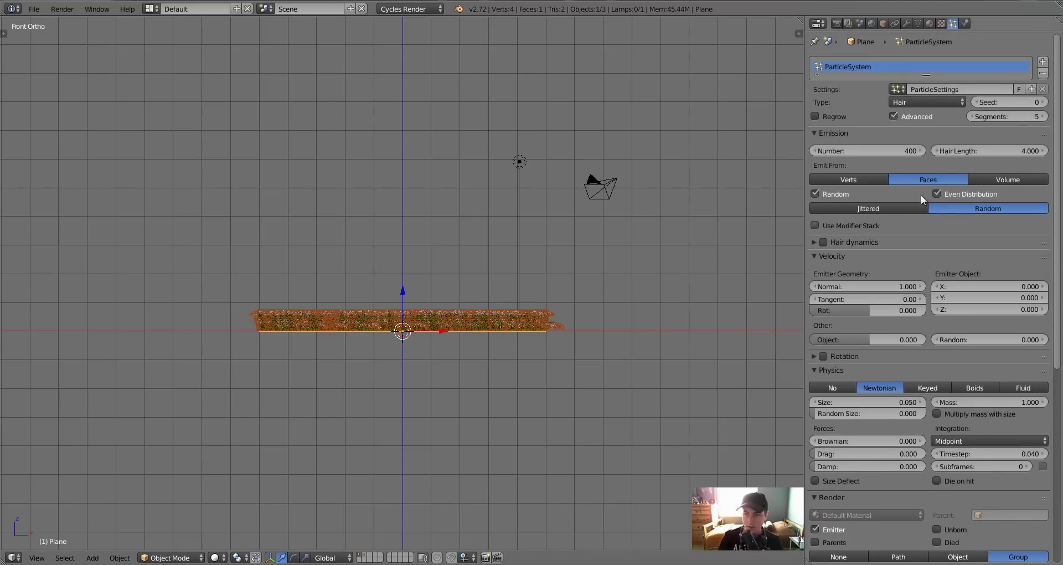
{"action": "left_click", "coordinate": [870, 155]}
{"action": "type", "text": "20"}
{"action": "key", "text": "Return"}
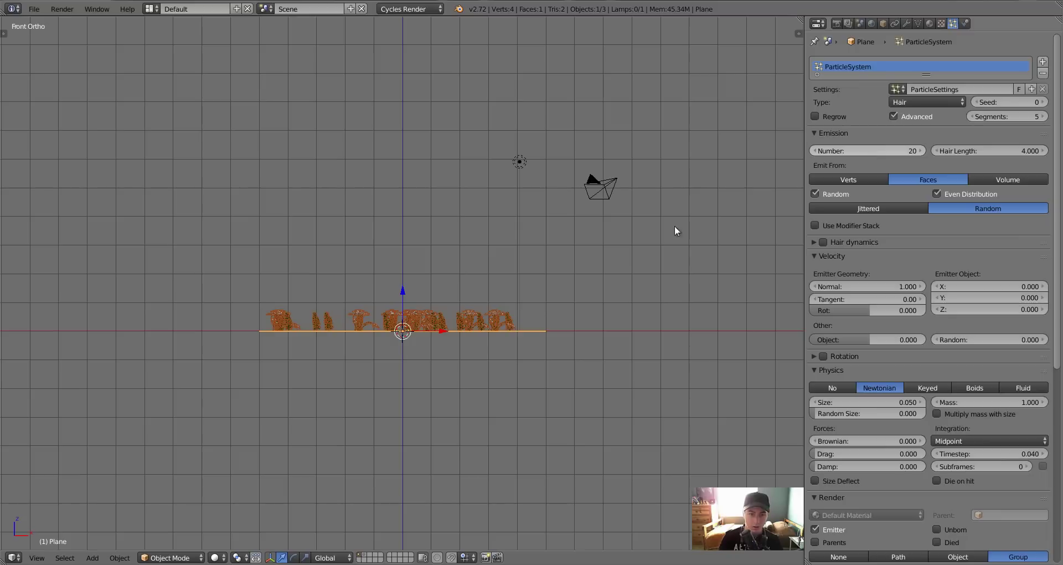
Step: Set the instance Size to 0.278 with 0.5 Random Size
{"action": "scroll", "coordinate": [440, 324], "scroll_direction": "up", "scroll_amount": 4}
{"action": "scroll", "coordinate": [446, 312], "scroll_direction": "down", "scroll_amount": 2}
{"action": "scroll", "coordinate": [449, 317], "scroll_direction": "down", "scroll_amount": 1}
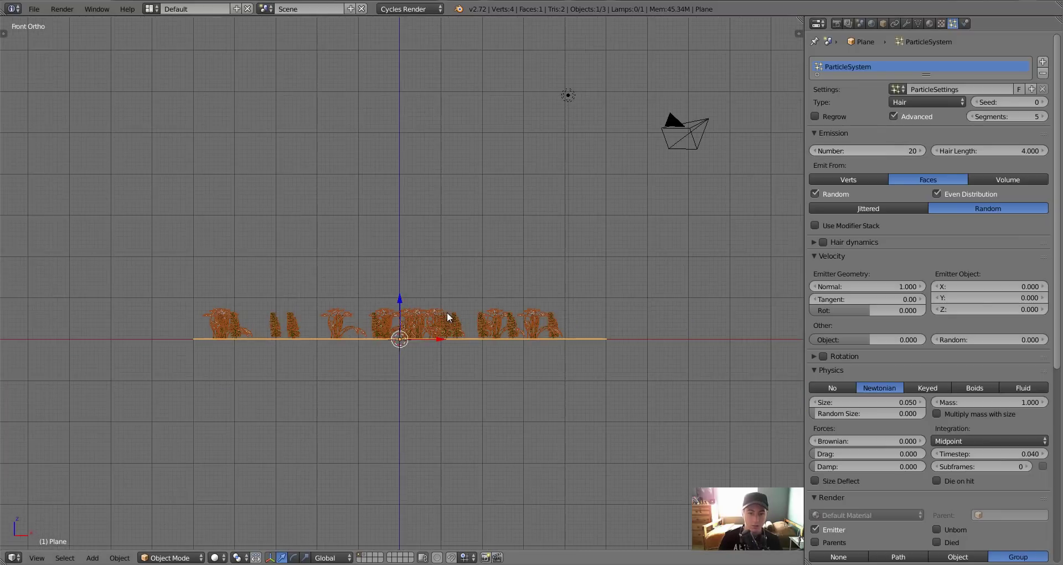
{"action": "scroll", "coordinate": [447, 317], "scroll_direction": "up", "scroll_amount": 3}
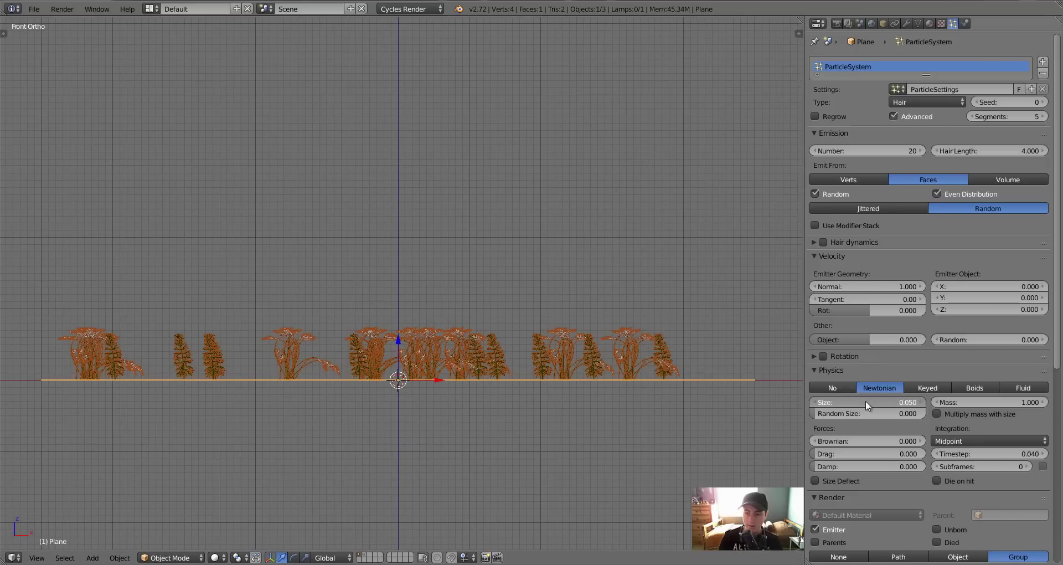
{"action": "left_click_drag", "start_coordinate": [865, 401], "coordinate": [945, 385]}
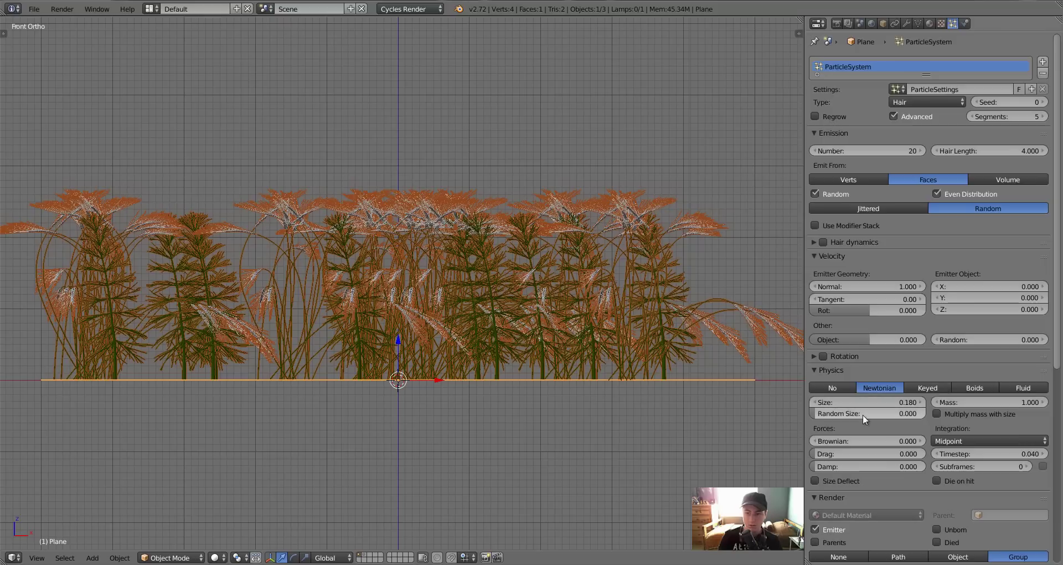
{"action": "left_click_drag", "start_coordinate": [862, 414], "coordinate": [921, 404]}
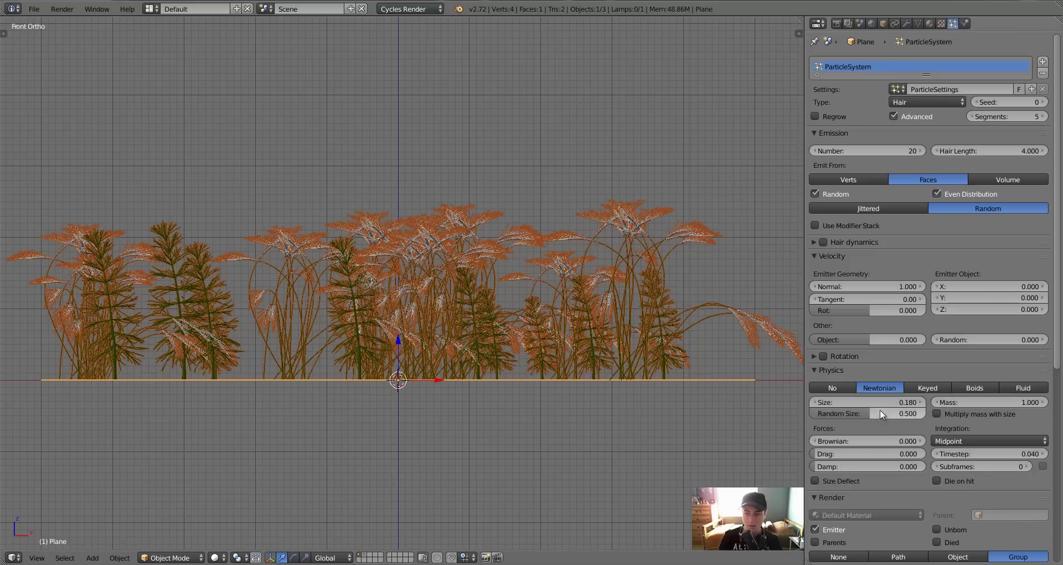
{"action": "left_click_drag", "start_coordinate": [882, 401], "coordinate": [939, 403]}
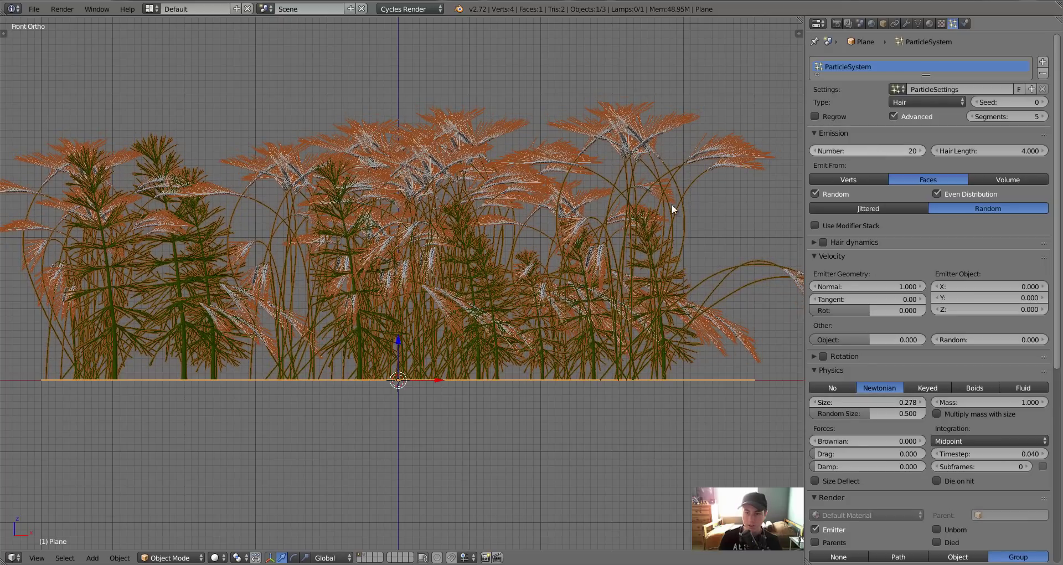
{"action": "middle_click_drag", "start_coordinate": [673, 204], "coordinate": [574, 294]}
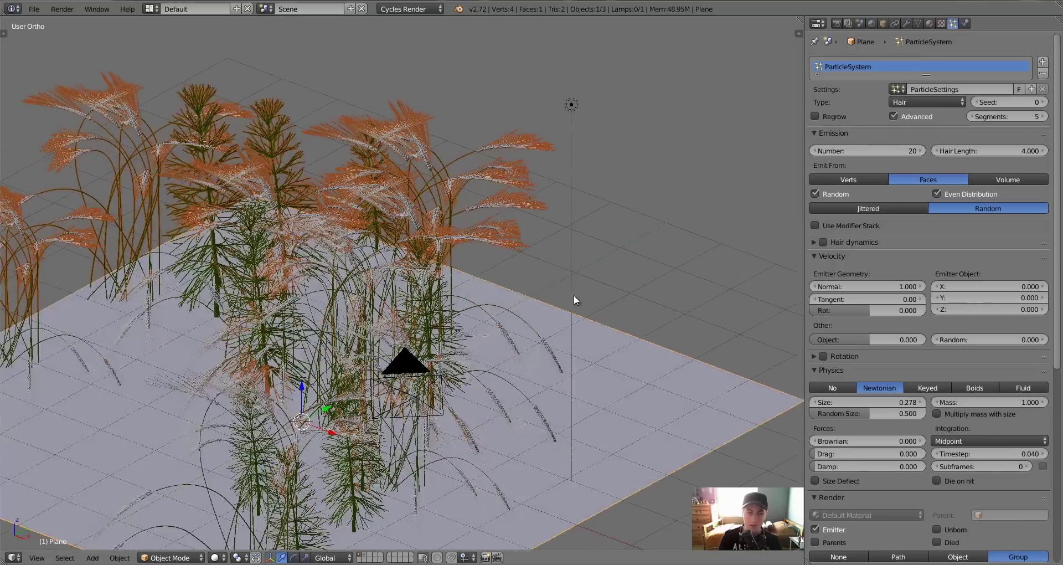
Step: Raise the hair count to 100 and view the planted plane from the right side
{"action": "left_click", "coordinate": [884, 151]}
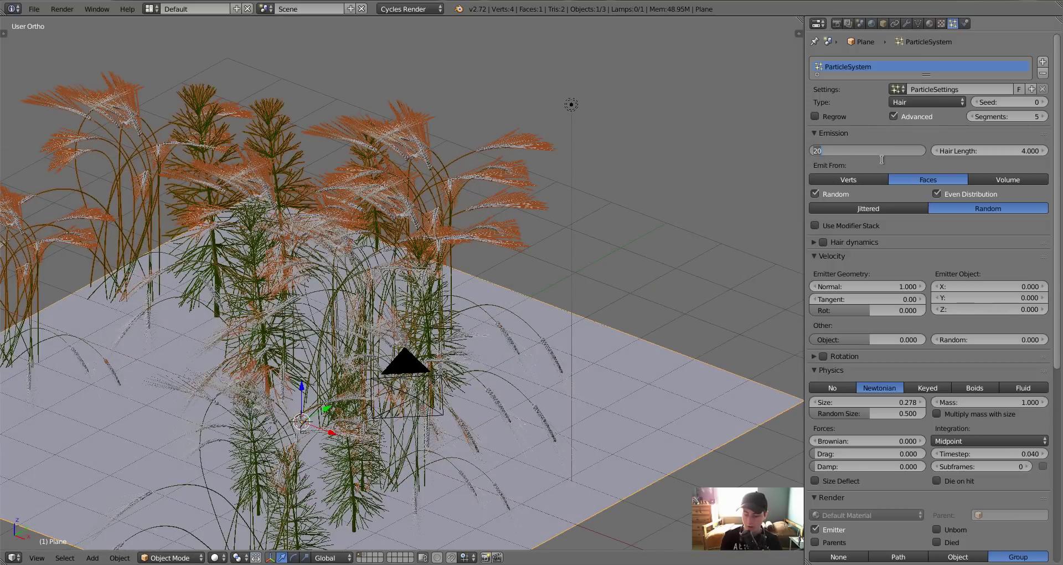
{"action": "type", "text": "100"}
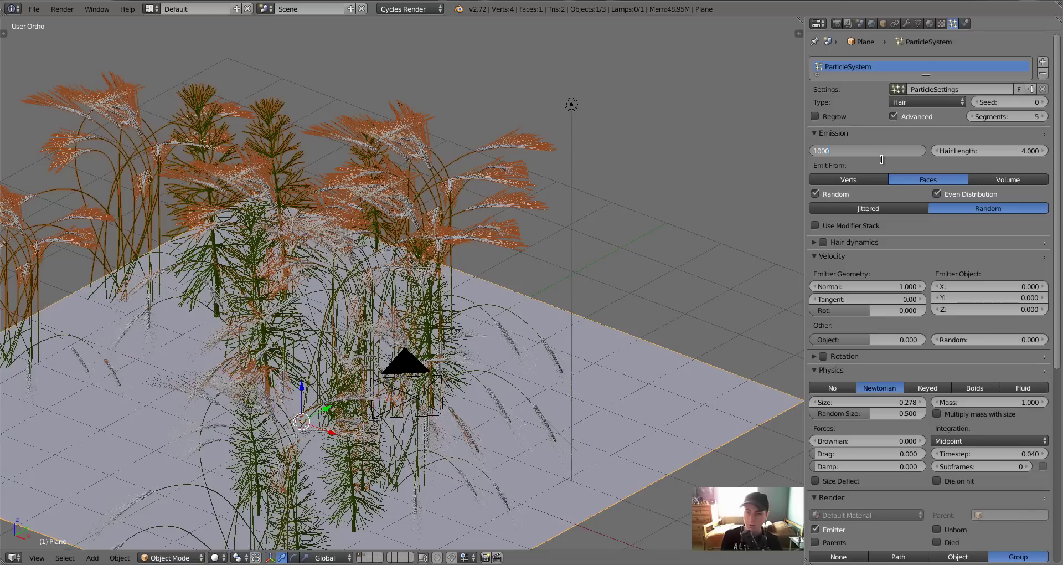
{"action": "key", "text": "Return"}
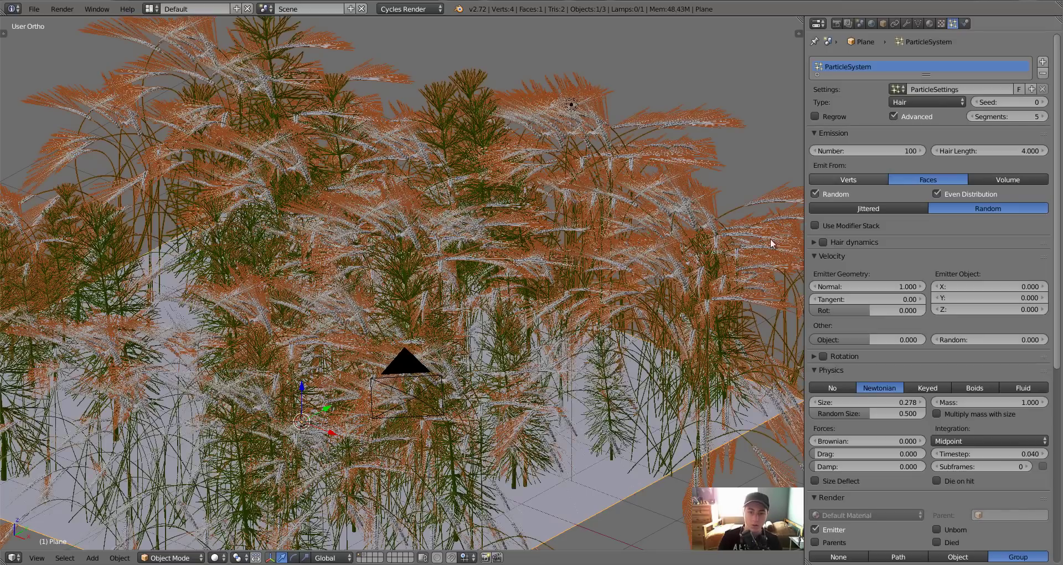
{"action": "scroll", "coordinate": [532, 326], "scroll_direction": "down", "scroll_amount": 2}
{"action": "scroll", "coordinate": [533, 326], "scroll_direction": "down", "scroll_amount": 2}
{"action": "middle_click_drag", "start_coordinate": [533, 326], "coordinate": [498, 350]}
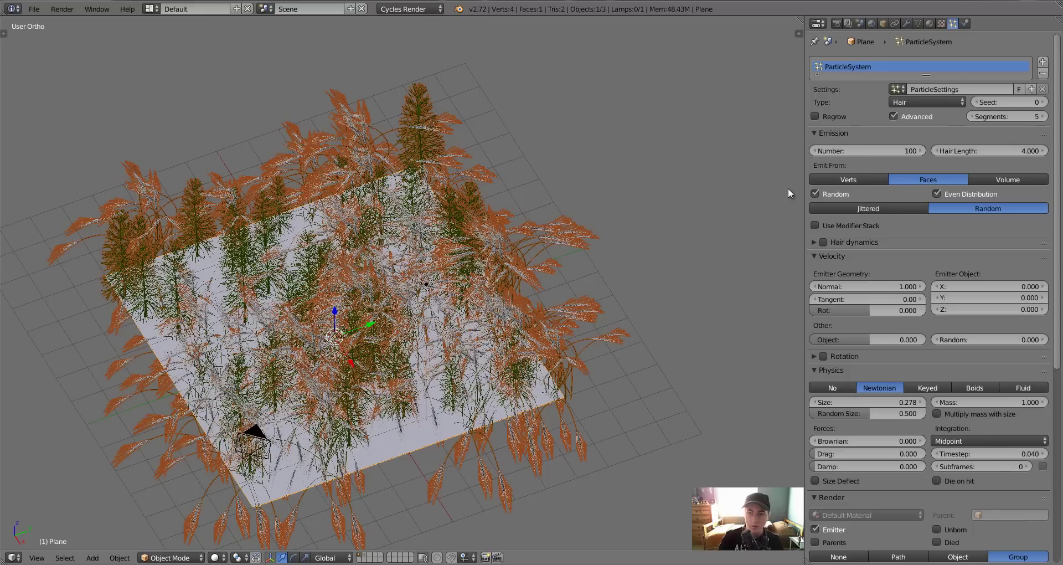
{"action": "scroll", "coordinate": [952, 304], "scroll_direction": "down", "scroll_amount": 5}
{"action": "scroll", "coordinate": [952, 304], "scroll_direction": "down", "scroll_amount": 4}
{"action": "scroll", "coordinate": [956, 321], "scroll_direction": "down", "scroll_amount": 5}
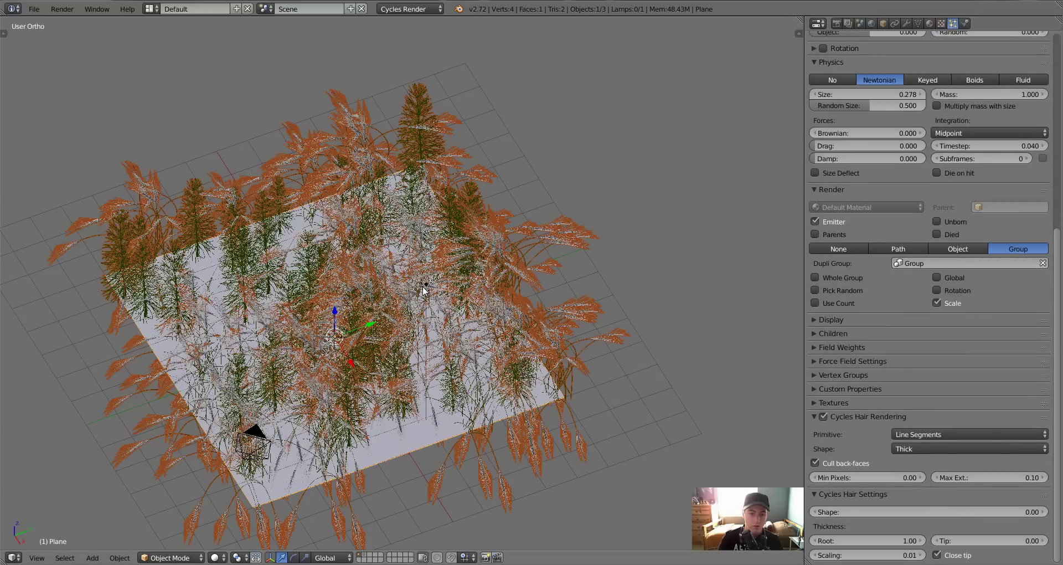
{"action": "key", "text": "KP_3"}
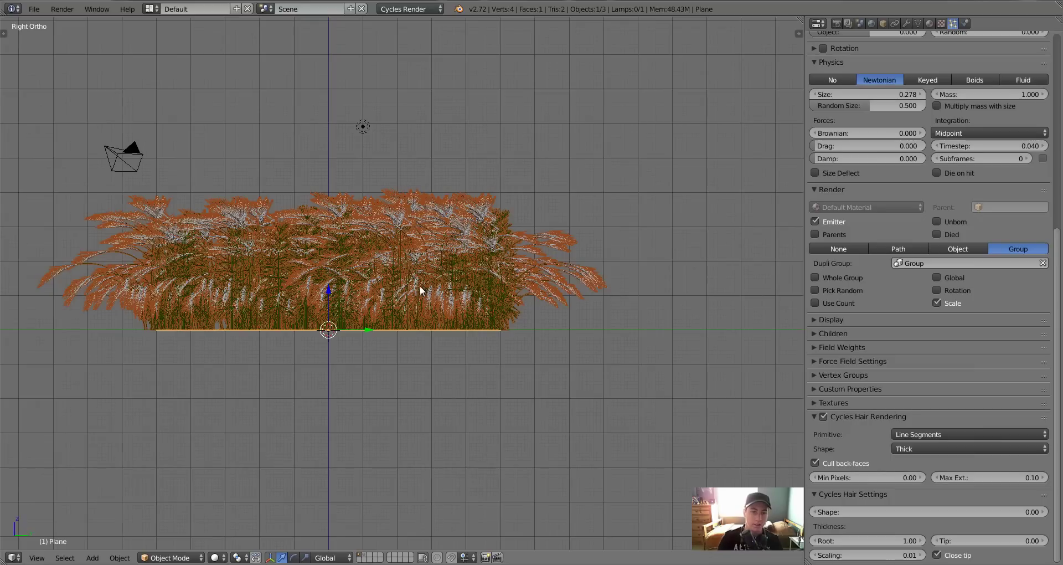
Step: Select the lamp, make it a Sun, and set its size to 0.03
{"action": "right_click", "coordinate": [365, 128]}
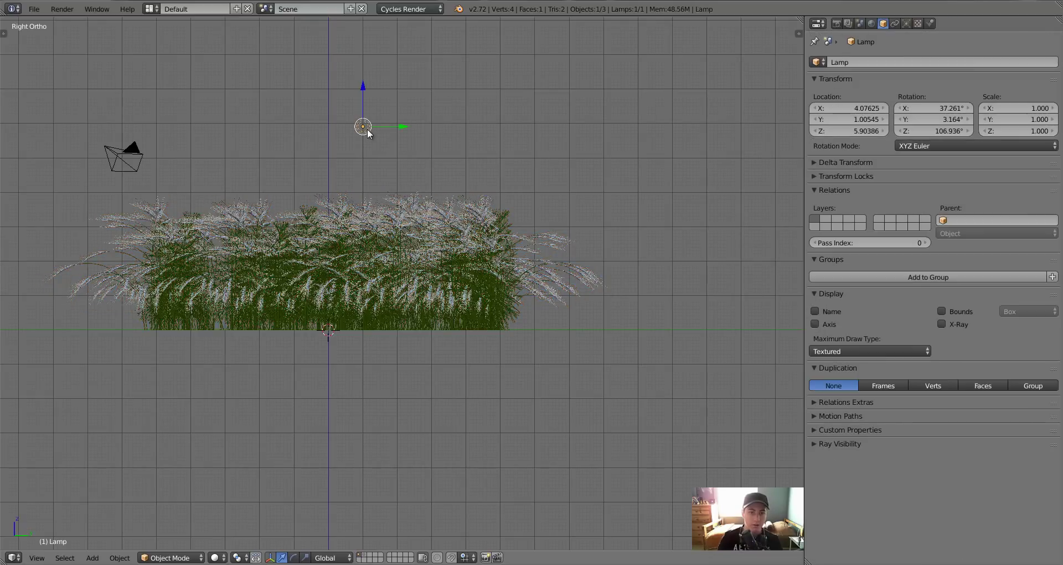
{"action": "left_click", "coordinate": [904, 23]}
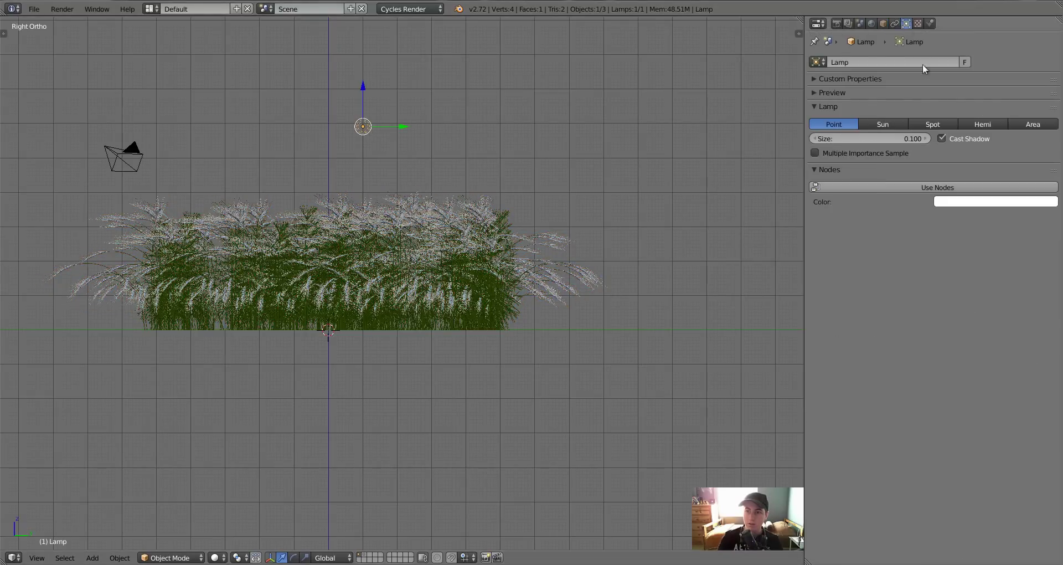
{"action": "left_click", "coordinate": [883, 123]}
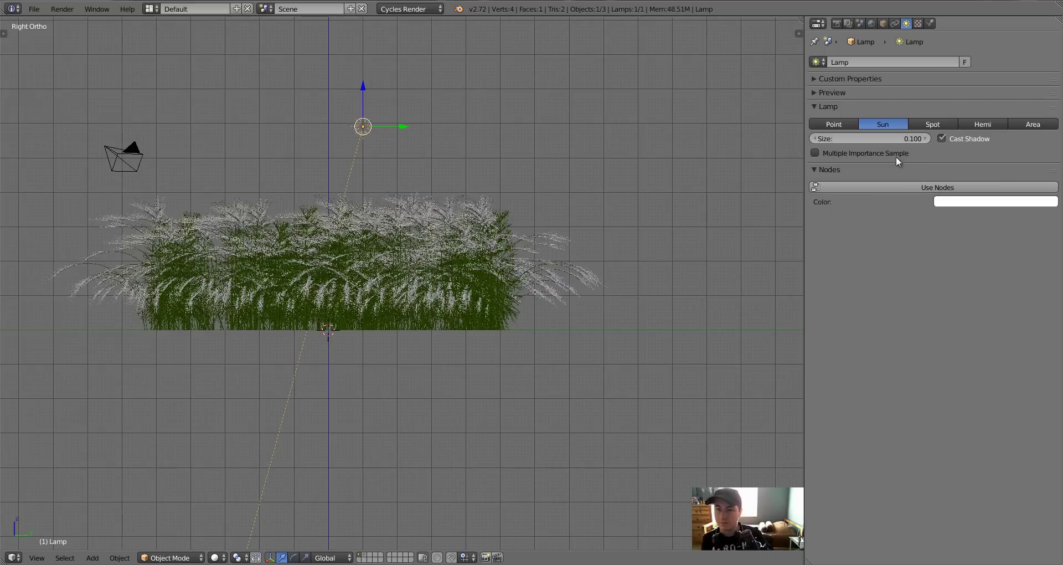
{"action": "left_click", "coordinate": [880, 138]}
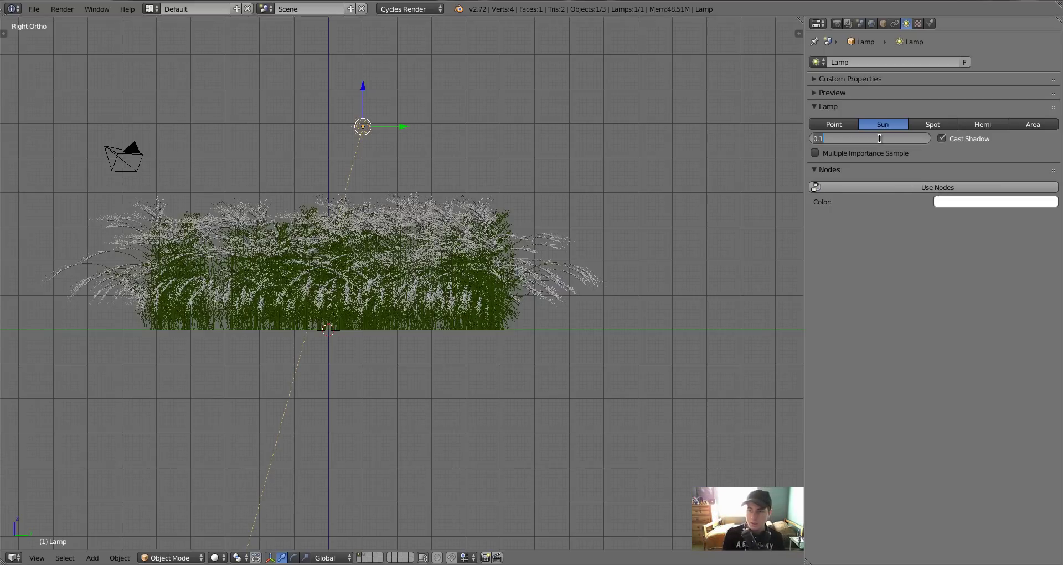
{"action": "key", "text": "BackSpace"}
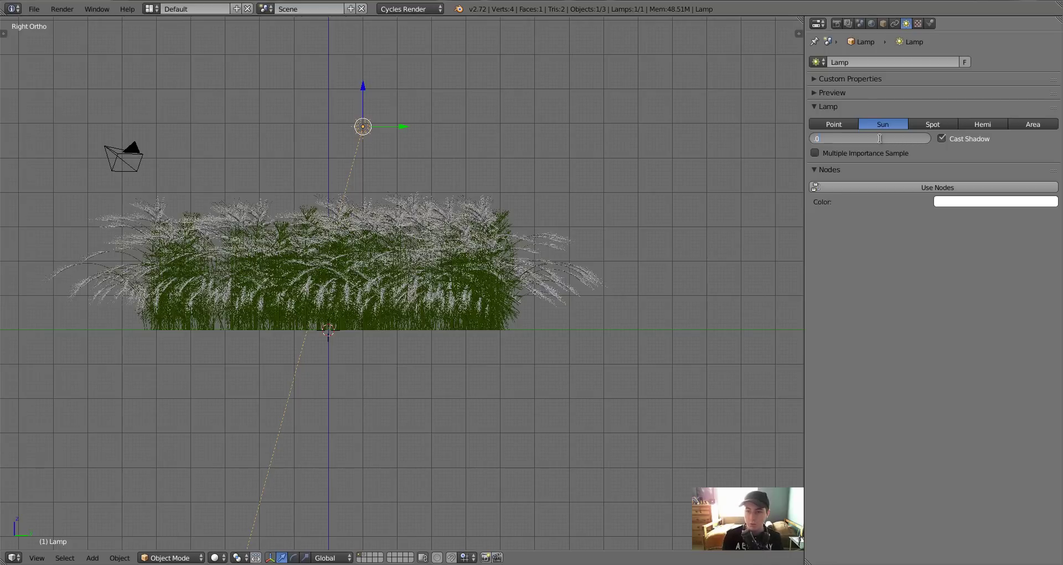
{"action": "type", "text": ".03"}
{"action": "key", "text": "Return"}
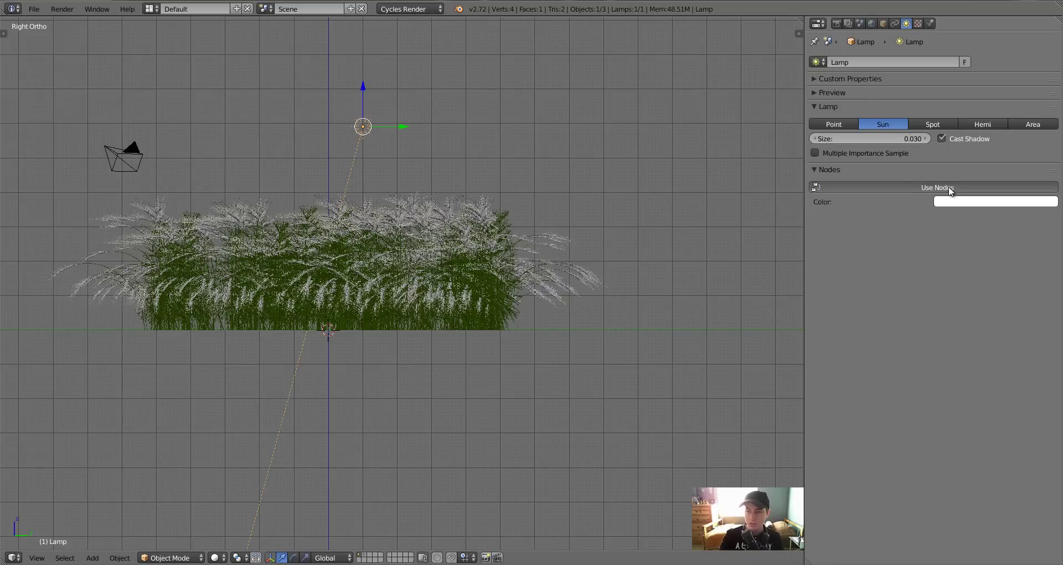
Step: Enable Use Nodes on the lamp and set Emission Strength to 1.5
{"action": "left_click", "coordinate": [951, 191]}
{"action": "left_click", "coordinate": [979, 222]}
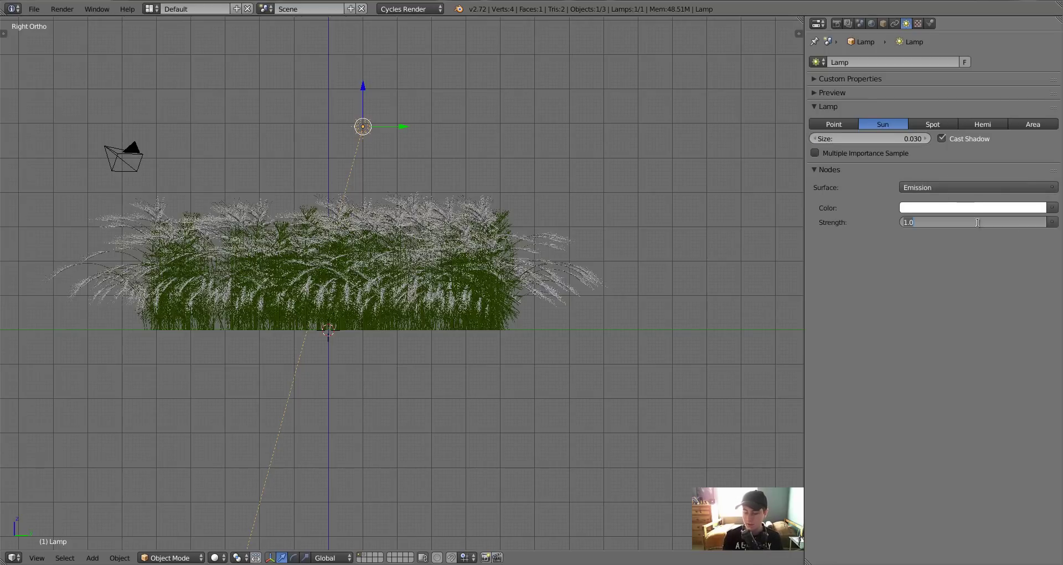
{"action": "type", "text": "1.5"}
{"action": "key", "text": "Return"}
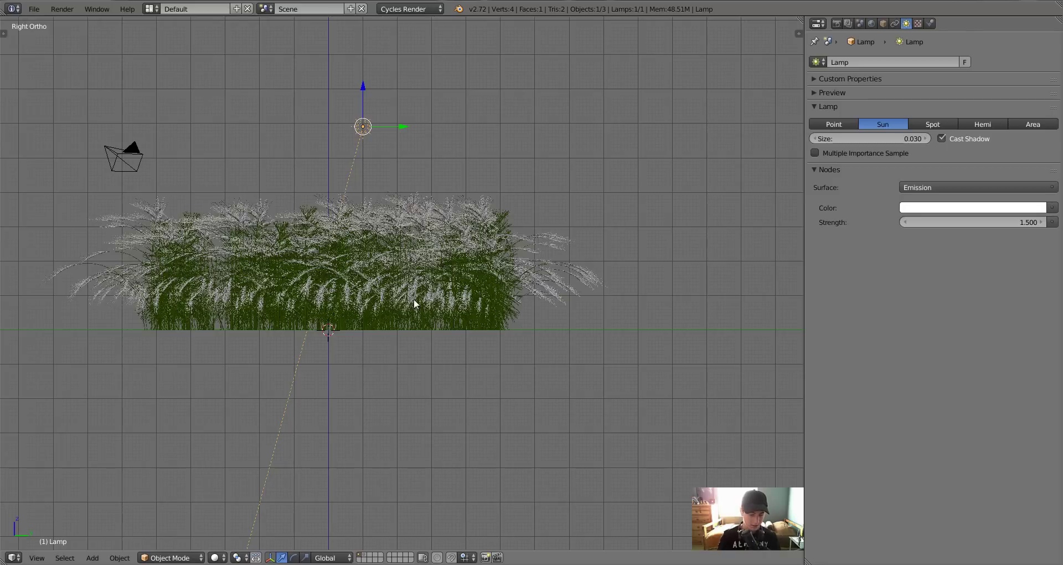
Step: Rotate the sun lamp and move it higher and to the right in the side view
{"action": "key", "text": "r"}
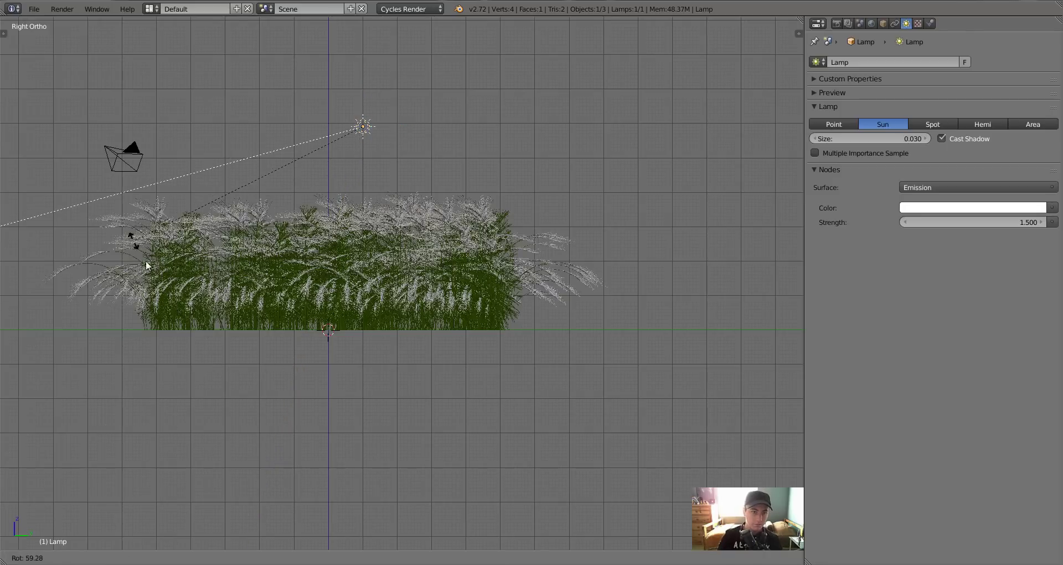
{"action": "left_click", "coordinate": [182, 309]}
{"action": "key", "text": "g"}
{"action": "left_click", "coordinate": [526, 226]}
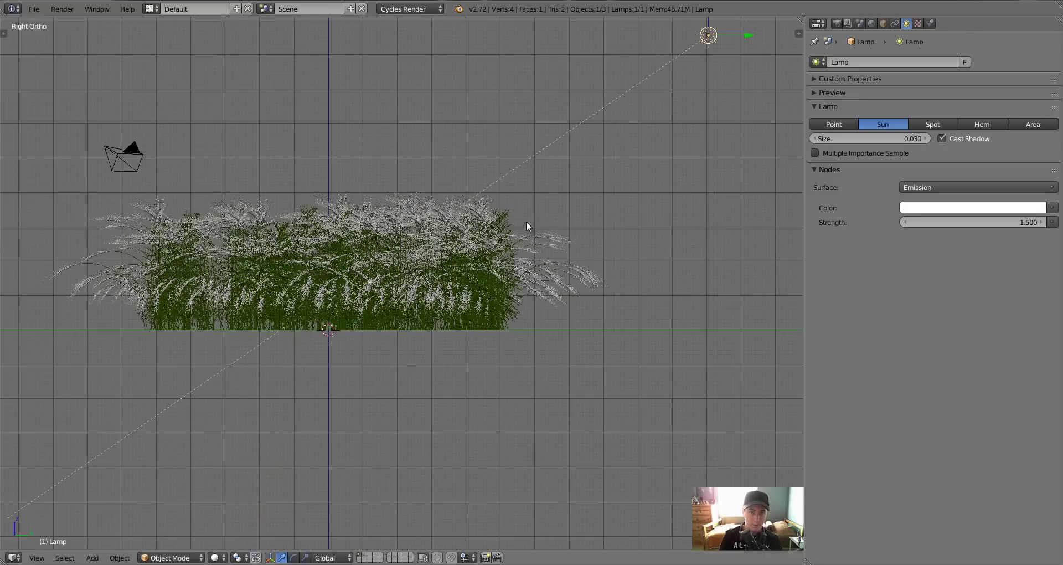
Step: In top view, shift the lamp left, re-aim it, and place it beyond the grass patch
{"action": "key", "text": "KP_7"}
{"action": "scroll", "coordinate": [497, 243], "scroll_direction": "down", "scroll_amount": 2}
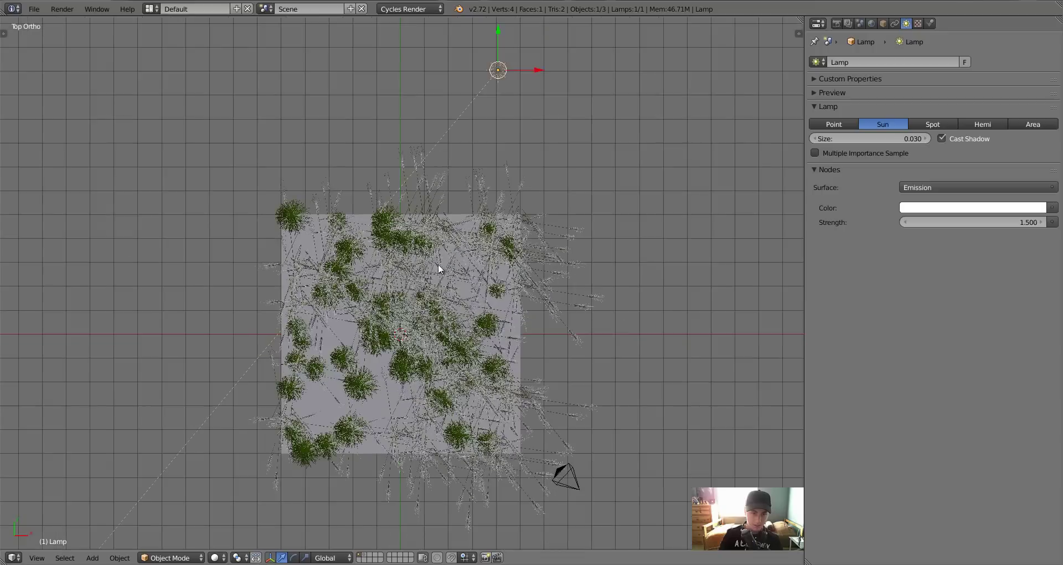
{"action": "key", "text": "g"}
{"action": "left_click", "coordinate": [557, 208]}
{"action": "key", "text": "r"}
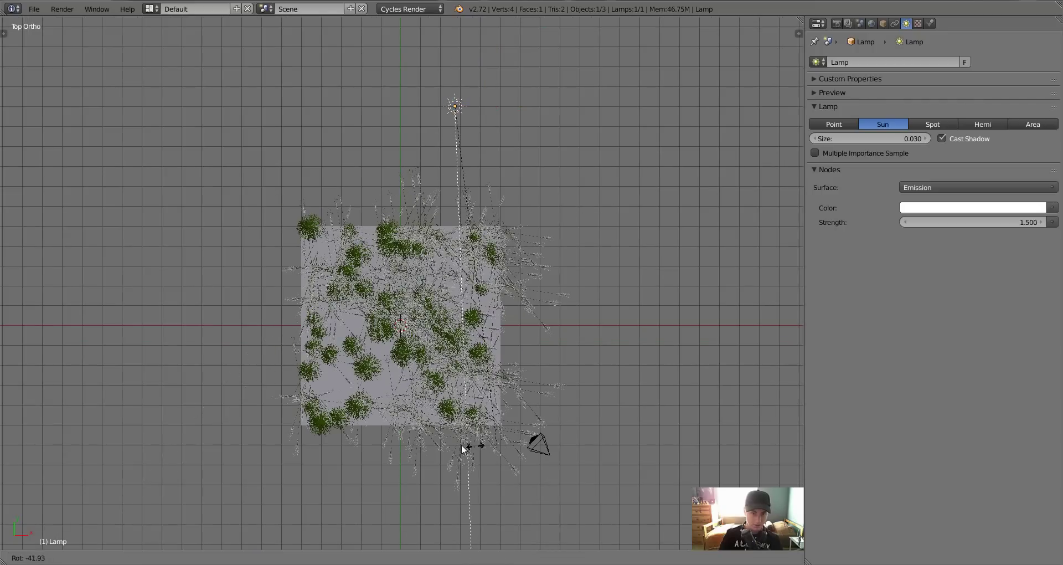
{"action": "left_click", "coordinate": [420, 436]}
{"action": "key", "text": "g"}
{"action": "left_click", "coordinate": [425, 431]}
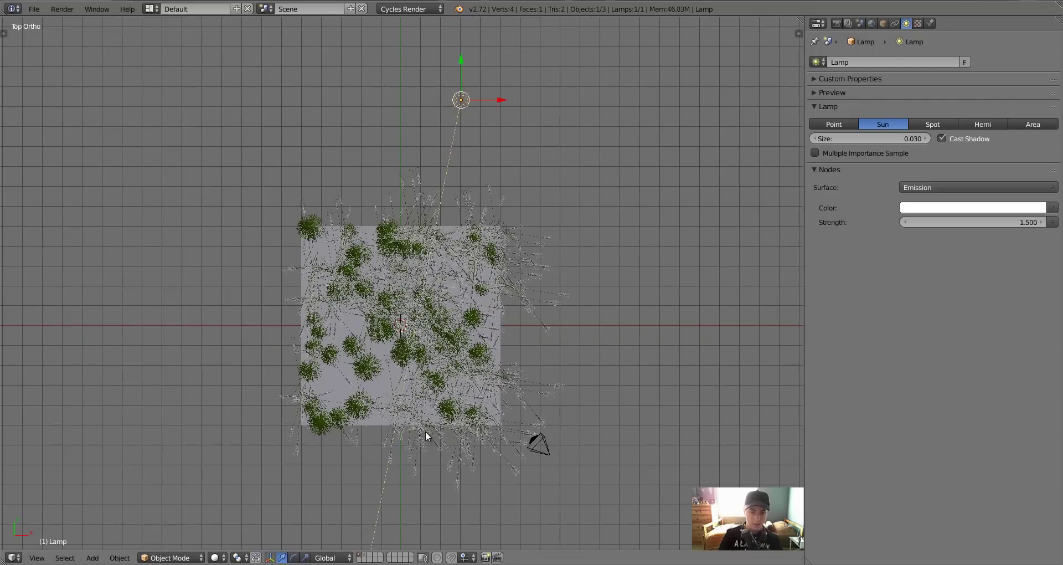
Step: Back in side view, tilt the sun to a shallower angle and lower it slightly
{"action": "key", "text": "KP_3"}
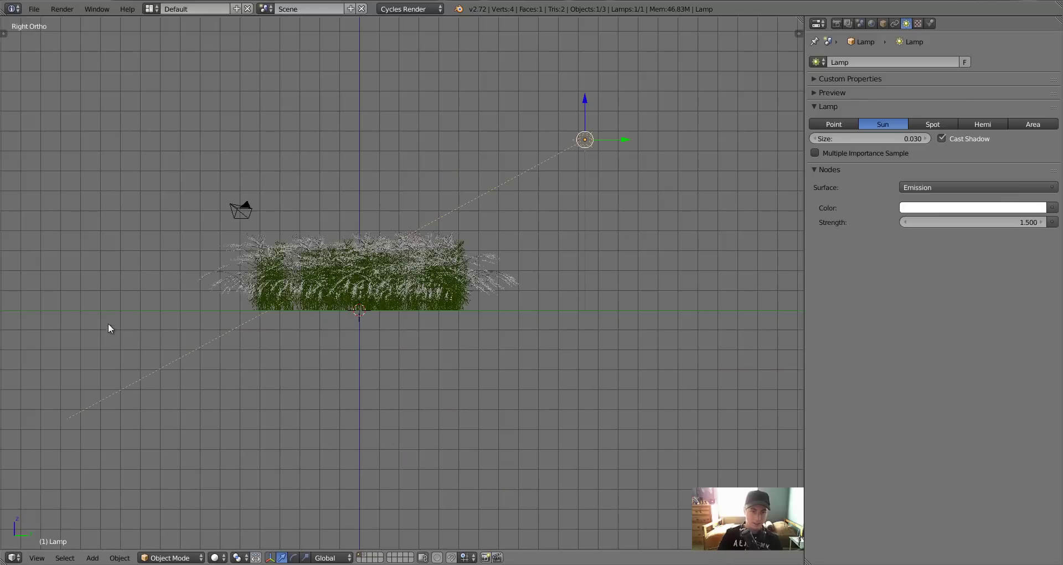
{"action": "key", "text": "r"}
{"action": "left_click", "coordinate": [95, 271]}
{"action": "key", "text": "g"}
{"action": "left_click", "coordinate": [98, 282]}
Step: Deselect everything and save the blend file over the existing one
{"action": "key", "text": "a"}
{"action": "key", "text": "ctrl+s"}
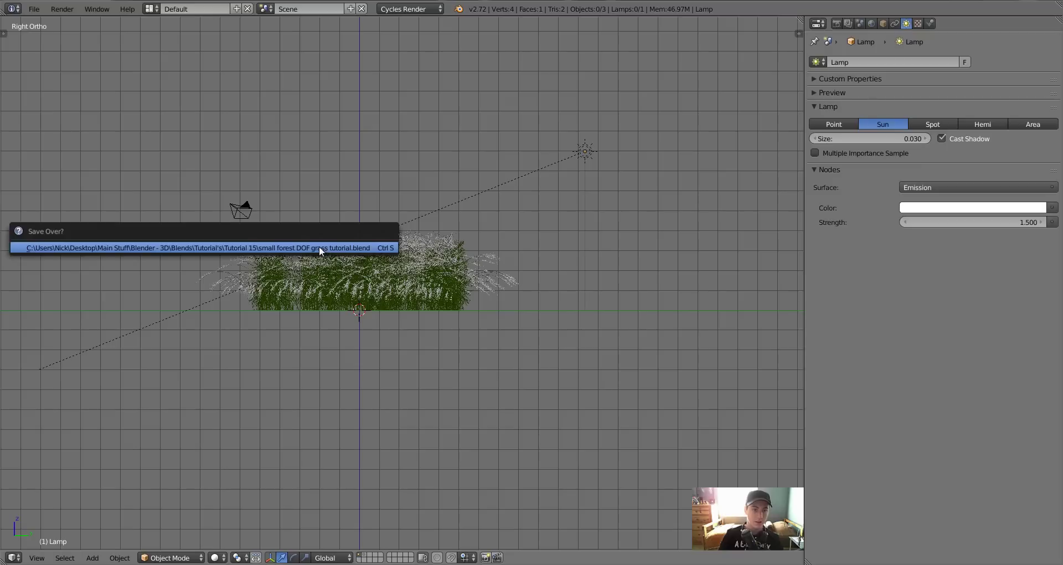
{"action": "left_click", "coordinate": [320, 248]}
{"action": "key", "text": "shift+a"}
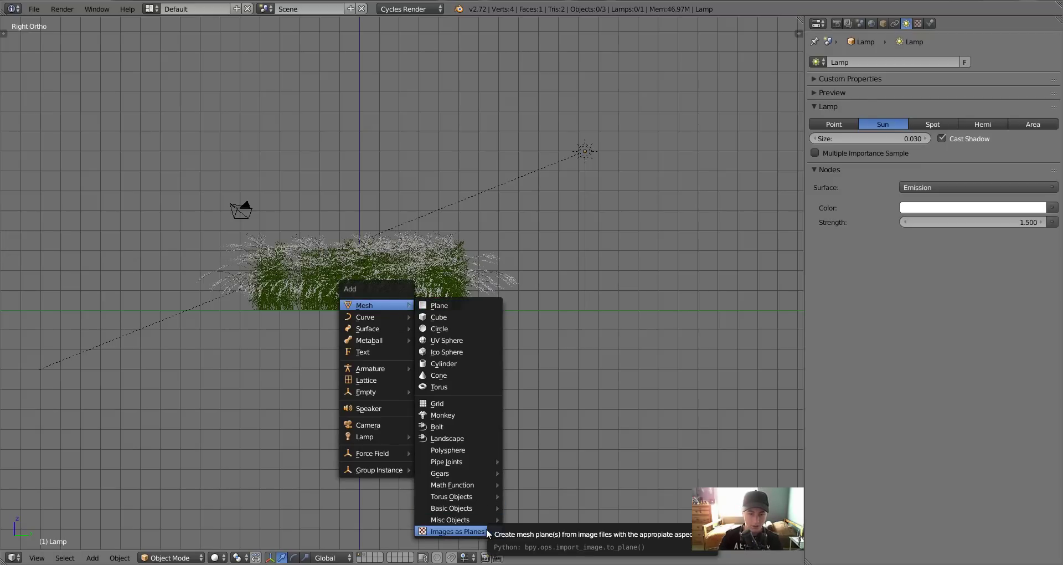
Step: Start Images as Planes and select forest backround 4.jpg from the textures Forest's folder
{"action": "left_click", "coordinate": [487, 528]}
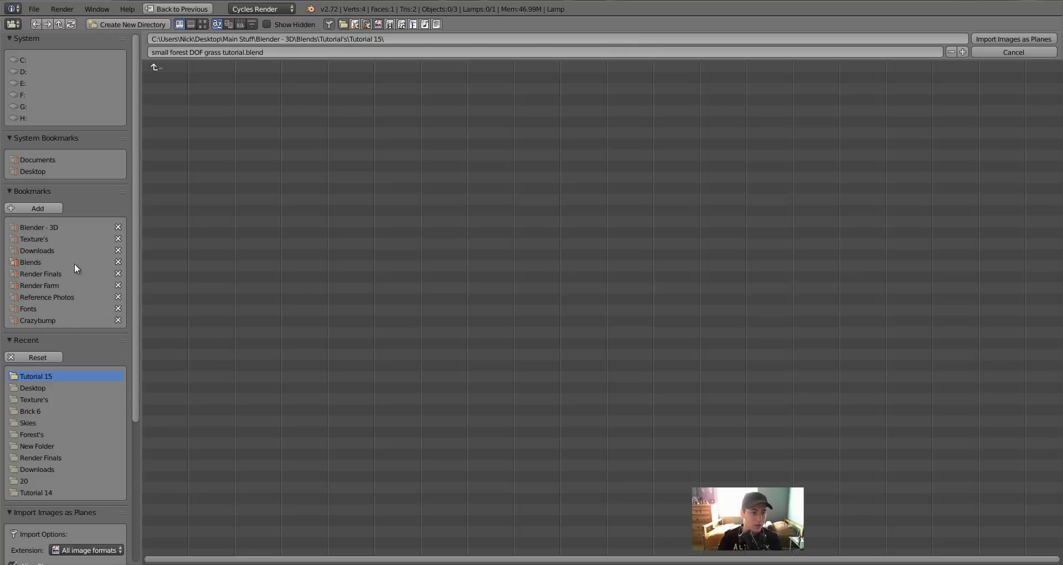
{"action": "left_click", "coordinate": [42, 237]}
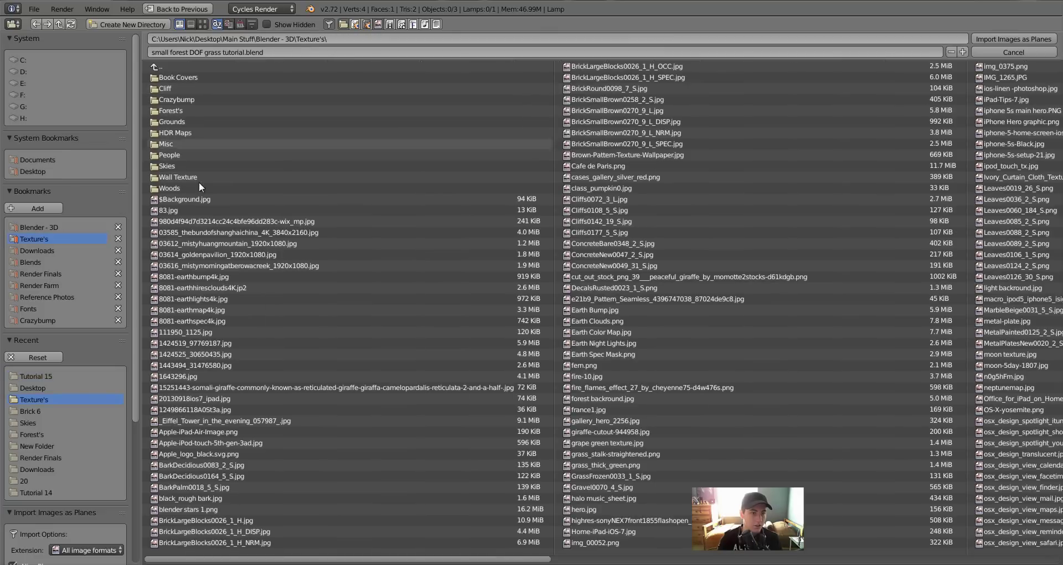
{"action": "left_click", "coordinate": [190, 167]}
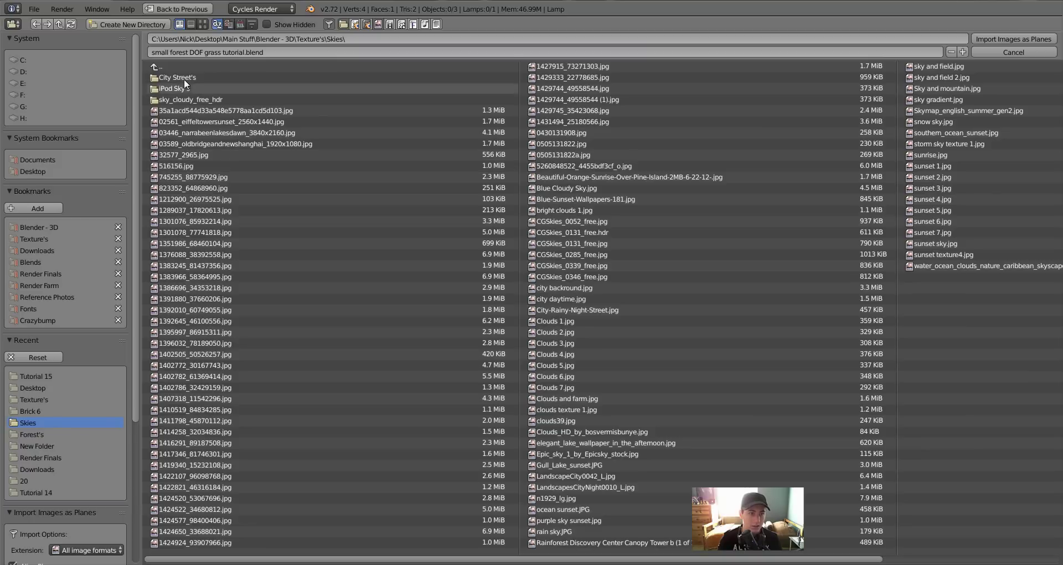
{"action": "left_click", "coordinate": [178, 65]}
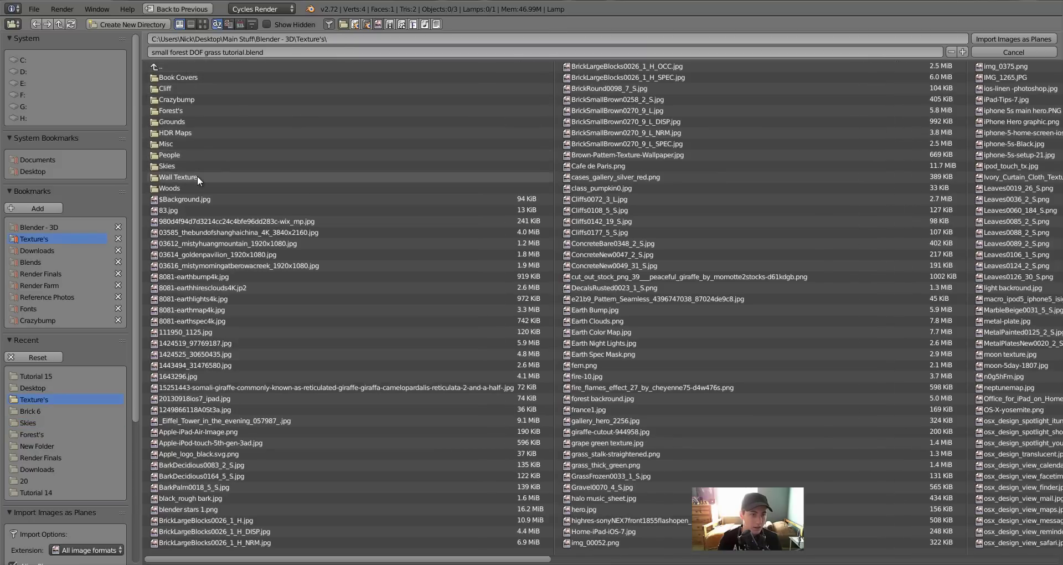
{"action": "left_click", "coordinate": [191, 111]}
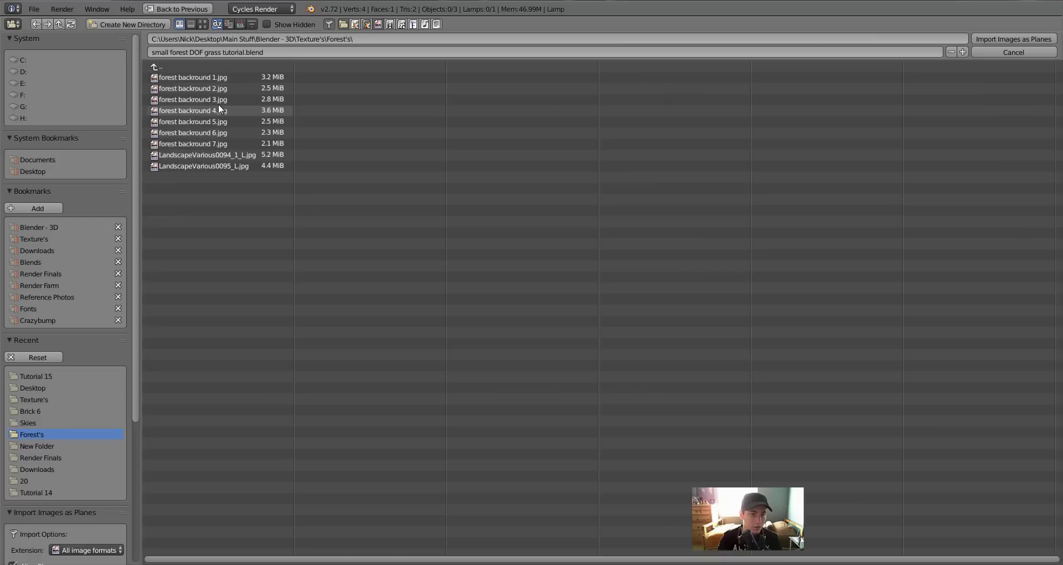
{"action": "left_click", "coordinate": [230, 111]}
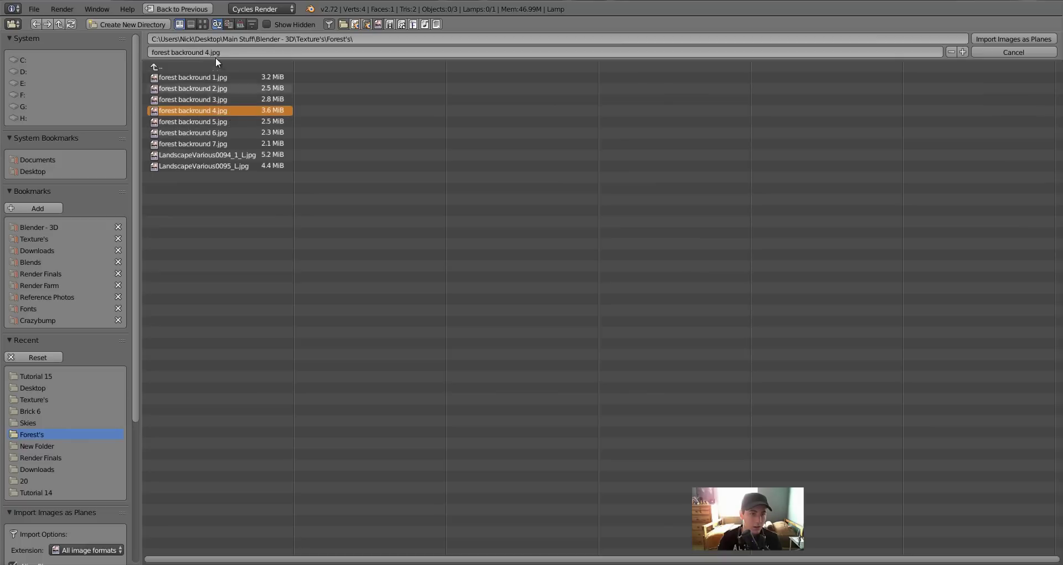
Step: Show the images as thumbnails and set the plane's material to Emission
{"action": "left_click", "coordinate": [203, 24]}
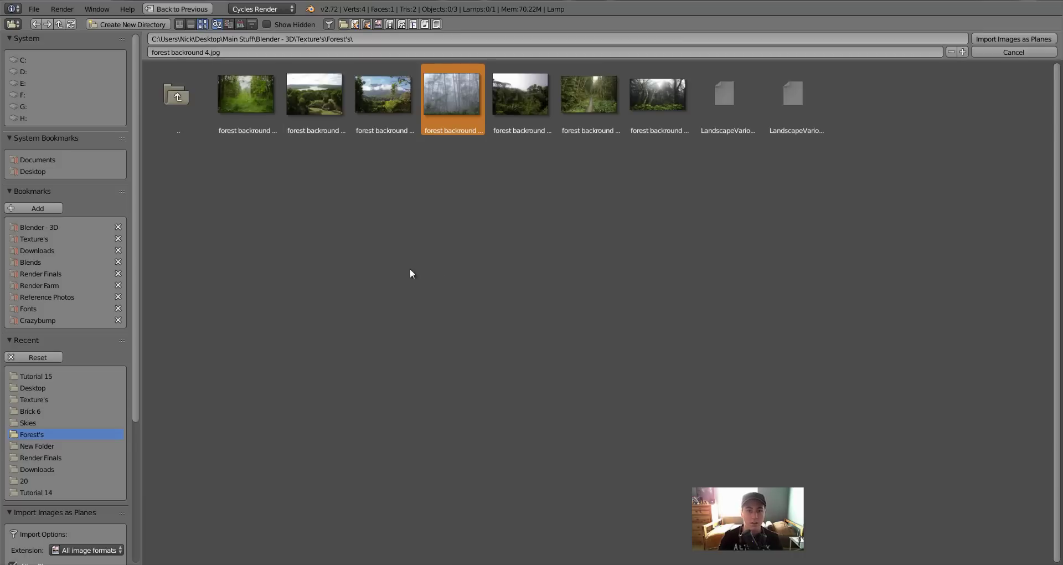
{"action": "scroll", "coordinate": [85, 446], "scroll_direction": "down", "scroll_amount": 2}
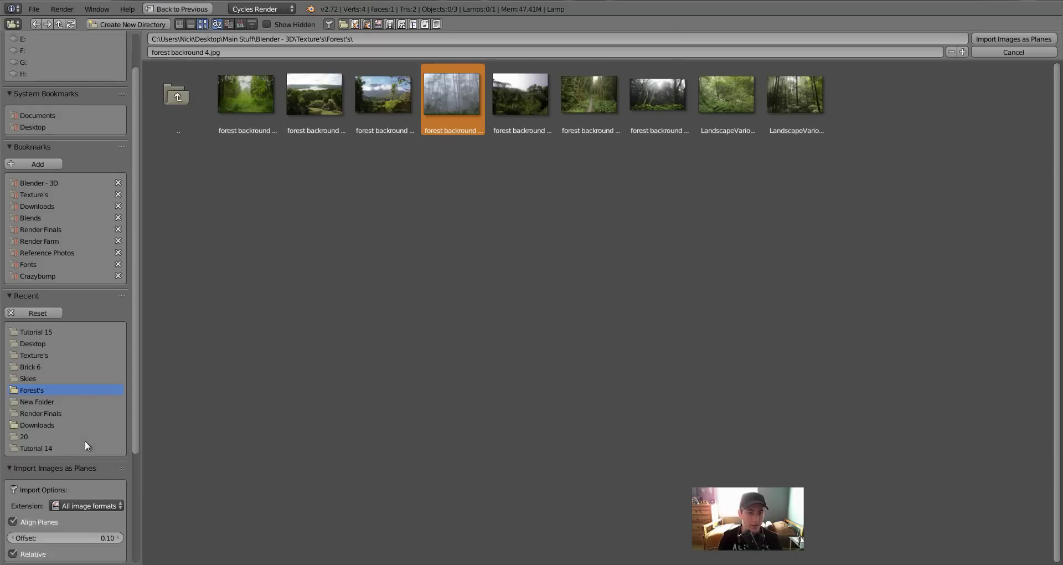
{"action": "scroll", "coordinate": [85, 441], "scroll_direction": "down", "scroll_amount": 5}
{"action": "scroll", "coordinate": [85, 434], "scroll_direction": "down", "scroll_amount": 2}
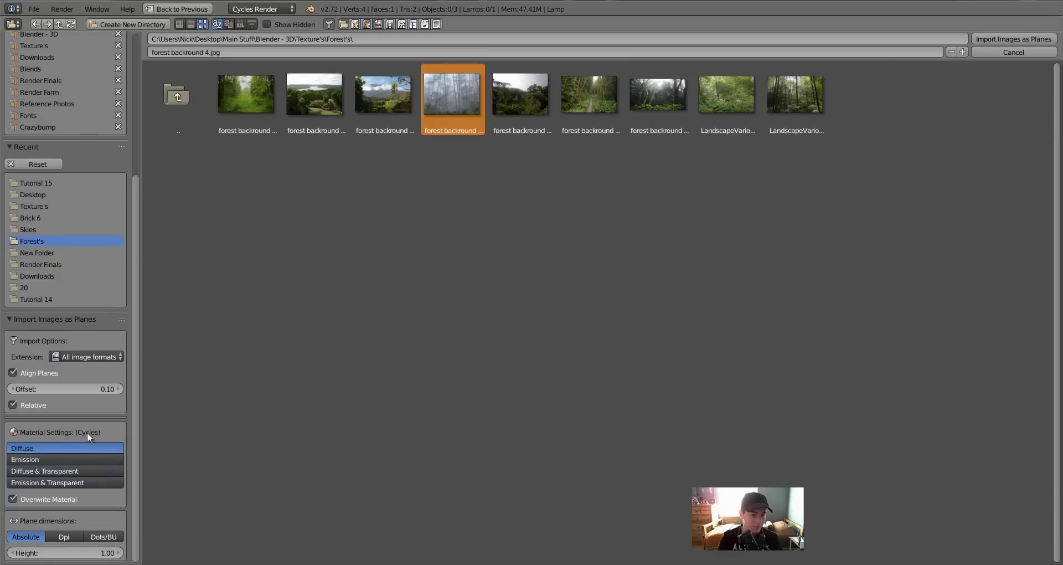
{"action": "left_click", "coordinate": [90, 459]}
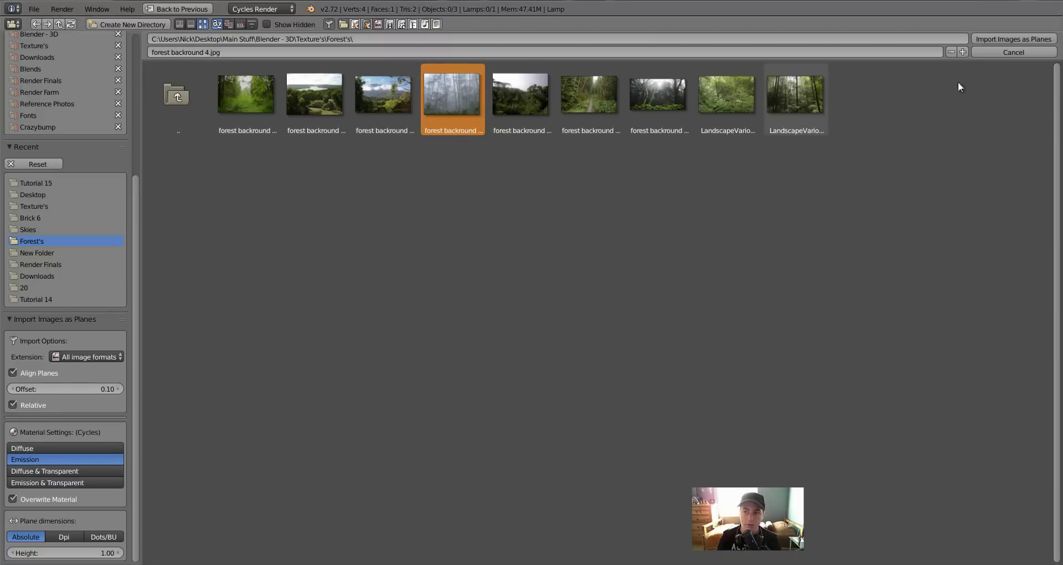
Step: Import the forest image plane, enlarge it, and stand it upright with a 90° X rotation
{"action": "left_click", "coordinate": [1015, 40]}
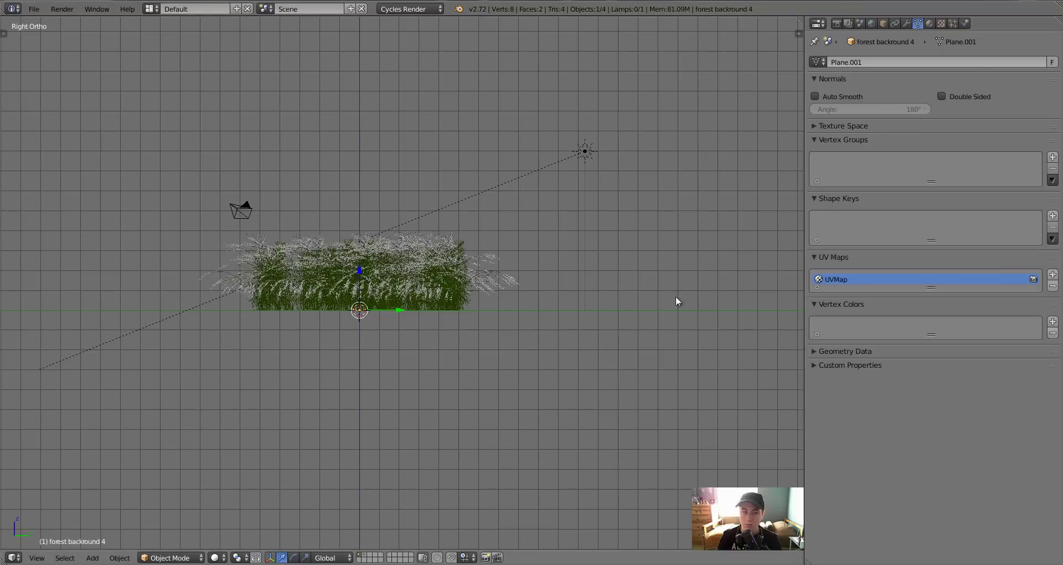
{"action": "key", "text": "s"}
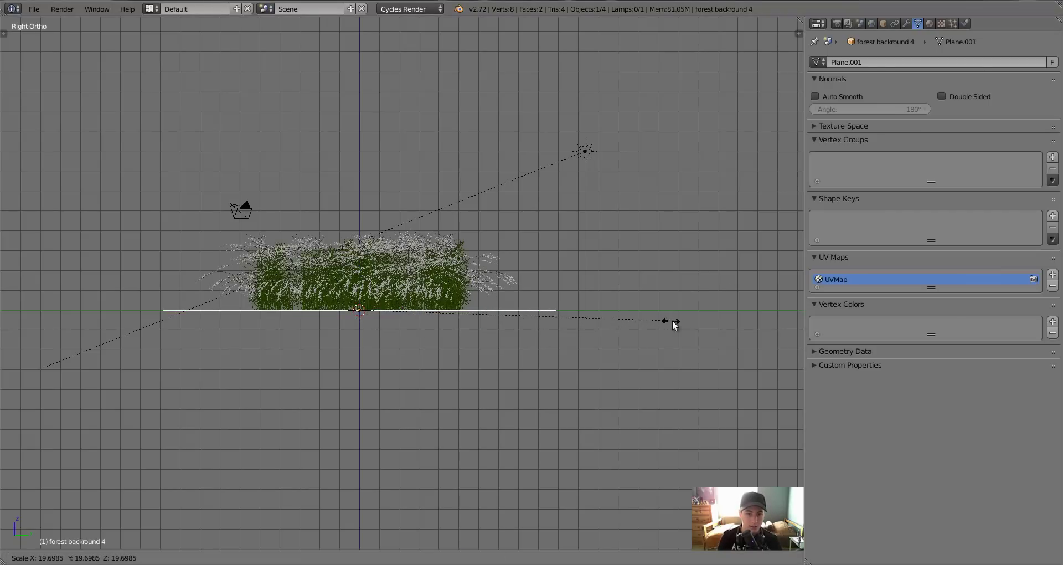
{"action": "left_click", "coordinate": [707, 319]}
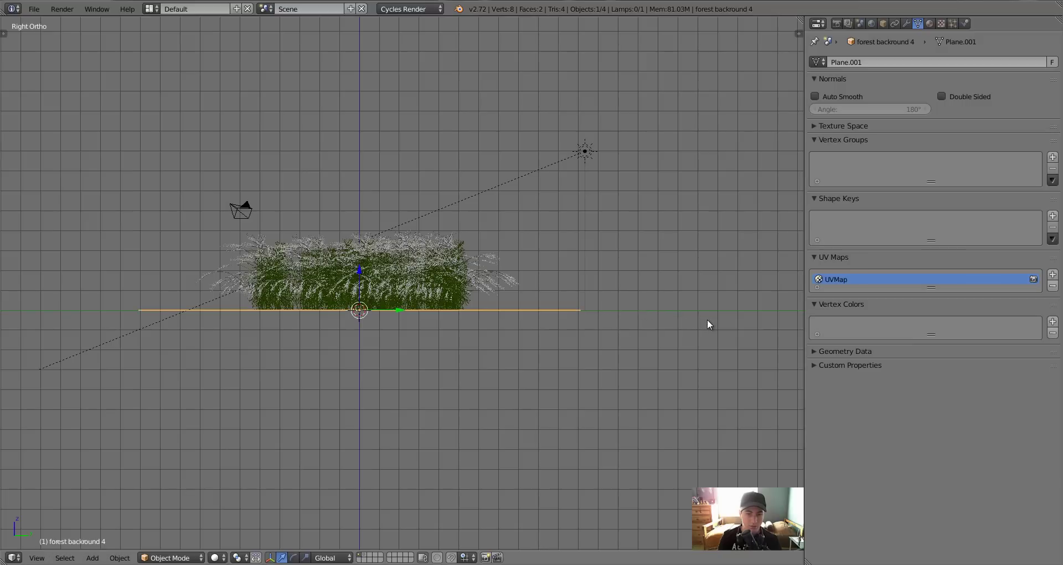
{"action": "key", "text": "r"}
{"action": "key", "text": "x"}
{"action": "key", "text": "9"}
{"action": "key", "text": "0"}
{"action": "key", "text": "Return"}
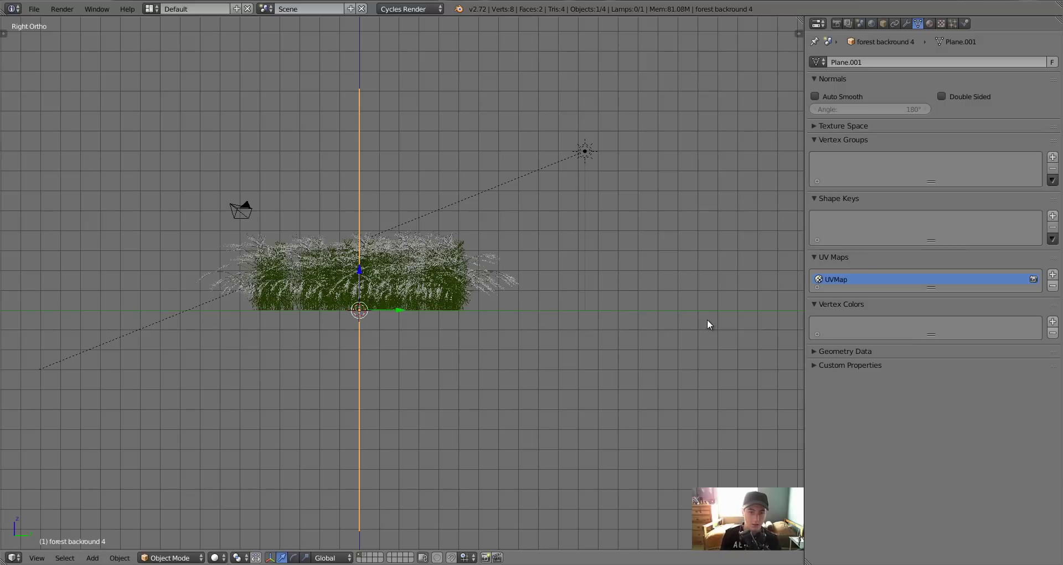
Step: In textured front view, raise the backdrop vertically, then nudge it slightly down
{"action": "key", "text": "KP_1"}
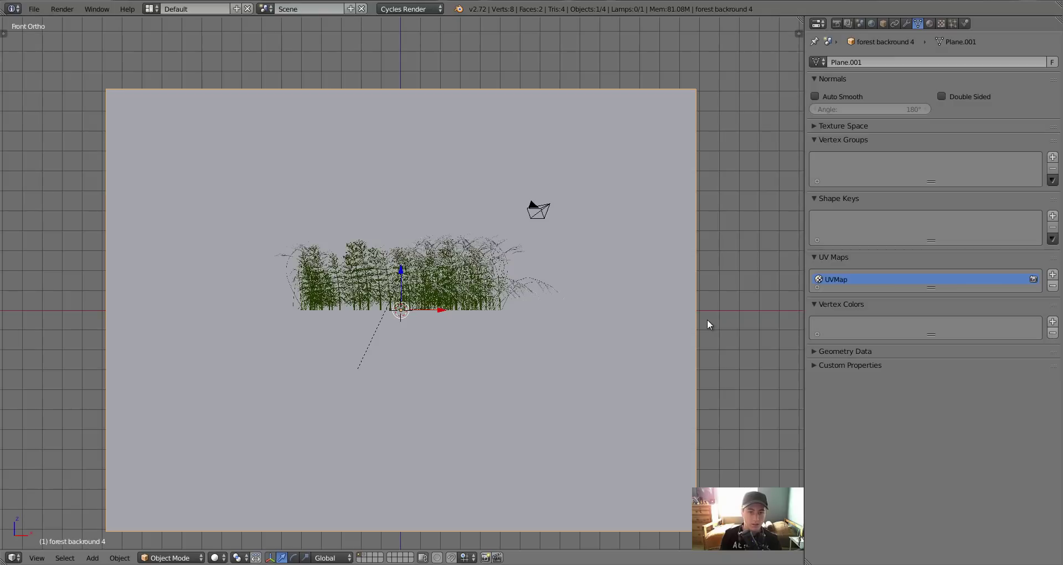
{"action": "key", "text": "alt+z"}
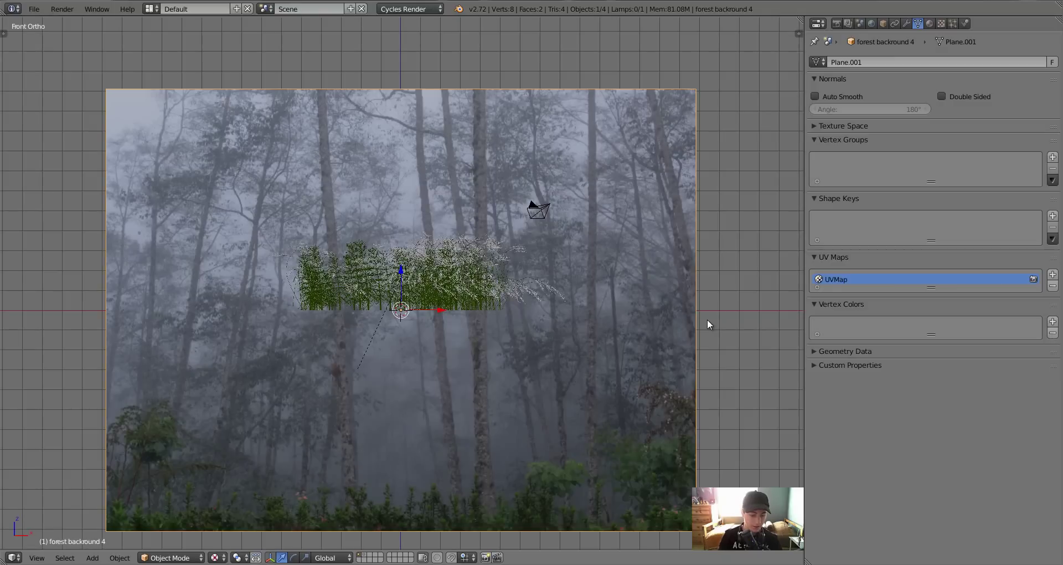
{"action": "key", "text": "g"}
{"action": "key", "text": "z"}
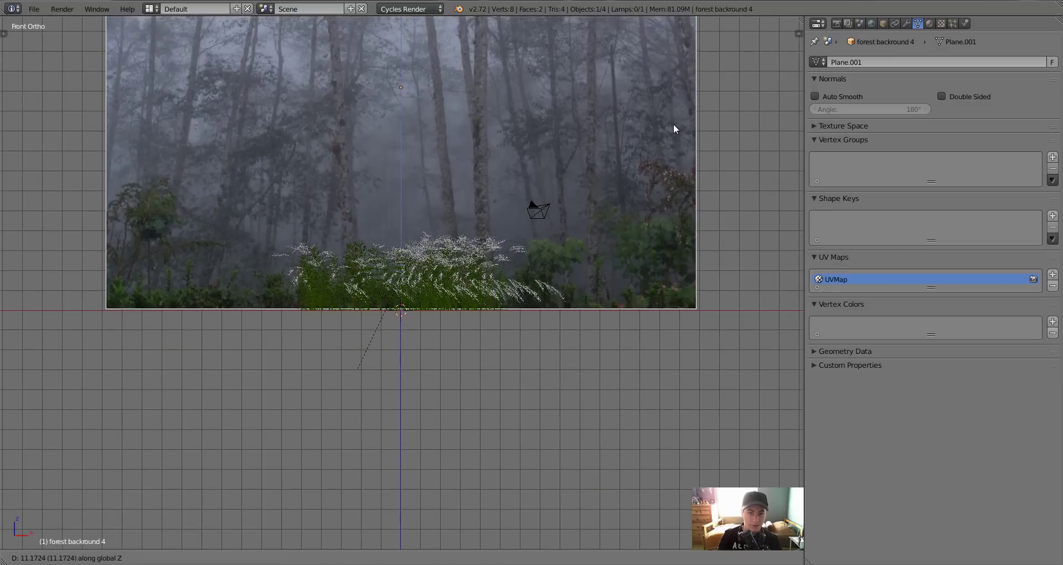
{"action": "left_click", "coordinate": [673, 133]}
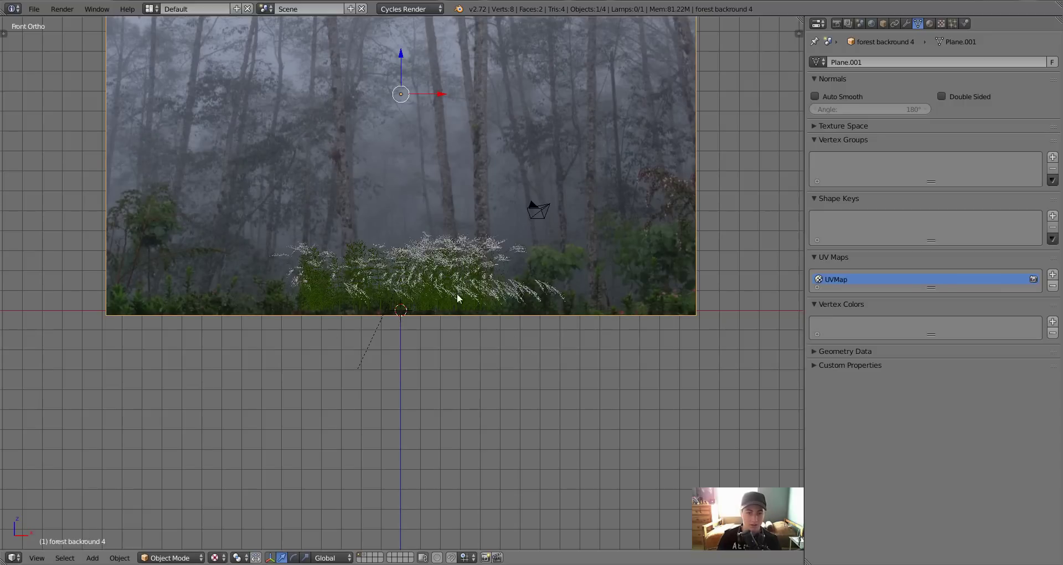
{"action": "key", "text": "g"}
{"action": "key", "text": "z"}
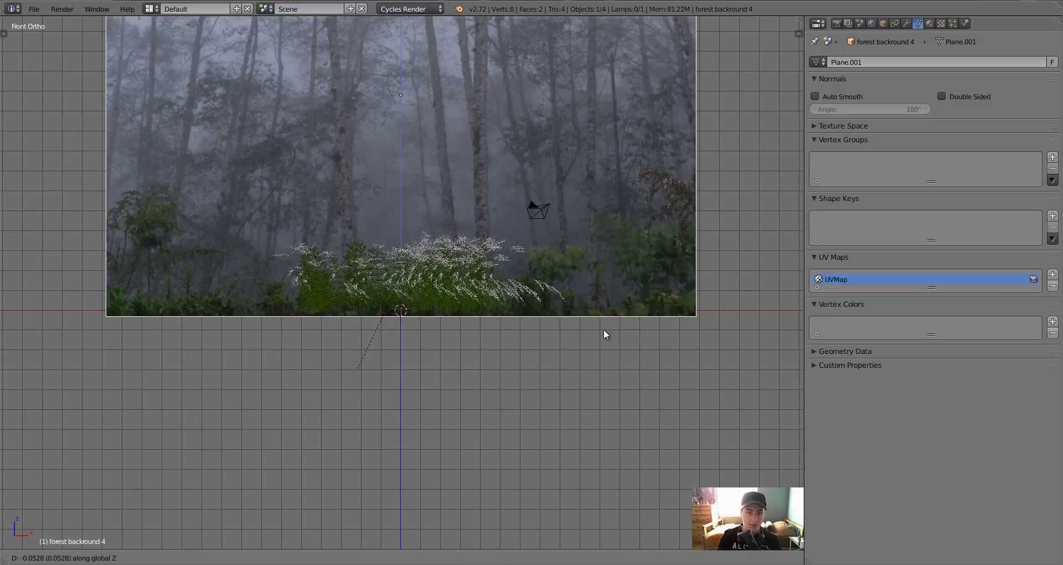
{"action": "left_click", "coordinate": [603, 329]}
Step: From the top view, move the backdrop along Y behind the grass and shrink it
{"action": "middle_click_drag", "start_coordinate": [604, 329], "coordinate": [534, 347]}
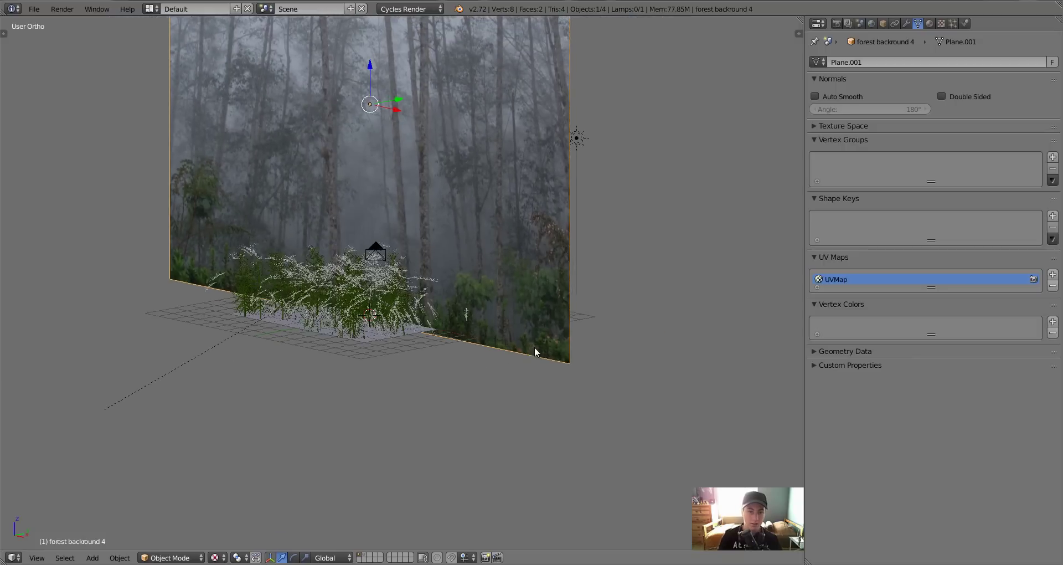
{"action": "key", "text": "KP_7"}
{"action": "key", "text": "g"}
{"action": "key", "text": "y"}
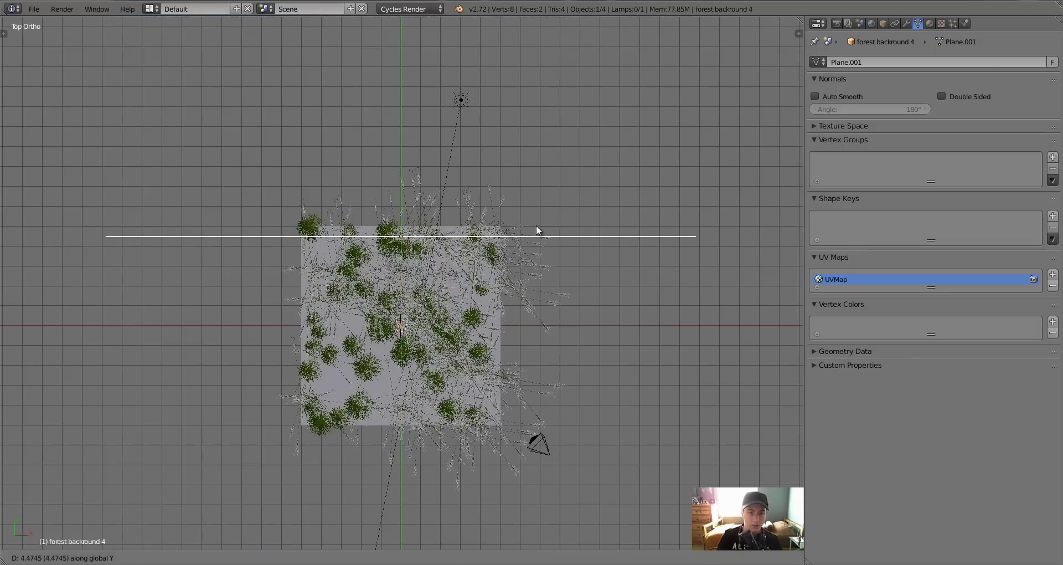
{"action": "left_click", "coordinate": [540, 167]}
{"action": "key", "text": "s"}
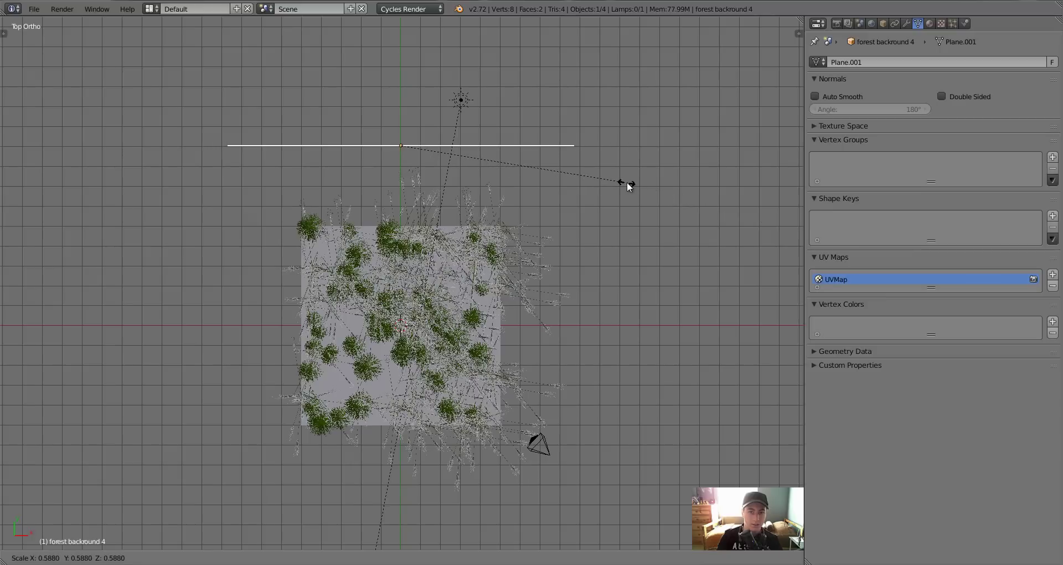
{"action": "left_click", "coordinate": [633, 185]}
Step: In front view, lower and slightly enlarge the backdrop so its edge meets the grass base
{"action": "key", "text": "KP_1"}
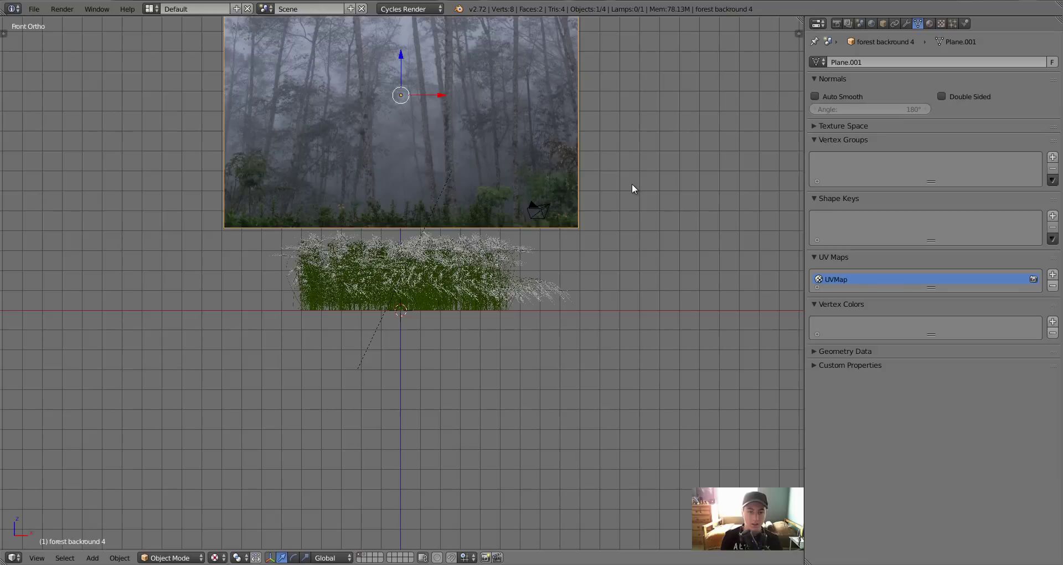
{"action": "key", "text": "g"}
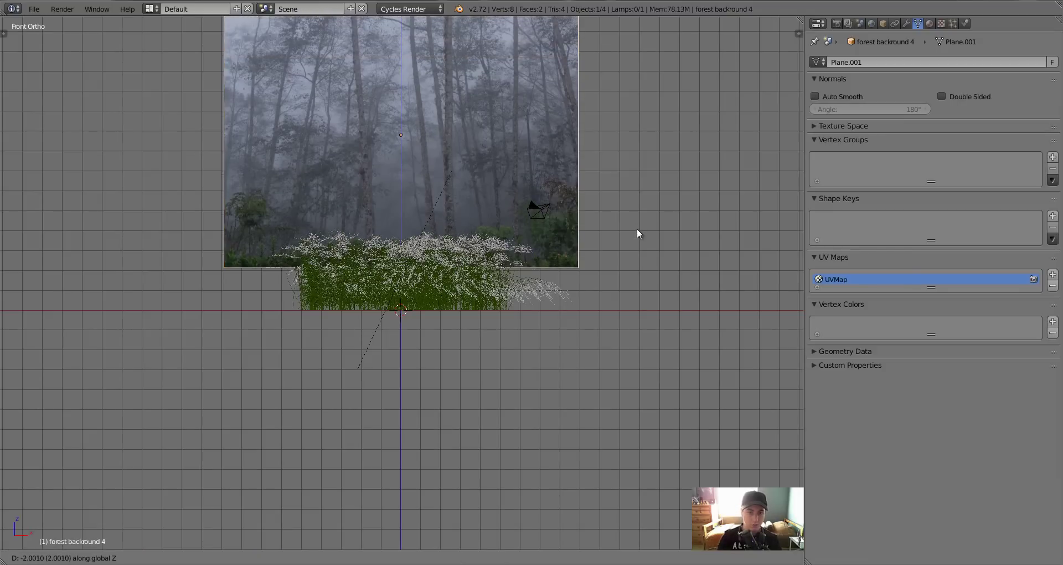
{"action": "left_click", "coordinate": [643, 234]}
{"action": "key", "text": "s"}
{"action": "left_click", "coordinate": [689, 230]}
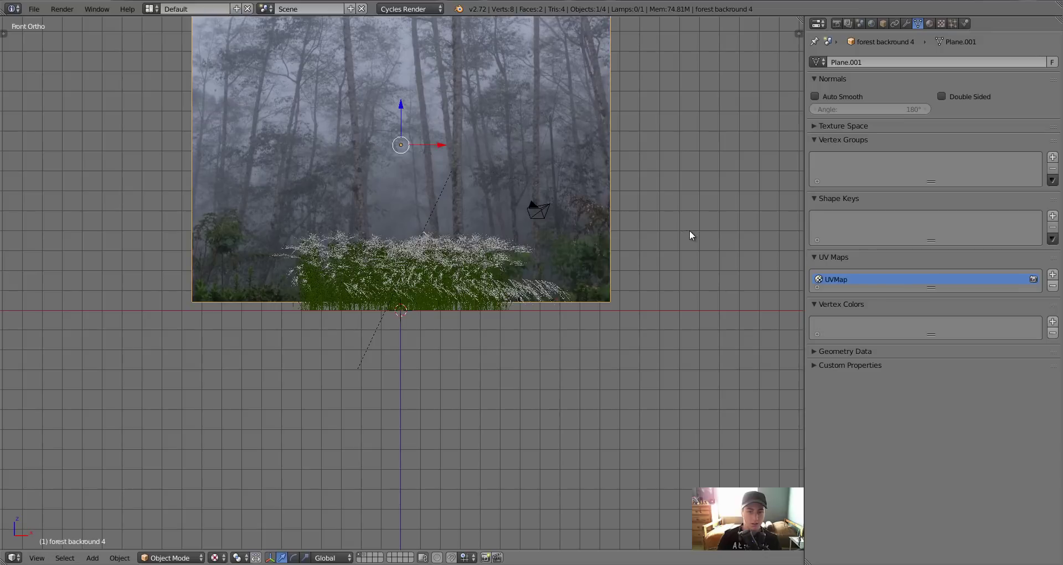
{"action": "key", "text": "g"}
{"action": "key", "text": "z"}
{"action": "left_click", "coordinate": [688, 244]}
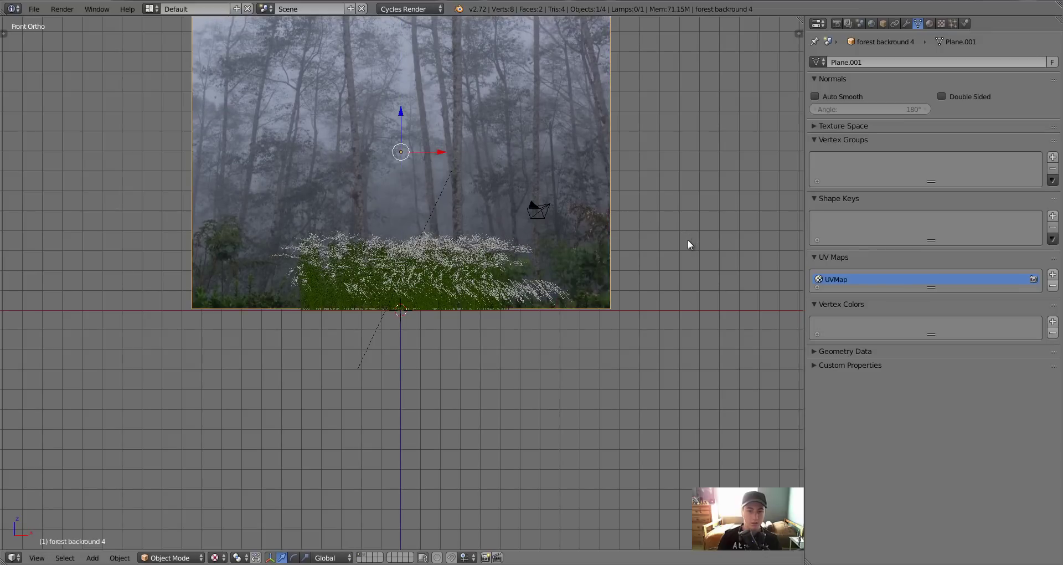
{"action": "key", "text": "KP_0"}
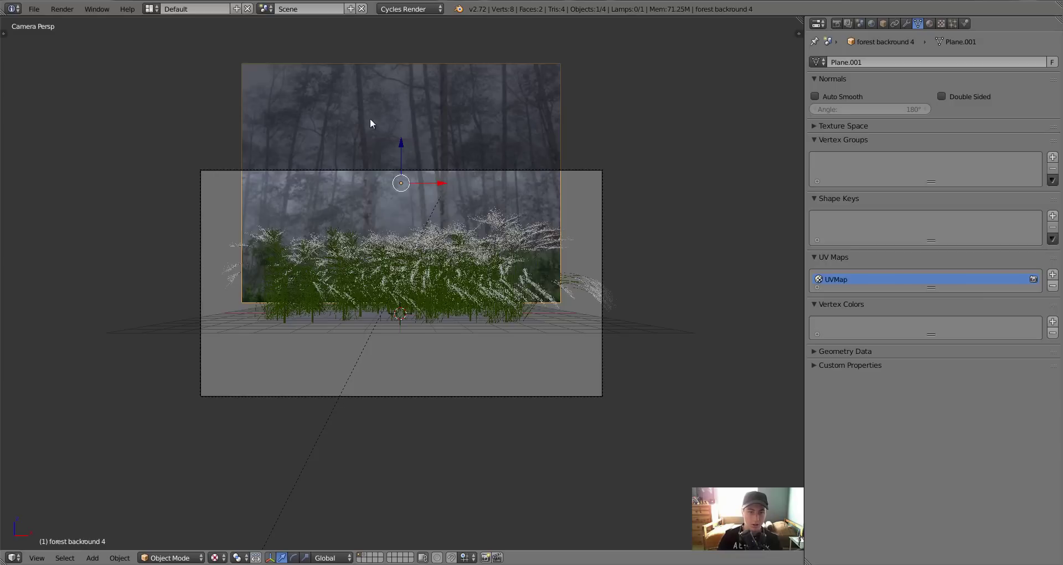
Step: Select the camera, dolly it into the grass along its view axis, and tilt it
{"action": "left_click", "coordinate": [406, 170]}
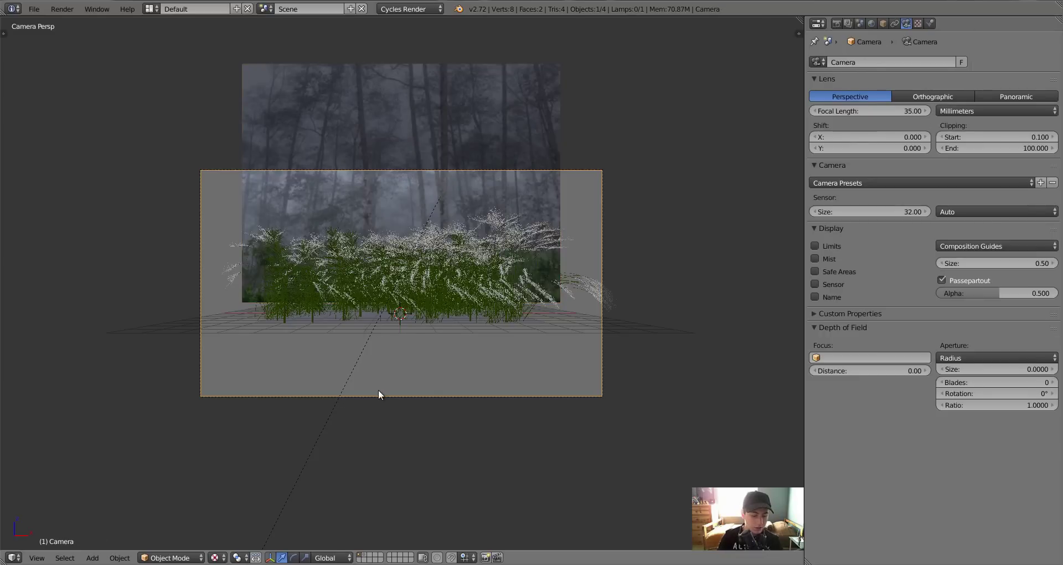
{"action": "key", "text": "g"}
{"action": "key", "text": "z"}
{"action": "key", "text": "z"}
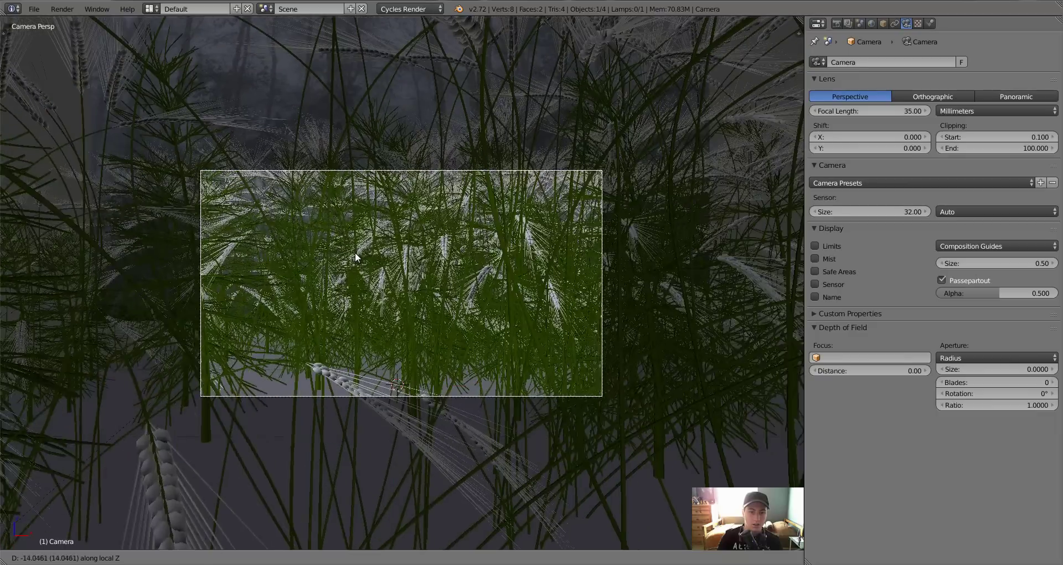
{"action": "left_click", "coordinate": [354, 251]}
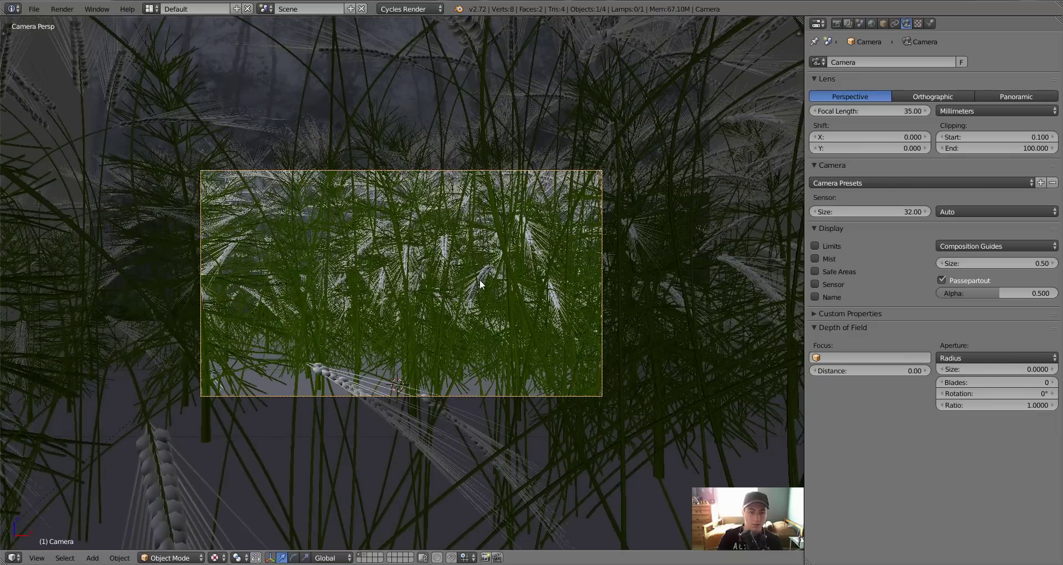
{"action": "key", "text": "g"}
{"action": "key", "text": "z"}
{"action": "key", "text": "z"}
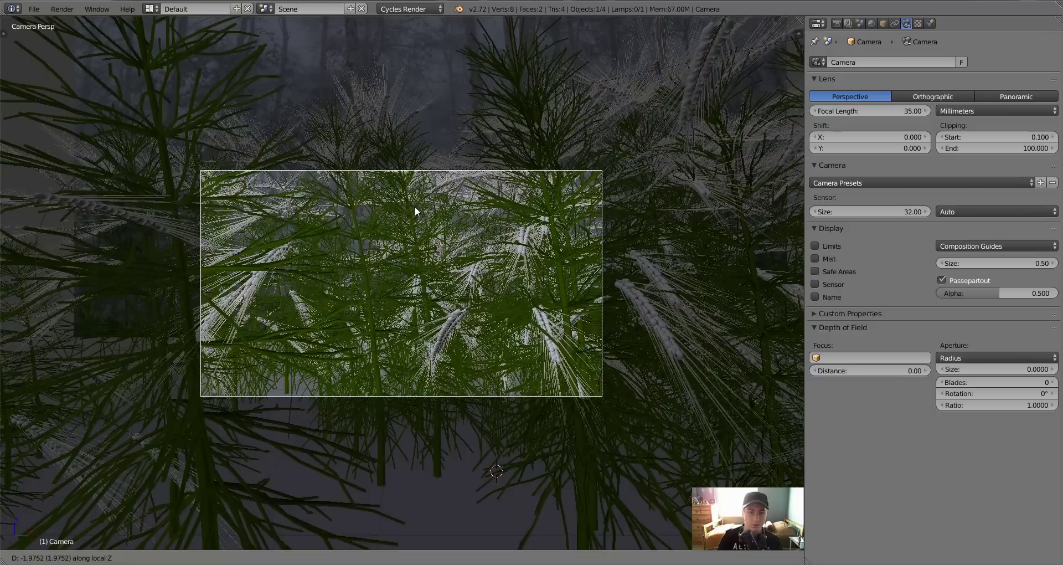
{"action": "left_click", "coordinate": [414, 206]}
{"action": "key", "text": "r"}
{"action": "key", "text": "r"}
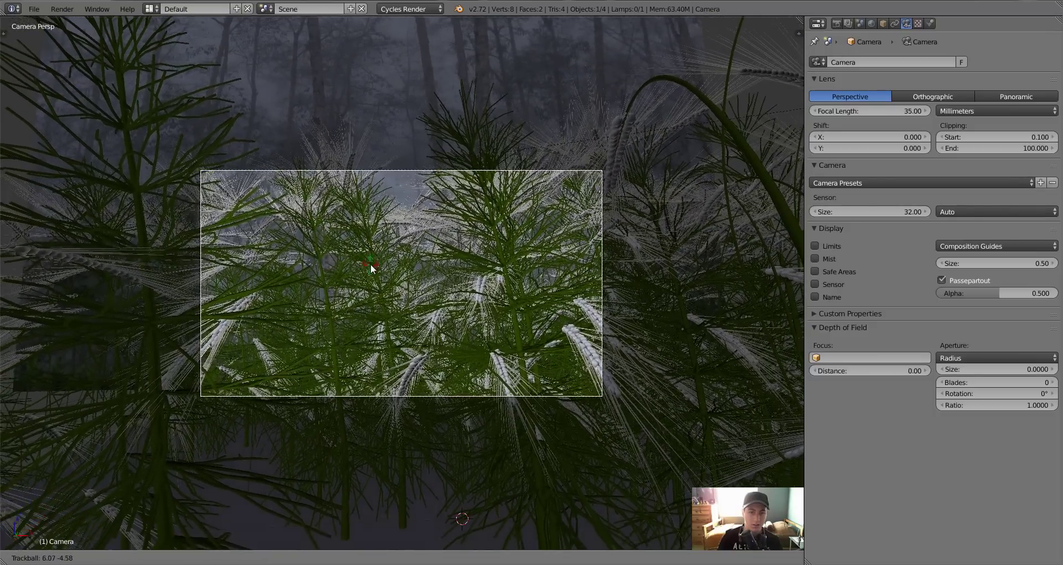
{"action": "left_click", "coordinate": [371, 263]}
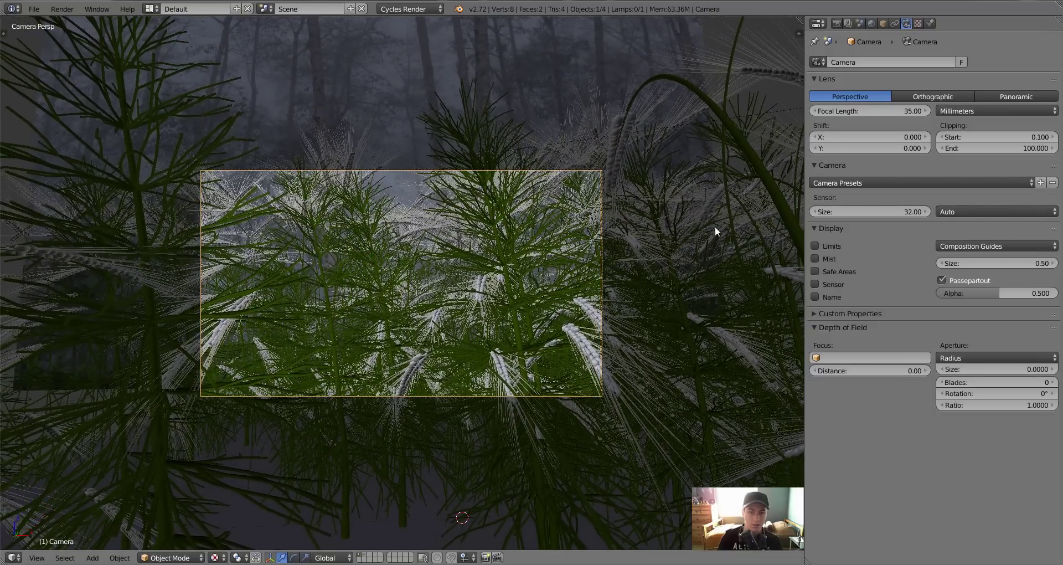
Step: Lower the camera's focal length and tilt it upward around the X axis
{"action": "mouse_move", "coordinate": [863, 111]}
{"action": "left_mouse_down"}
{"action": "mouse_move", "coordinate": [500, 143]}
{"action": "mouse_move", "coordinate": [504, 377]}
{"action": "left_mouse_up"}
{"action": "key", "text": "z"}
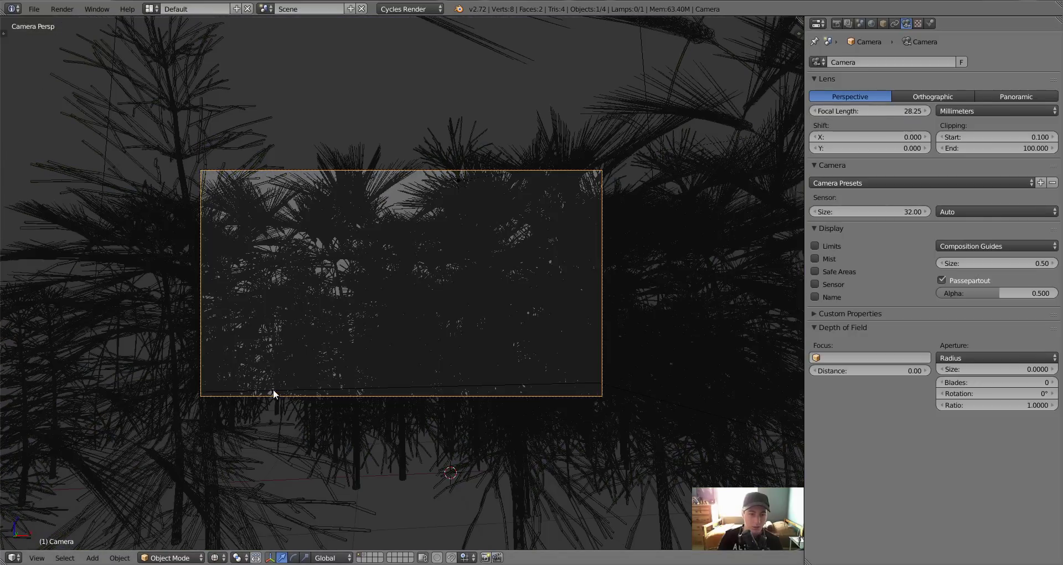
{"action": "key", "text": "z"}
{"action": "key", "text": "r"}
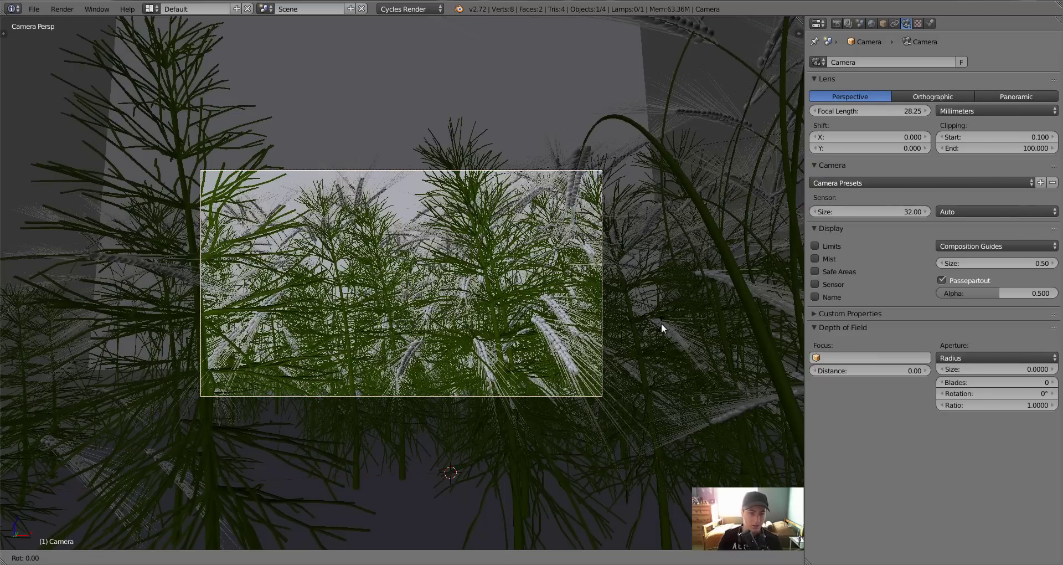
{"action": "key", "text": "x"}
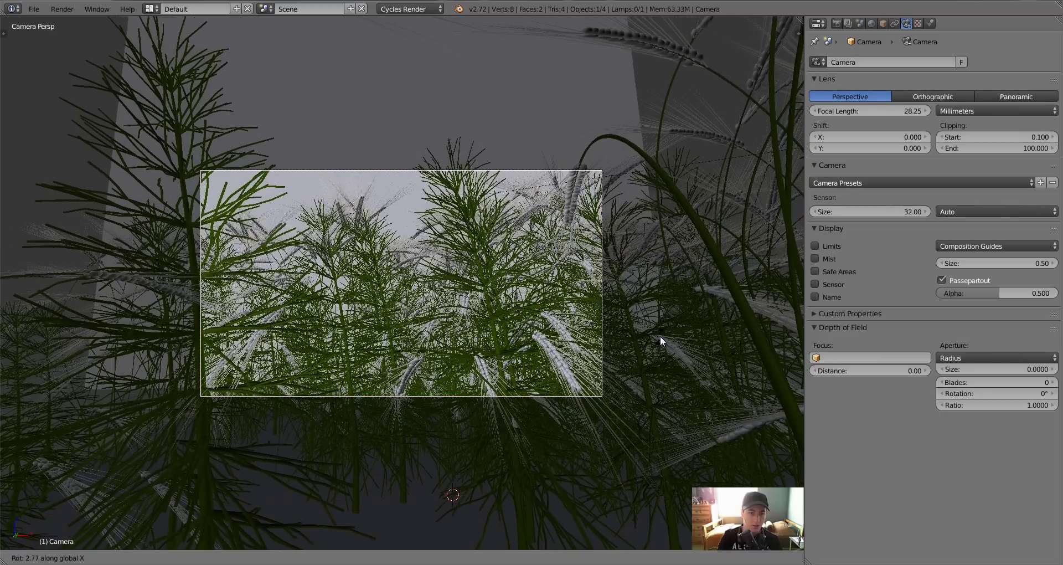
{"action": "left_click", "coordinate": [660, 335]}
Step: Reposition the camera, drop the focal length to 27.18, and give it a slight roll
{"action": "key", "text": "g"}
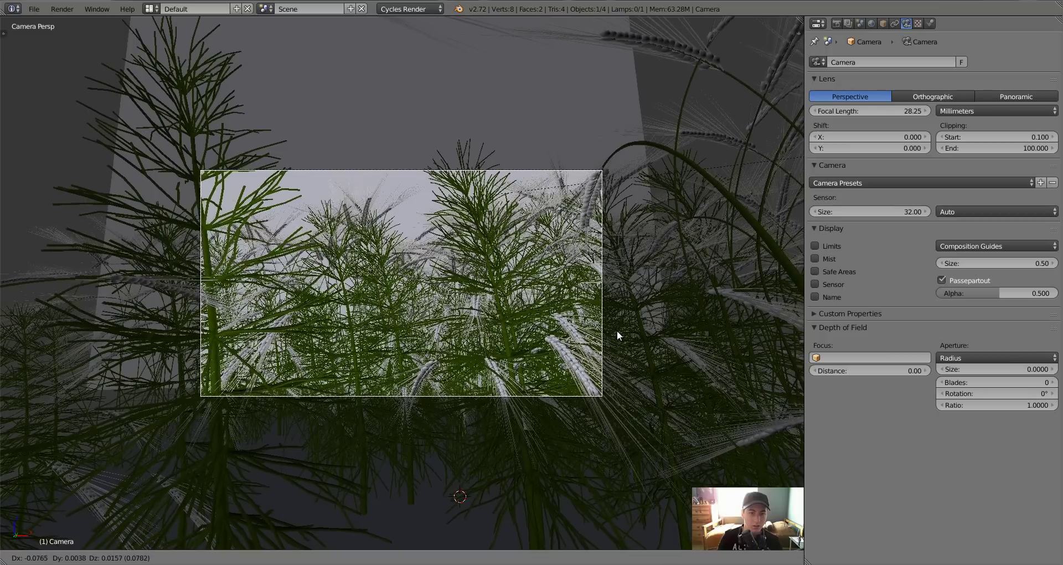
{"action": "left_click", "coordinate": [615, 330]}
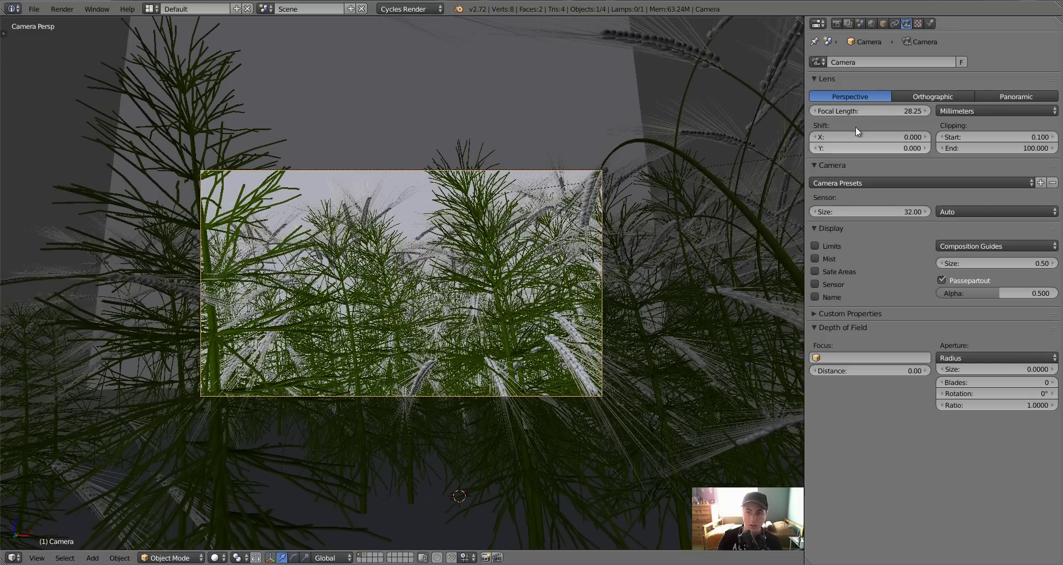
{"action": "left_click_drag", "start_coordinate": [850, 111], "coordinate": [797, 111]}
{"action": "key", "text": "r"}
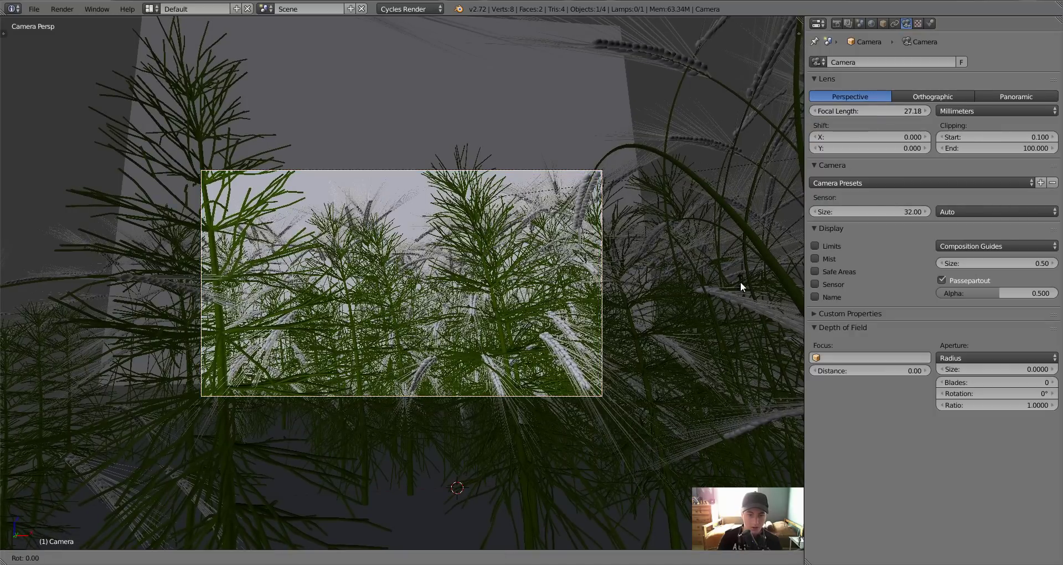
{"action": "right_click", "coordinate": [739, 278]}
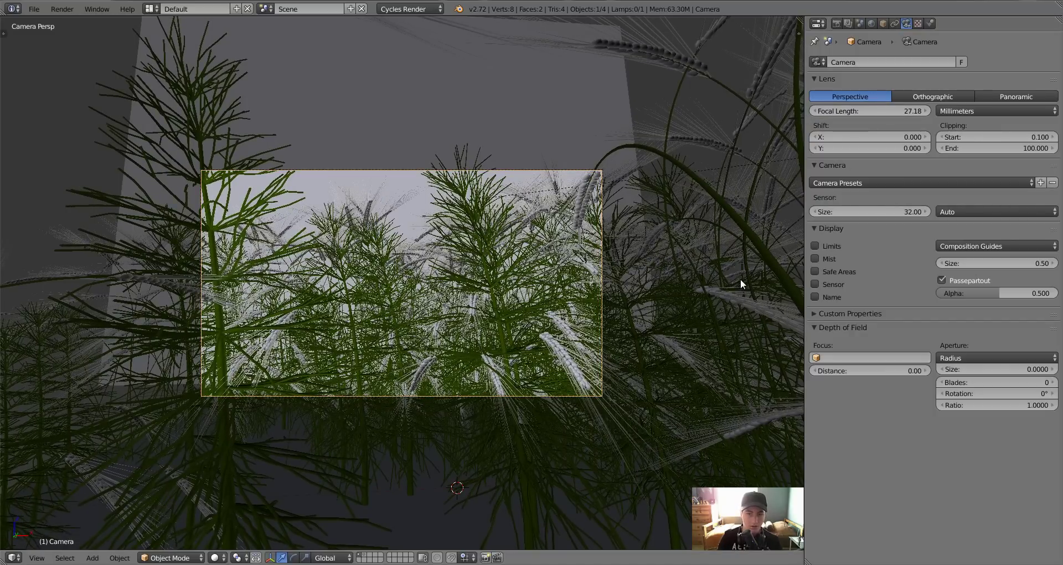
{"action": "key", "text": "r"}
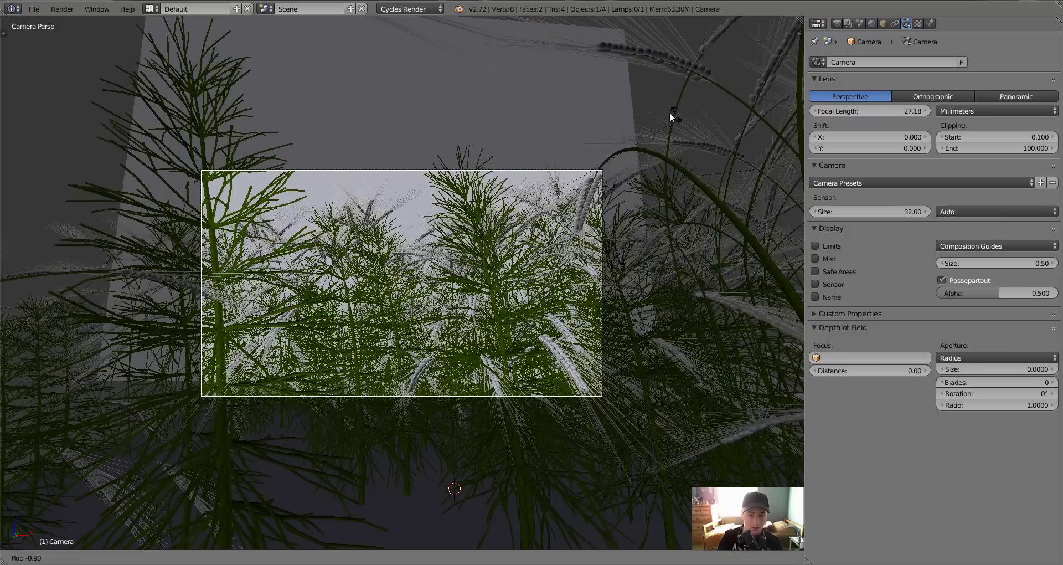
{"action": "left_click", "coordinate": [658, 109]}
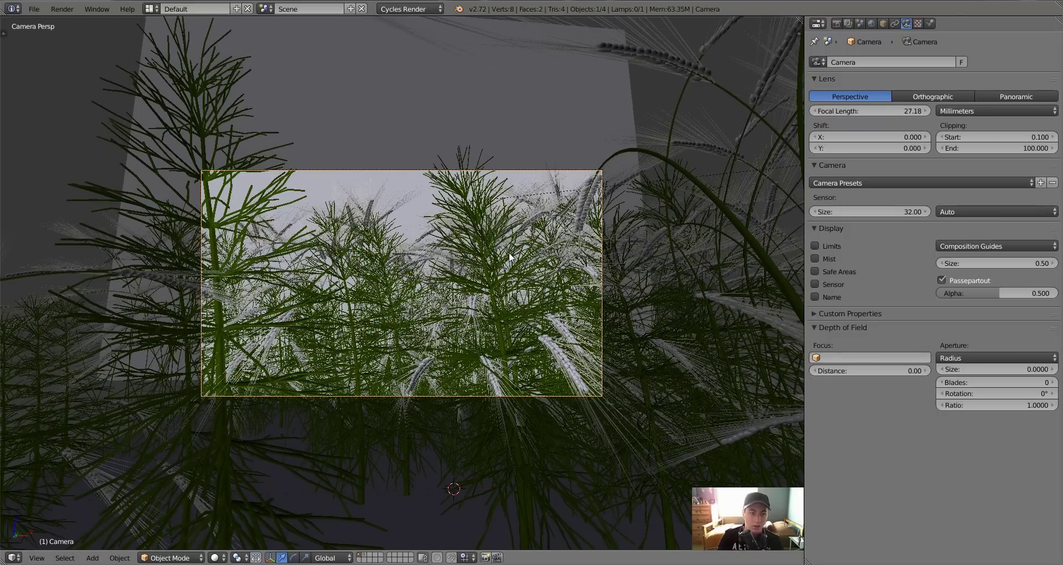
Step: Shrink, lower, then slightly enlarge the forest backdrop plane, and select the camera
{"action": "right_click", "coordinate": [452, 165]}
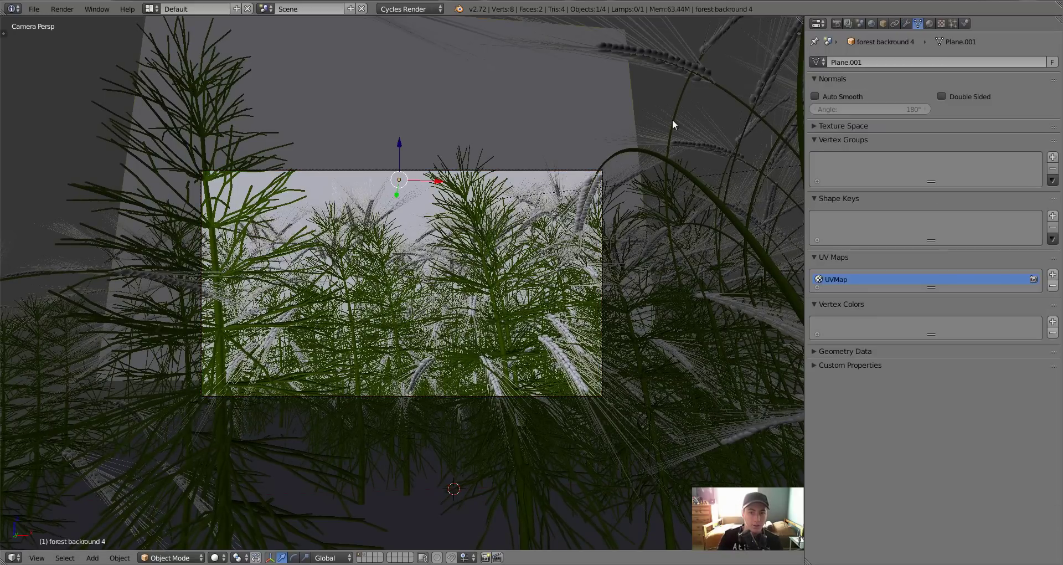
{"action": "key", "text": "s"}
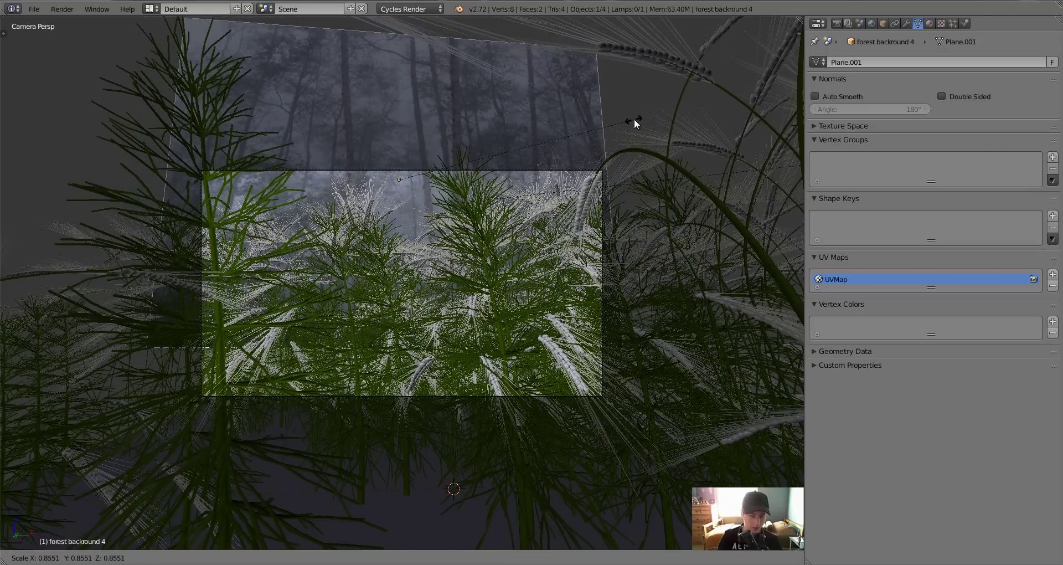
{"action": "left_click", "coordinate": [635, 120]}
{"action": "key", "text": "g"}
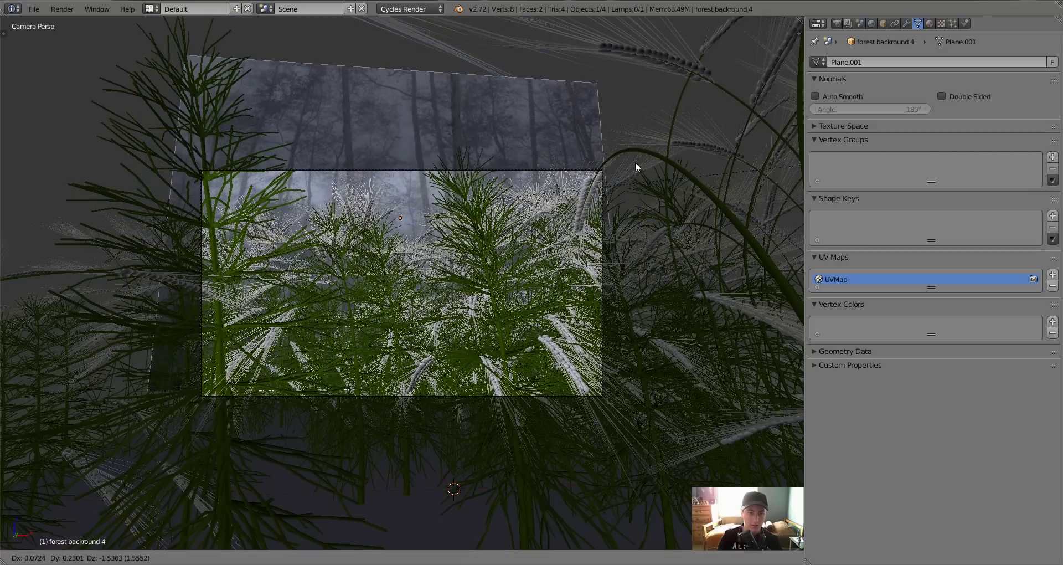
{"action": "left_click", "coordinate": [636, 168]}
{"action": "key", "text": "s"}
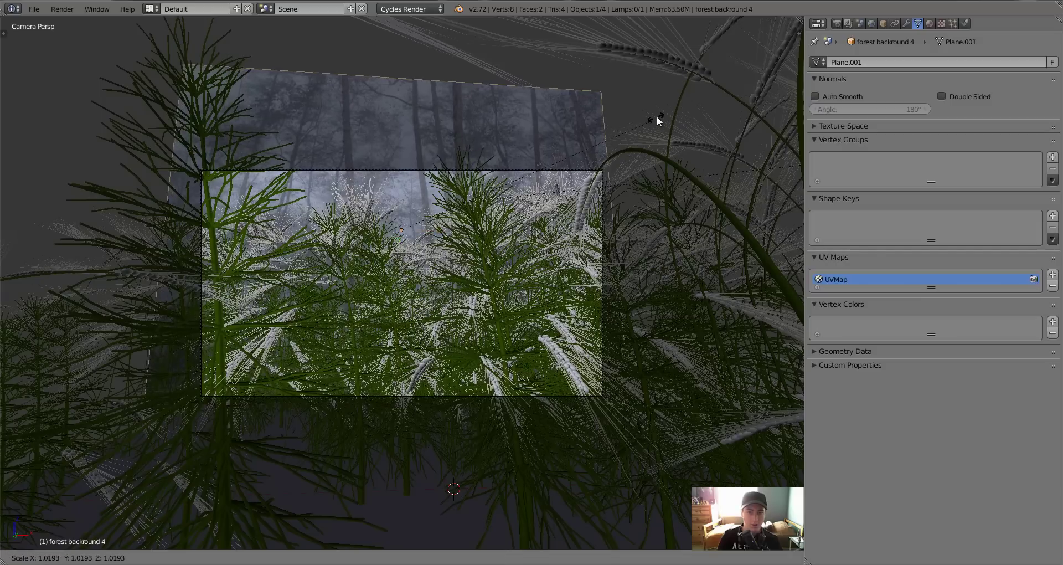
{"action": "left_click", "coordinate": [657, 116]}
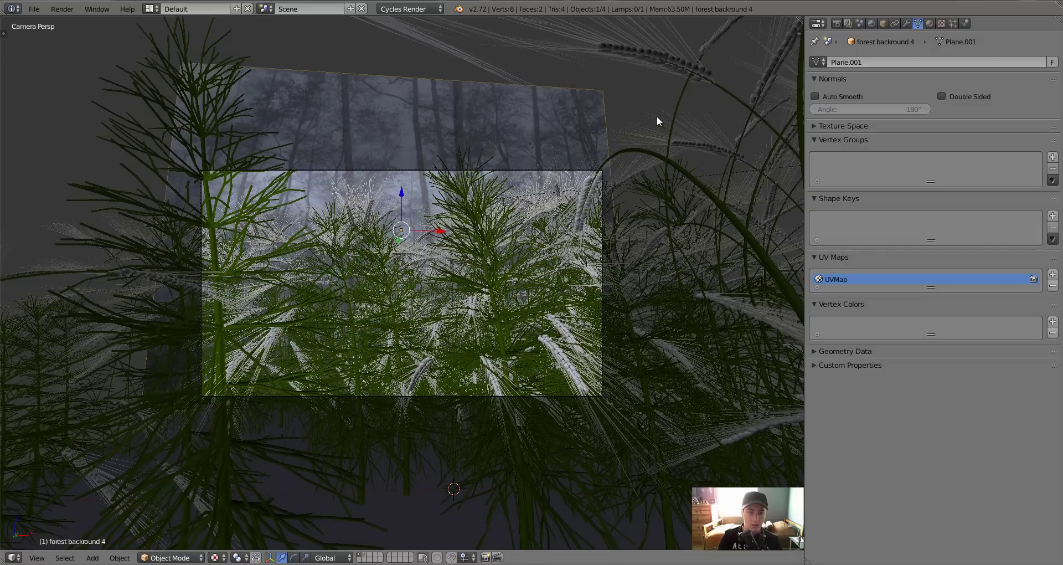
{"action": "right_click", "coordinate": [588, 173]}
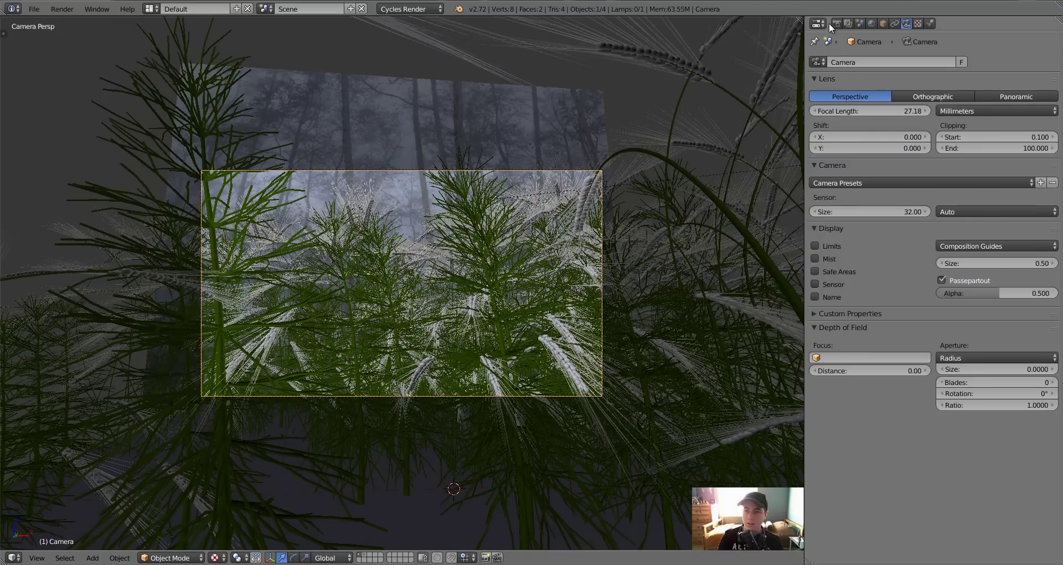
Step: Centre the camera in a top view and turn on its Limits display
{"action": "middle_click_drag", "start_coordinate": [473, 314], "coordinate": [450, 347]}
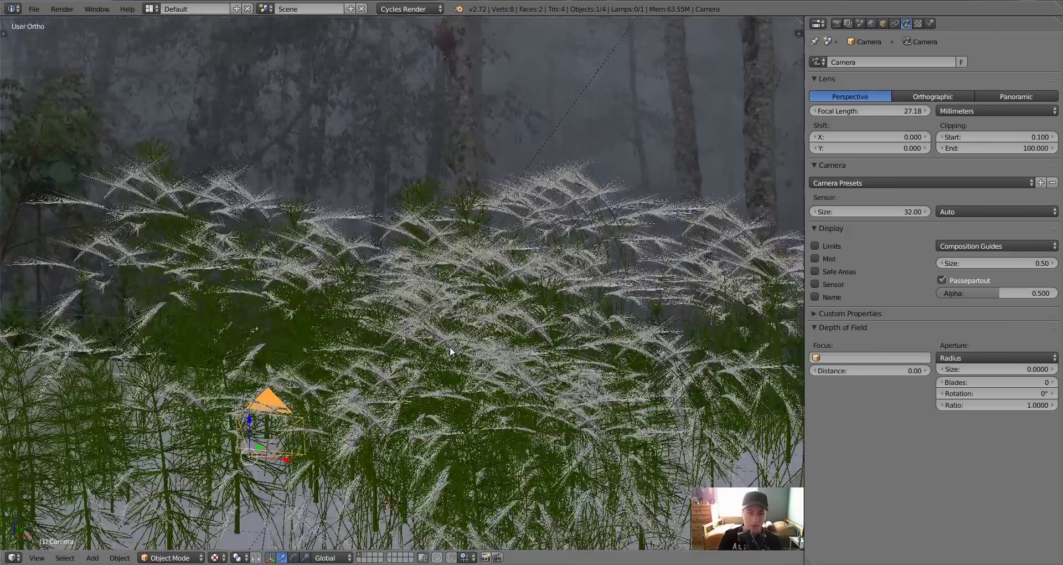
{"action": "key", "text": "KP_7"}
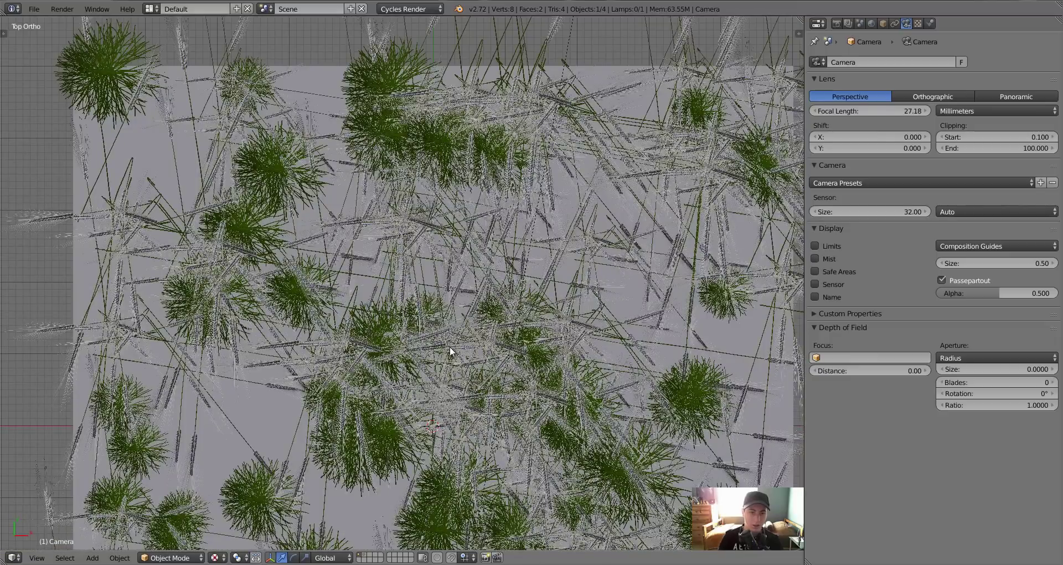
{"action": "scroll", "coordinate": [450, 346], "scroll_direction": "down", "scroll_amount": 2}
{"action": "middle_click_drag", "start_coordinate": [431, 304], "coordinate": [424, 180], "text": "shift"}
{"action": "scroll", "coordinate": [424, 181], "scroll_direction": "up", "scroll_amount": 1}
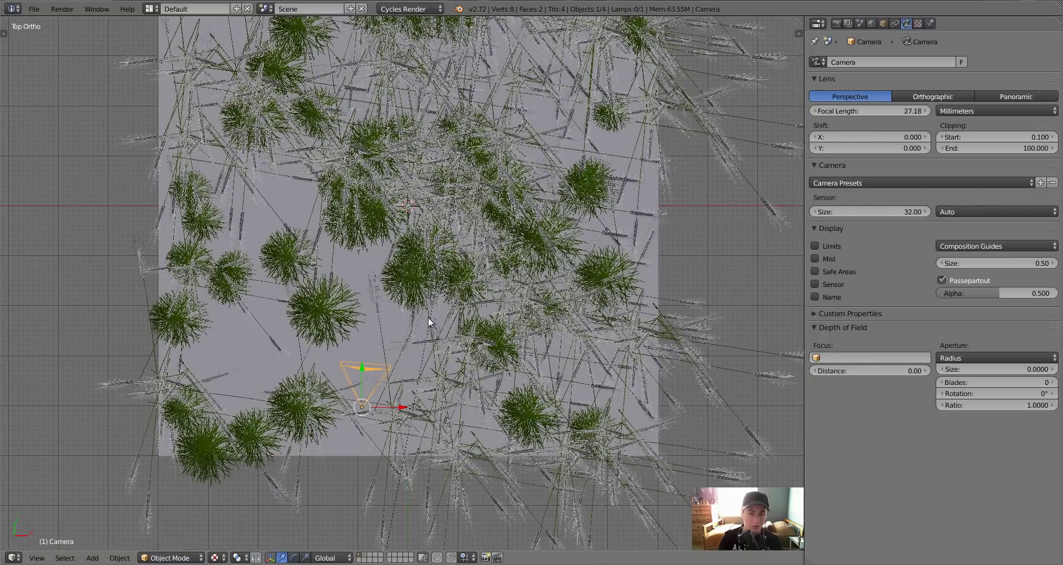
{"action": "scroll", "coordinate": [428, 317], "scroll_direction": "up", "scroll_amount": 2}
{"action": "middle_click_drag", "start_coordinate": [431, 361], "coordinate": [450, 201], "text": "shift"}
{"action": "scroll", "coordinate": [463, 410], "scroll_direction": "up", "scroll_amount": 1}
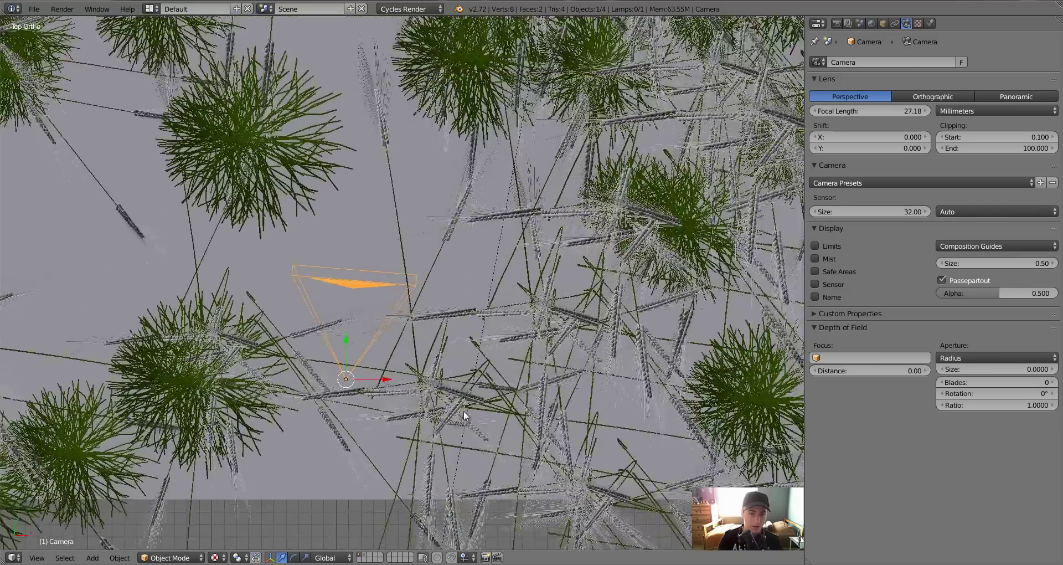
{"action": "scroll", "coordinate": [465, 412], "scroll_direction": "up", "scroll_amount": 3, "text": "shift"}
{"action": "scroll", "coordinate": [467, 414], "scroll_direction": "down", "scroll_amount": 3}
{"action": "scroll", "coordinate": [464, 410], "scroll_direction": "up", "scroll_amount": 1}
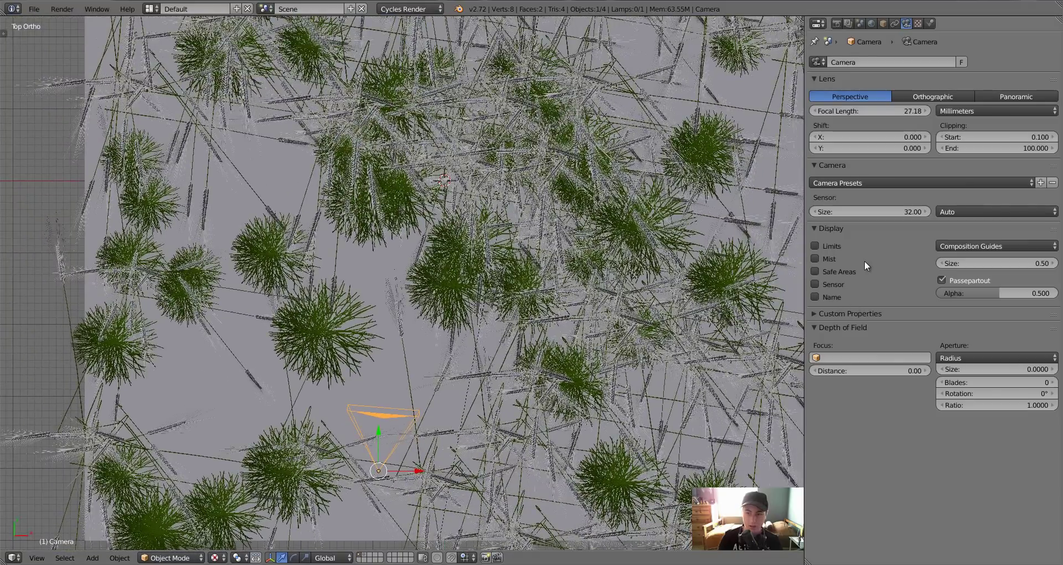
{"action": "left_click", "coordinate": [832, 245]}
Step: Set the camera's depth-of-field focus distance to 2.69 and check it through the camera
{"action": "left_click_drag", "start_coordinate": [845, 371], "coordinate": [898, 355]}
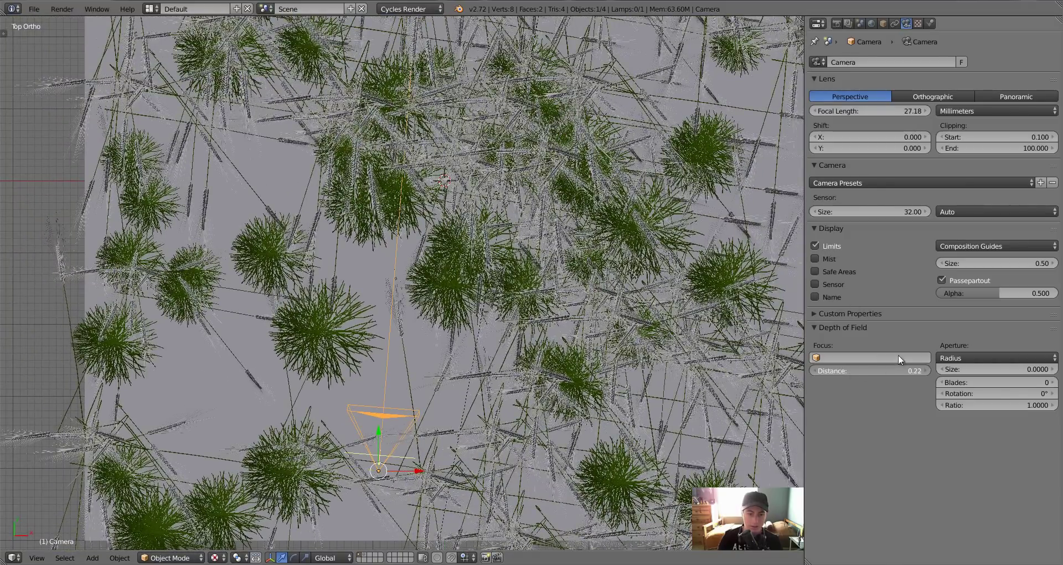
{"action": "left_click_drag", "start_coordinate": [1012, 334], "coordinate": [999, 335]}
{"action": "left_click_drag", "start_coordinate": [999, 335], "coordinate": [998, 336]}
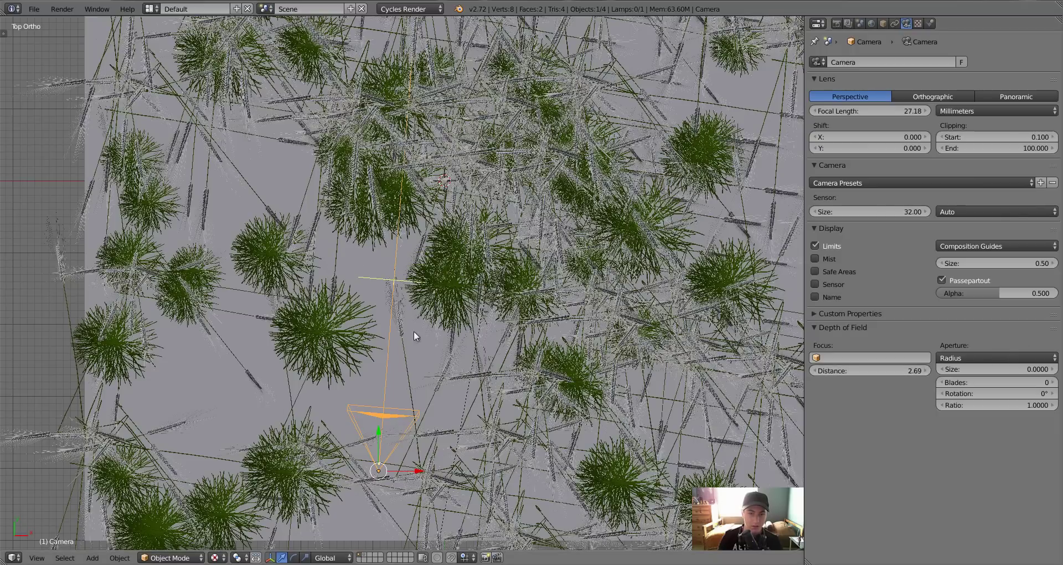
{"action": "key", "text": "KP_0"}
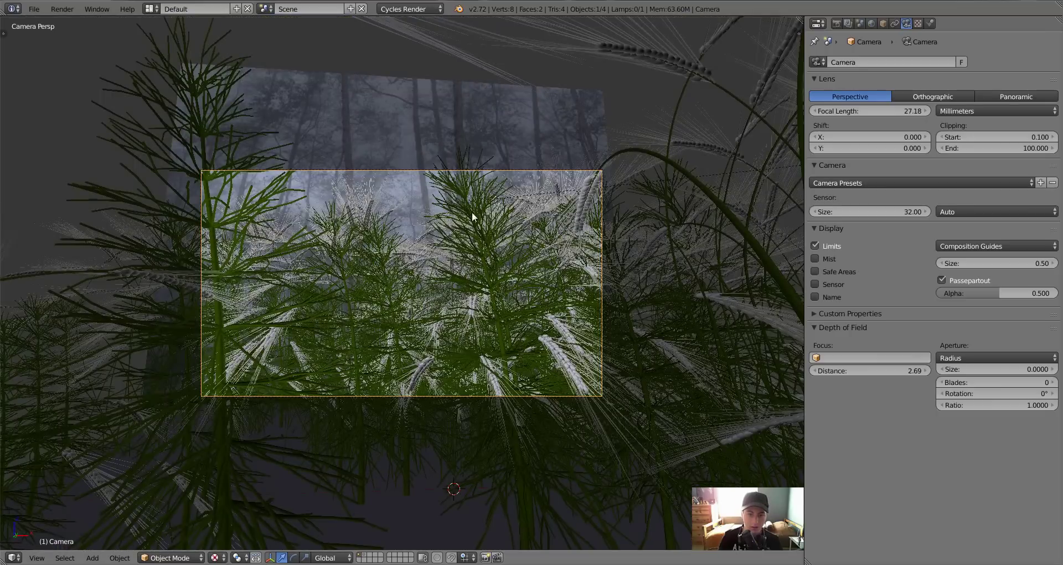
{"action": "key", "text": "KP_7"}
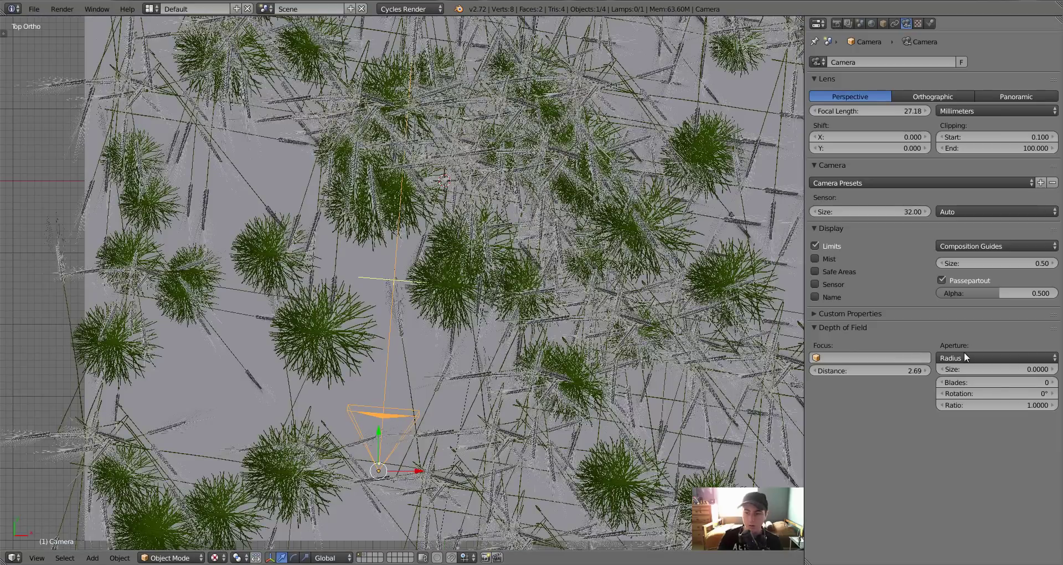
Step: Switch the aperture type to F/stop with an f-number of 1.0
{"action": "left_click", "coordinate": [964, 353]}
{"action": "left_click", "coordinate": [963, 331]}
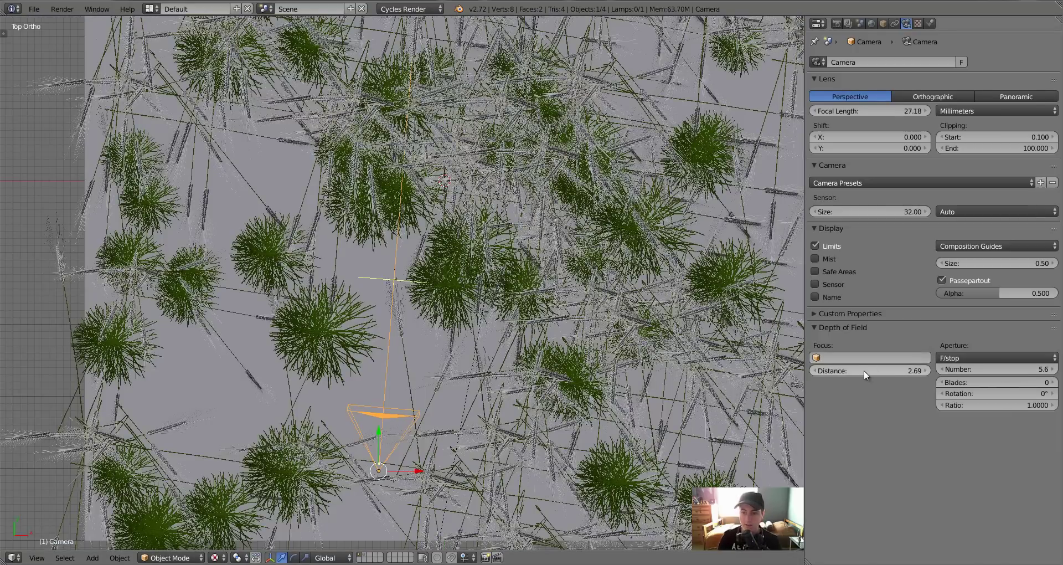
{"action": "left_click", "coordinate": [1007, 367]}
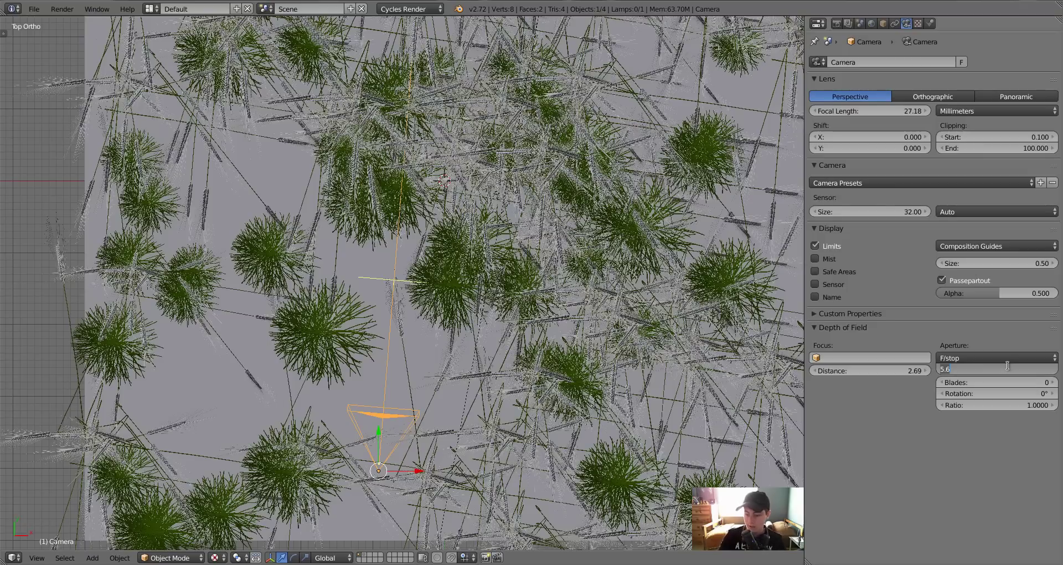
{"action": "type", "text": "0.2"}
{"action": "key", "text": "Return"}
{"action": "left_click", "coordinate": [1007, 366]}
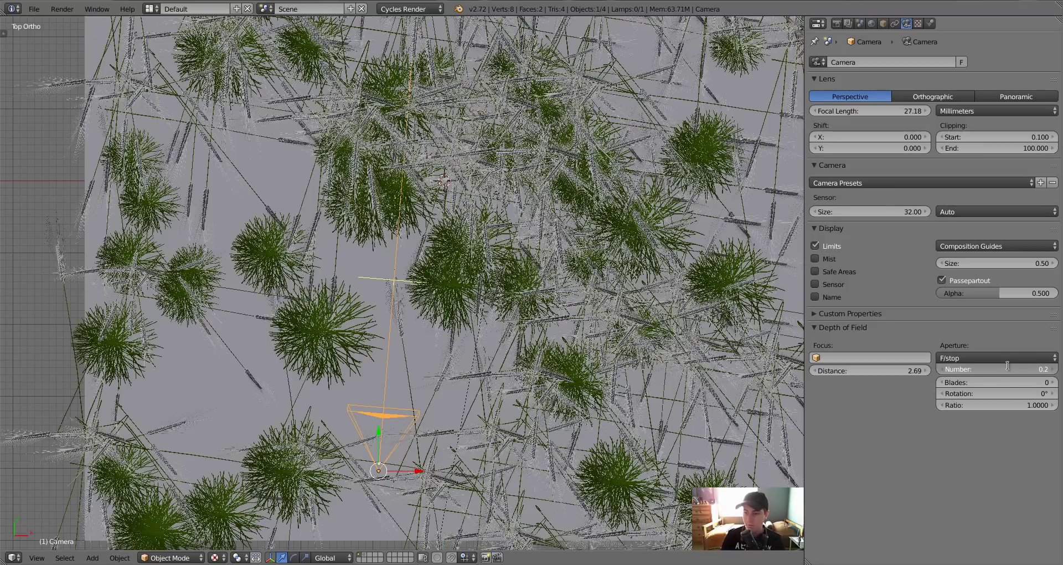
{"action": "type", "text": "1"}
{"action": "key", "text": "Return"}
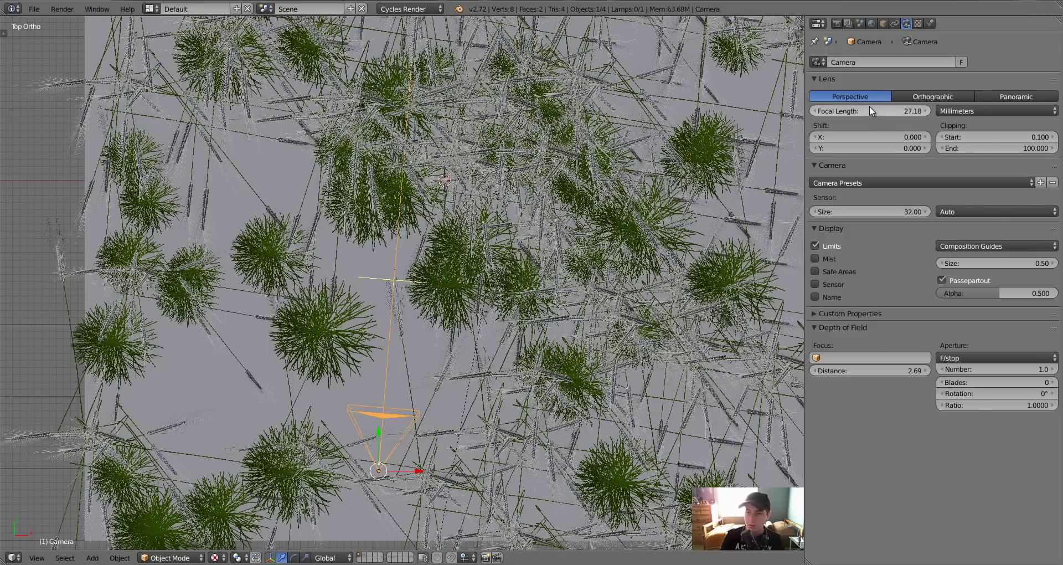
Step: Enable border rendering and apply the Widescreen Hd 1080P resolution preset
{"action": "left_click", "coordinate": [837, 24]}
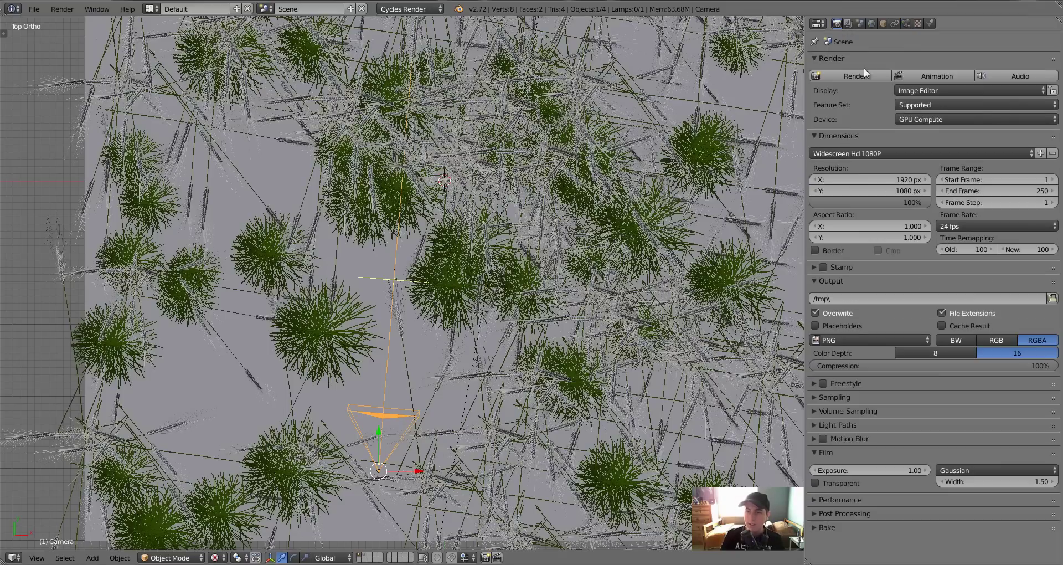
{"action": "left_click", "coordinate": [836, 249]}
{"action": "middle_click_drag", "start_coordinate": [443, 299], "coordinate": [441, 319]}
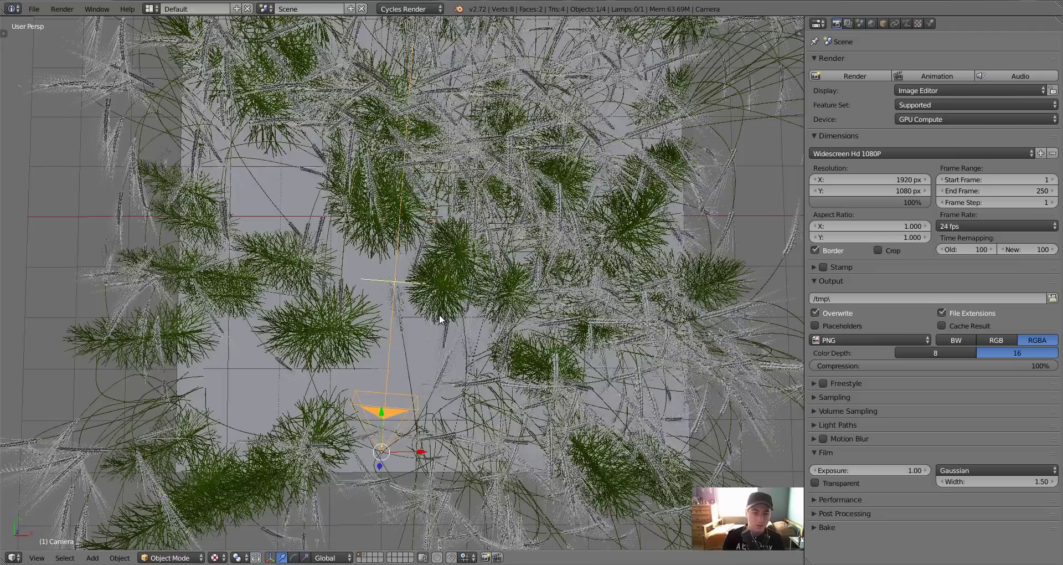
{"action": "key", "text": "KP_0"}
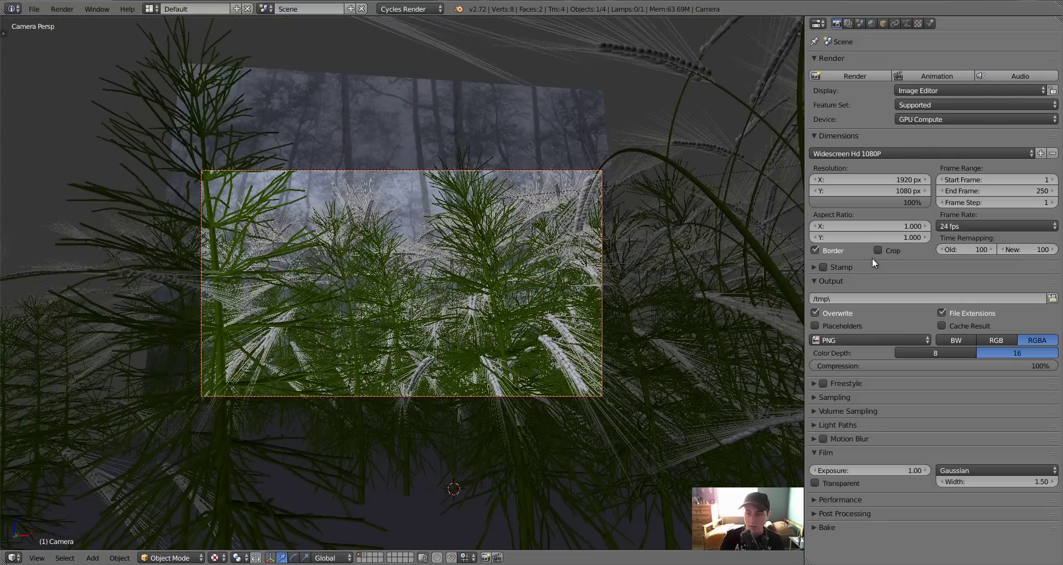
{"action": "left_click", "coordinate": [867, 154]}
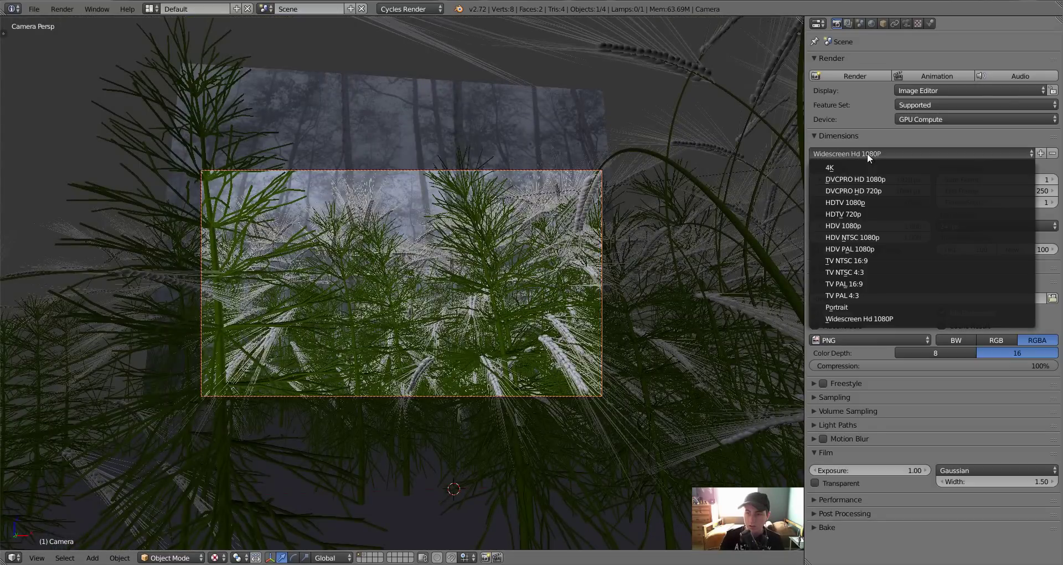
{"action": "left_click", "coordinate": [872, 314]}
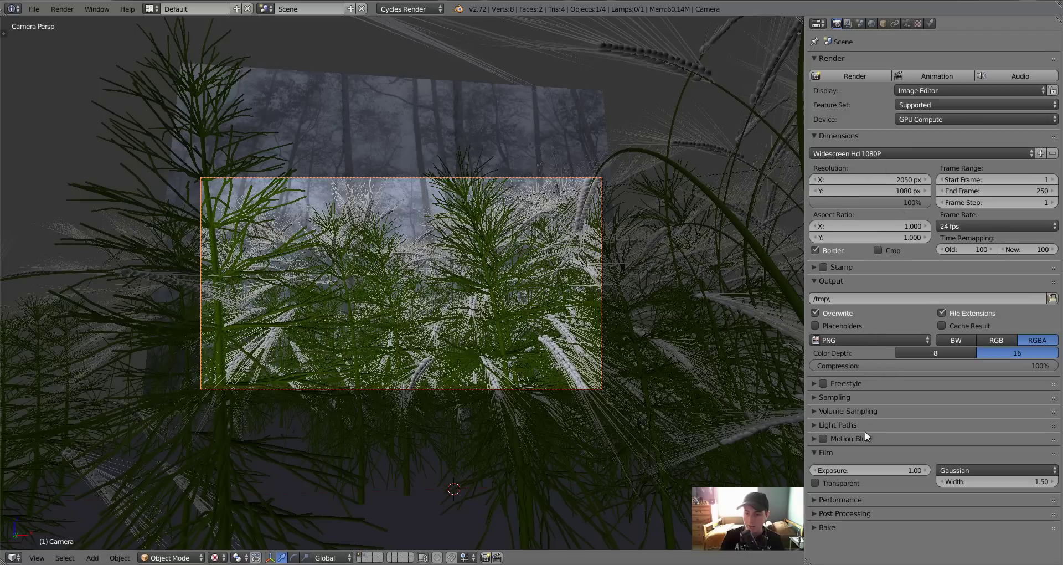
Step: Apply the Full Global Illumination light-path preset and set render samples to 150
{"action": "left_click", "coordinate": [851, 426]}
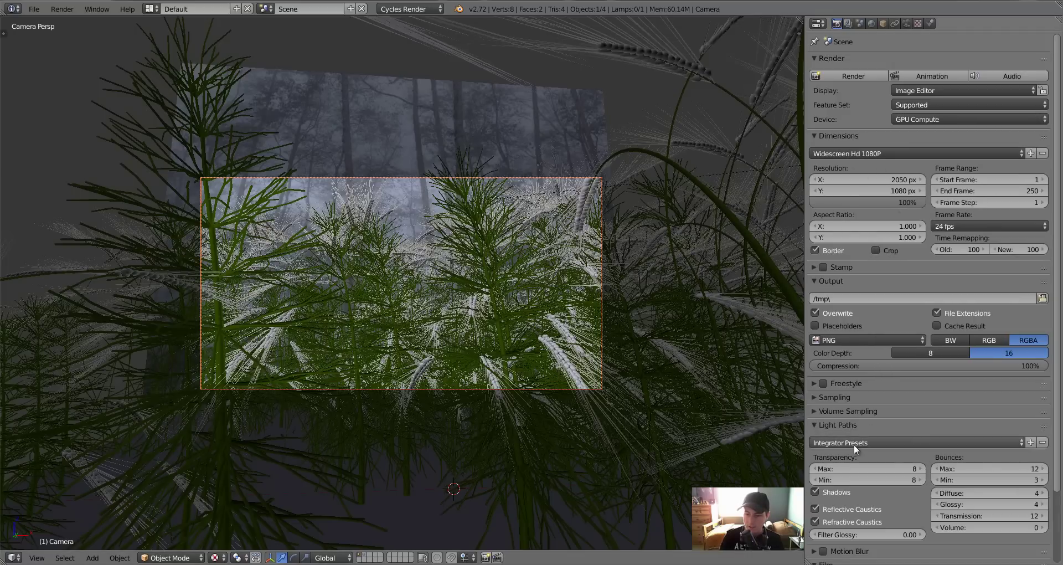
{"action": "left_click", "coordinate": [853, 443]}
{"action": "left_click", "coordinate": [857, 469]}
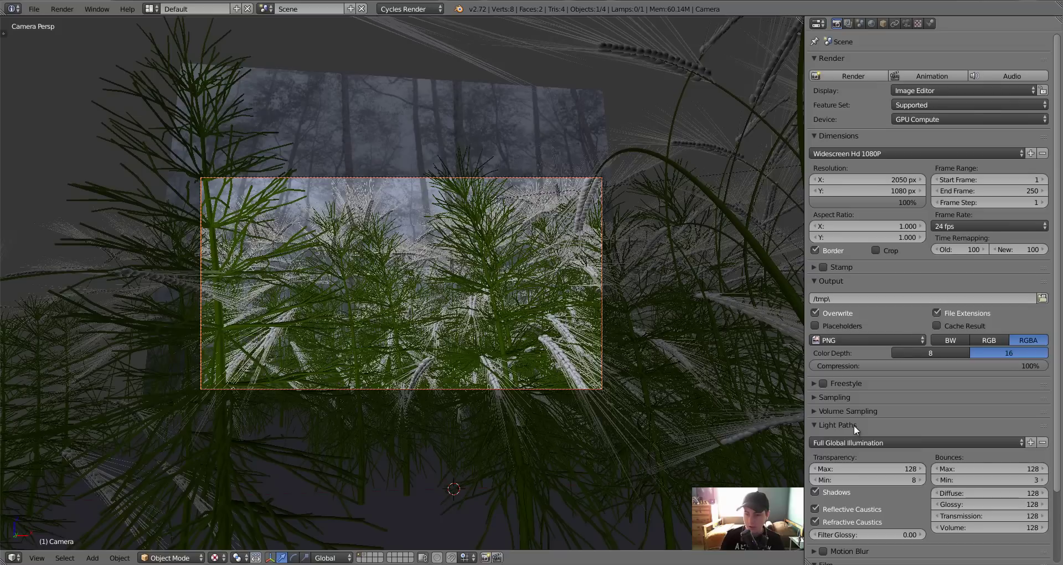
{"action": "left_click", "coordinate": [854, 424]}
{"action": "left_click", "coordinate": [855, 397]}
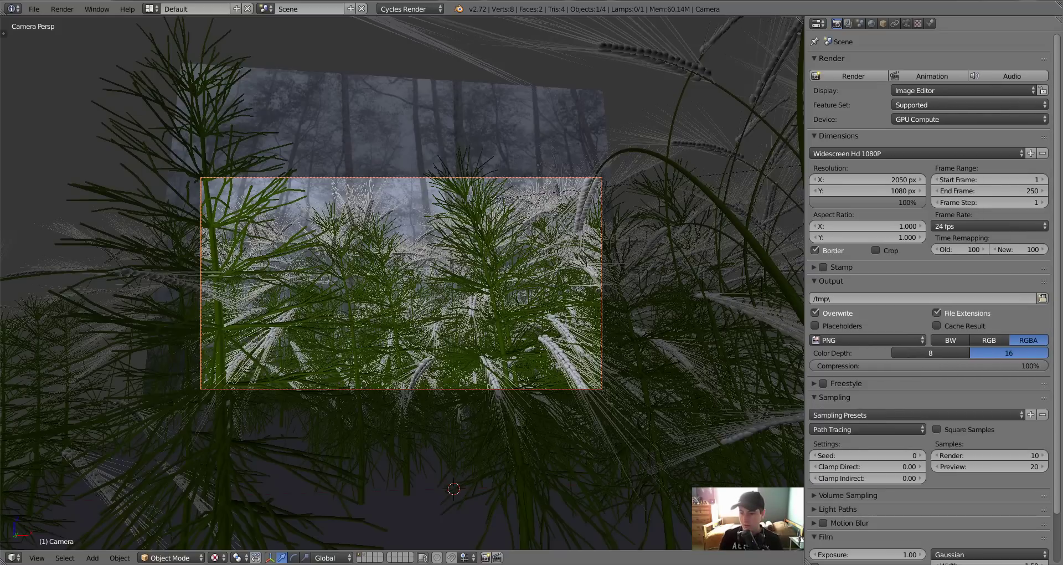
{"action": "left_click", "coordinate": [984, 455]}
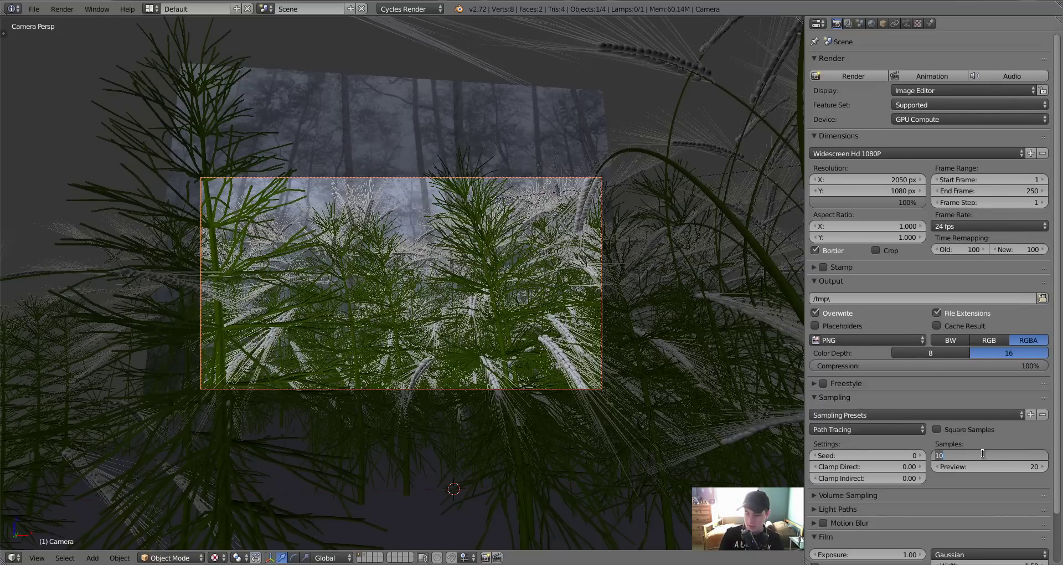
{"action": "type", "text": "150"}
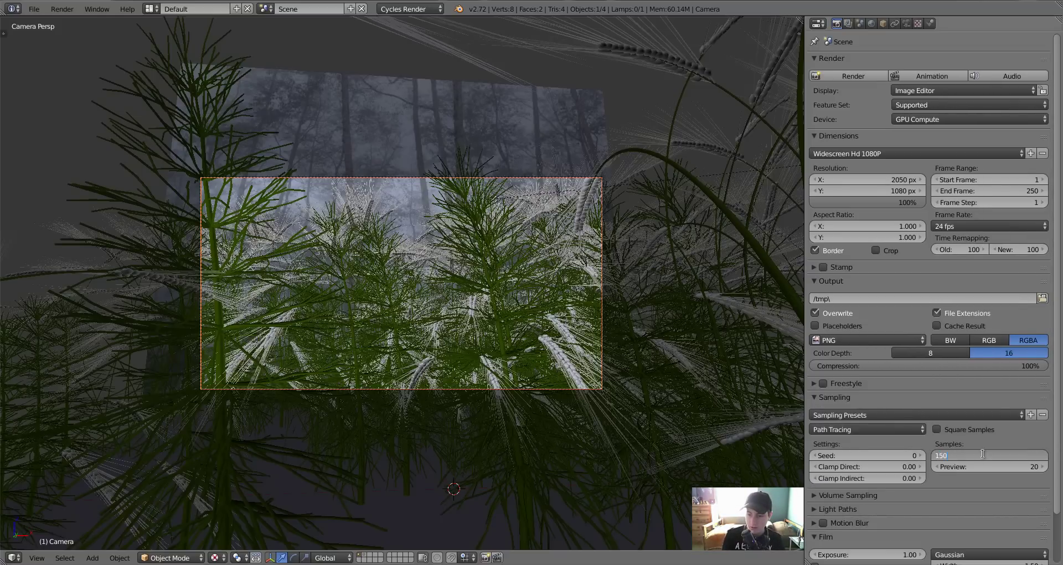
{"action": "key", "text": "Return"}
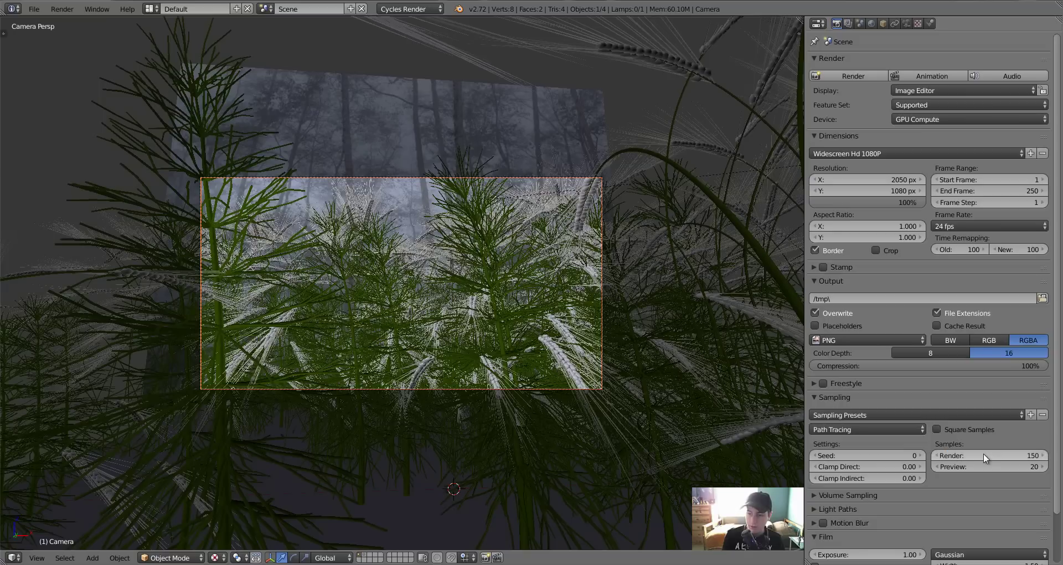
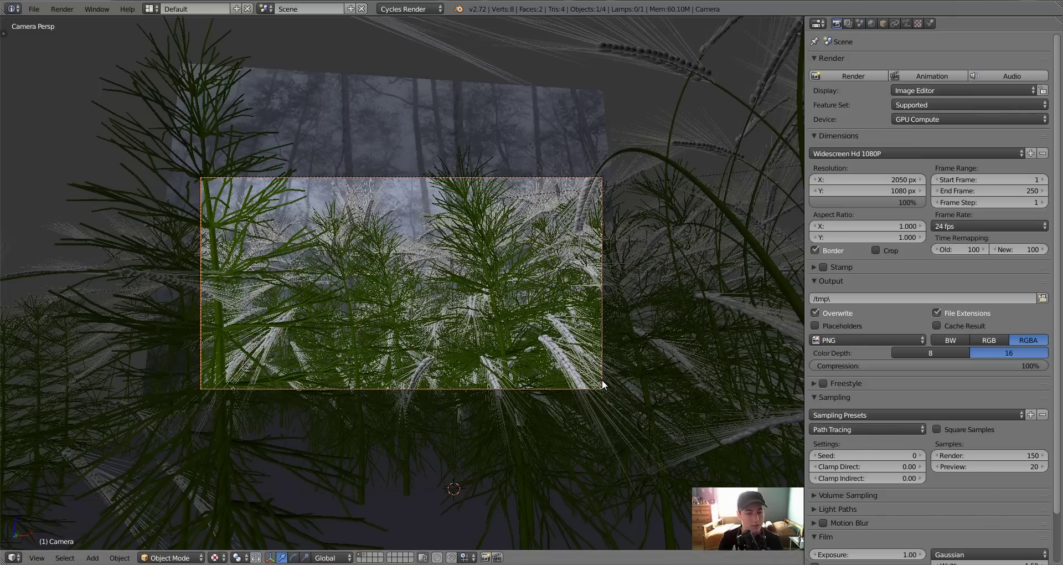
Step: Preview the foggy grass shot in Rendered shading, then return to normal shading
{"action": "key", "text": "shift+z"}
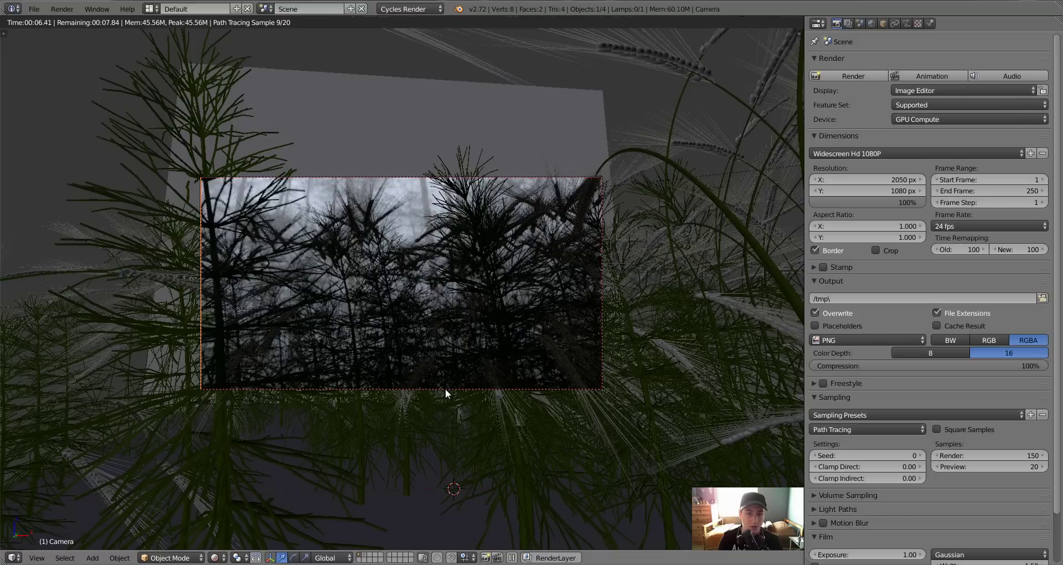
{"action": "key", "text": "shift+z"}
Step: Select the forest background plane and turn off its Shadow ray visibility
{"action": "right_click", "coordinate": [399, 107]}
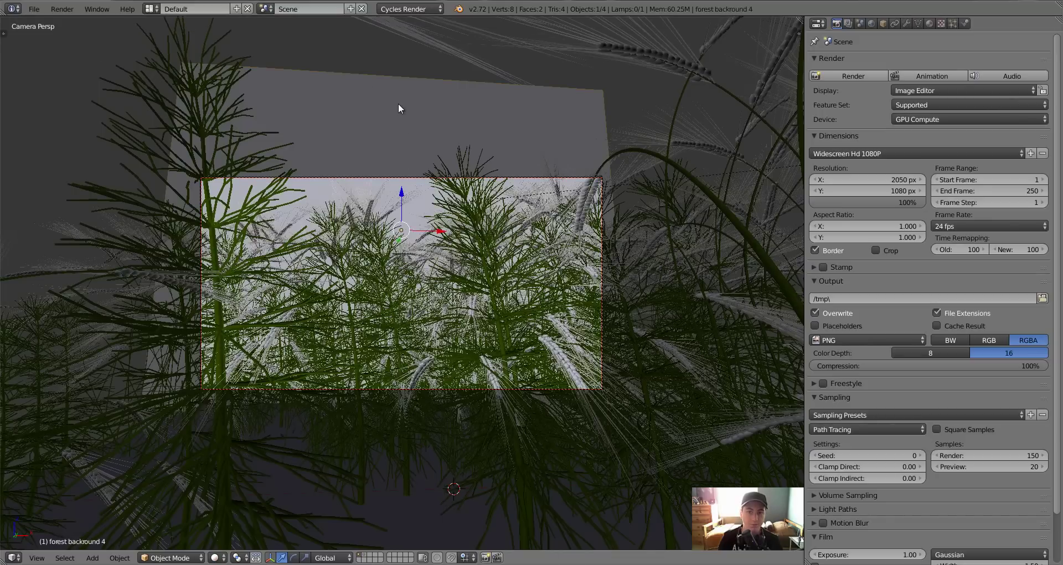
{"action": "left_click", "coordinate": [883, 24]}
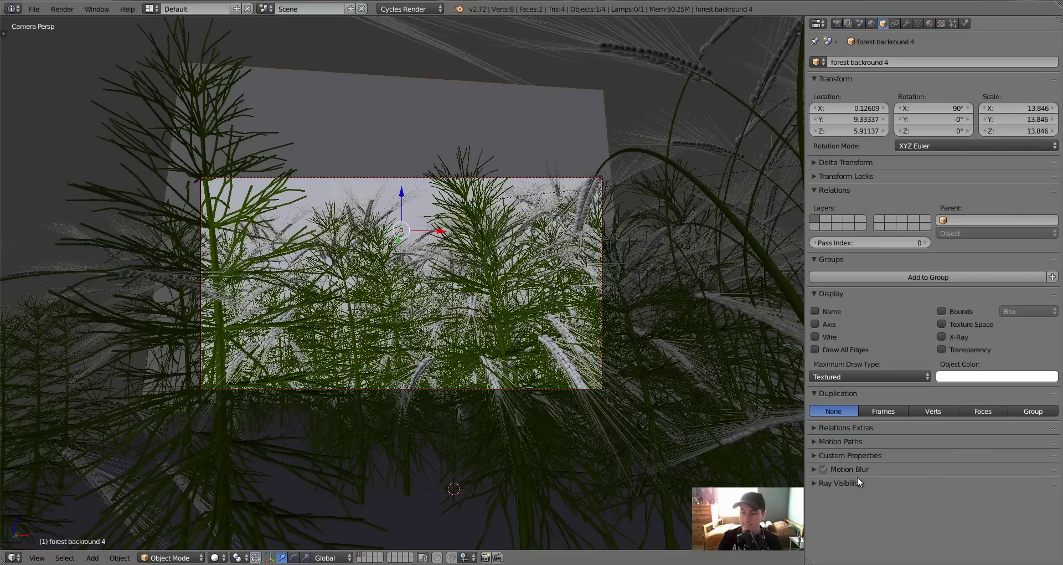
{"action": "left_click", "coordinate": [872, 483]}
{"action": "left_click", "coordinate": [962, 528]}
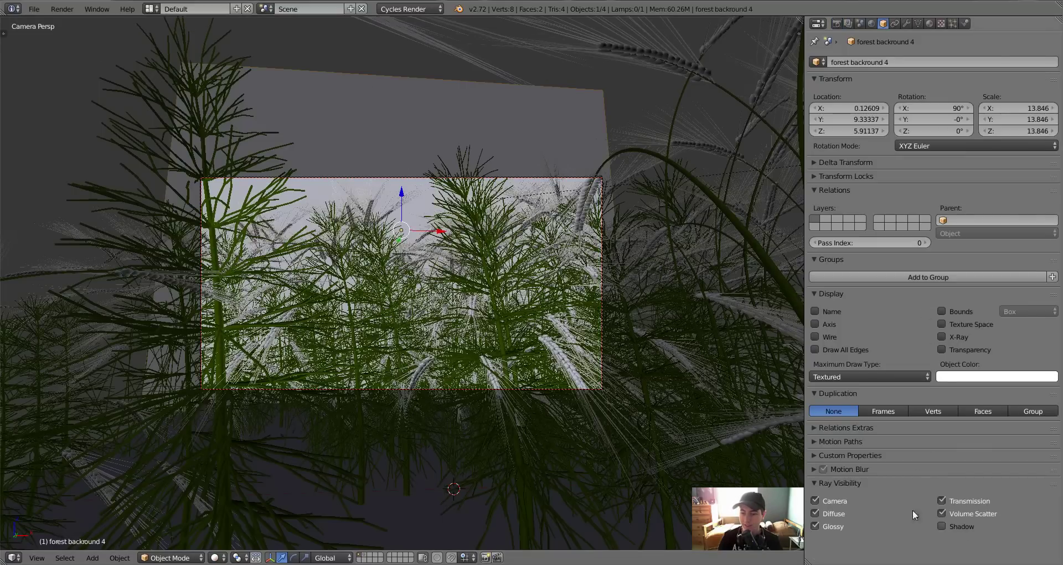
{"action": "left_click", "coordinate": [857, 486]}
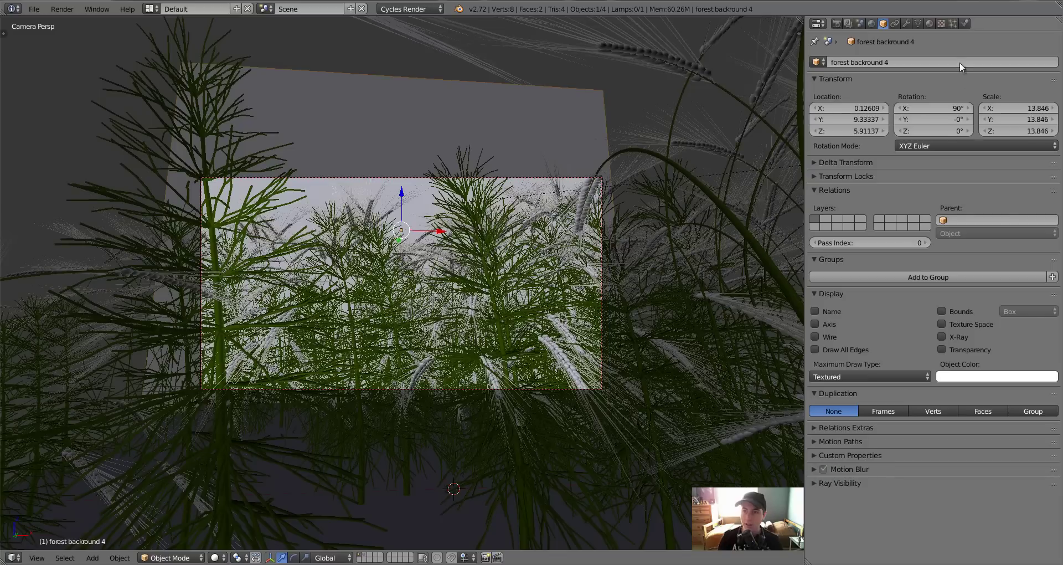
Step: Inspect the plane's emission material and its forest backround 4.jpg image texture settings
{"action": "left_click", "coordinate": [932, 23]}
{"action": "left_click", "coordinate": [968, 198]}
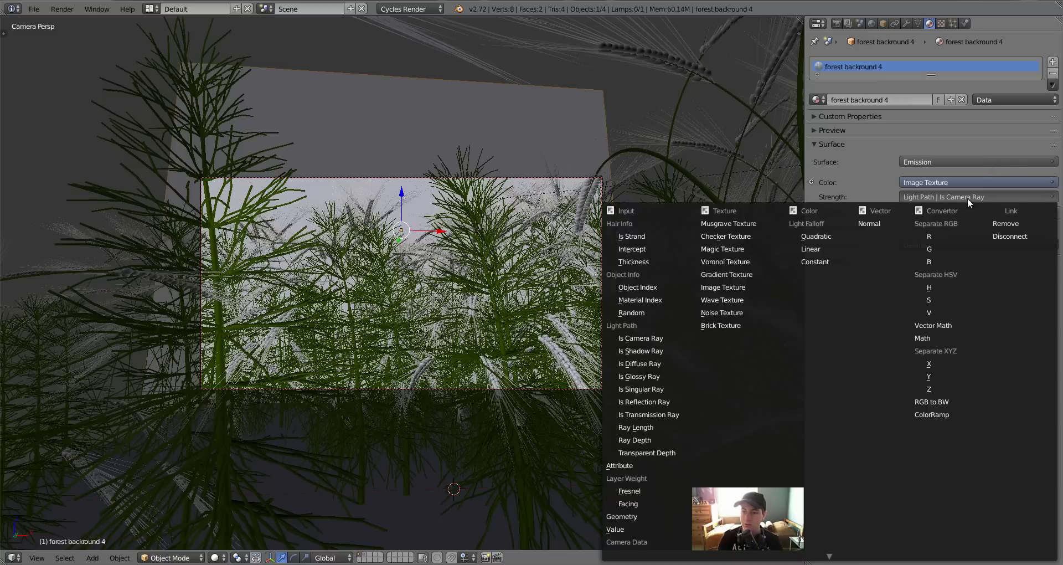
{"action": "left_click", "coordinate": [1003, 221]}
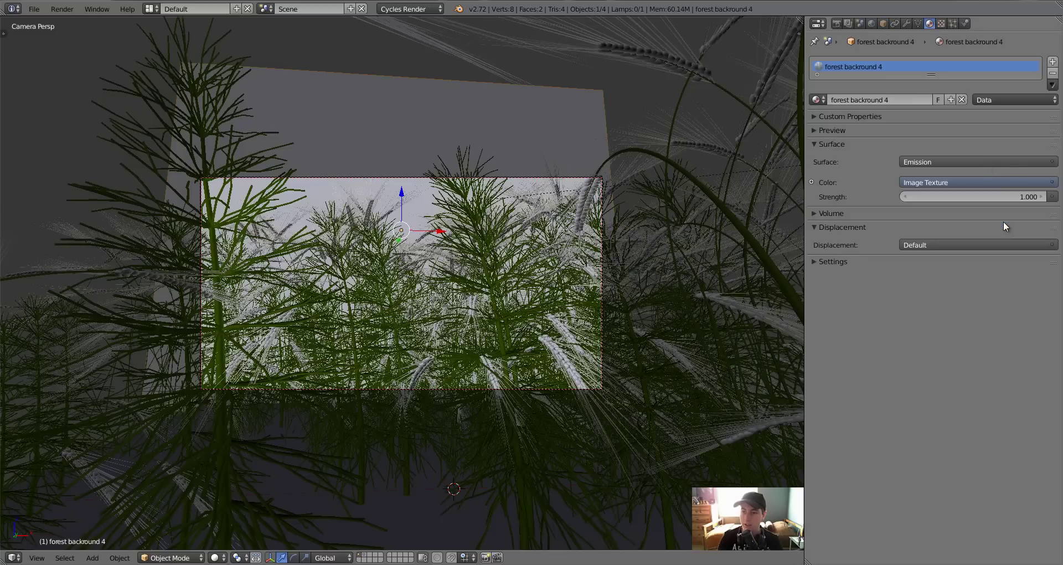
{"action": "left_click", "coordinate": [811, 182]}
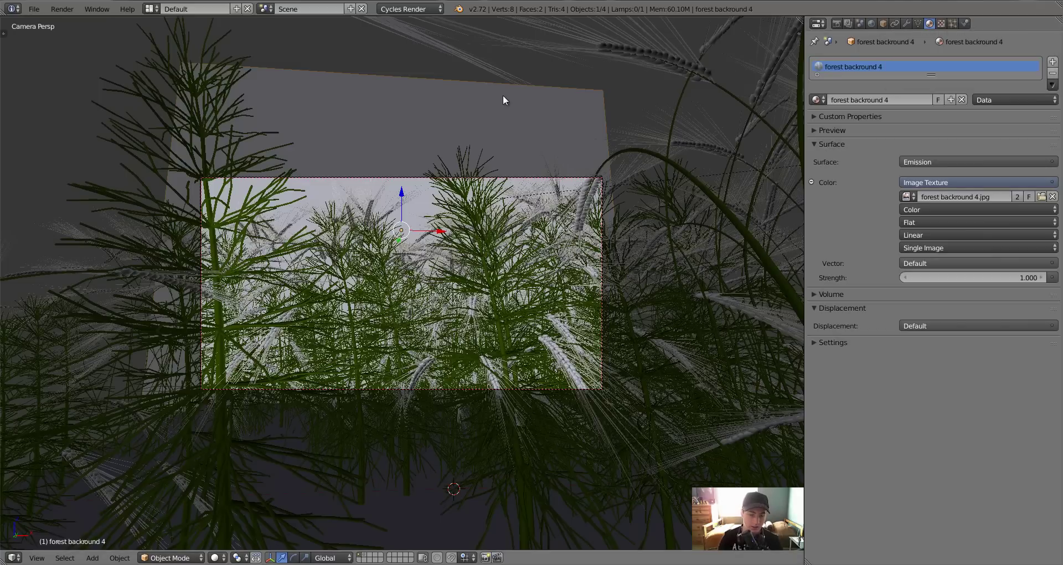
{"action": "left_click", "coordinate": [883, 25]}
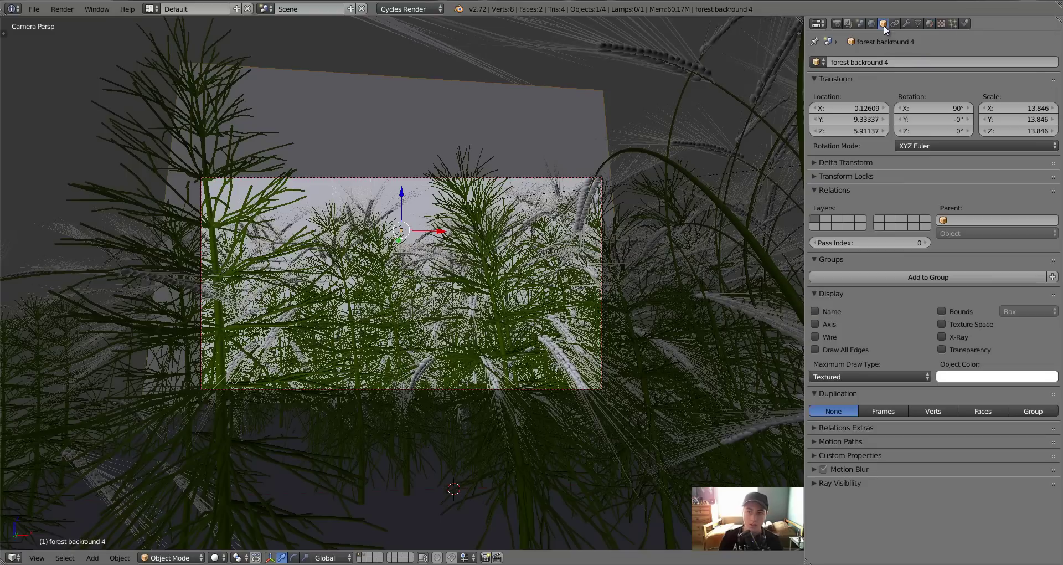
{"action": "left_click", "coordinate": [858, 481]}
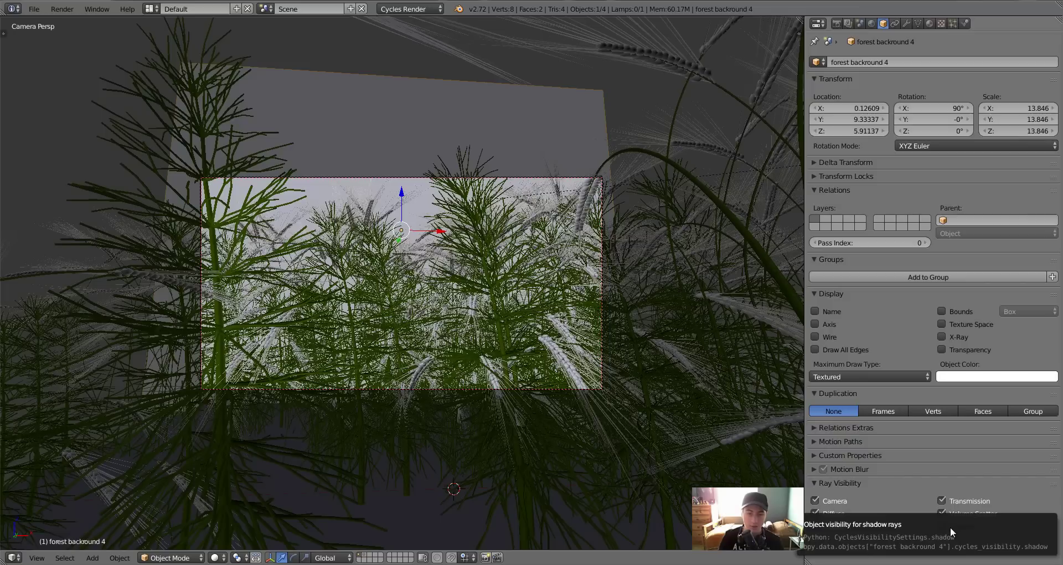
{"action": "left_click", "coordinate": [929, 23]}
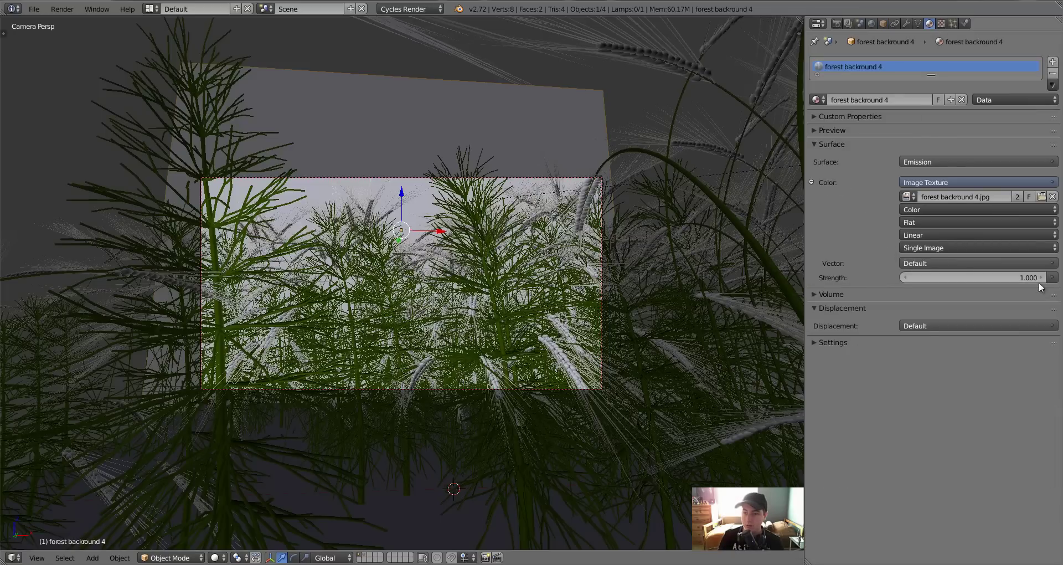
Step: Nudge the background plane's position and check a rendered preview of the backdrop
{"action": "left_click", "coordinate": [1052, 278]}
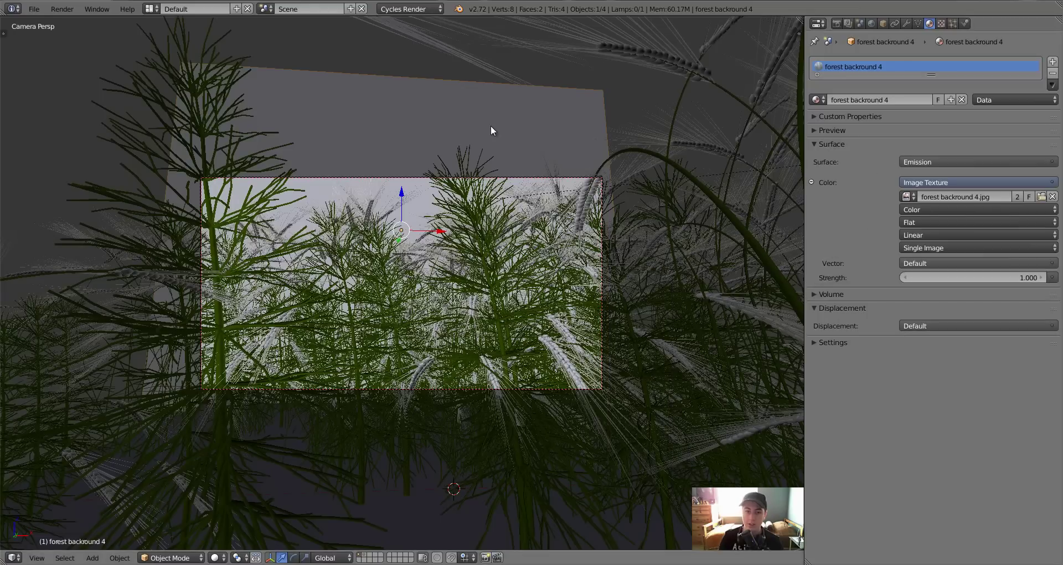
{"action": "key", "text": "g"}
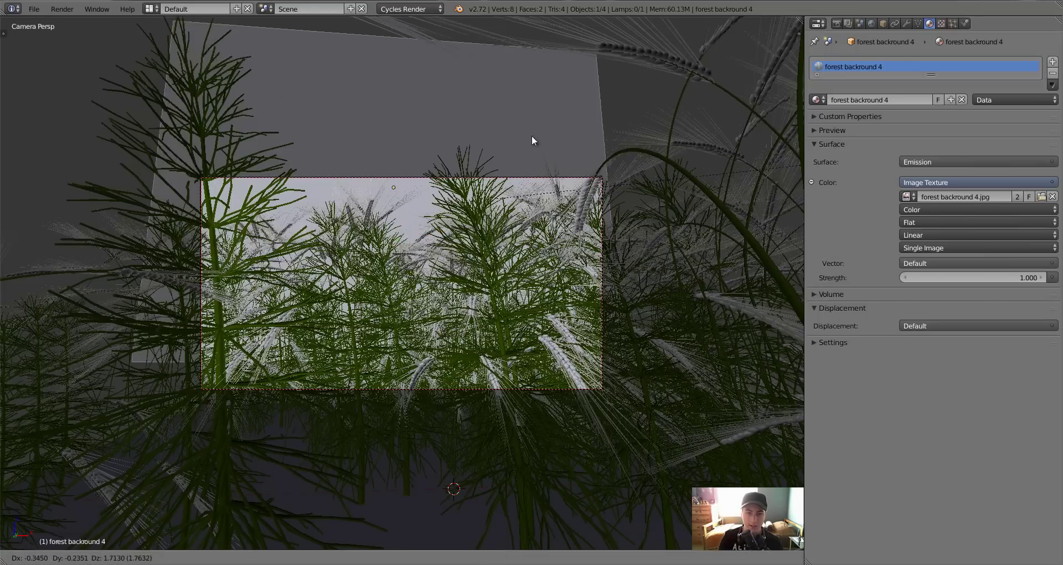
{"action": "left_click", "coordinate": [542, 120]}
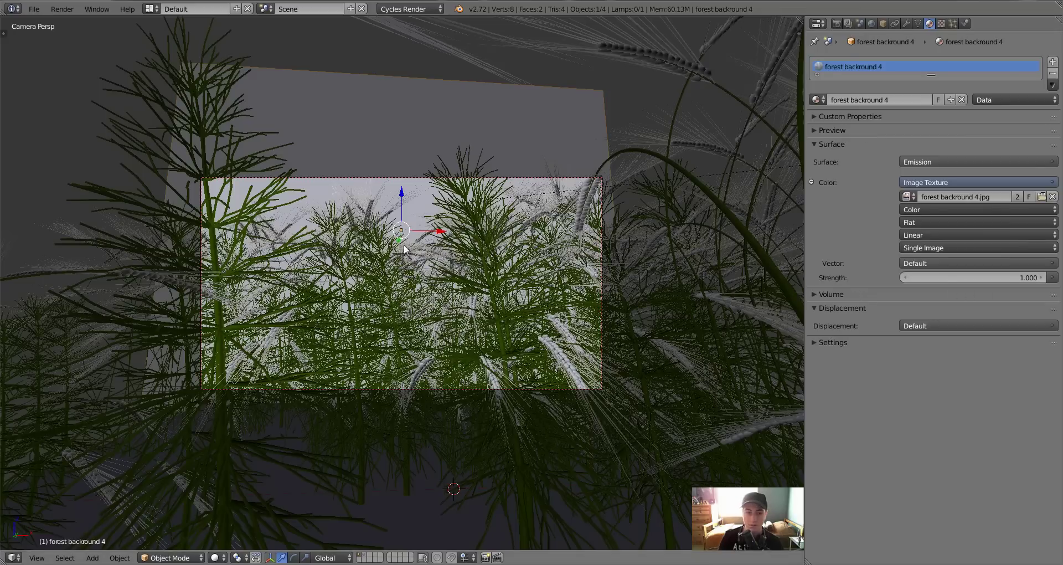
{"action": "left_click", "coordinate": [942, 264]}
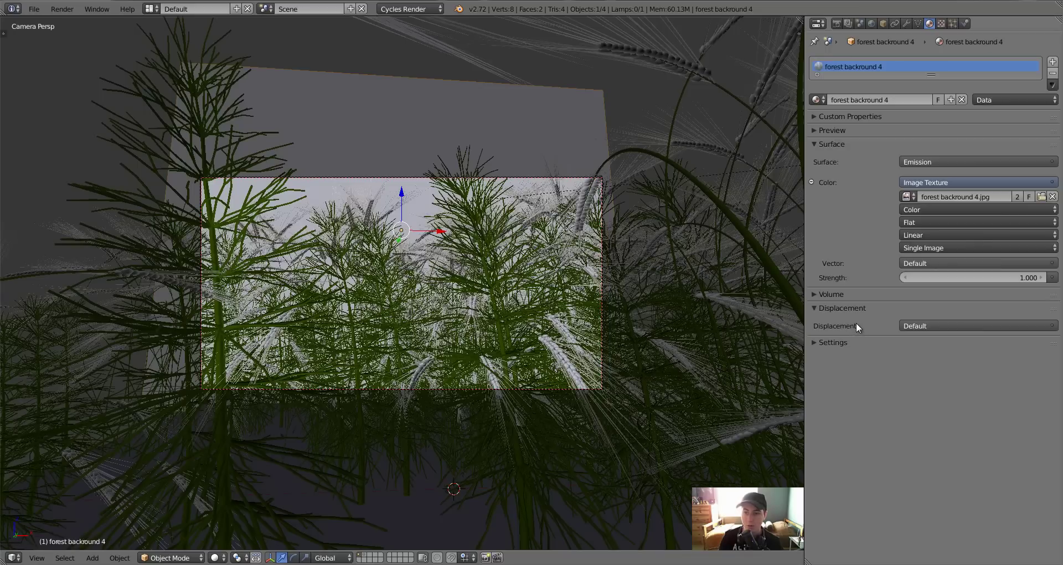
{"action": "left_click", "coordinate": [838, 131]}
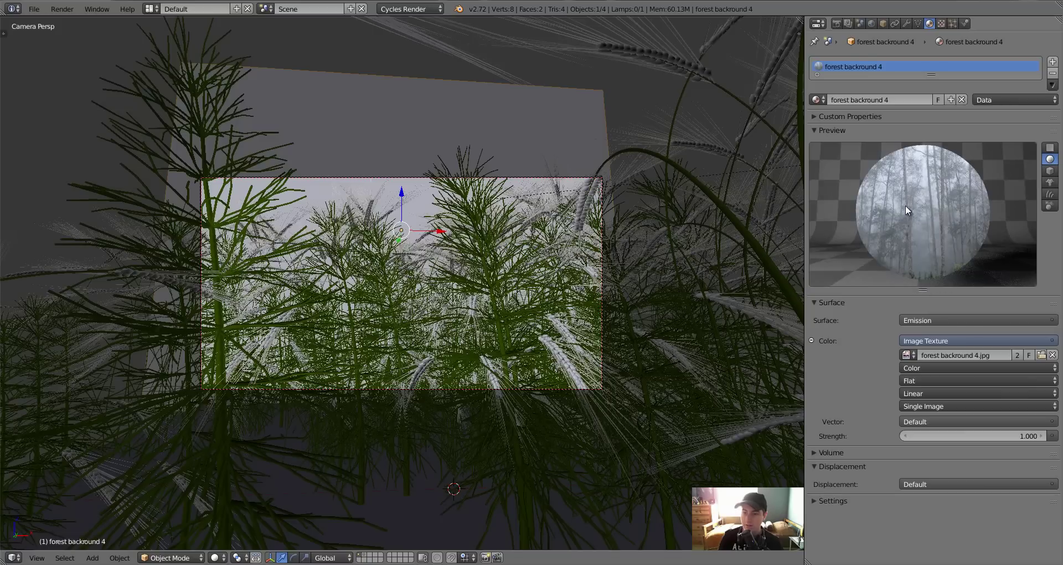
{"action": "left_click", "coordinate": [851, 131]}
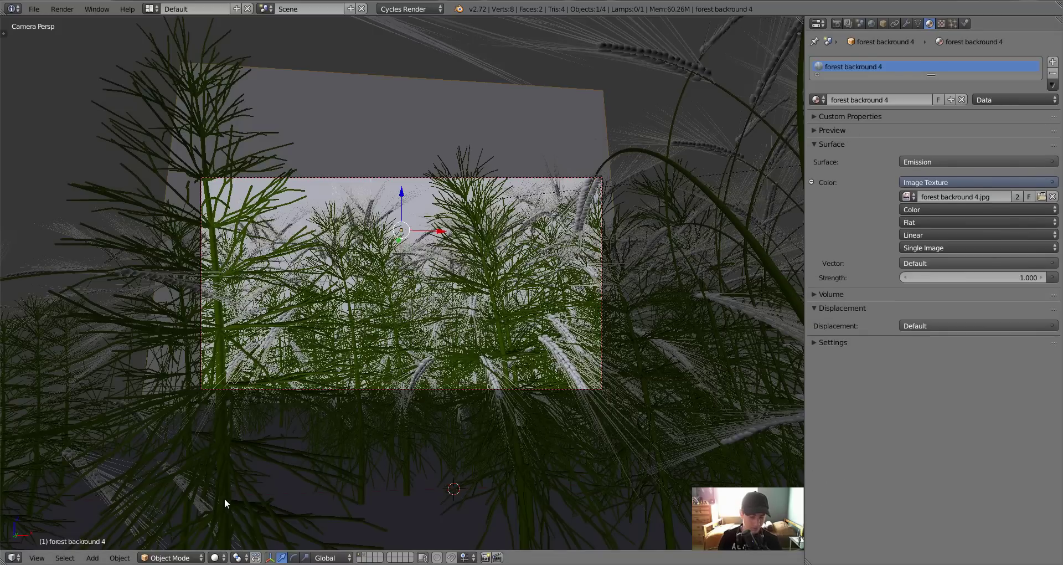
{"action": "key", "text": "shift+z"}
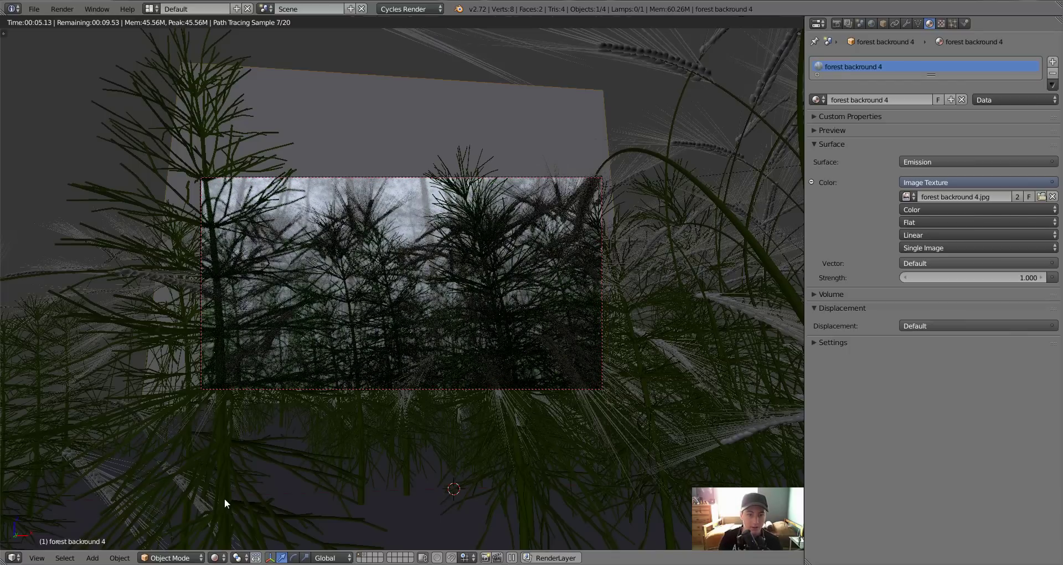
{"action": "key", "text": "shift+z"}
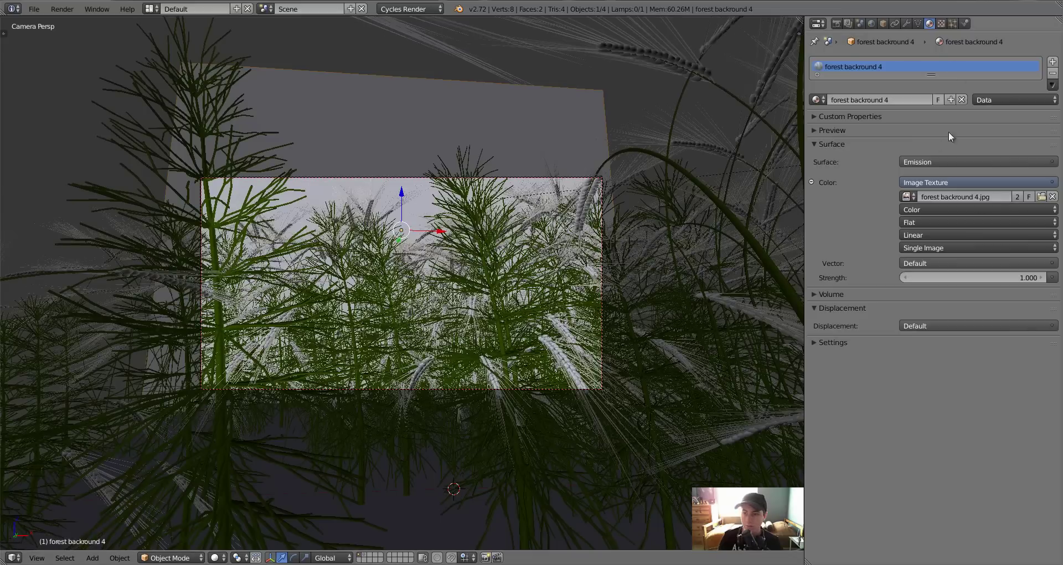
Step: Set the forest backdrop's Emission Strength to 1.5
{"action": "left_click", "coordinate": [872, 129]}
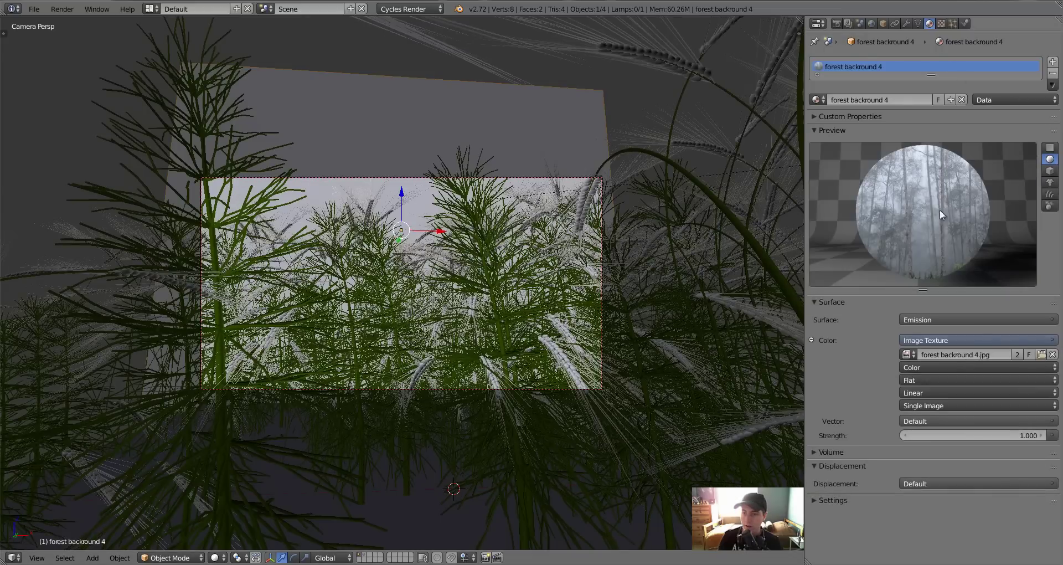
{"action": "left_click", "coordinate": [984, 435]}
{"action": "type", "text": "1.5"}
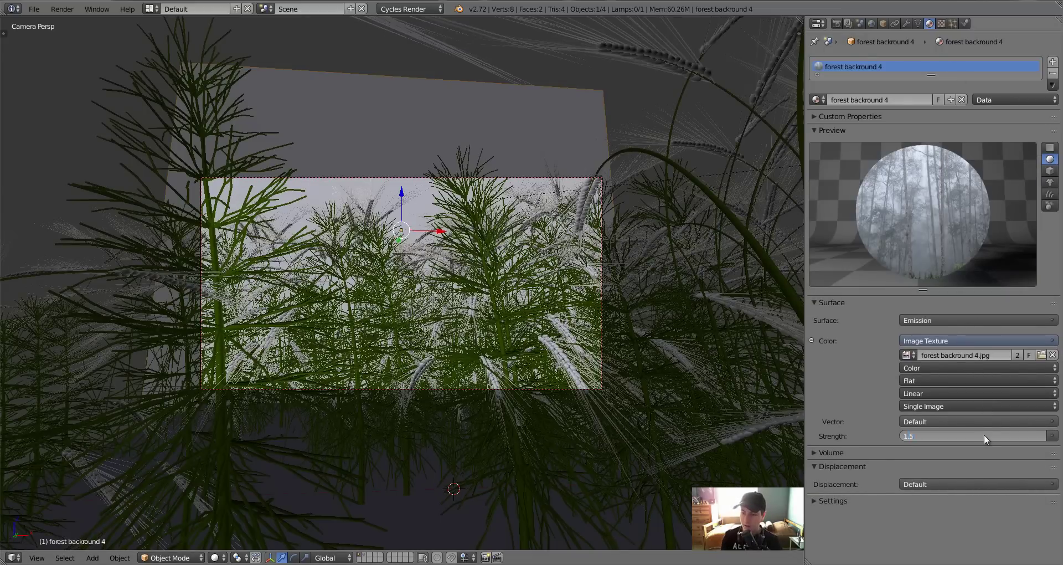
{"action": "key", "text": "Return"}
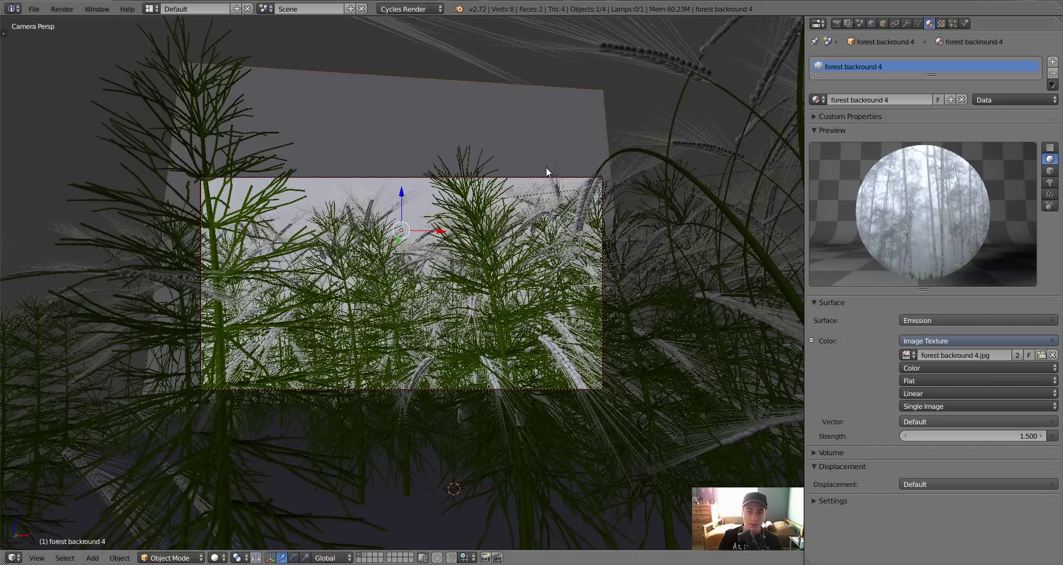
Step: Select the sun lamp and, from the right side view, lower it and re-tilt its light
{"action": "right_click", "coordinate": [540, 196]}
{"action": "right_click", "coordinate": [540, 196]}
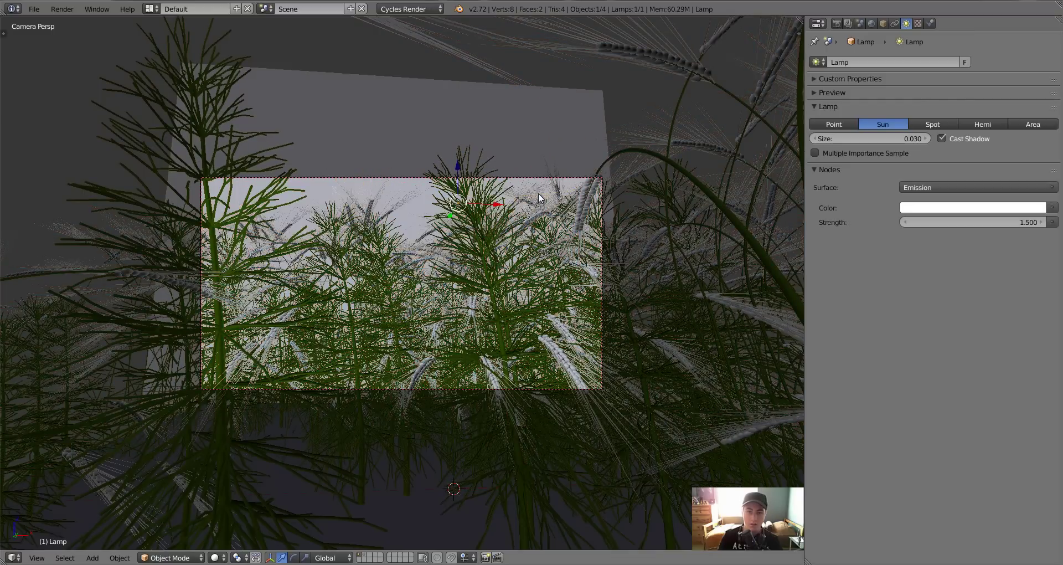
{"action": "key", "text": "KP_3"}
{"action": "scroll", "coordinate": [499, 218], "scroll_direction": "down", "scroll_amount": 1}
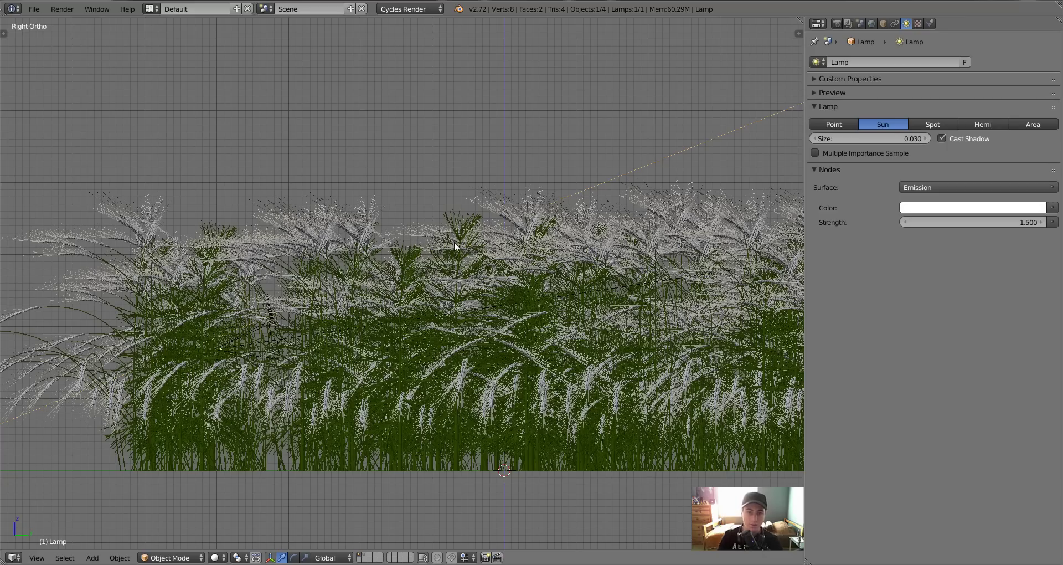
{"action": "scroll", "coordinate": [454, 242], "scroll_direction": "down", "scroll_amount": 3}
{"action": "scroll", "coordinate": [445, 284], "scroll_direction": "down", "scroll_amount": 3}
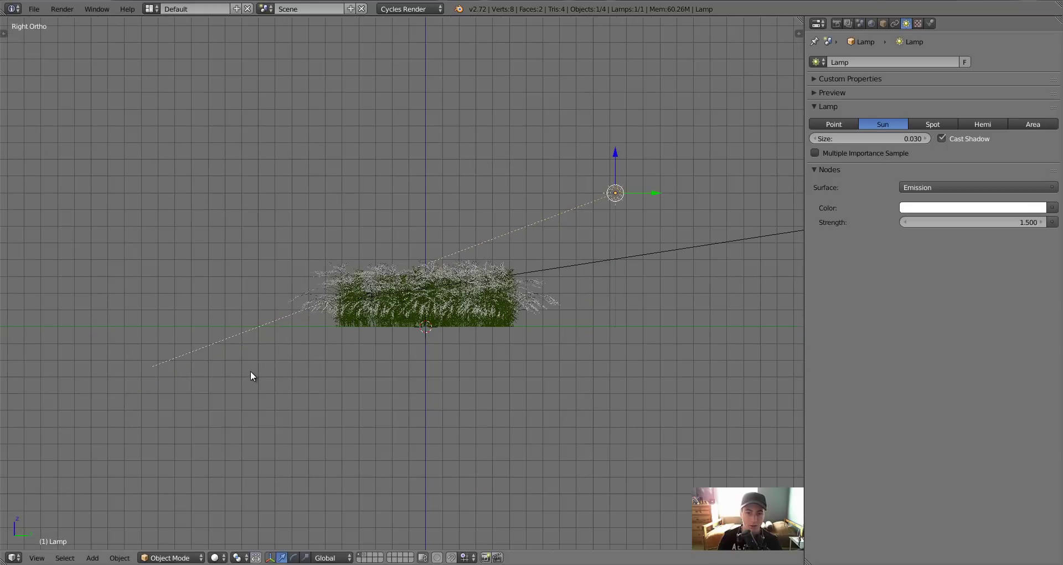
{"action": "key", "text": "g"}
{"action": "left_click", "coordinate": [251, 389]}
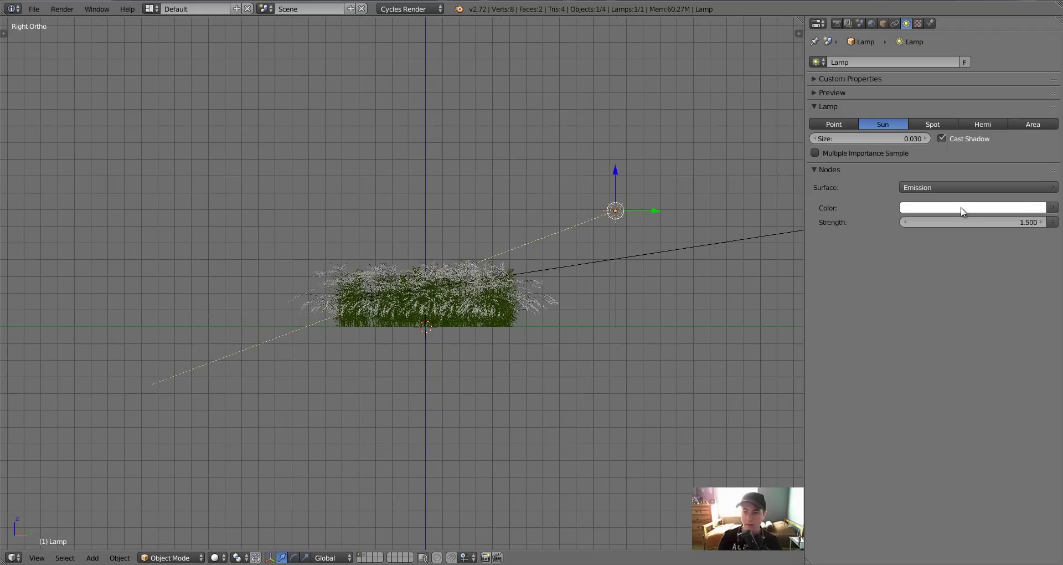
{"action": "key", "text": "r"}
{"action": "left_click", "coordinate": [235, 325]}
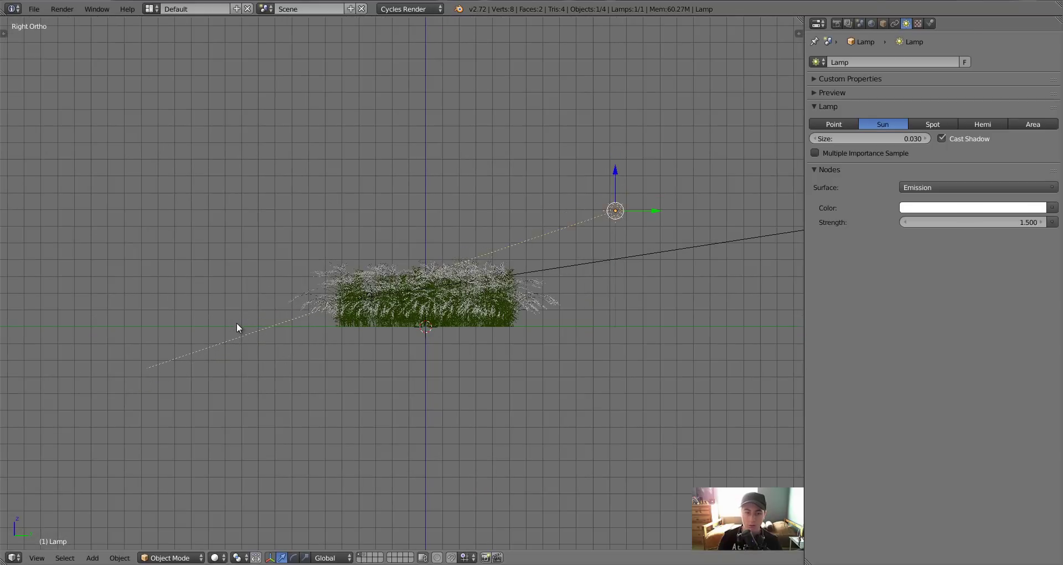
Step: Reposition the sun lamp across the field from top view and return to camera view
{"action": "key", "text": "KP_7"}
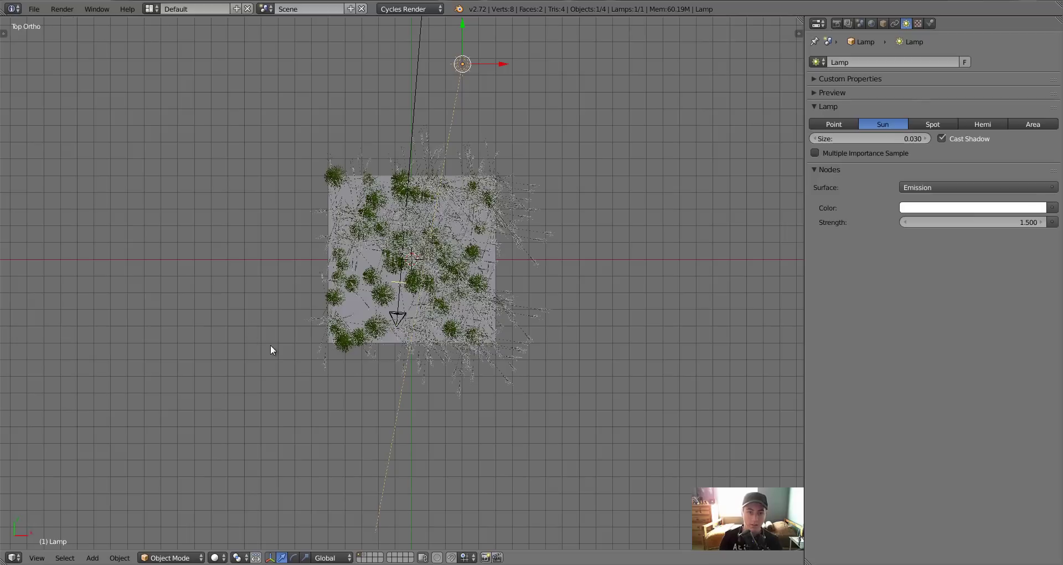
{"action": "key", "text": "g"}
{"action": "left_click", "coordinate": [259, 356]}
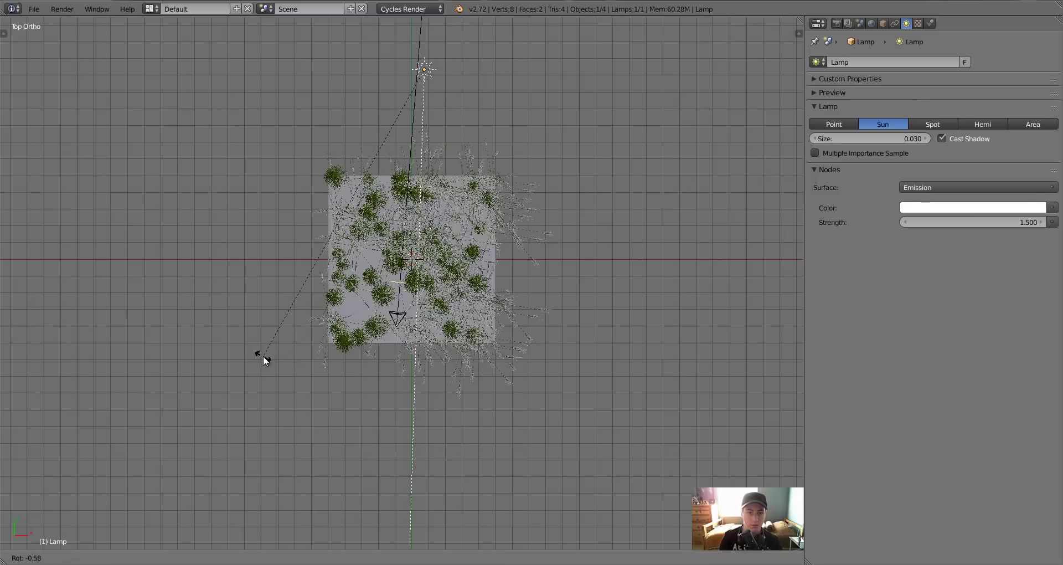
{"action": "key", "text": "KP_0"}
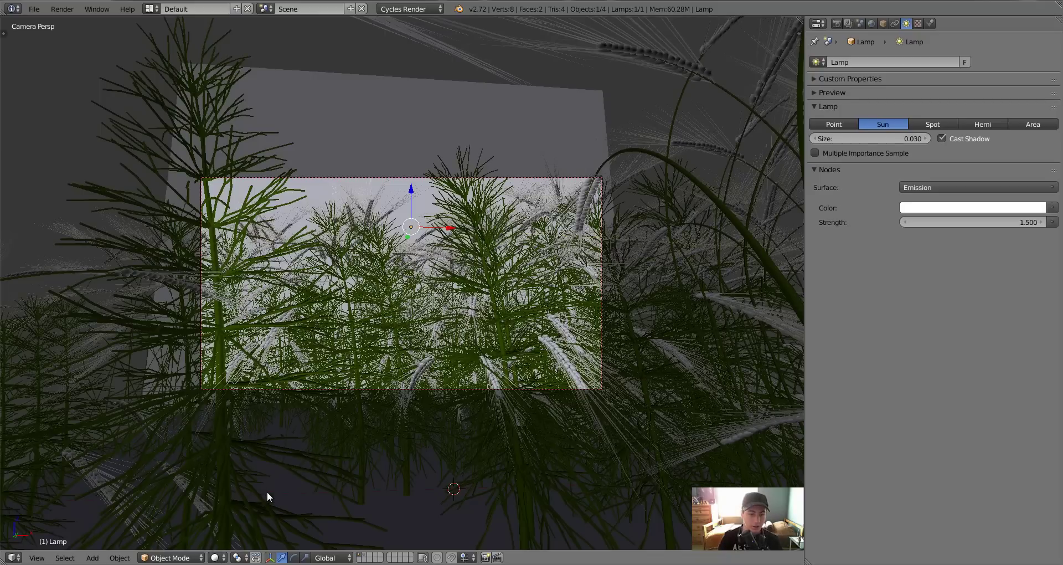
Step: Run a Rendered-shading preview of the camera view until all 20 samples finish
{"action": "key", "text": "shift+z"}
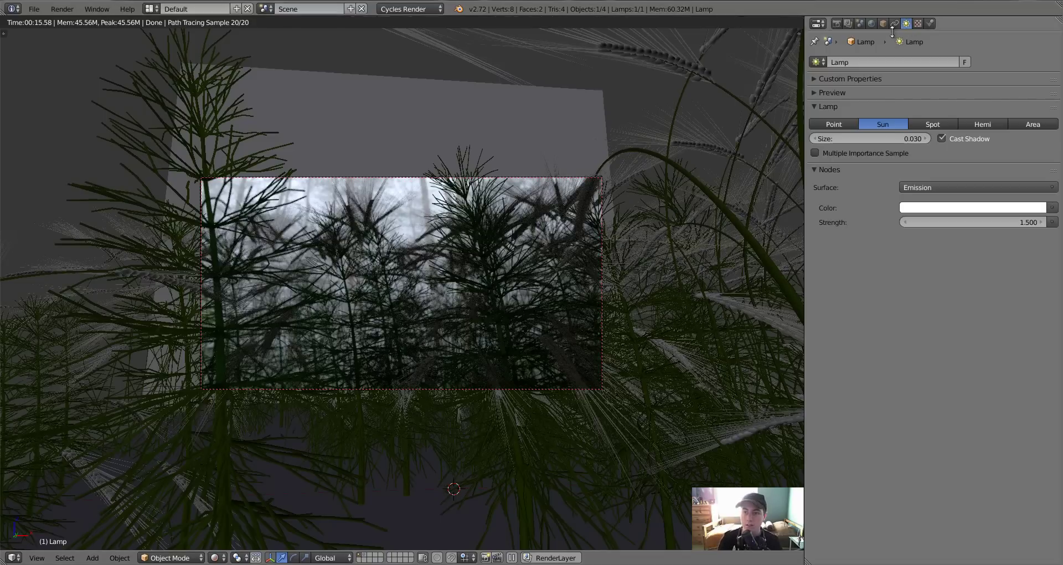
Step: Drive the world colour with a Preetham Sky Texture at strength 0.5
{"action": "left_click", "coordinate": [872, 25]}
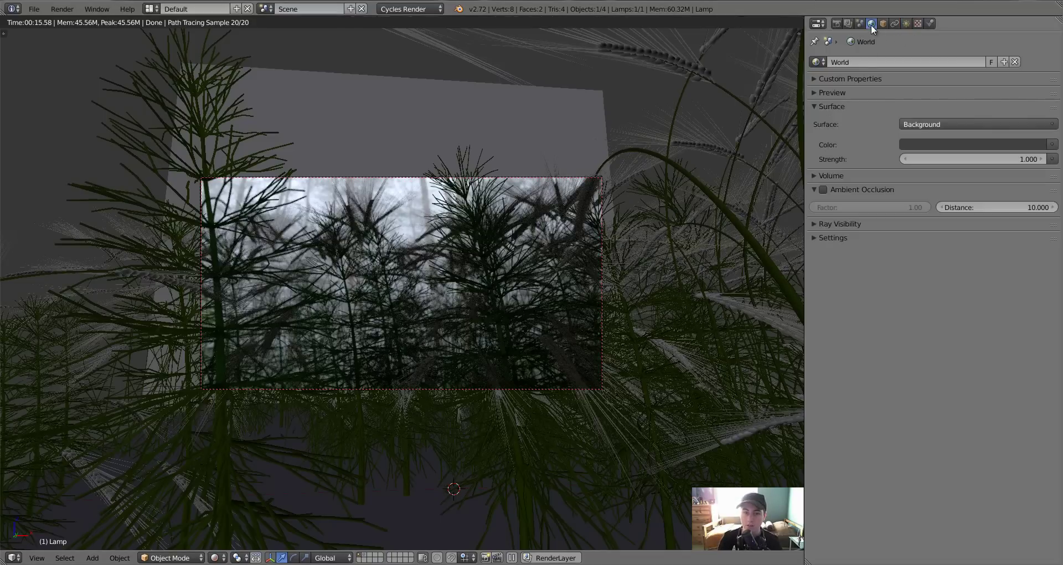
{"action": "left_click", "coordinate": [1053, 145]}
{"action": "left_click", "coordinate": [805, 184]}
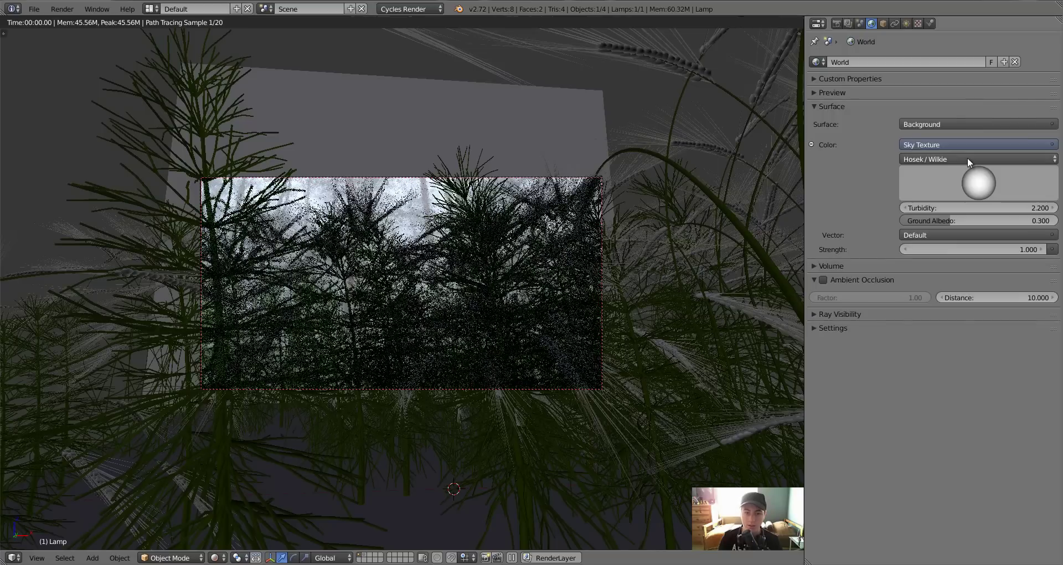
{"action": "left_click", "coordinate": [978, 158]}
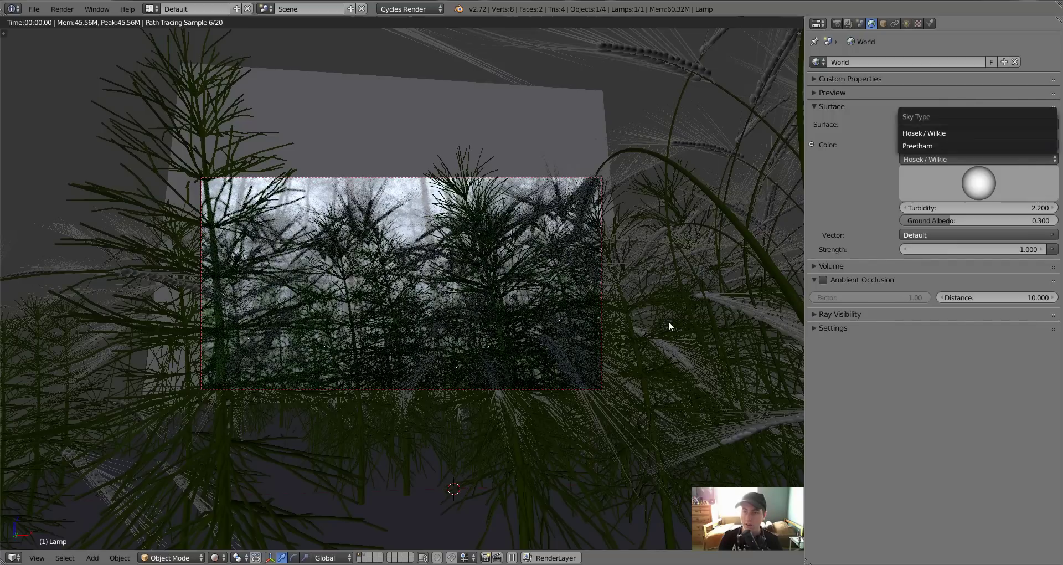
{"action": "key", "text": "Escape"}
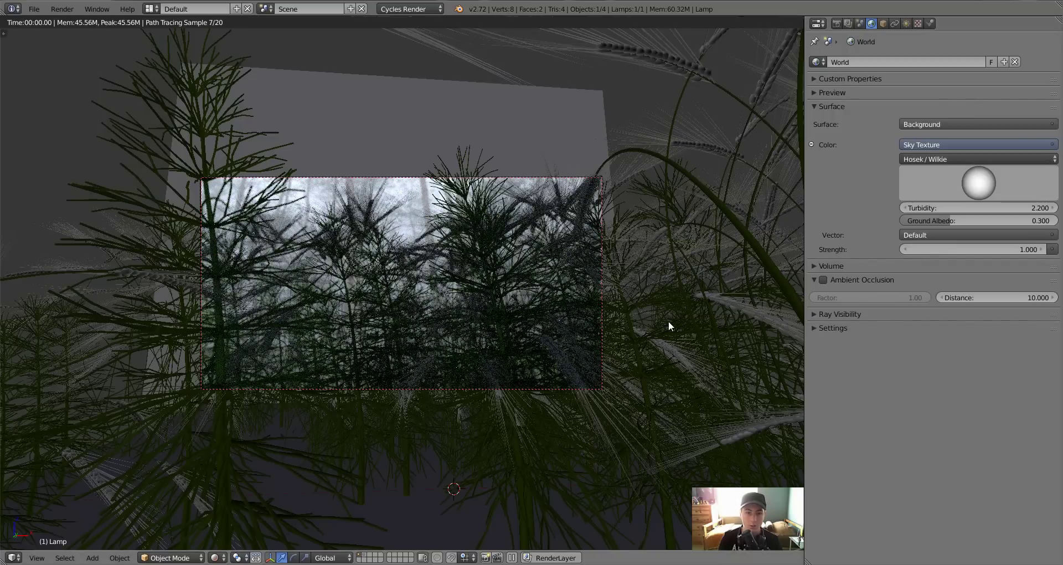
{"action": "key", "text": "shift+z"}
{"action": "left_click", "coordinate": [969, 159]}
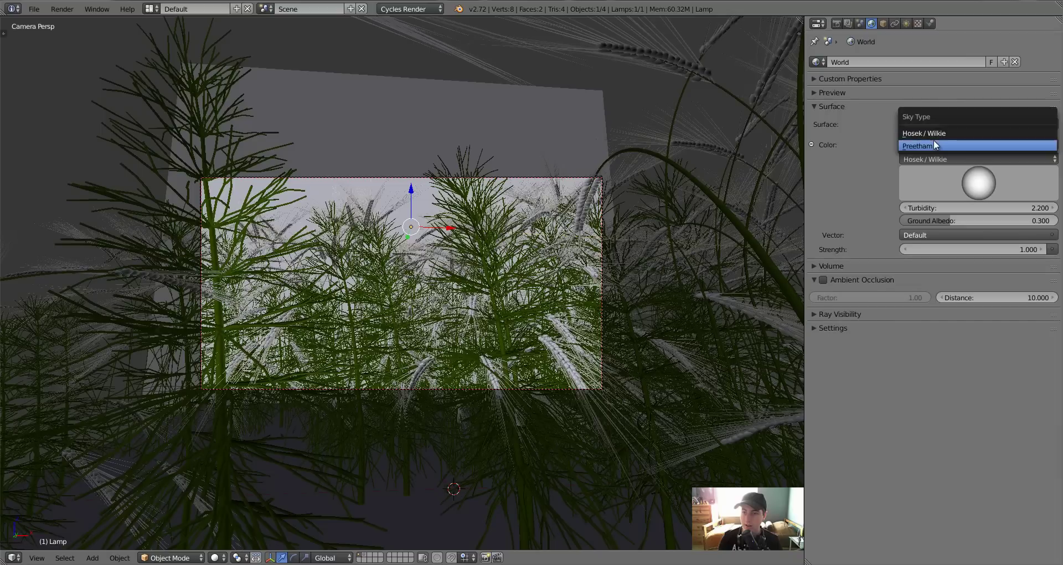
{"action": "left_click", "coordinate": [940, 145]}
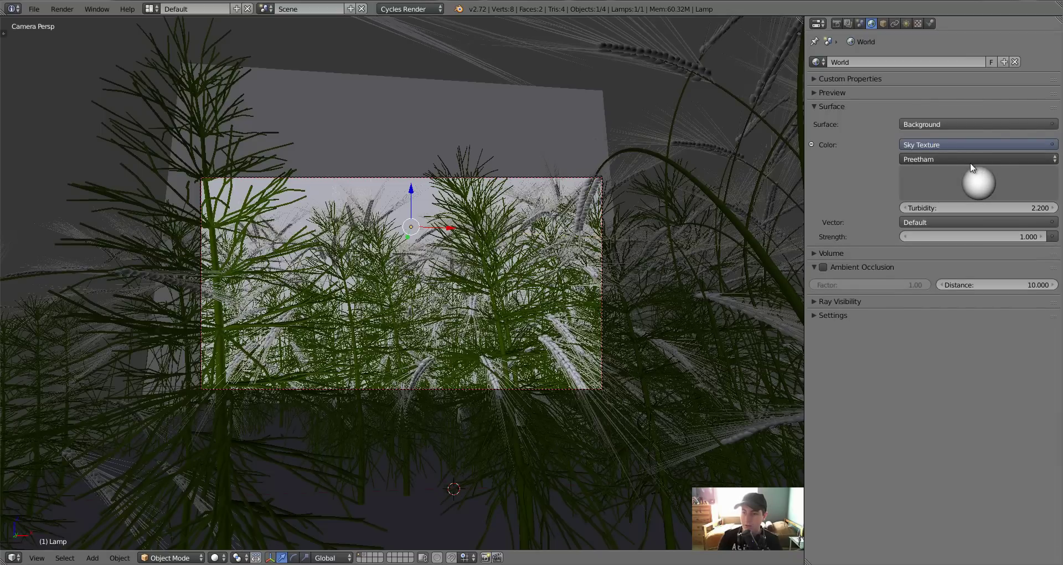
{"action": "left_click", "coordinate": [989, 238]}
{"action": "type", "text": "0.5"}
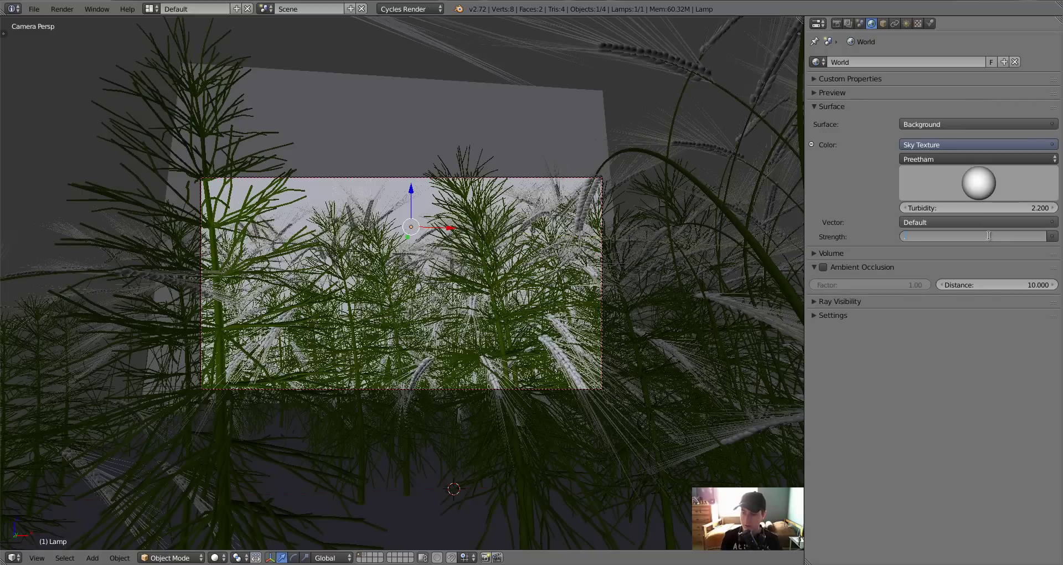
{"action": "key", "text": "Return"}
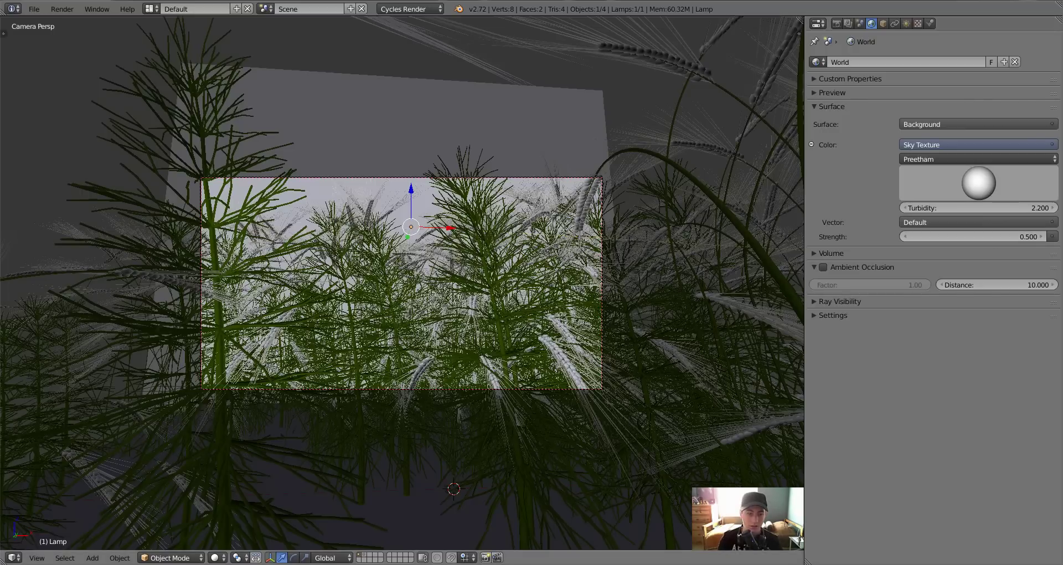
Step: Check a rendered preview, save the .blend file over the existing one, and select the camera
{"action": "left_click", "coordinate": [215, 558]}
{"action": "left_click", "coordinate": [238, 479]}
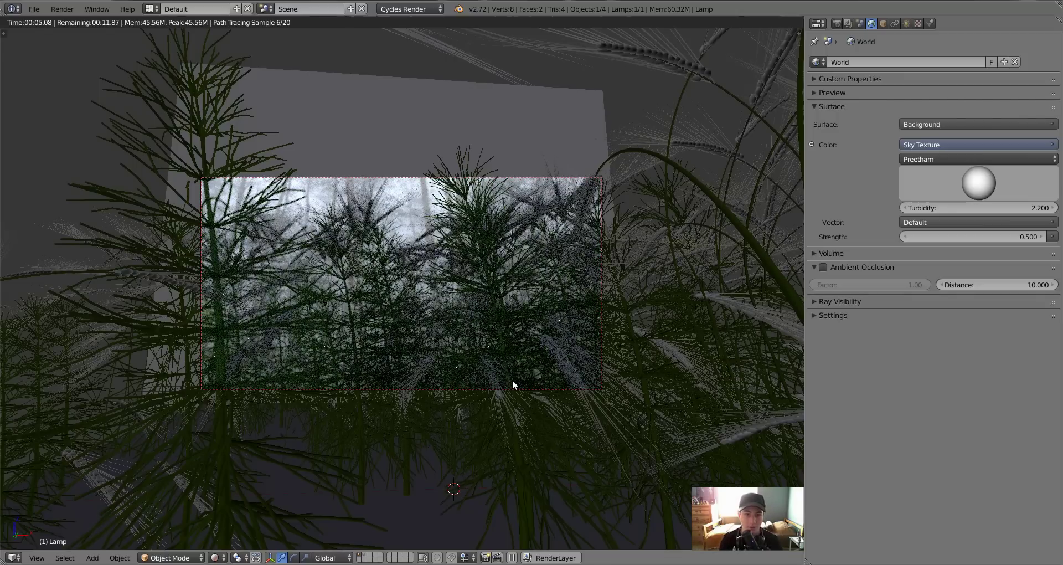
{"action": "key", "text": "shift+z"}
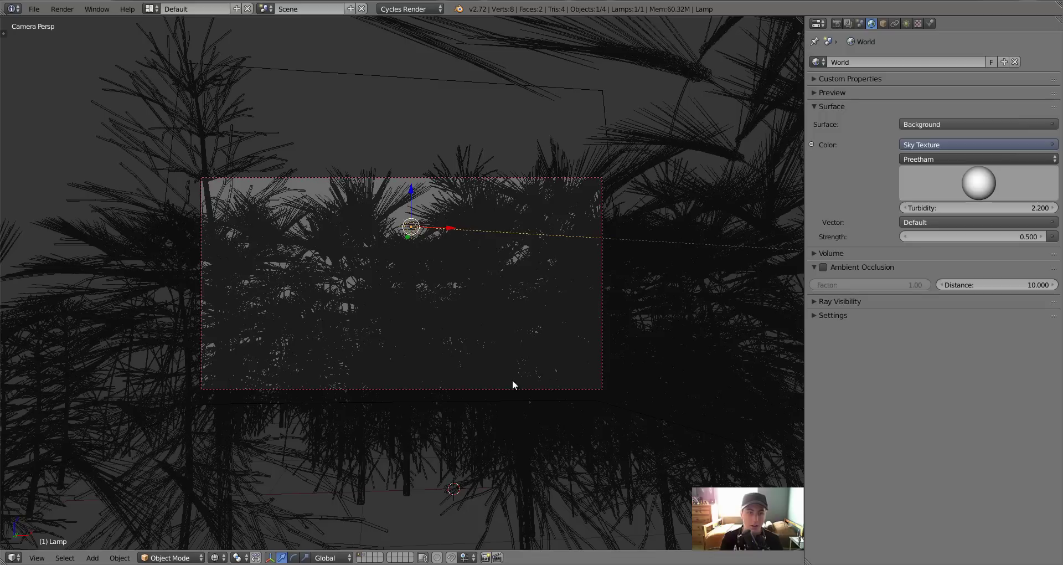
{"action": "key", "text": "ctrl+s"}
{"action": "left_click", "coordinate": [482, 380]}
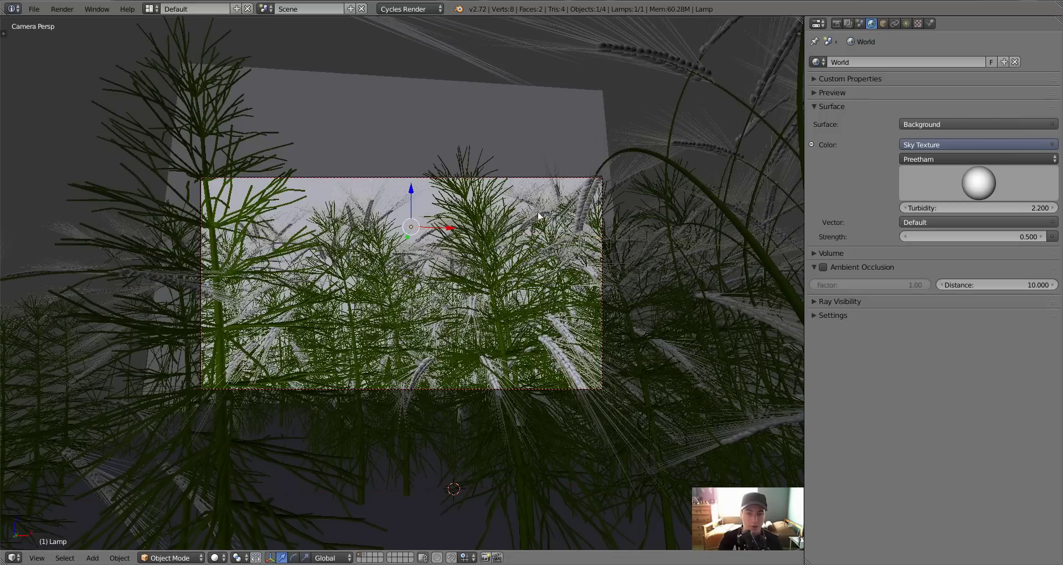
{"action": "right_click", "coordinate": [524, 176]}
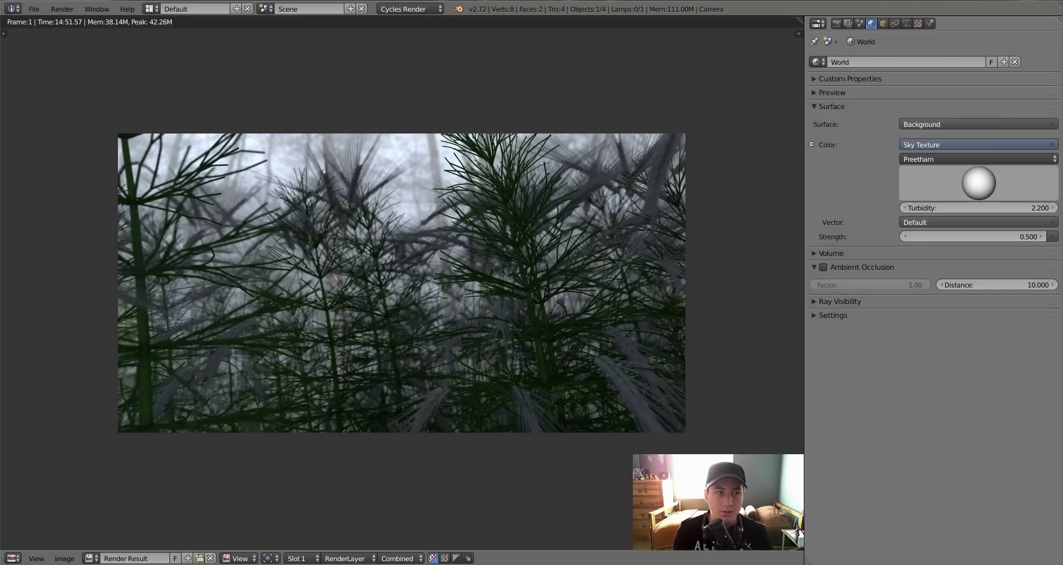
Step: Inspect the finished 150-sample render and switch to the Compositing screen layout
{"action": "scroll", "coordinate": [464, 387], "scroll_direction": "up", "scroll_amount": 1}
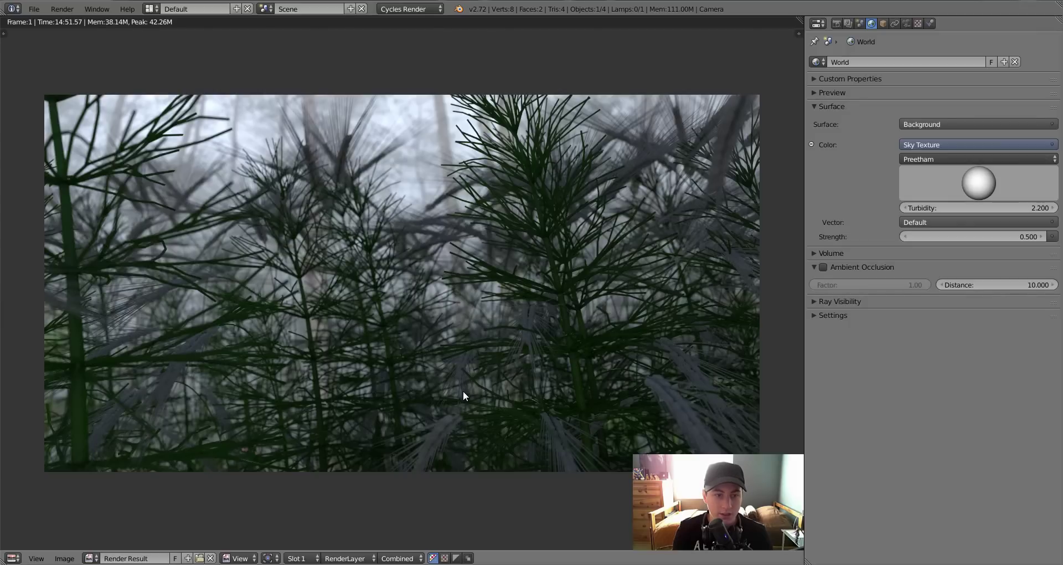
{"action": "left_click", "coordinate": [150, 8]}
{"action": "left_click", "coordinate": [185, 47]}
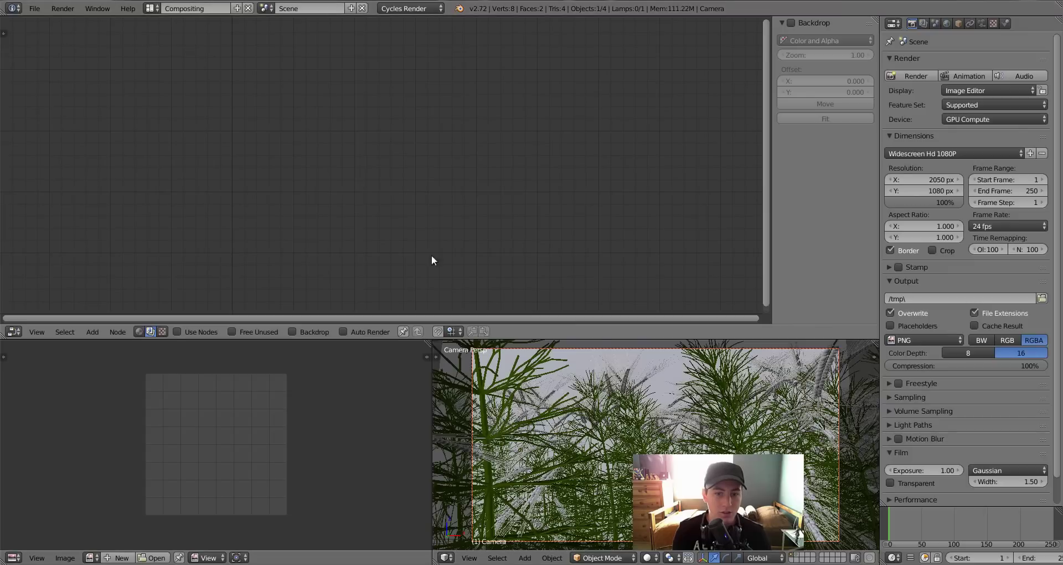
Step: Maximize the node editor, enable Use Nodes and Backdrop, and add a linked Viewer node
{"action": "key", "text": "ctrl+Up"}
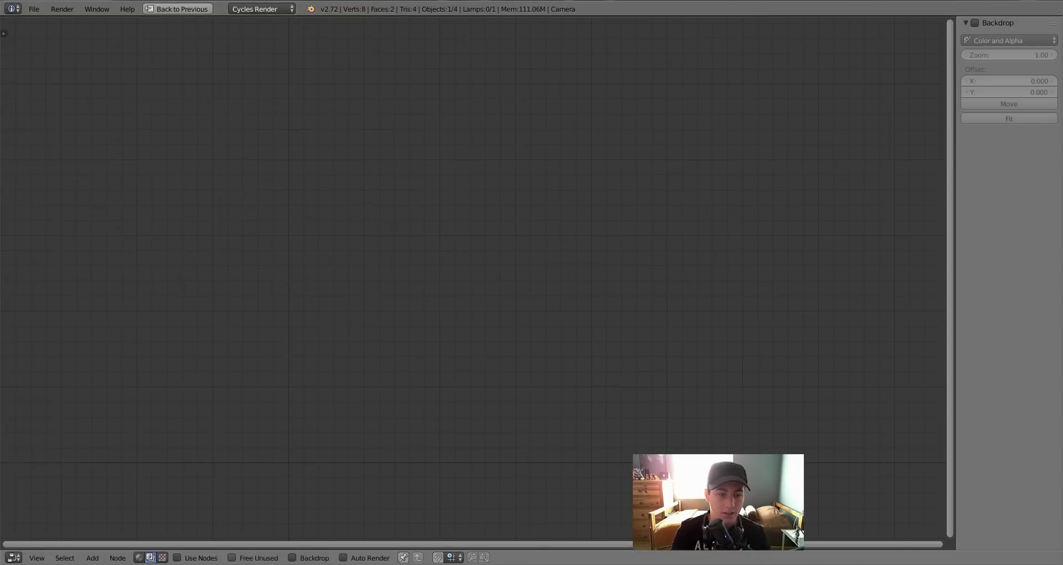
{"action": "left_click", "coordinate": [205, 558]}
{"action": "left_click", "coordinate": [321, 557]}
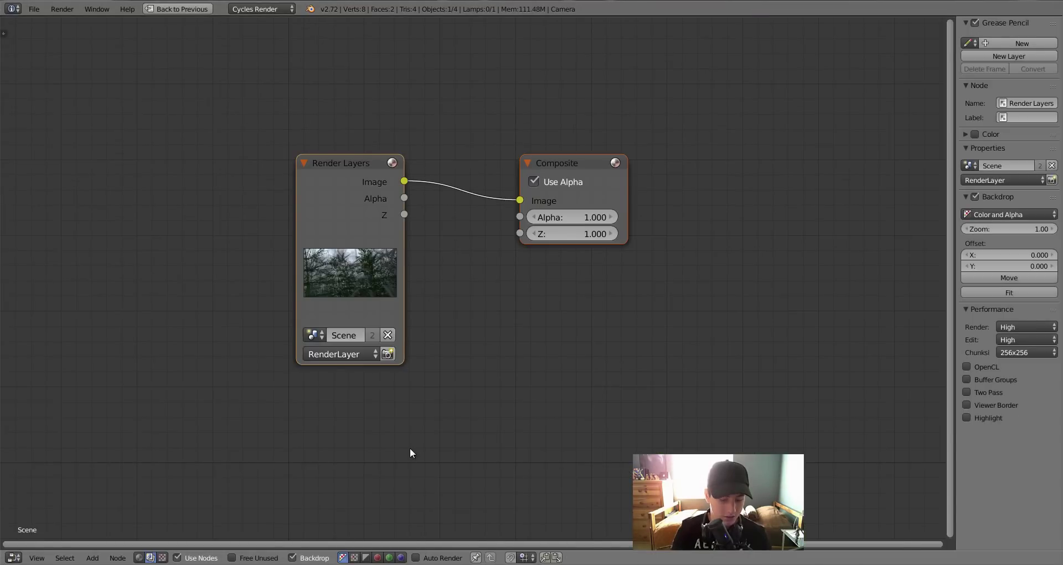
{"action": "scroll", "coordinate": [413, 446], "scroll_direction": "down", "scroll_amount": 3}
{"action": "key", "text": "n"}
{"action": "left_click", "coordinate": [447, 239], "text": "ctrl+shift"}
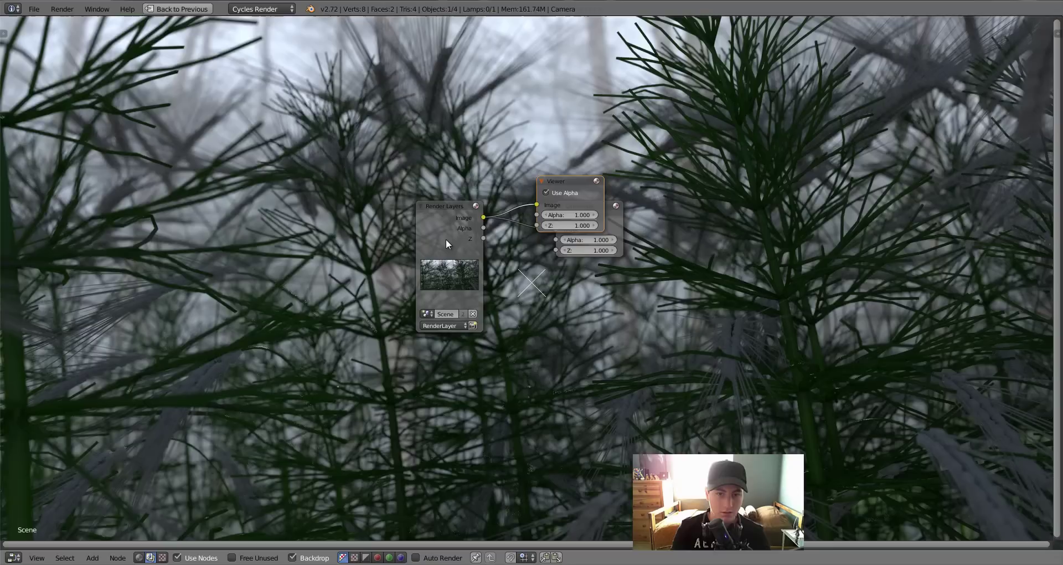
{"action": "key", "text": "alt+v"}
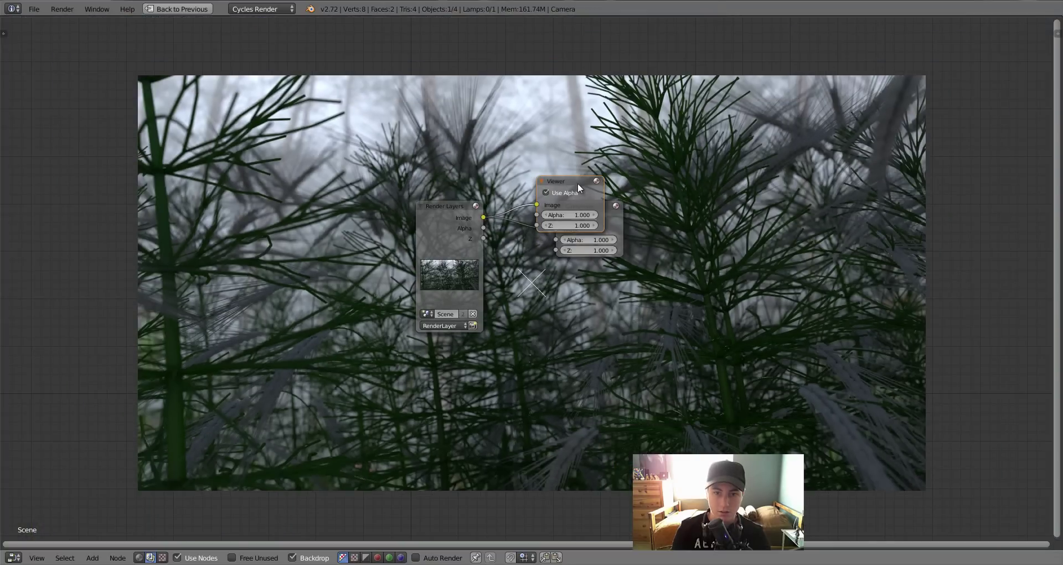
Step: Arrange the Render Layers, Composite and Viewer nodes neatly across the view
{"action": "left_click_drag", "start_coordinate": [577, 183], "coordinate": [596, 267]}
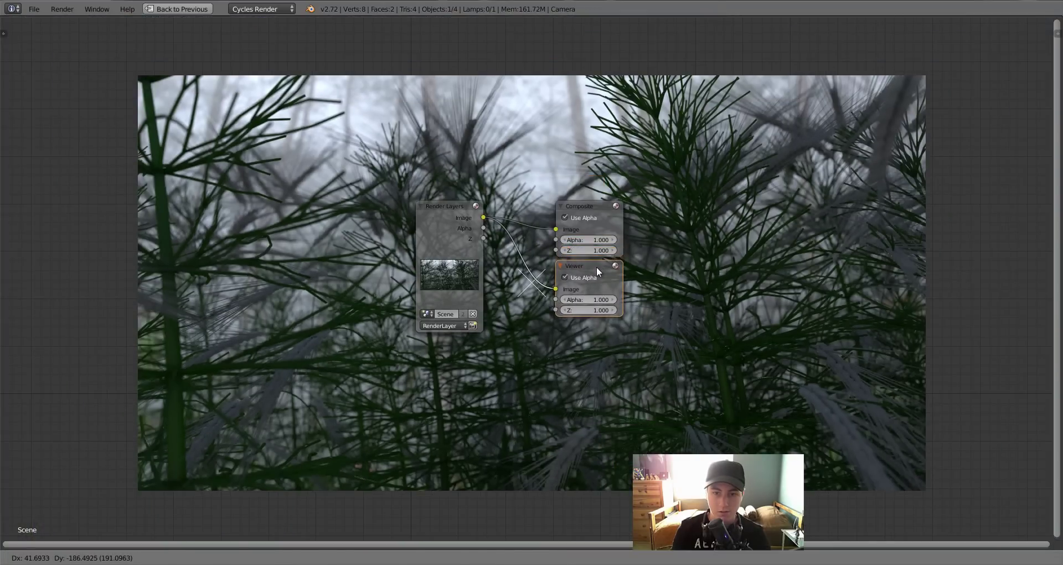
{"action": "left_click", "coordinate": [596, 267]}
{"action": "left_click_drag", "start_coordinate": [456, 244], "coordinate": [192, 258]}
{"action": "middle_click_drag", "start_coordinate": [192, 258], "coordinate": [437, 181]}
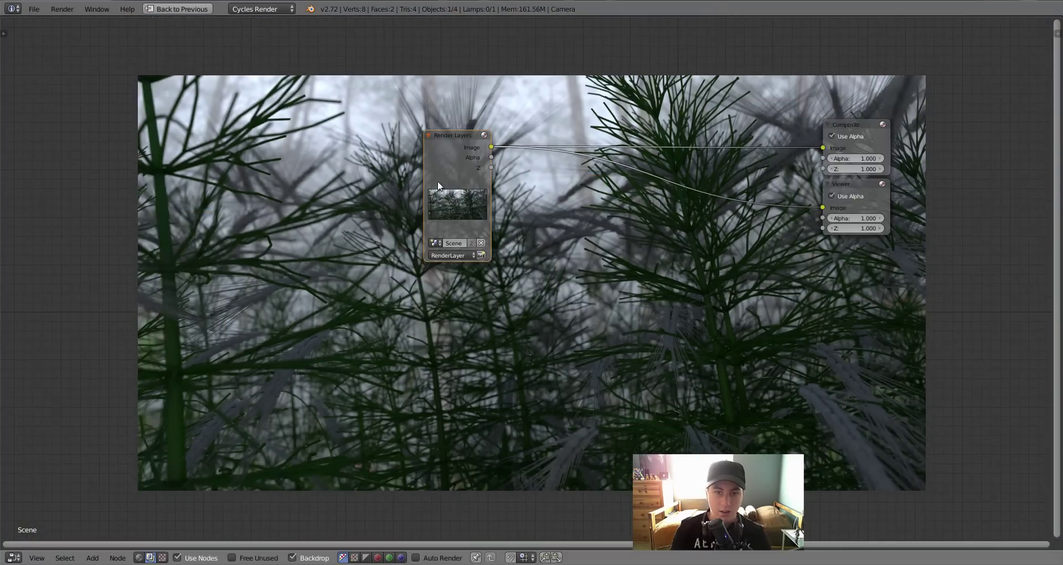
{"action": "left_click_drag", "start_coordinate": [438, 185], "coordinate": [161, 231]}
{"action": "middle_click_drag", "start_coordinate": [519, 300], "coordinate": [363, 274], "text": "ctrl"}
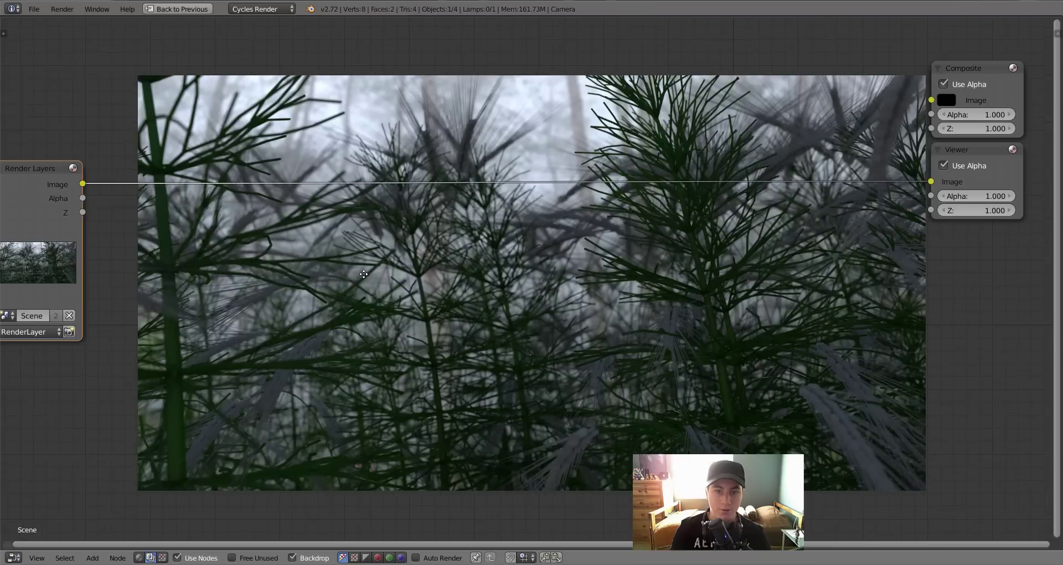
{"action": "left_click_drag", "start_coordinate": [363, 274], "coordinate": [83, 238]}
{"action": "key", "text": "shift+a"}
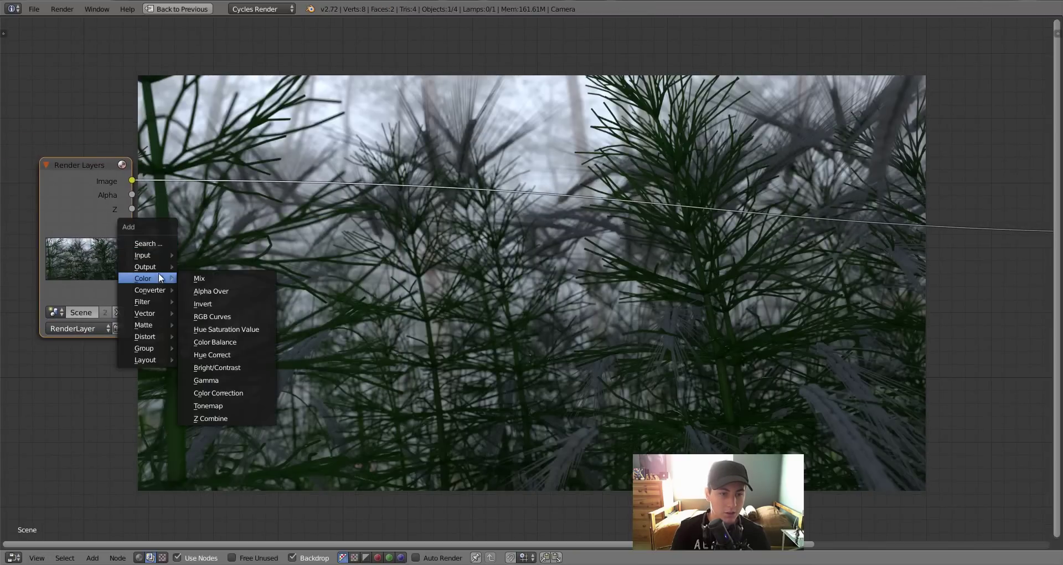
Step: Insert a Color Balance node into the render link, tinting gain slightly yellow and lift pinkish
{"action": "left_click", "coordinate": [238, 341]}
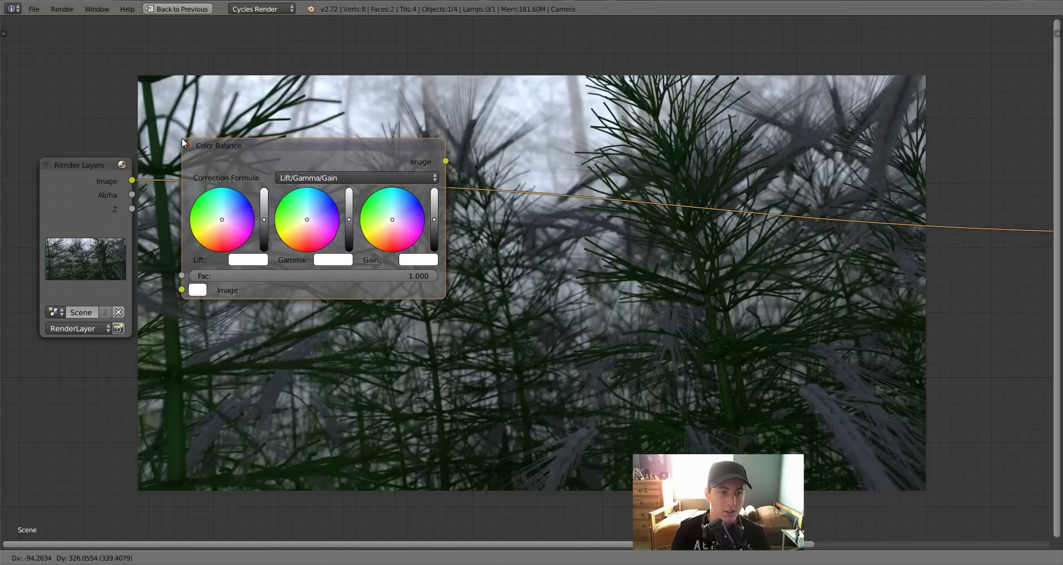
{"action": "left_click", "coordinate": [181, 137]}
{"action": "scroll", "coordinate": [323, 105], "scroll_direction": "up", "scroll_amount": 3}
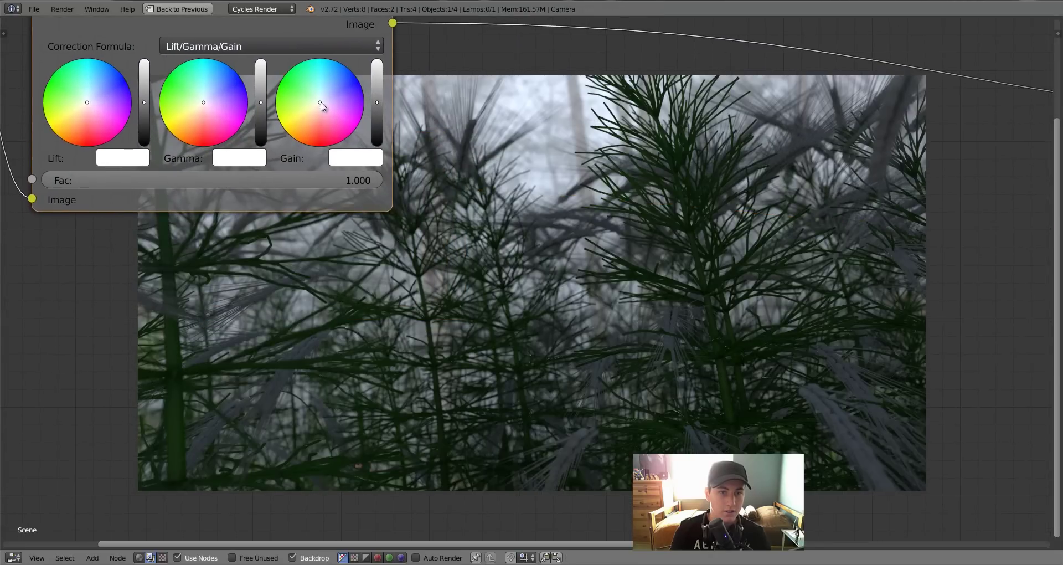
{"action": "left_click_drag", "start_coordinate": [321, 103], "coordinate": [315, 112]}
{"action": "left_click_drag", "start_coordinate": [93, 102], "coordinate": [87, 105]}
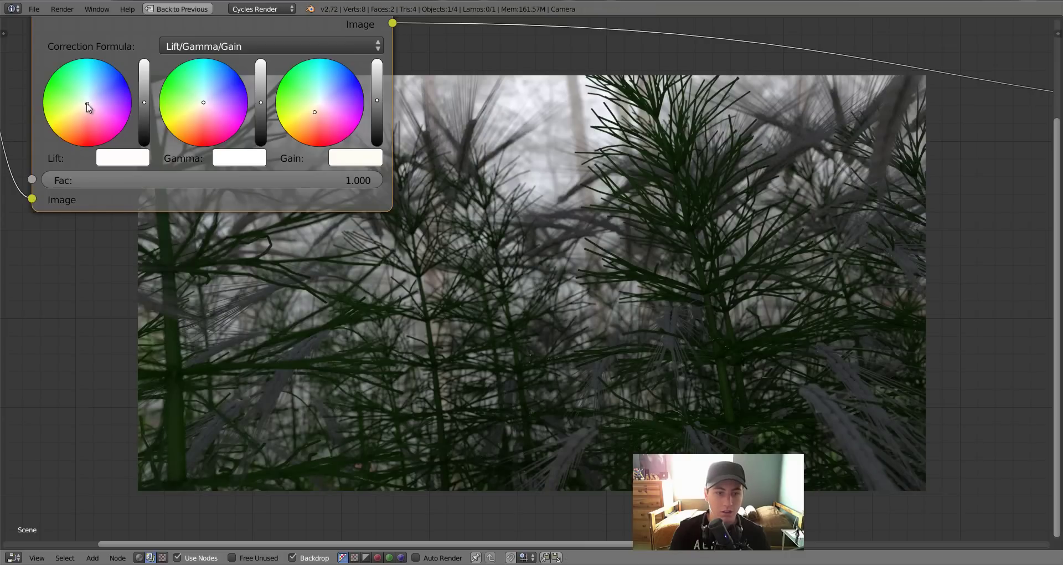
{"action": "middle_click_drag", "start_coordinate": [554, 162], "coordinate": [368, 279], "text": "ctrl"}
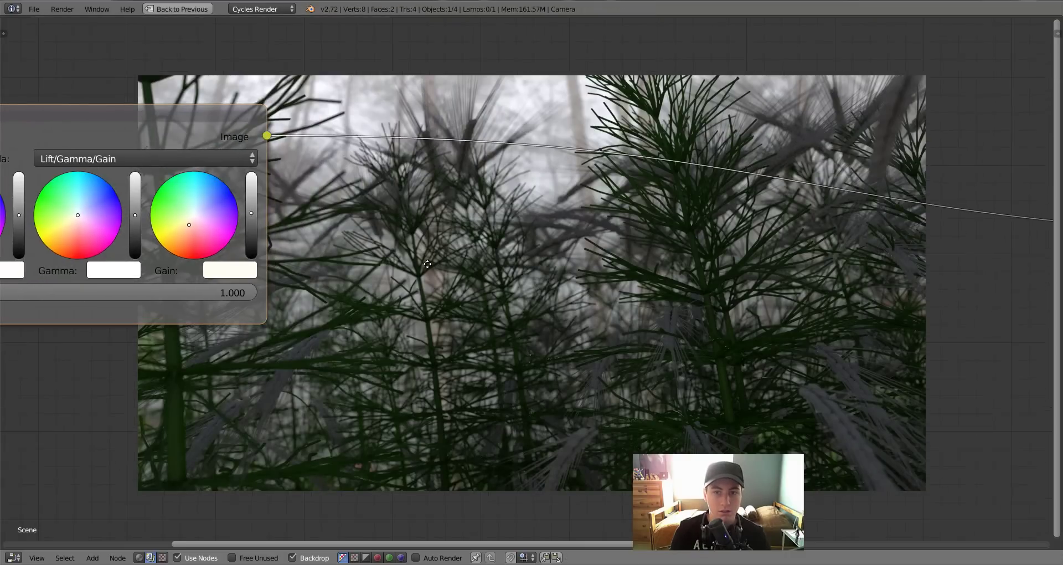
{"action": "key", "text": "shift+a"}
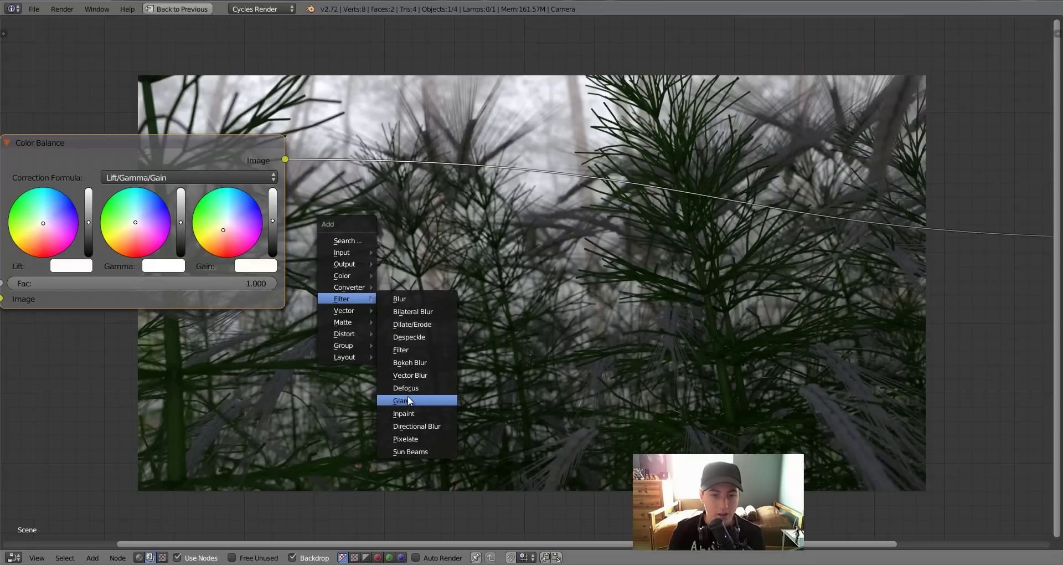
Step: Add a Glare node after Color Balance set to Fog Glow, Low quality, Size 9
{"action": "left_click", "coordinate": [407, 395]}
{"action": "left_click", "coordinate": [390, 226]}
{"action": "left_click", "coordinate": [391, 226]}
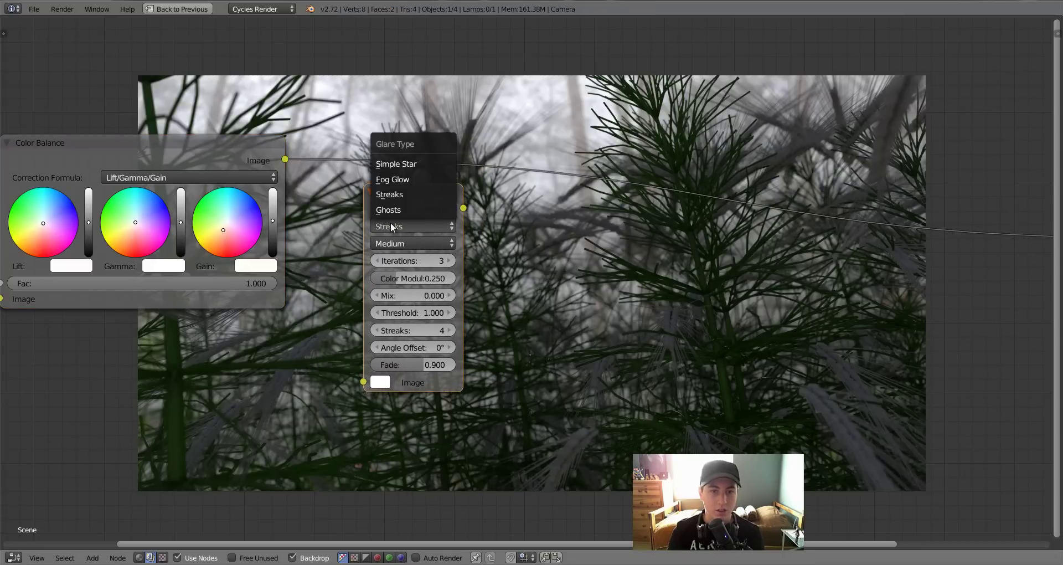
{"action": "left_click", "coordinate": [423, 181]}
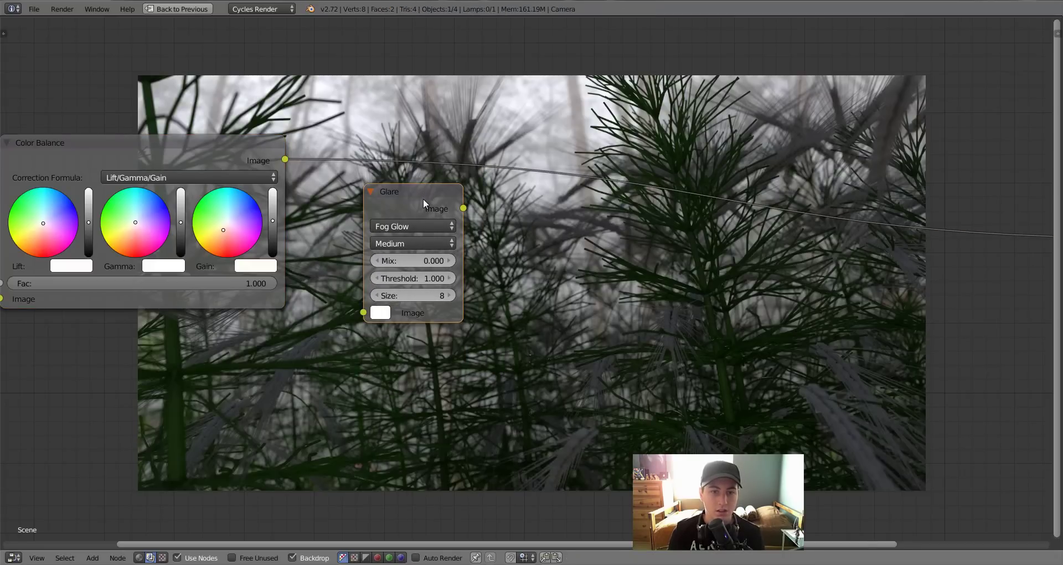
{"action": "left_click", "coordinate": [407, 242]}
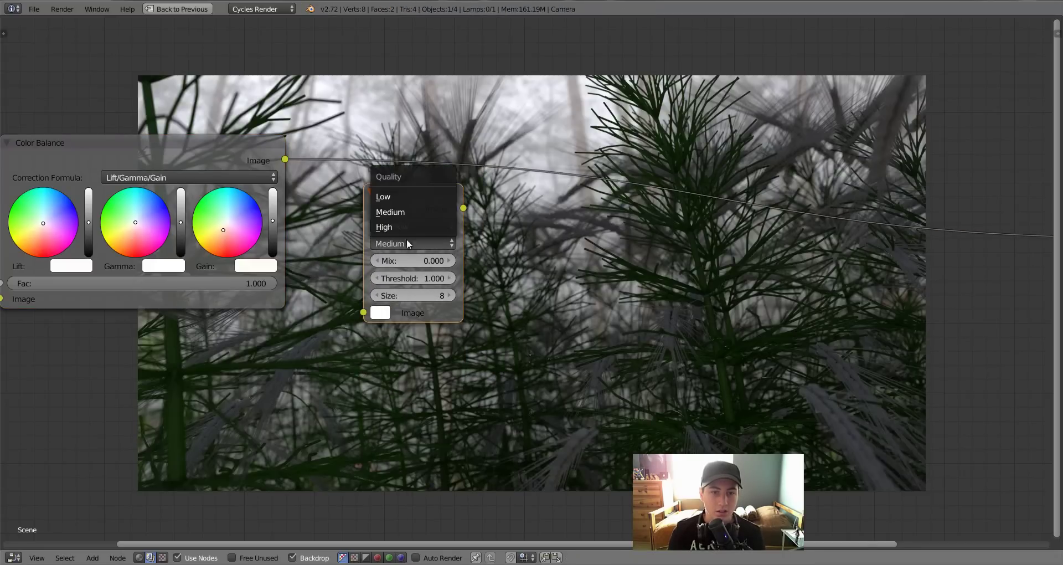
{"action": "left_click", "coordinate": [404, 196]}
{"action": "left_click", "coordinate": [449, 295]}
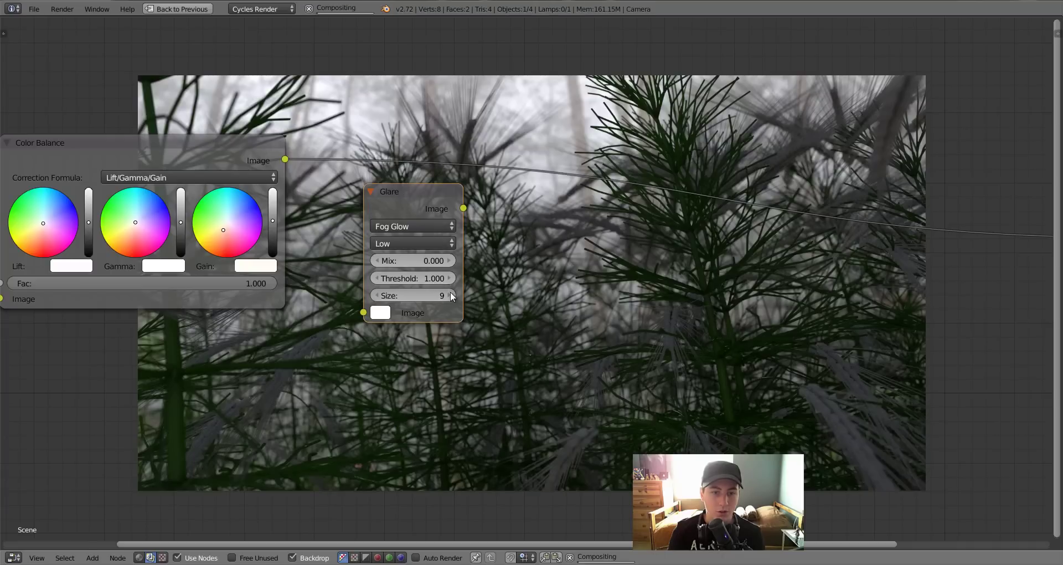
{"action": "left_click", "coordinate": [402, 277]}
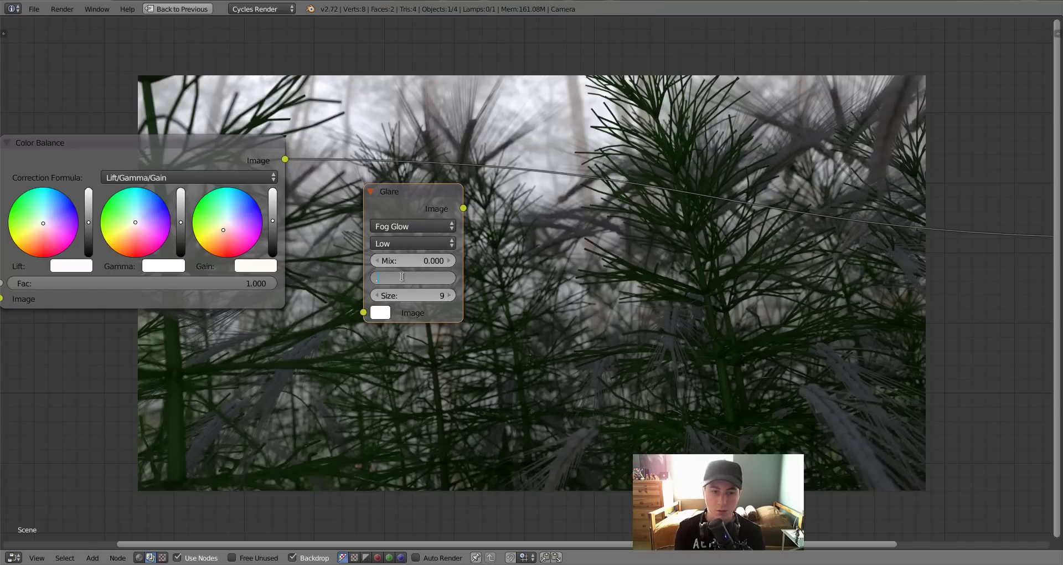
{"action": "type", "text": "0.2"}
{"action": "key", "text": "Return"}
Step: Lower the Glare threshold to 0.1 and reframe the node view around the chain
{"action": "left_click_drag", "start_coordinate": [396, 196], "coordinate": [371, 168]}
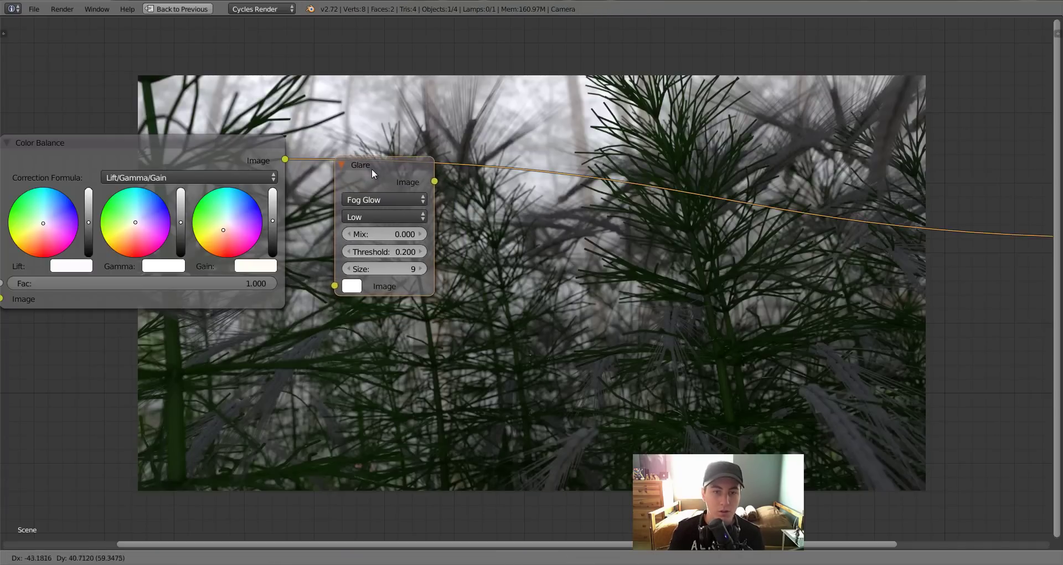
{"action": "mouse_move", "coordinate": [540, 295]}
{"action": "middle_mouse_down"}
{"action": "mouse_move", "coordinate": [381, 213]}
{"action": "mouse_move", "coordinate": [660, 275]}
{"action": "middle_mouse_up"}
{"action": "left_click", "coordinate": [406, 180]}
{"action": "type", "text": "0.1"}
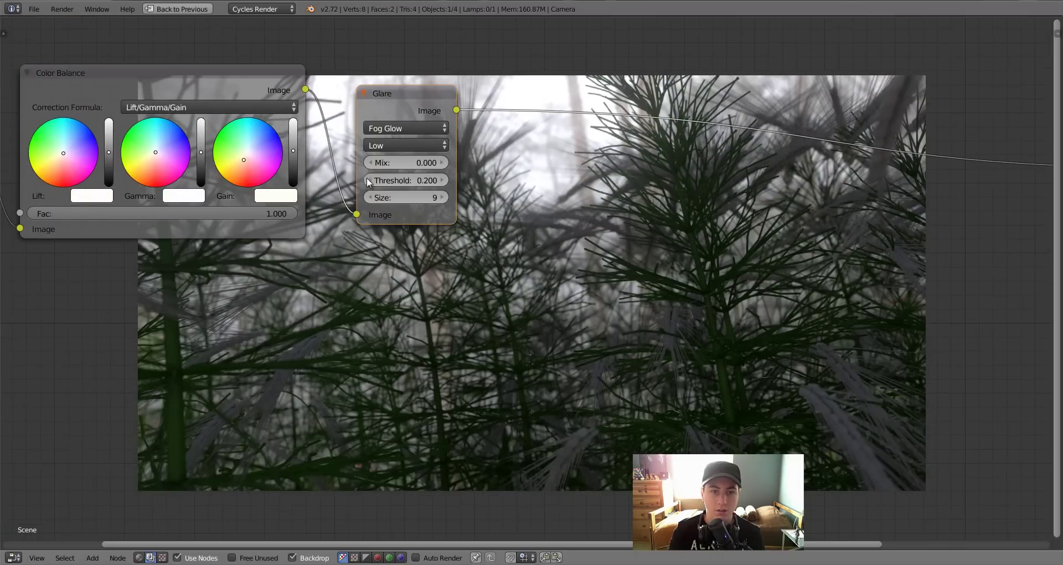
{"action": "key", "text": "Return"}
{"action": "middle_click_drag", "start_coordinate": [549, 271], "coordinate": [281, 145]}
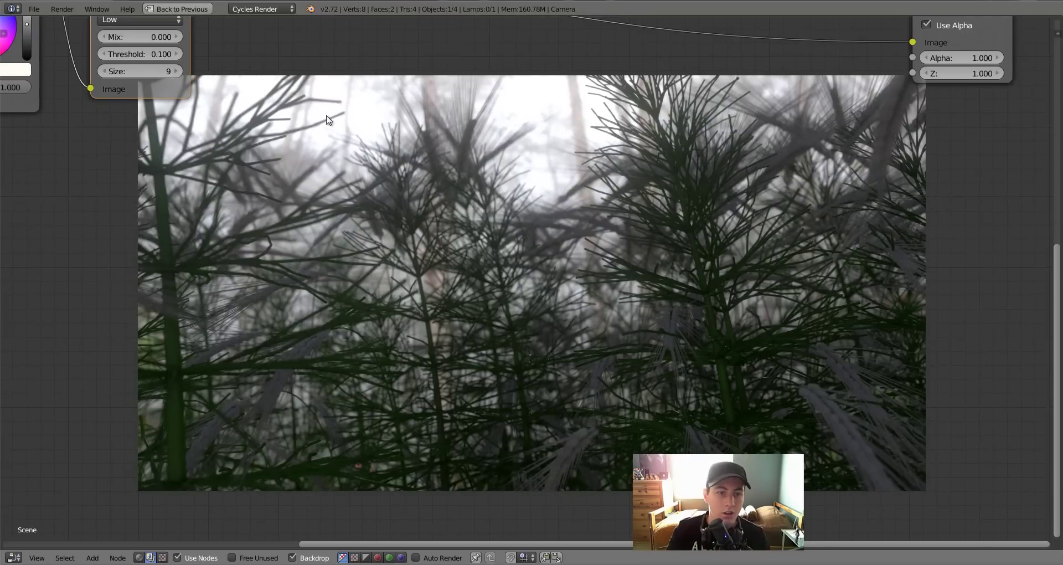
{"action": "mouse_move", "coordinate": [309, 105]}
{"action": "middle_mouse_down"}
{"action": "mouse_move", "coordinate": [574, 269]}
{"action": "mouse_move", "coordinate": [396, 223]}
{"action": "middle_mouse_up"}
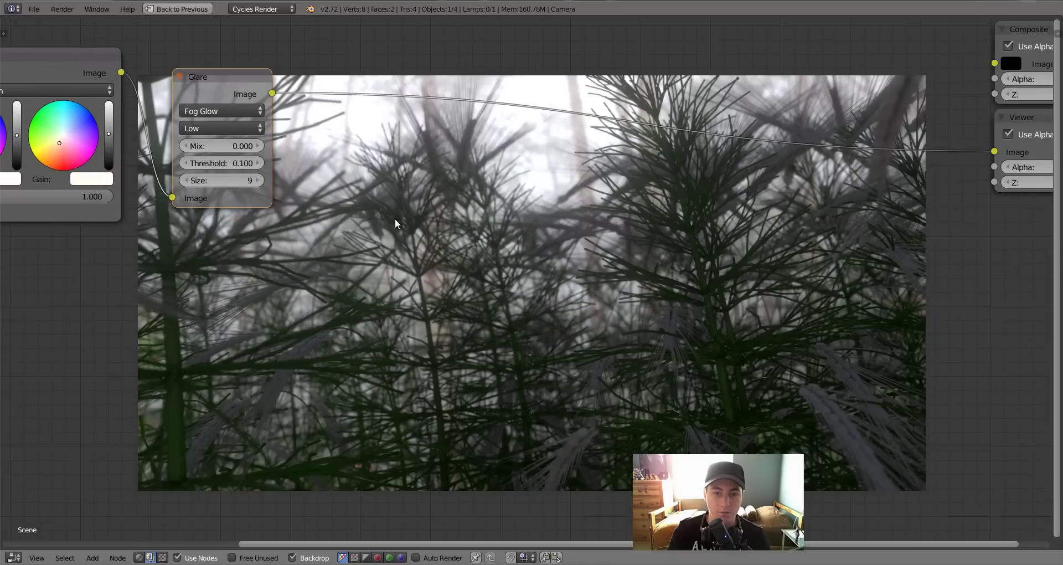
{"action": "key", "text": "shift+a"}
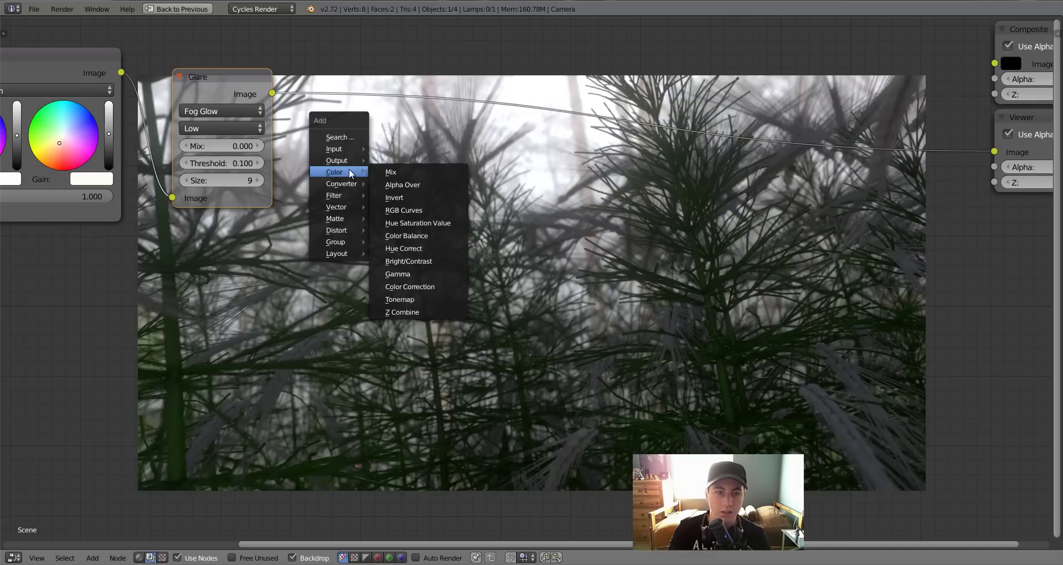
{"action": "mouse_move", "coordinate": [337, 231]}
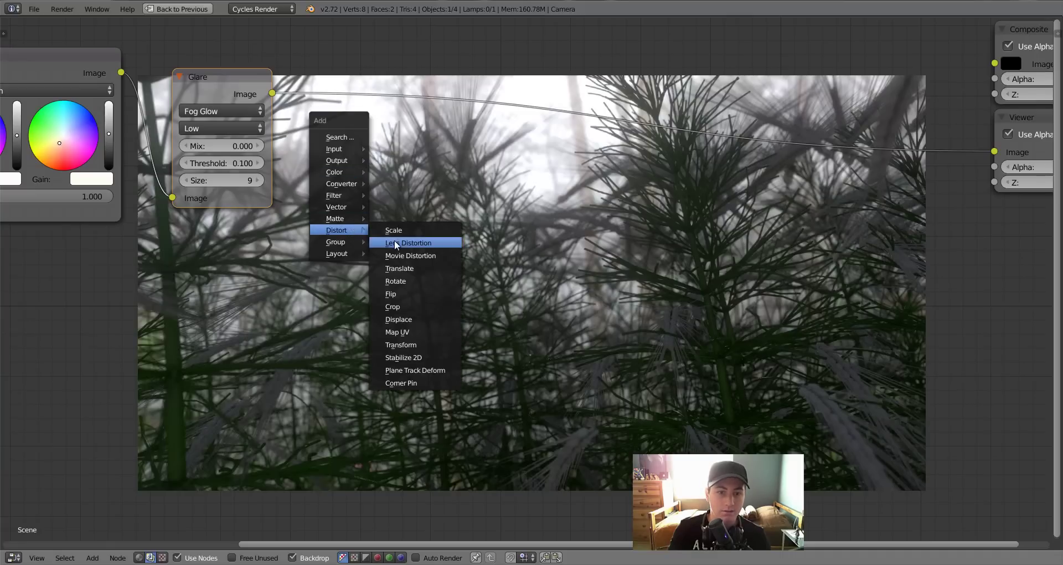
Step: Insert a Lens Distortion node on the Glare-to-Viewer link with Dispersion 0.003
{"action": "left_click", "coordinate": [399, 245]}
{"action": "left_click", "coordinate": [315, 87]}
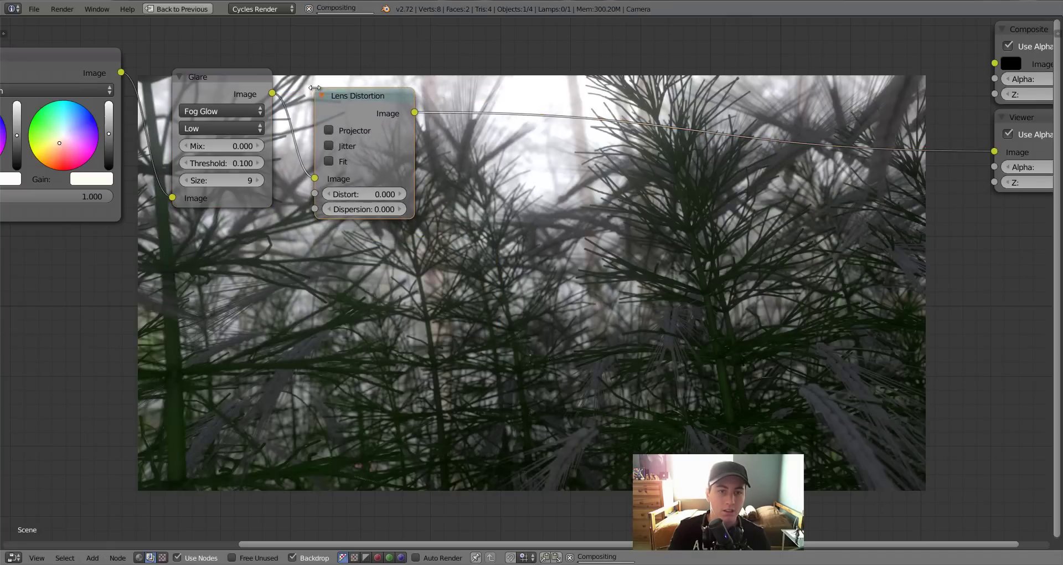
{"action": "left_click", "coordinate": [365, 209]}
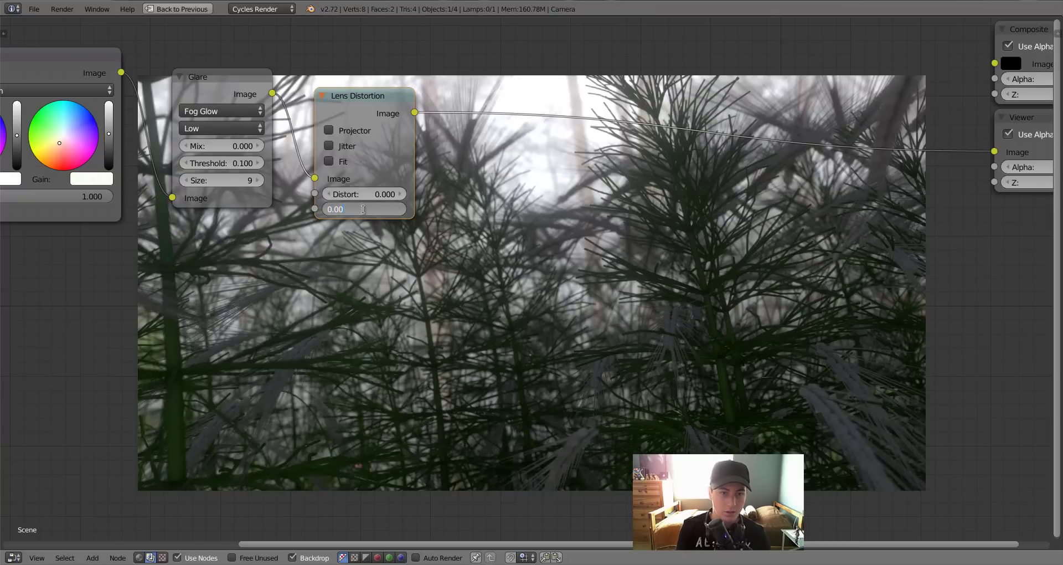
{"action": "key", "text": "BackSpace"}
{"action": "type", "text": "5"}
{"action": "key", "text": "Return"}
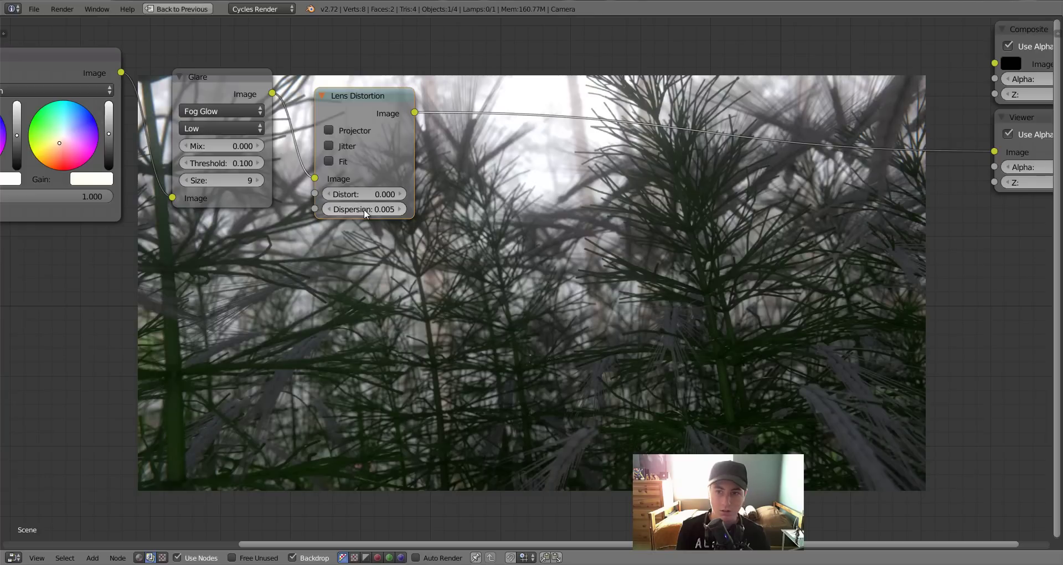
{"action": "left_click", "coordinate": [362, 209]}
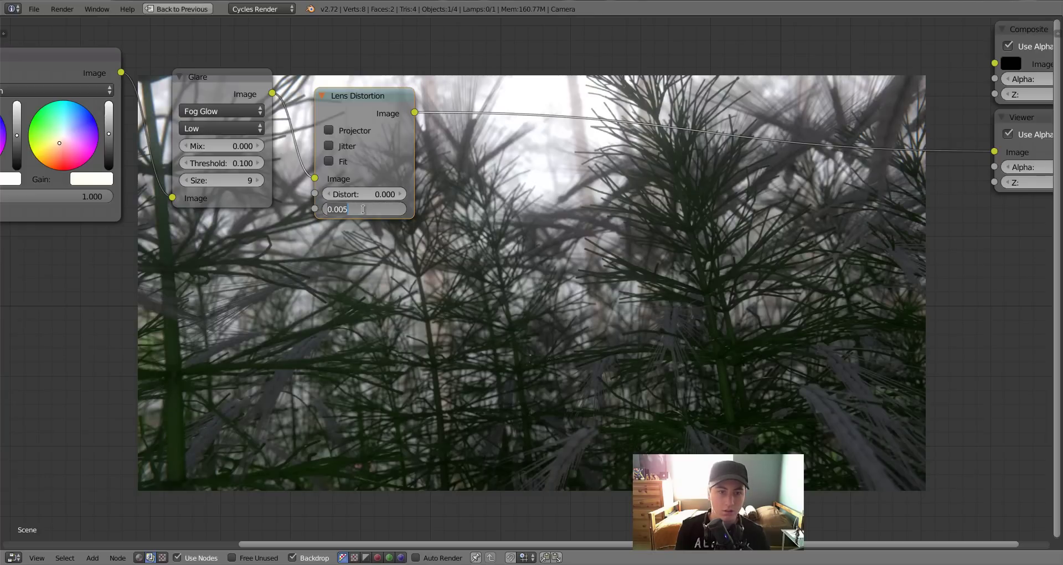
{"action": "left_click", "coordinate": [363, 209]}
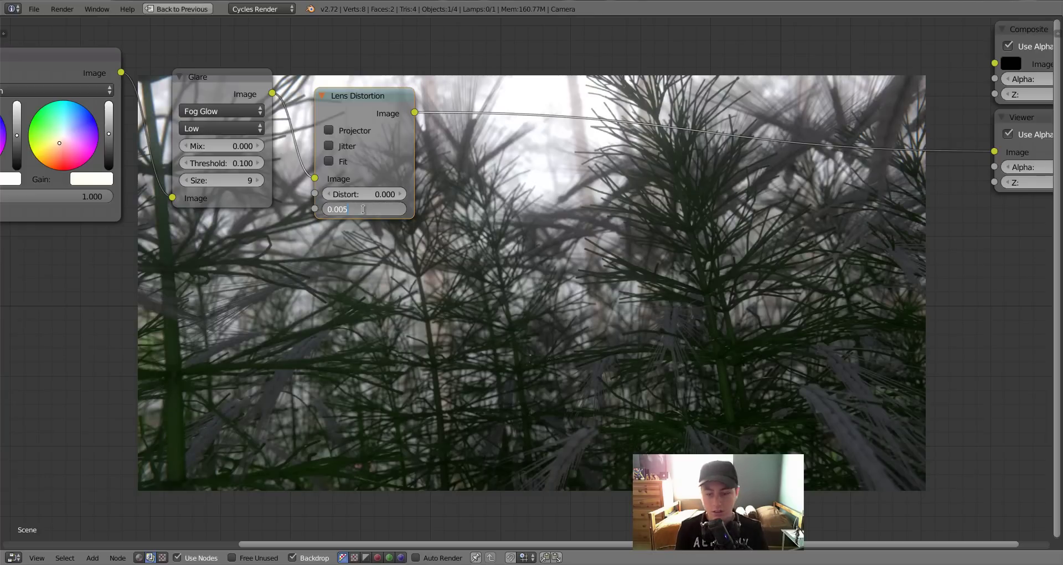
{"action": "type", "text": "0.003"}
{"action": "key", "text": "BackSpace"}
{"action": "type", "text": "3"}
{"action": "key", "text": "Return"}
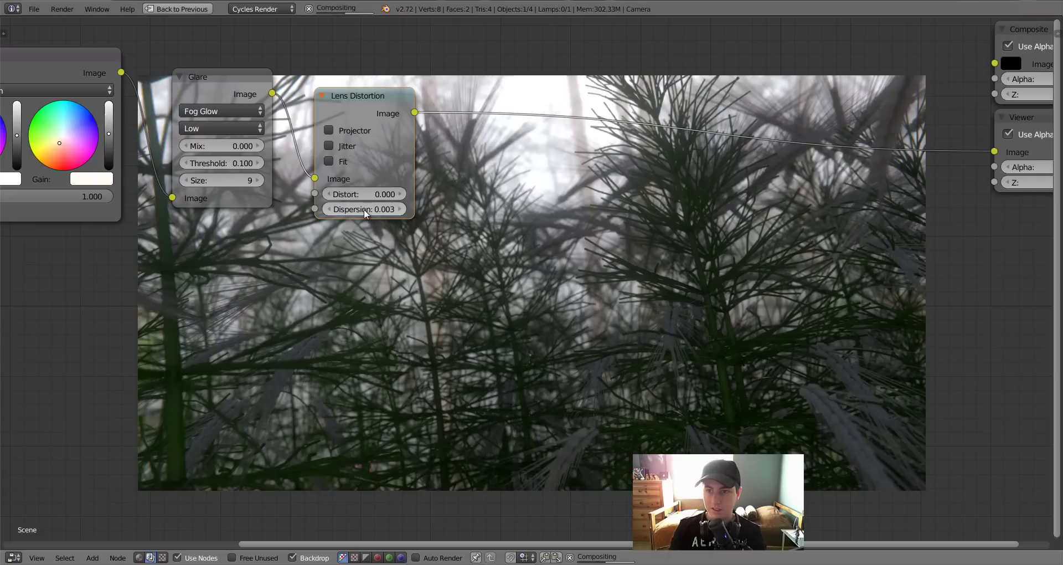
{"action": "key", "text": "shift+a"}
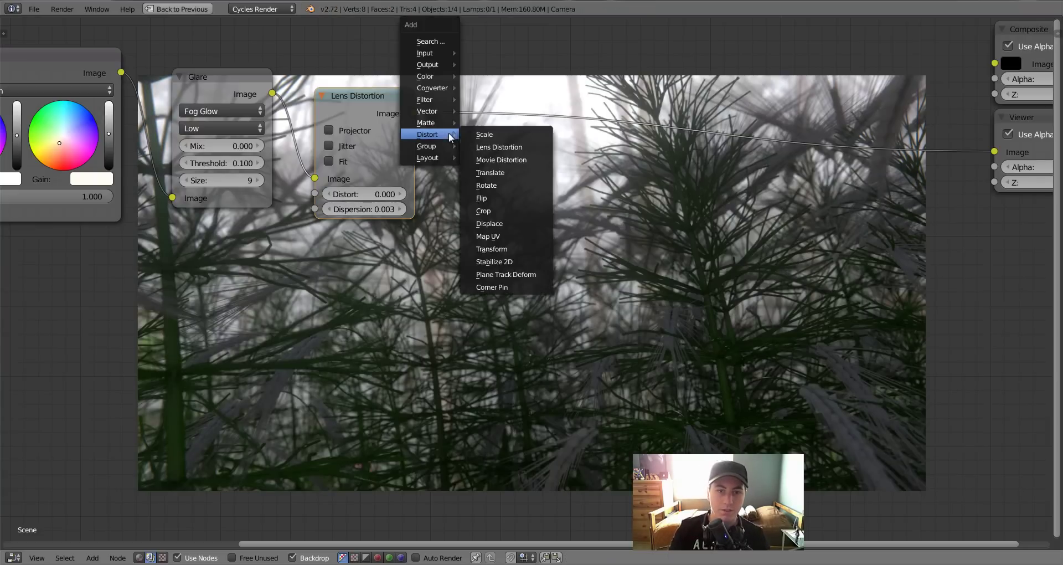
Step: Add a second Lens Distortion node on the Viewer link with Distort 1.000
{"action": "left_click", "coordinate": [482, 146]}
{"action": "left_click", "coordinate": [428, 76]}
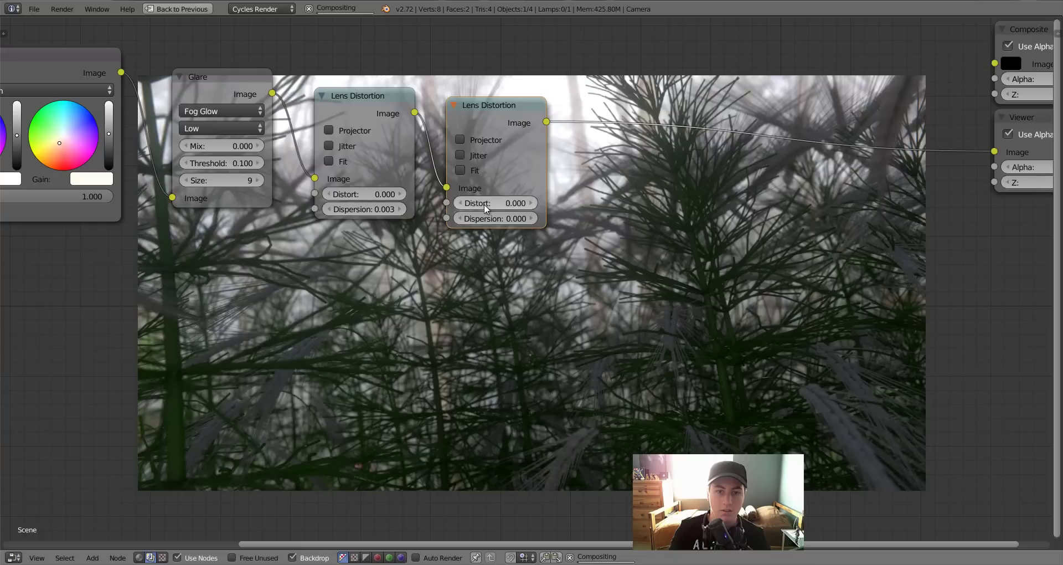
{"action": "left_click_drag", "start_coordinate": [486, 204], "coordinate": [487, 207]}
Step: Add a Math node after it using the Greater Than operation
{"action": "key", "text": "shift+a"}
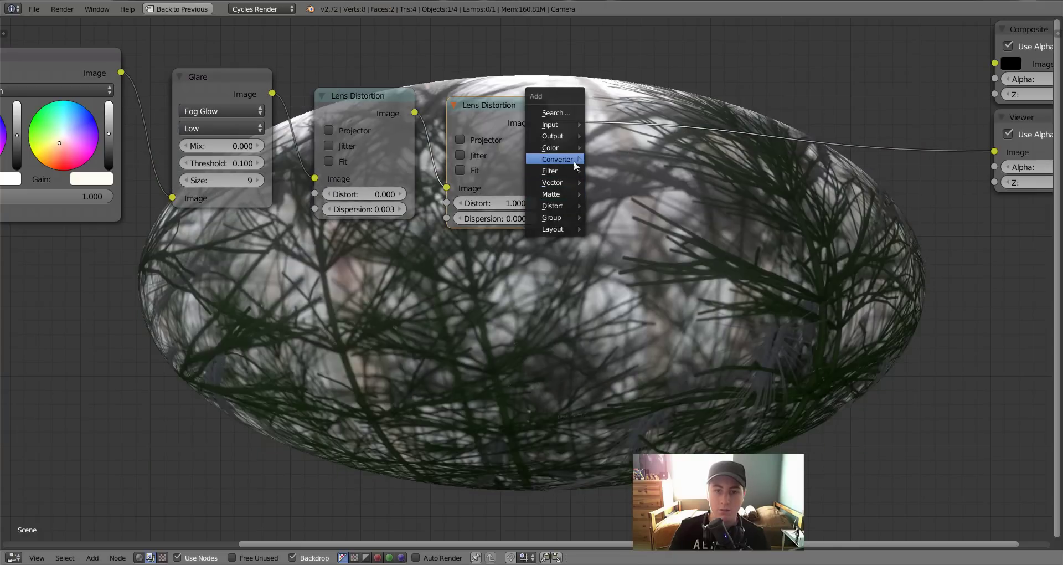
{"action": "left_click", "coordinate": [596, 163]}
{"action": "left_click", "coordinate": [612, 152]}
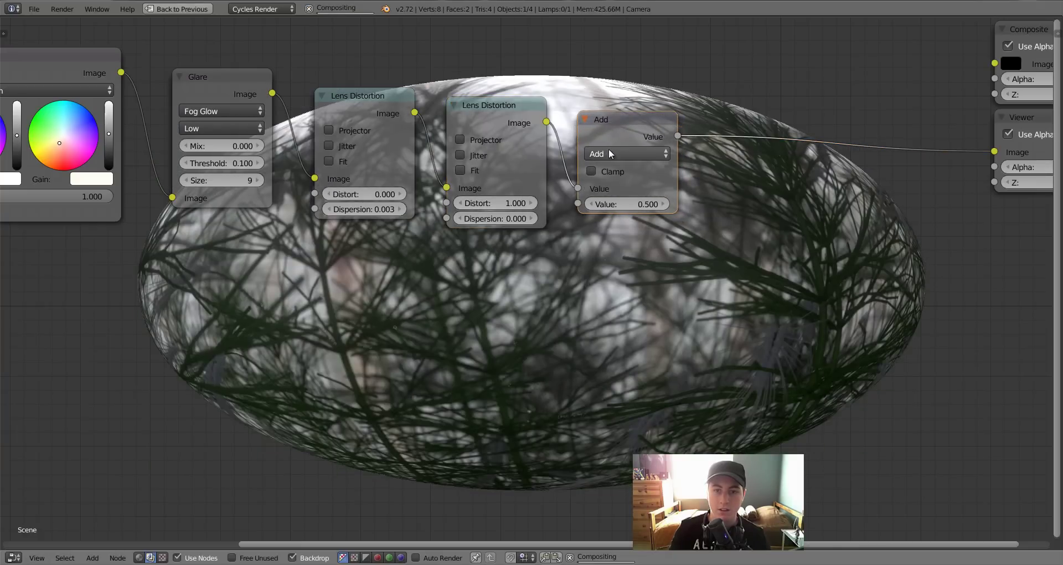
{"action": "left_click", "coordinate": [627, 153]}
{"action": "left_click", "coordinate": [632, 416]}
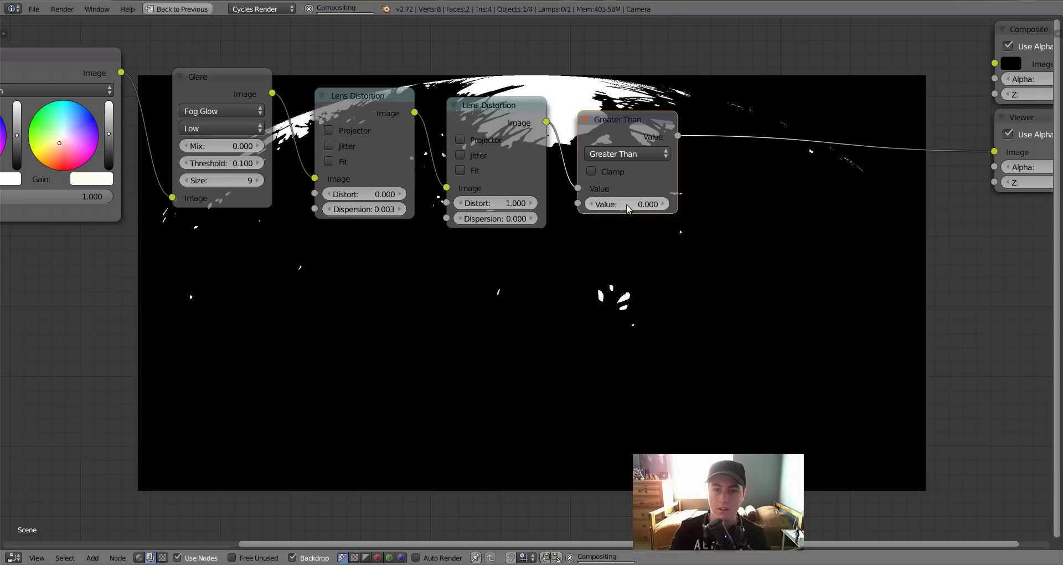
{"action": "key", "text": "shift+a"}
Step: Insert a Blur node after Greater Than: Fast Gaussian, relative, X aspect, 30% size
{"action": "left_click", "coordinate": [687, 224]}
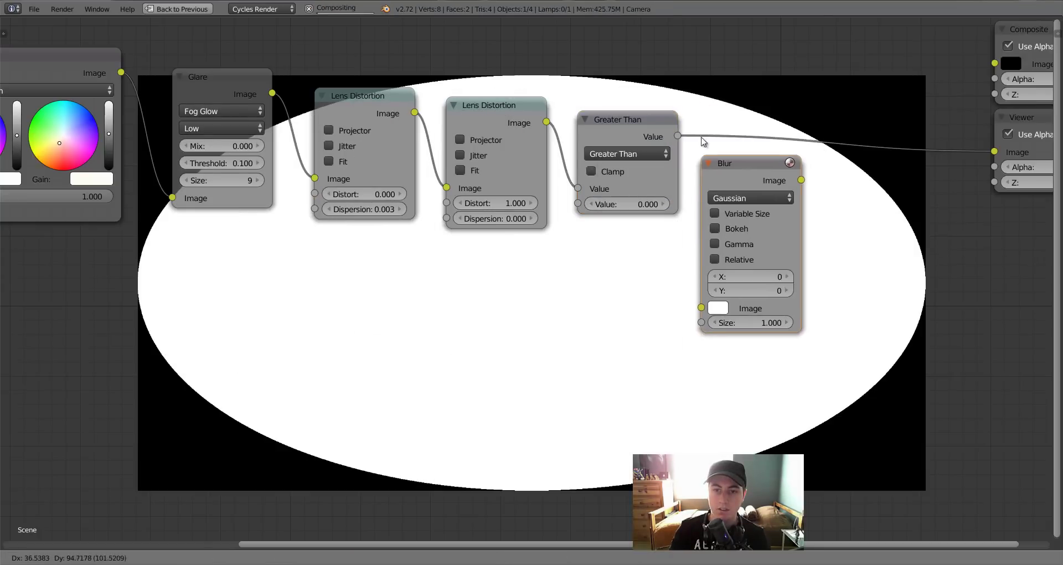
{"action": "left_click", "coordinate": [697, 104]}
{"action": "left_click", "coordinate": [722, 136]}
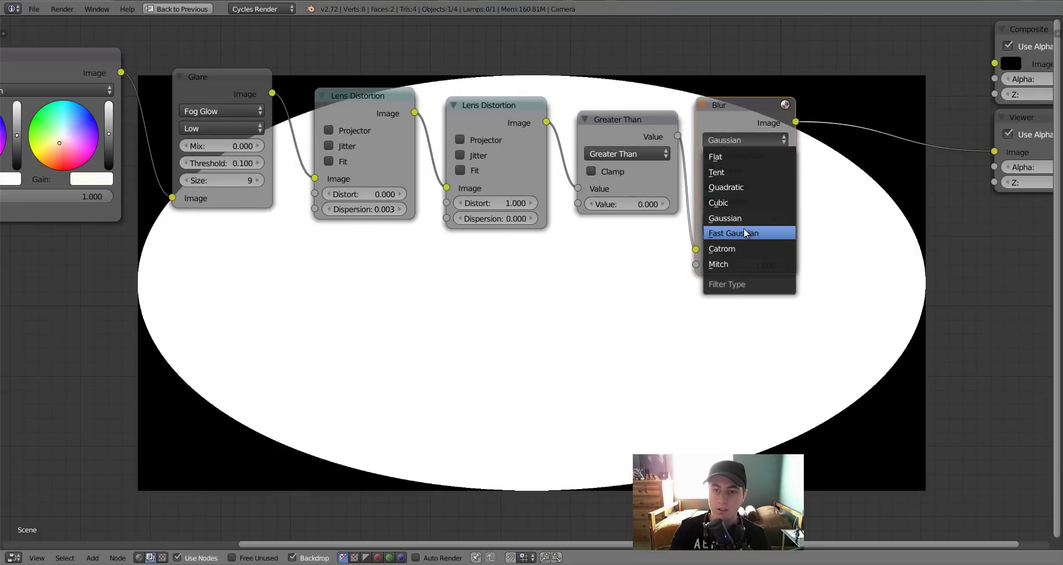
{"action": "left_click", "coordinate": [743, 227]}
{"action": "left_click", "coordinate": [728, 156]}
{"action": "left_click", "coordinate": [773, 188]}
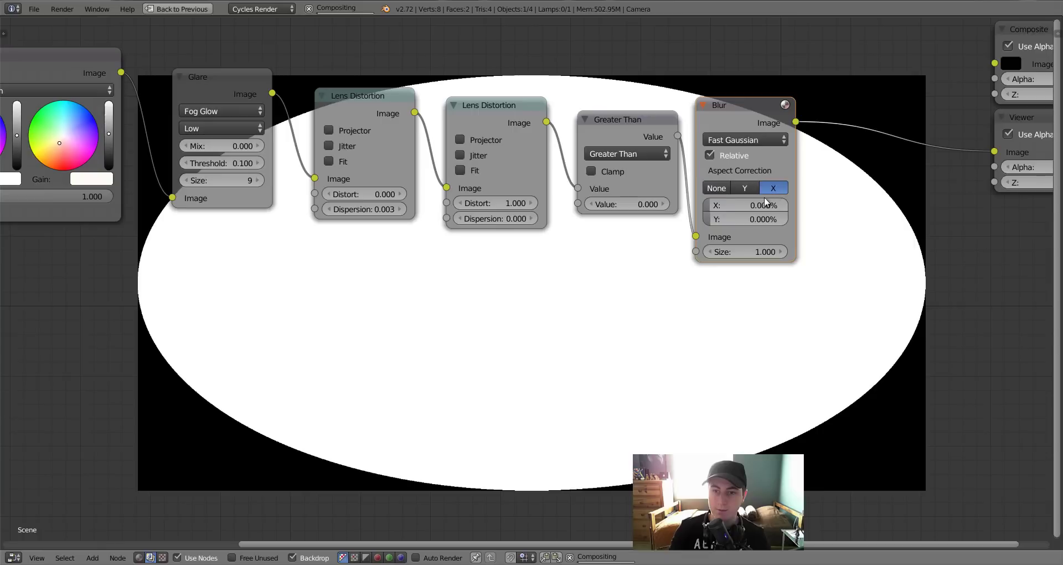
{"action": "left_click", "coordinate": [761, 202]}
{"action": "type", "text": "30.000"}
{"action": "key", "text": "Return"}
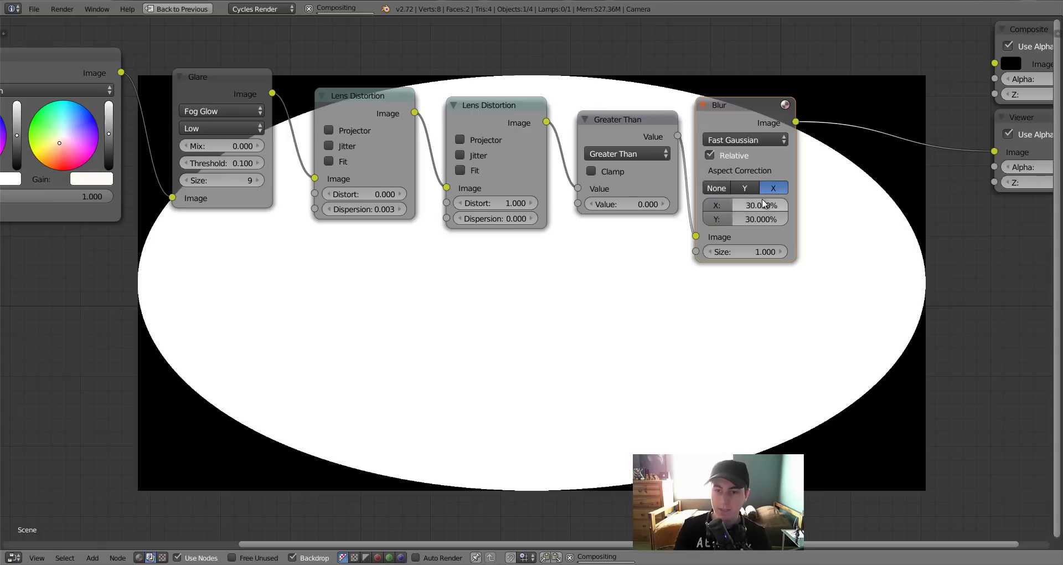
Step: Add a Multiply Mix node at Fac 0.800 combining the distorted render with the blurred mask
{"action": "key", "text": "shift+a"}
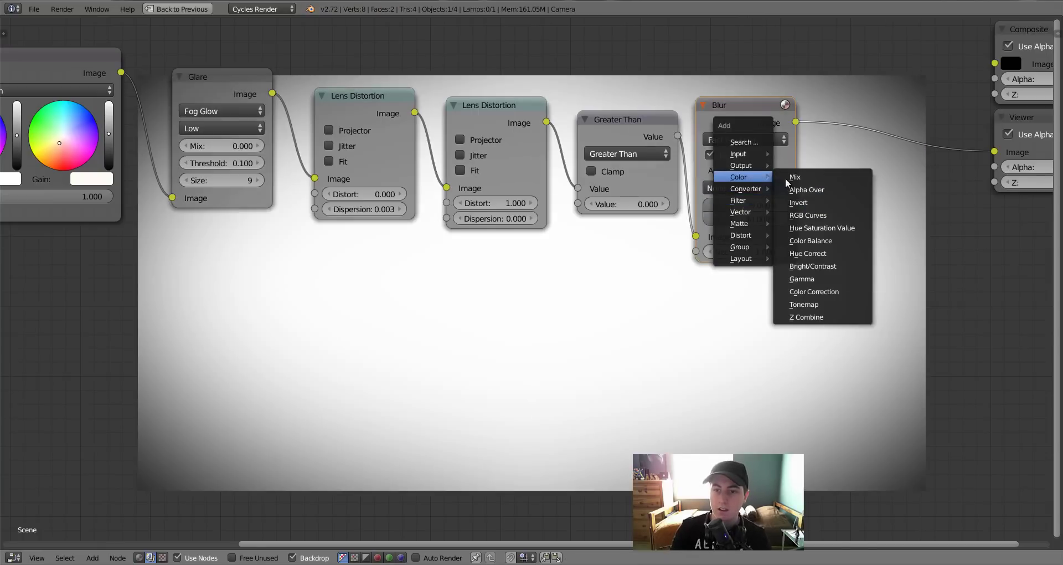
{"action": "left_click", "coordinate": [797, 180]}
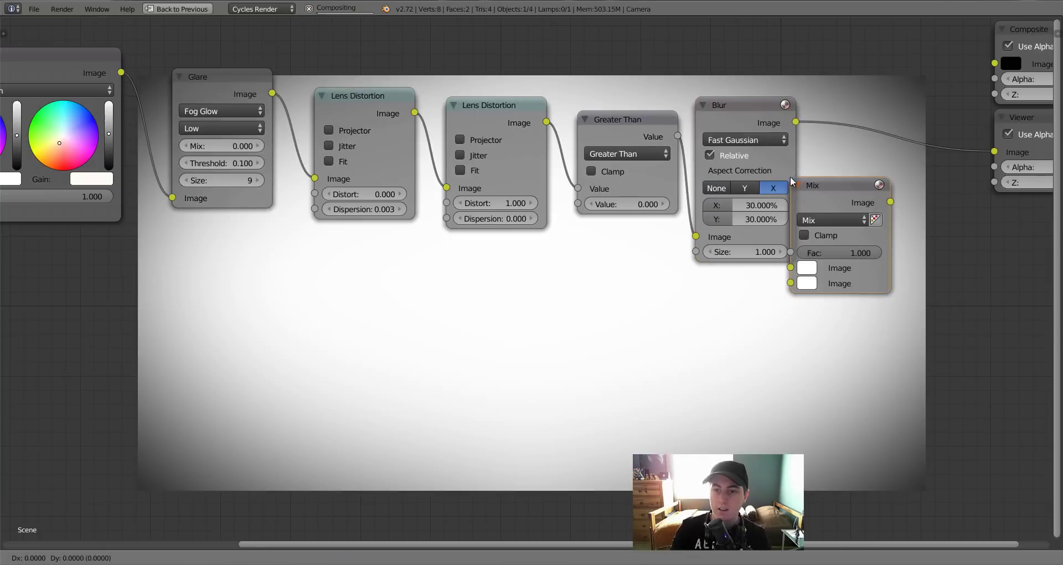
{"action": "left_click", "coordinate": [825, 115]}
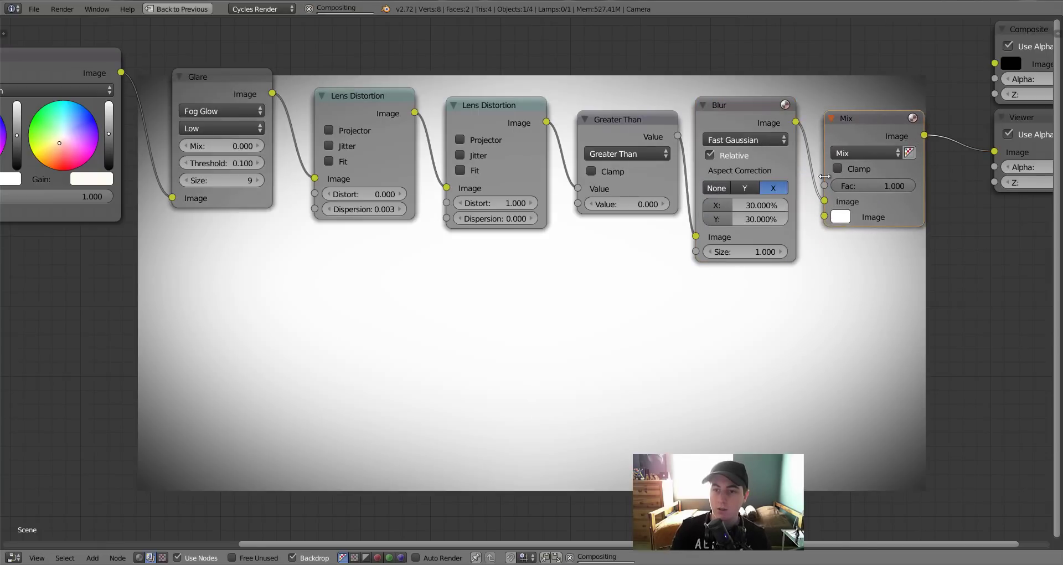
{"action": "left_click", "coordinate": [849, 155]}
{"action": "left_click", "coordinate": [857, 200]}
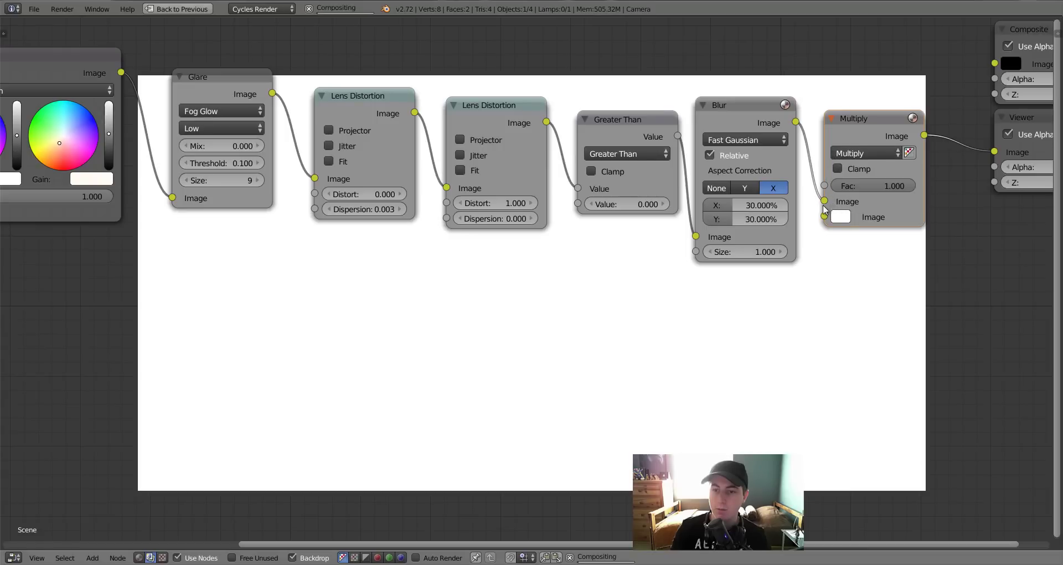
{"action": "mouse_move", "coordinate": [824, 201]}
{"action": "left_mouse_down"}
{"action": "mouse_move", "coordinate": [824, 216]}
{"action": "mouse_move", "coordinate": [435, 135]}
{"action": "mouse_move", "coordinate": [415, 113]}
{"action": "left_mouse_up"}
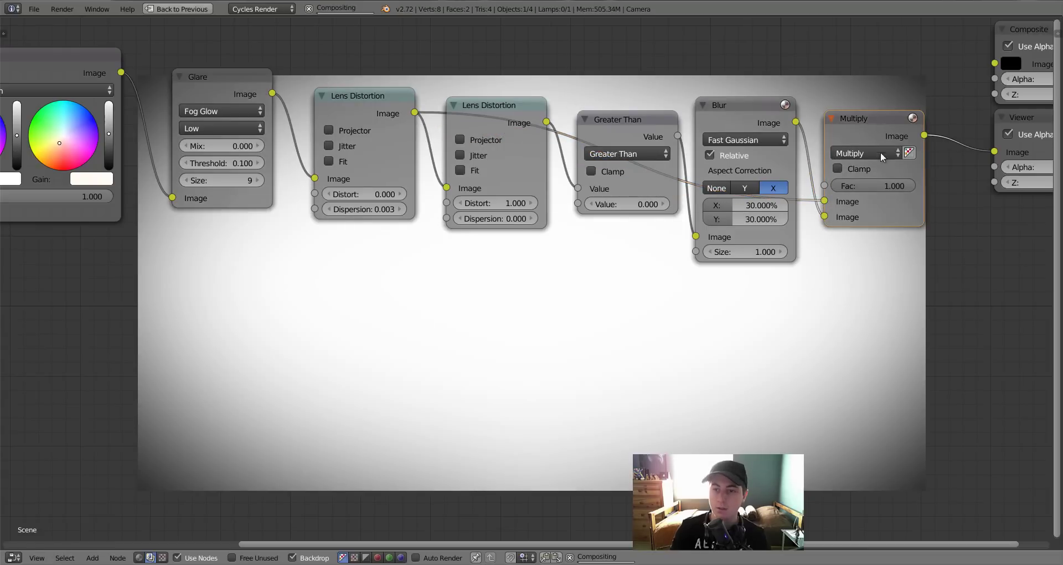
{"action": "left_click", "coordinate": [886, 185]}
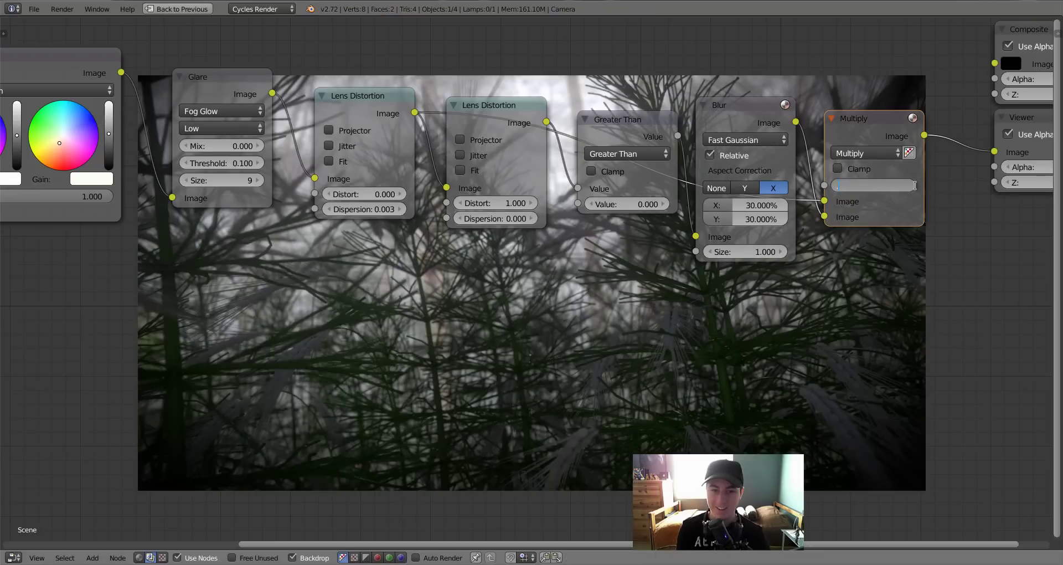
{"action": "type", "text": "8"}
{"action": "key", "text": "Return"}
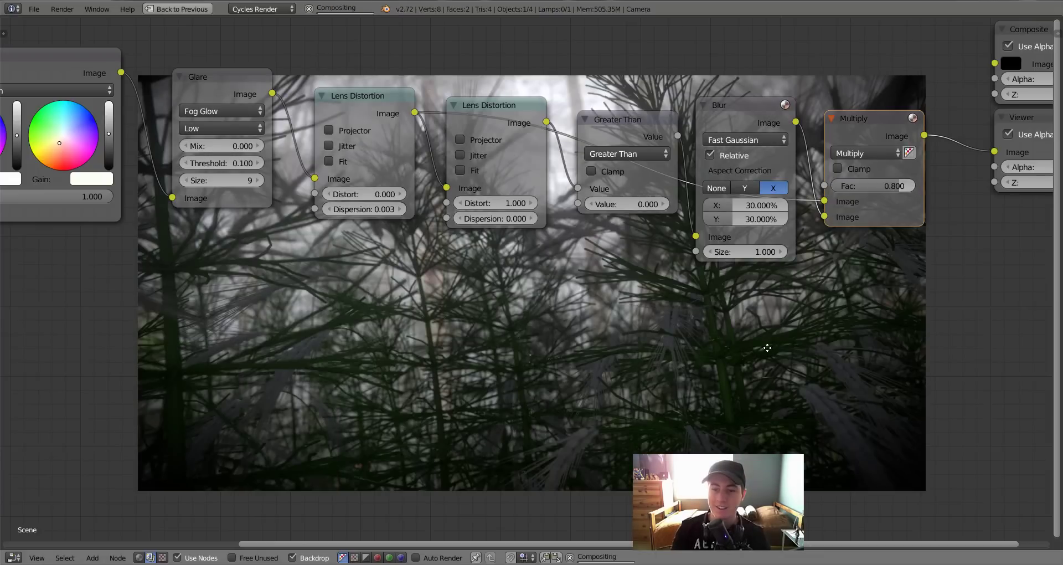
{"action": "middle_click_drag", "start_coordinate": [914, 185], "coordinate": [602, 17]}
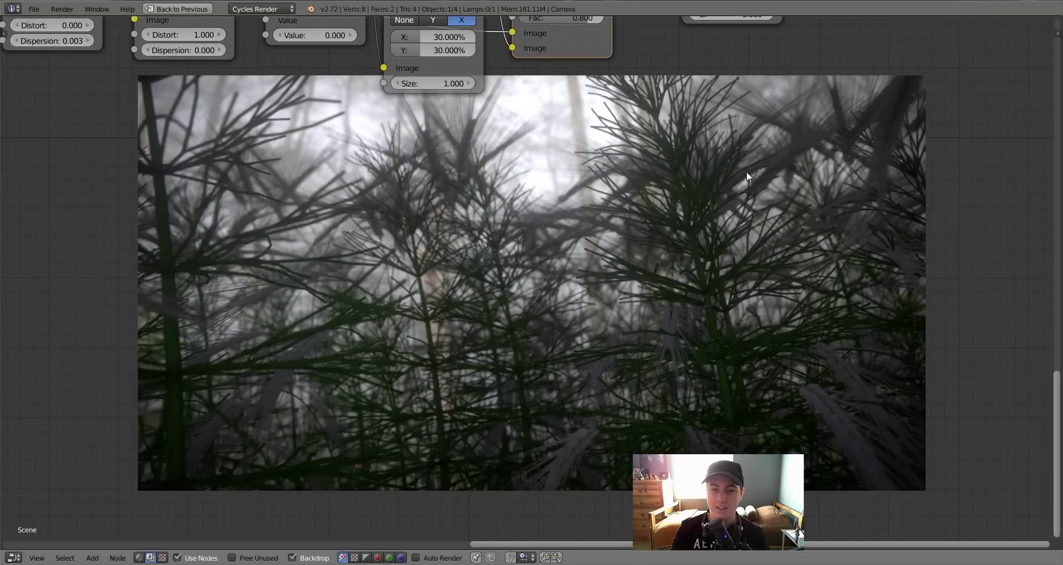
Step: Move the Lens Distortion, Greater Than, Blur and Multiply nodes straight down in the tree
{"action": "middle_click_drag", "start_coordinate": [746, 172], "coordinate": [866, 386]}
{"action": "scroll", "coordinate": [584, 345], "scroll_direction": "up", "scroll_amount": 2}
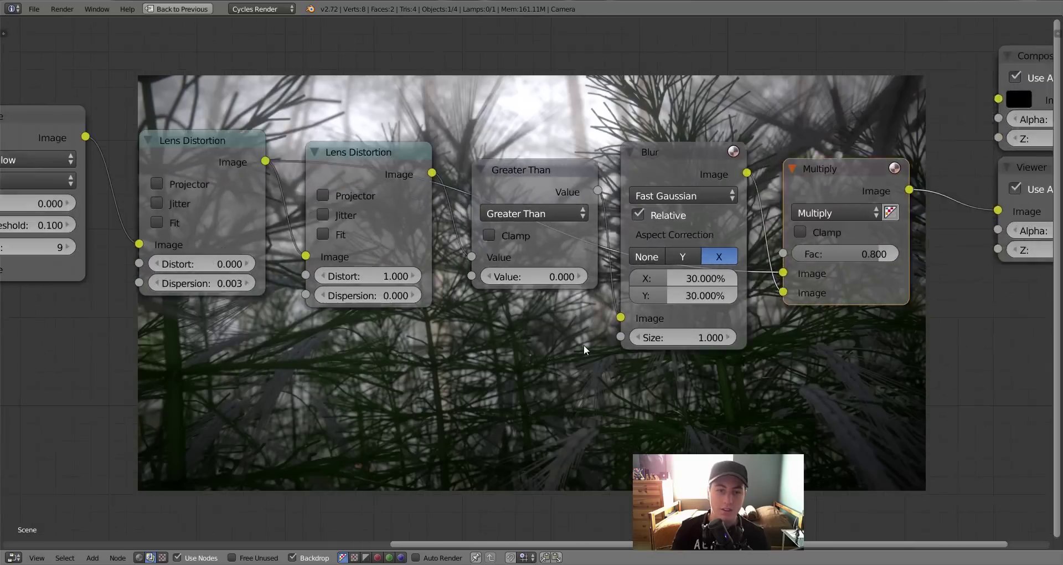
{"action": "scroll", "coordinate": [583, 344], "scroll_direction": "up", "scroll_amount": 1}
{"action": "left_click", "coordinate": [339, 131]}
{"action": "left_click", "coordinate": [544, 151], "text": "shift"}
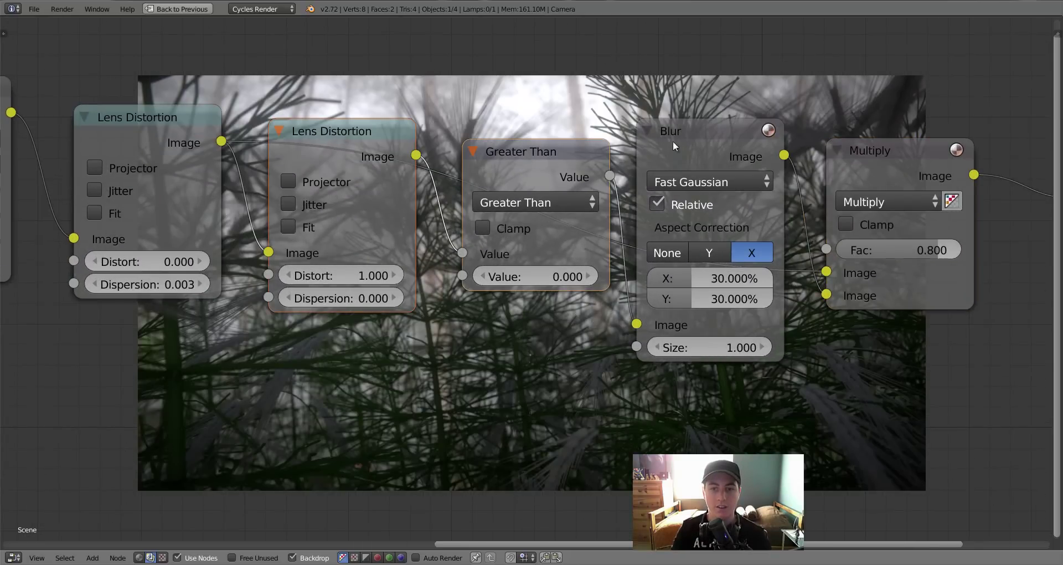
{"action": "left_click", "coordinate": [674, 145], "text": "shift"}
{"action": "left_click", "coordinate": [881, 159], "text": "shift"}
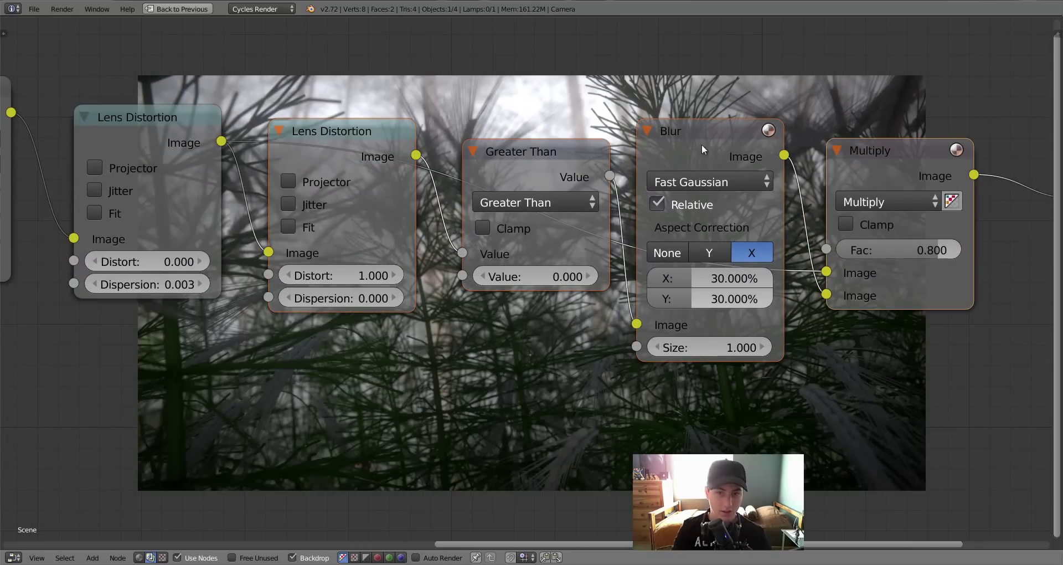
{"action": "scroll", "coordinate": [695, 138], "scroll_direction": "down", "scroll_amount": 1}
{"action": "scroll", "coordinate": [695, 138], "scroll_direction": "down", "scroll_amount": 1}
{"action": "key", "text": "g"}
{"action": "key", "text": "y"}
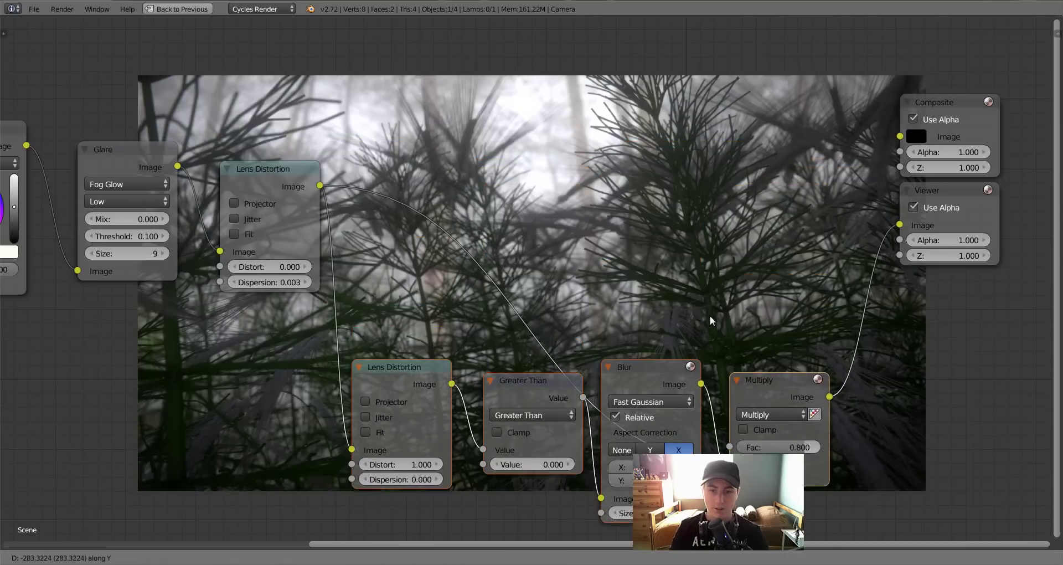
{"action": "left_click", "coordinate": [712, 321]}
Step: Preview the second Lens Distortion's warped output in the Viewer
{"action": "scroll", "coordinate": [609, 277], "scroll_direction": "up", "scroll_amount": 1}
{"action": "scroll", "coordinate": [566, 208], "scroll_direction": "up", "scroll_amount": 1}
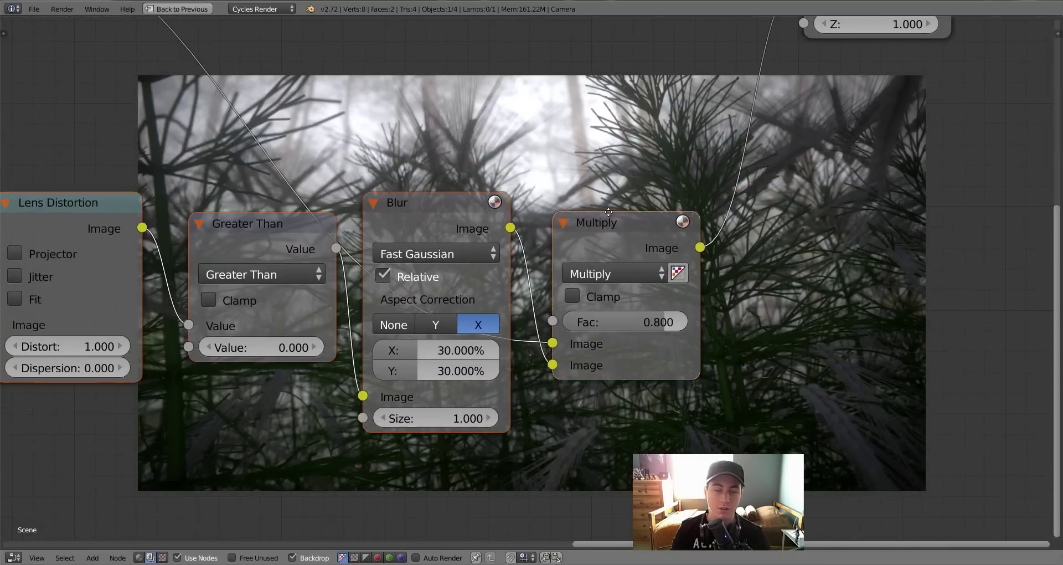
{"action": "middle_click_drag", "start_coordinate": [609, 212], "coordinate": [713, 223]}
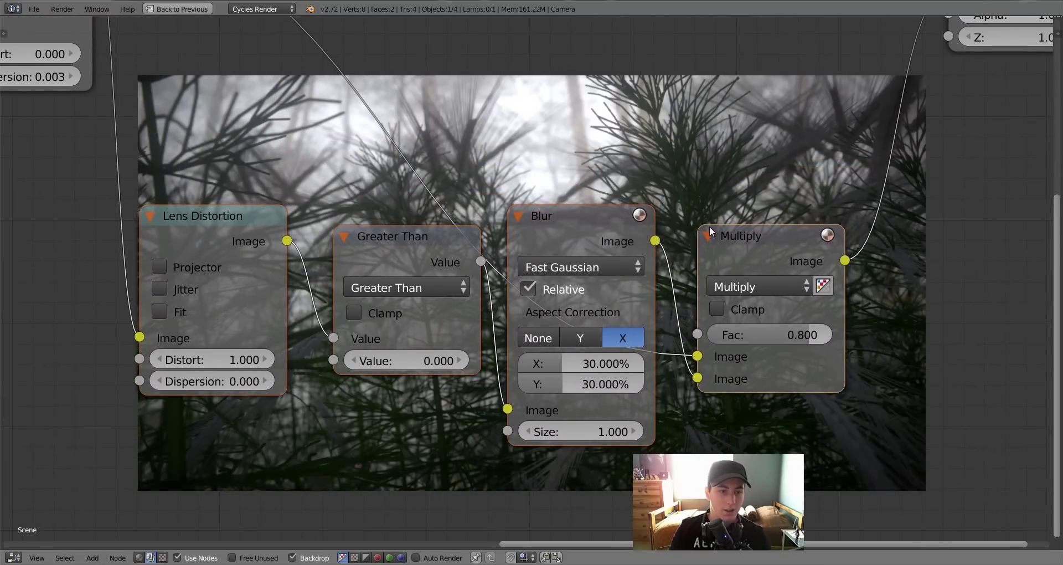
{"action": "left_click", "coordinate": [233, 224], "text": "ctrl+shift"}
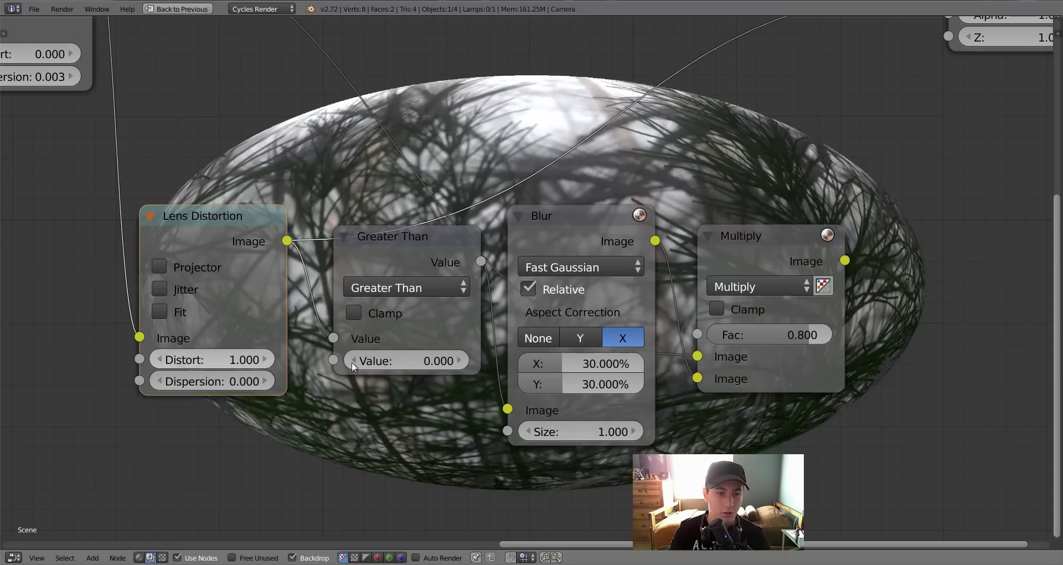
Step: Preview the Greater Than, Blur and Multiply outputs in turn, keeping Blur X at 30%
{"action": "left_click_drag", "start_coordinate": [418, 240], "coordinate": [408, 244]}
{"action": "left_click", "coordinate": [407, 244], "text": "ctrl+shift"}
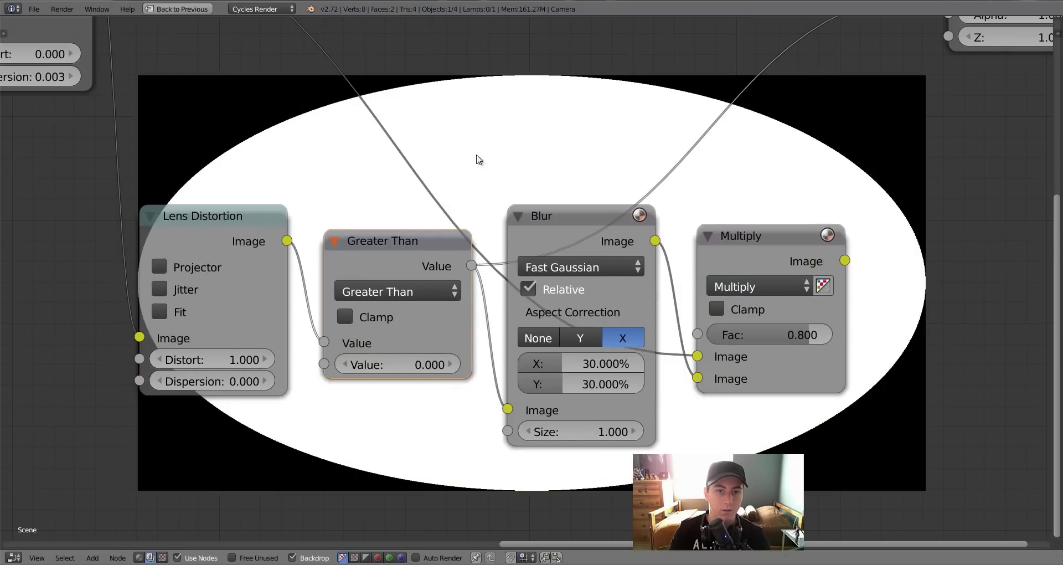
{"action": "left_click", "coordinate": [580, 221], "text": "ctrl+shift"}
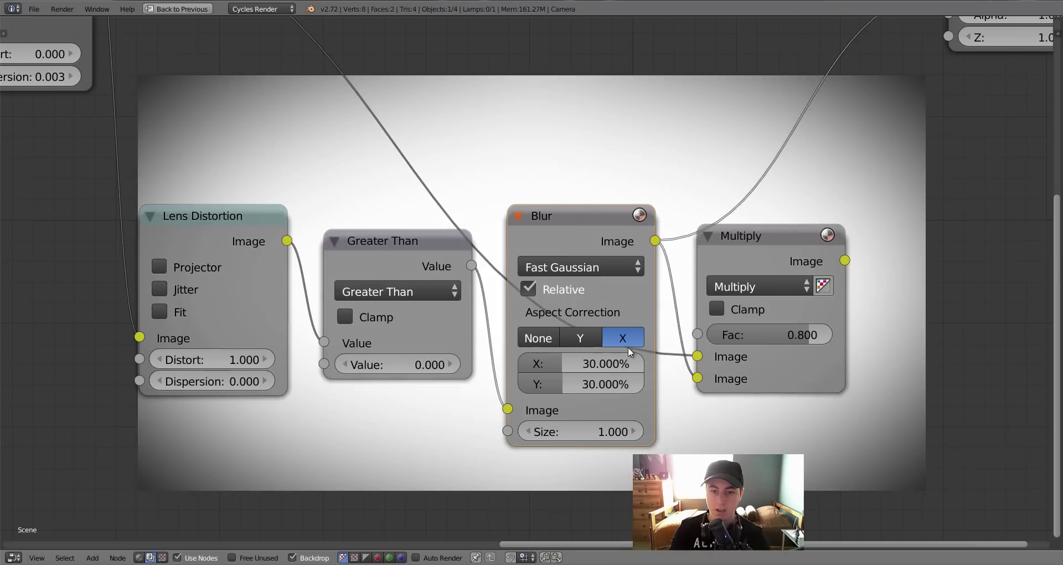
{"action": "left_click_drag", "start_coordinate": [604, 367], "coordinate": [581, 368]}
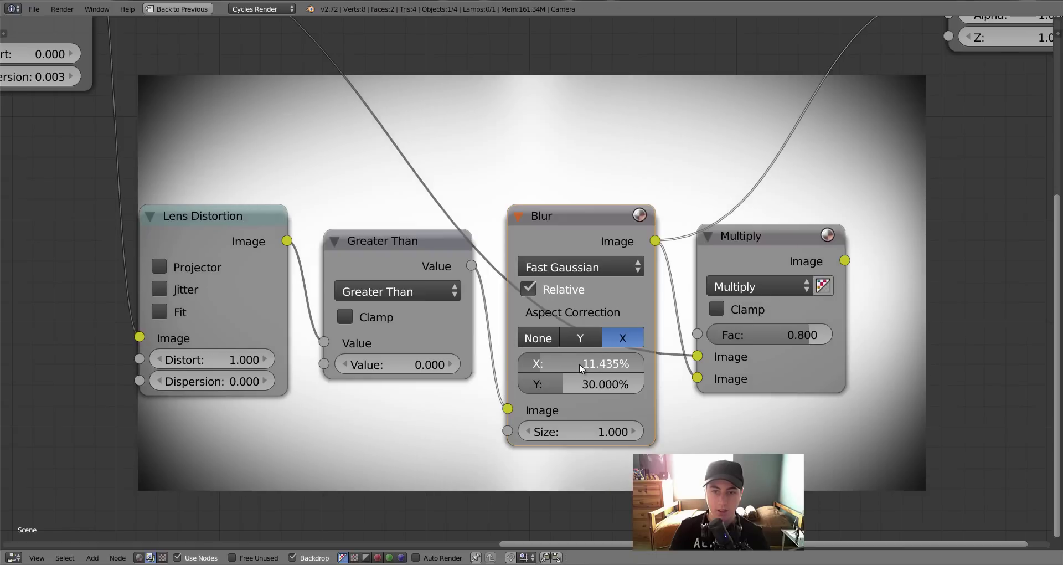
{"action": "key", "text": "ctrl+z"}
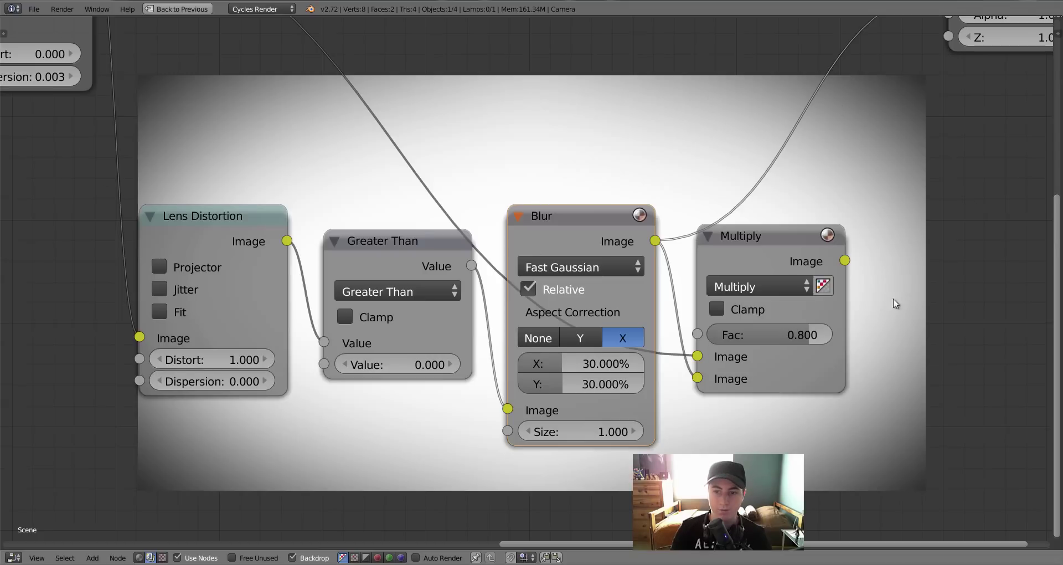
{"action": "left_click", "coordinate": [736, 266], "text": "ctrl+shift"}
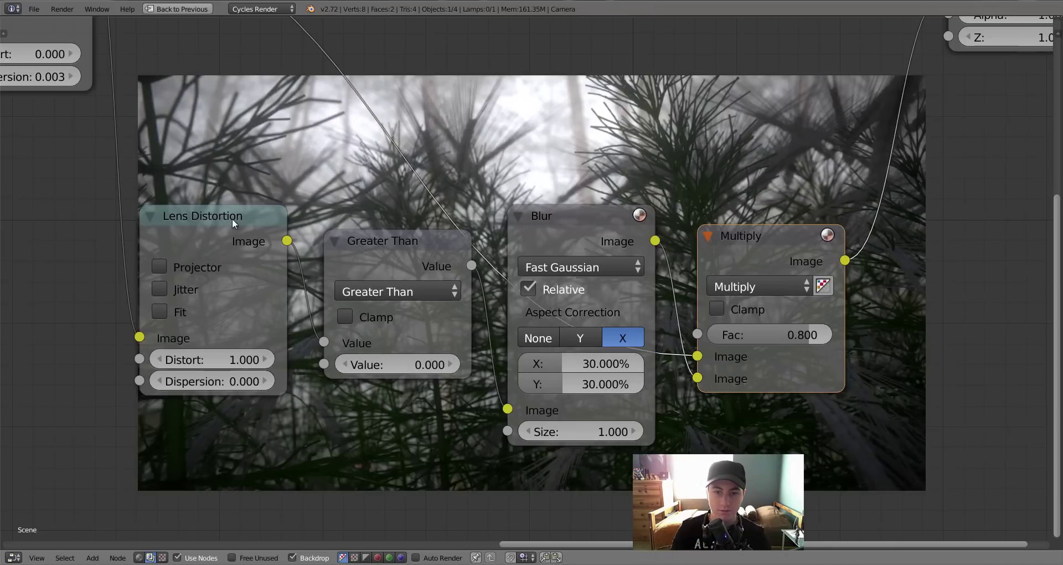
Step: Move the four vignette nodes back up in line with the main chain
{"action": "left_click", "coordinate": [229, 224], "text": "shift"}
{"action": "left_click", "coordinate": [385, 240], "text": "shift"}
{"action": "left_click", "coordinate": [602, 231], "text": "shift"}
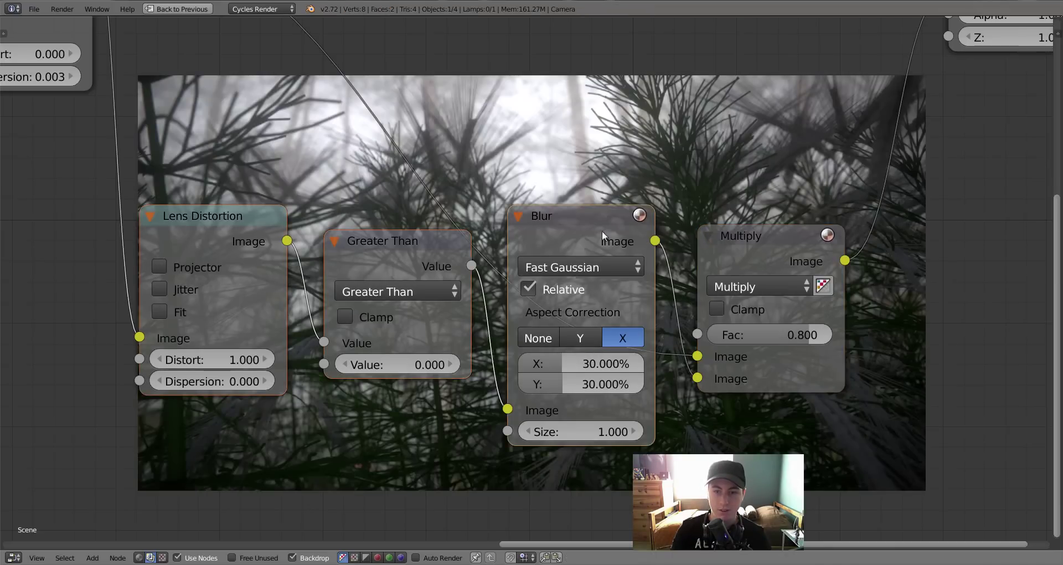
{"action": "left_click", "coordinate": [716, 244], "text": "shift"}
{"action": "scroll", "coordinate": [717, 244], "scroll_direction": "down", "scroll_amount": 2}
{"action": "key", "text": "g"}
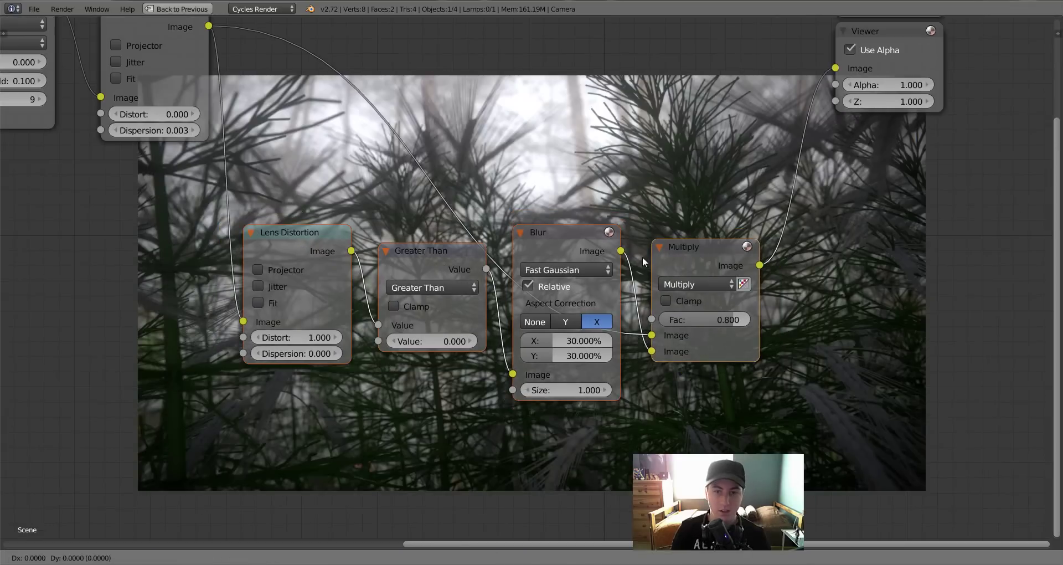
{"action": "key", "text": "y"}
{"action": "left_click", "coordinate": [642, 55]}
Step: Move the Viewer and Composite nodes further right and down to make room
{"action": "middle_click_drag", "start_coordinate": [929, 30], "coordinate": [669, 196]}
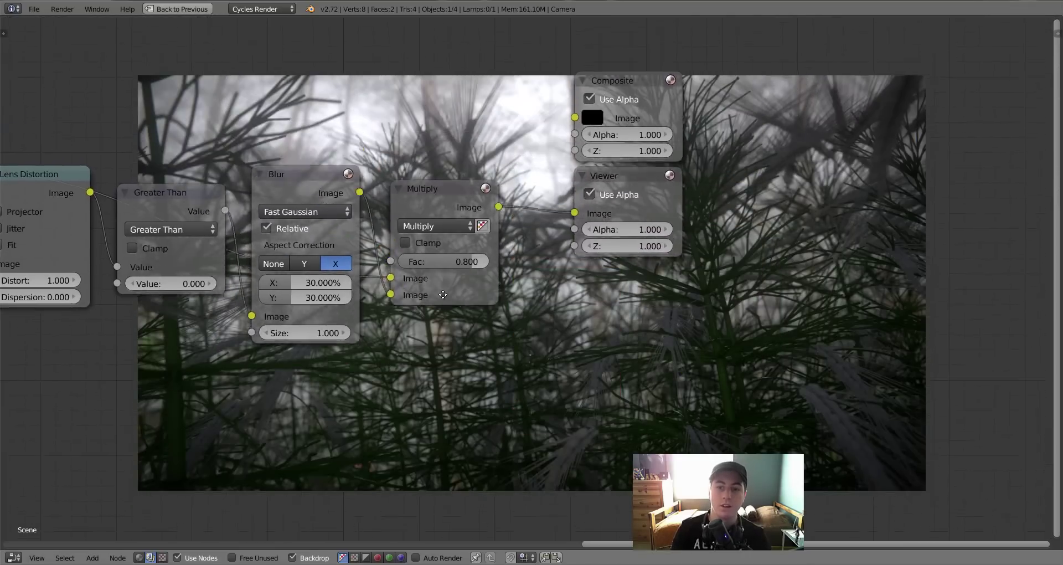
{"action": "left_click", "coordinate": [638, 218]}
{"action": "left_click", "coordinate": [647, 133], "text": "shift"}
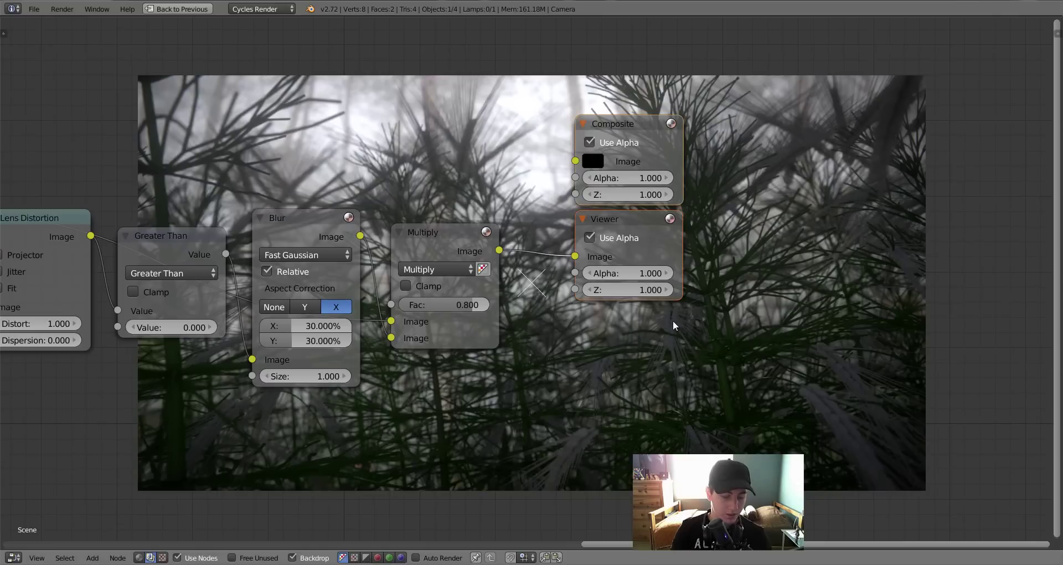
{"action": "key", "text": "g"}
{"action": "left_click", "coordinate": [853, 397]}
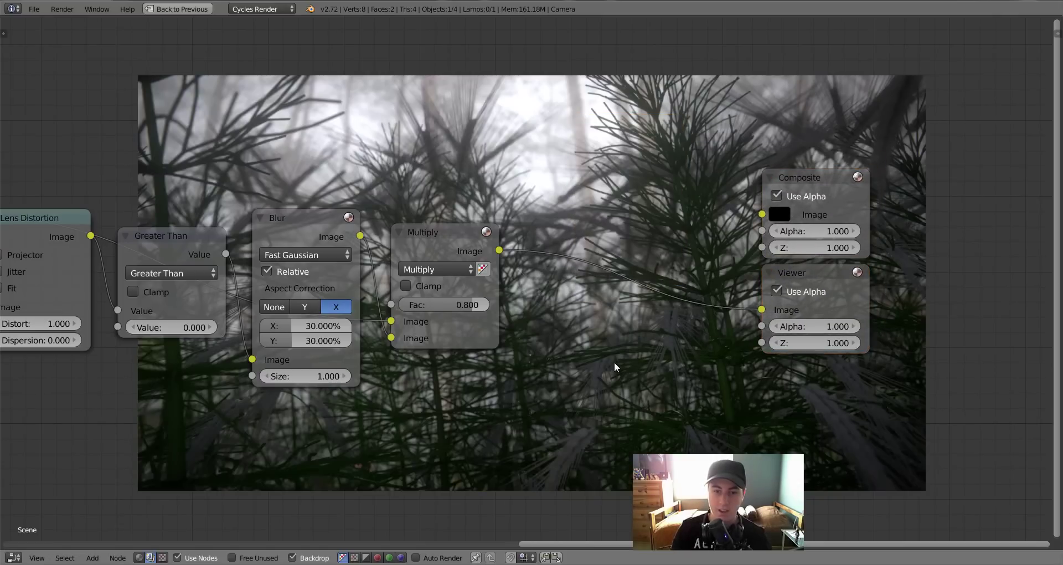
{"action": "key", "text": "shift+a"}
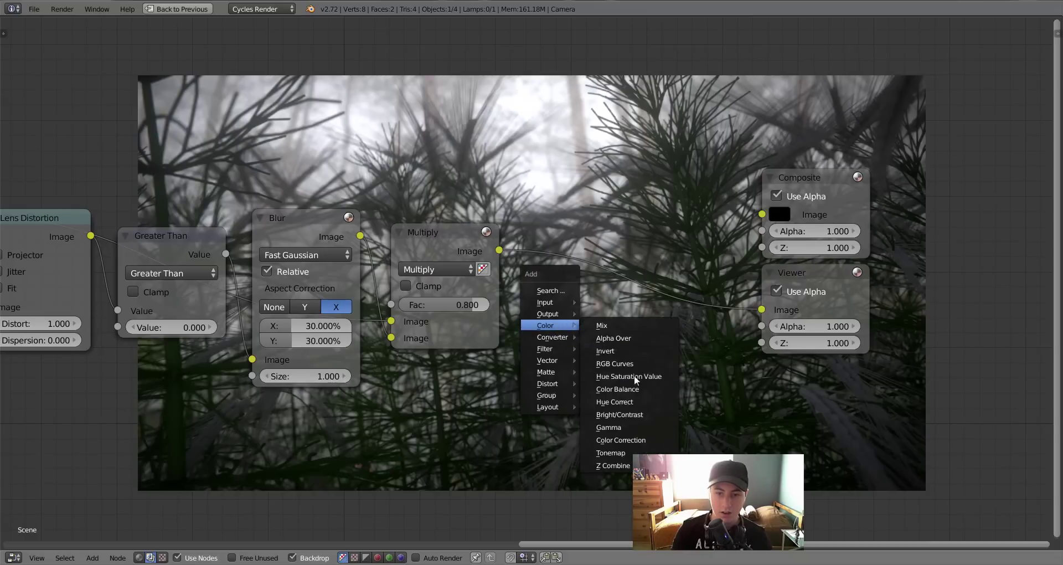
{"action": "mouse_move", "coordinate": [546, 324]}
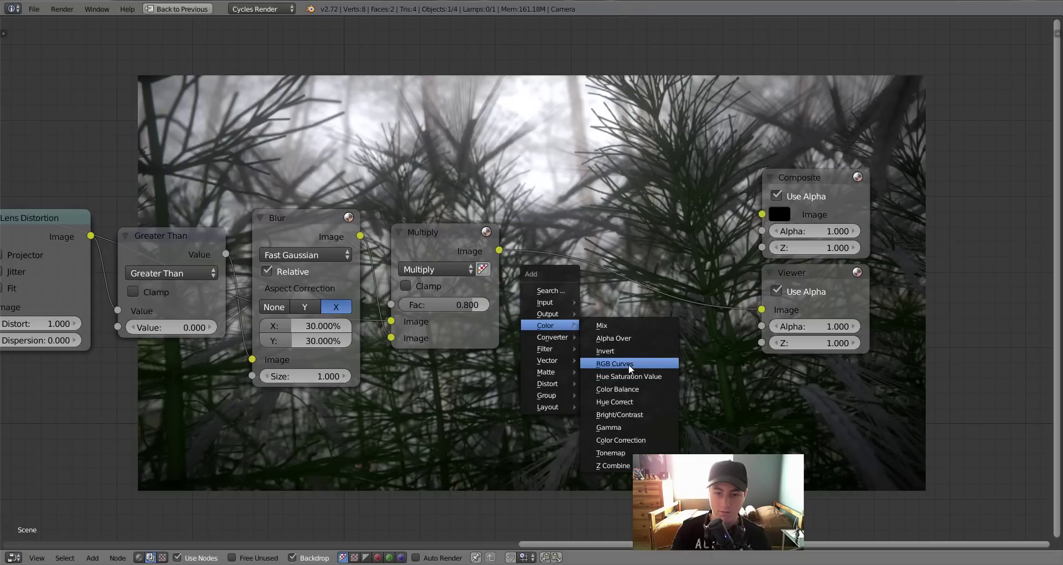
Step: Insert an RGB Curves node after Multiply and lift its curve midpoint slightly
{"action": "left_click", "coordinate": [620, 363]}
{"action": "left_click", "coordinate": [533, 175]}
{"action": "left_click", "coordinate": [617, 301]}
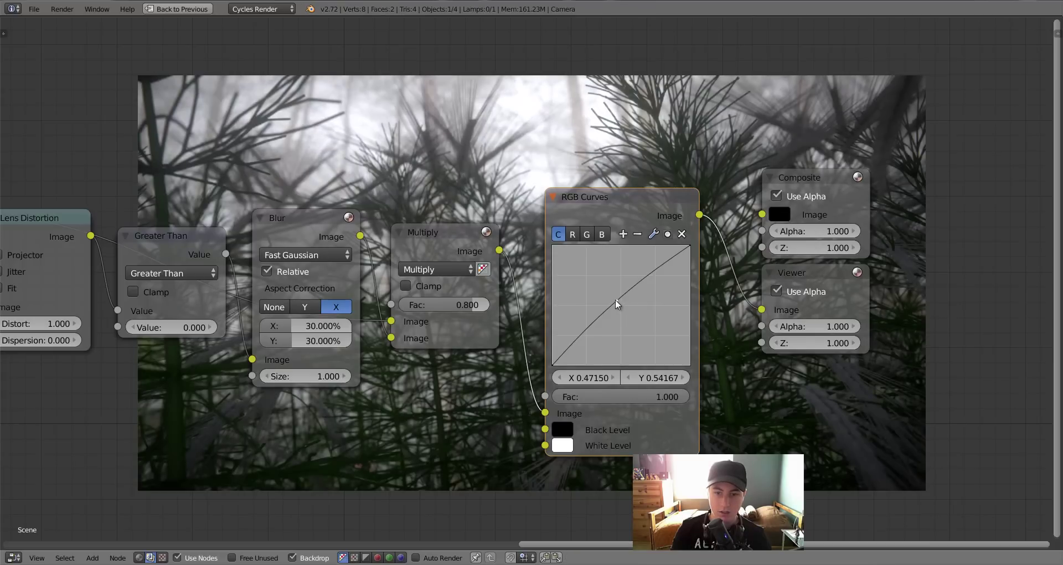
{"action": "left_click_drag", "start_coordinate": [618, 301], "coordinate": [613, 299]}
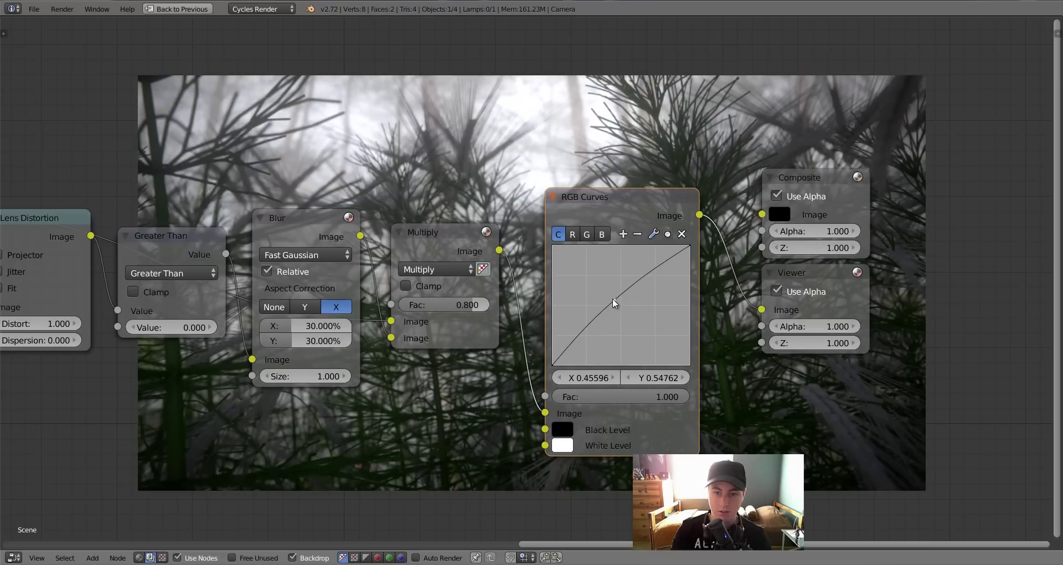
Step: Connect the RGB Curves output to the Composite node as well
{"action": "middle_click_drag", "start_coordinate": [615, 302], "coordinate": [382, 64]}
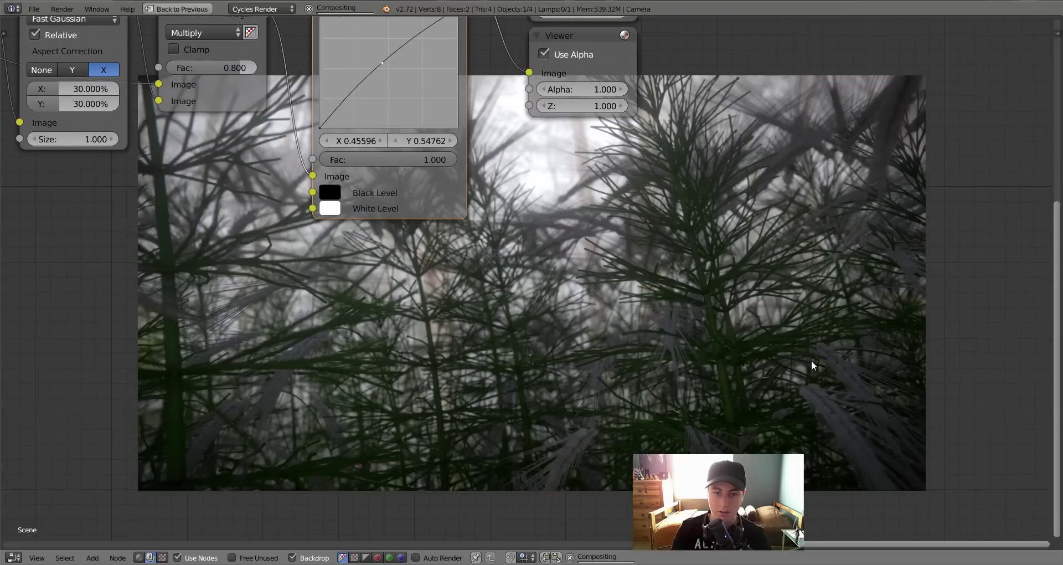
{"action": "key", "text": "Home"}
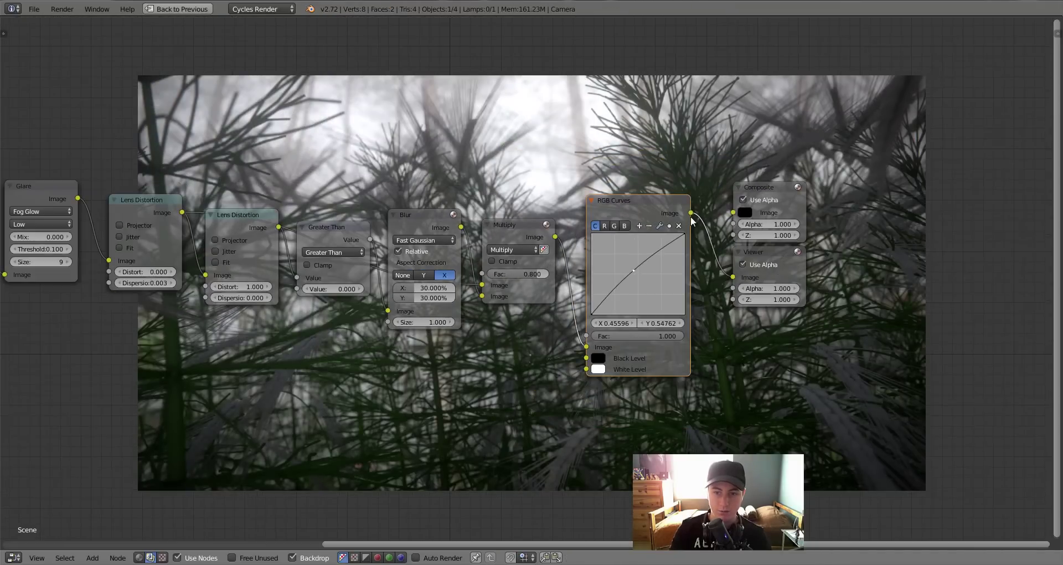
{"action": "left_click_drag", "start_coordinate": [691, 212], "coordinate": [744, 219]}
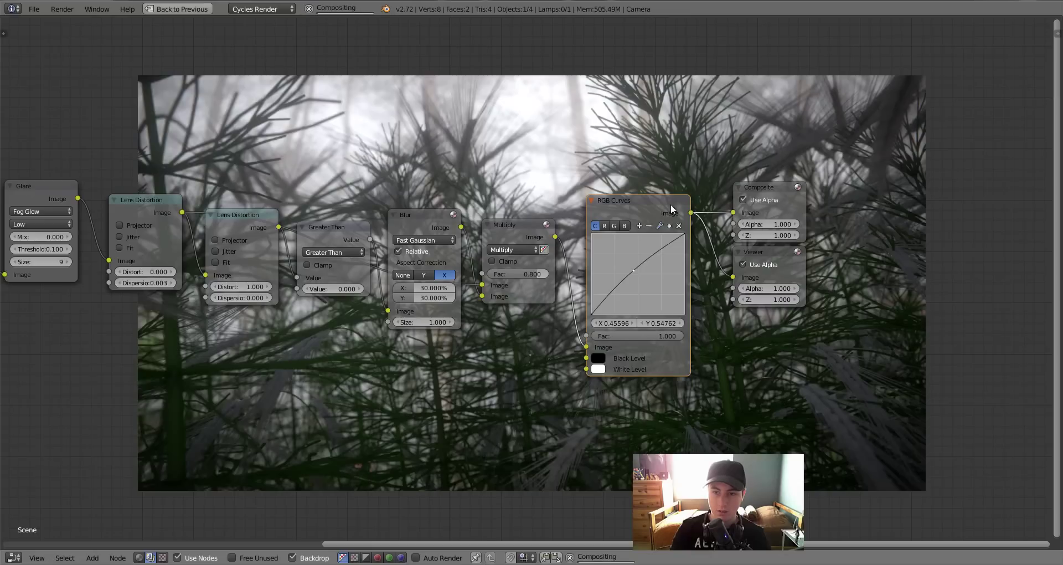
{"action": "left_click", "coordinate": [496, 355]}
{"action": "middle_click_drag", "start_coordinate": [496, 356], "coordinate": [650, 303]}
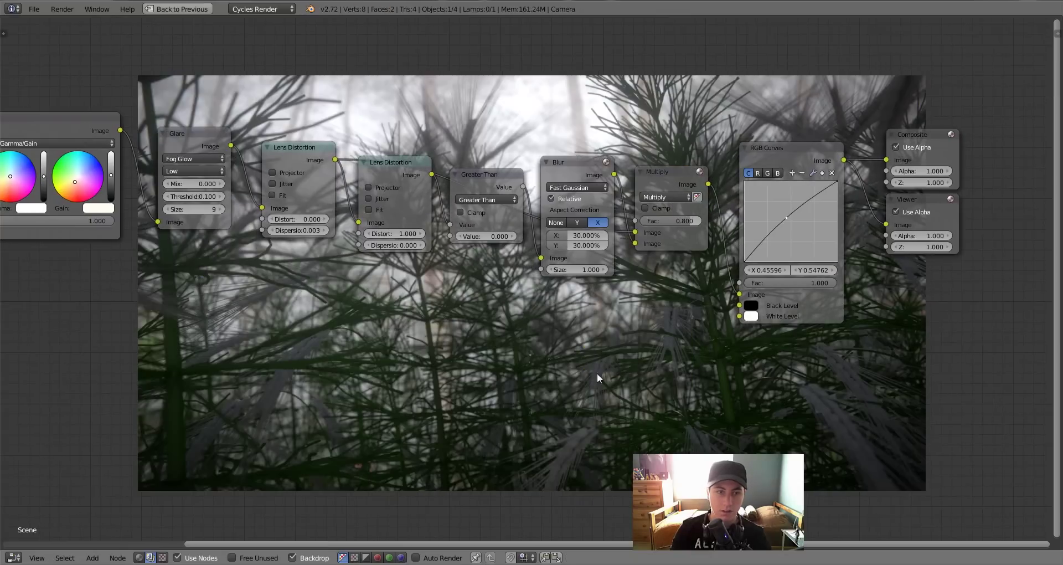
Step: Maximize the image editor and switch it from Render Result to the Viewer Node, fitted to view
{"action": "key", "text": "shift+space"}
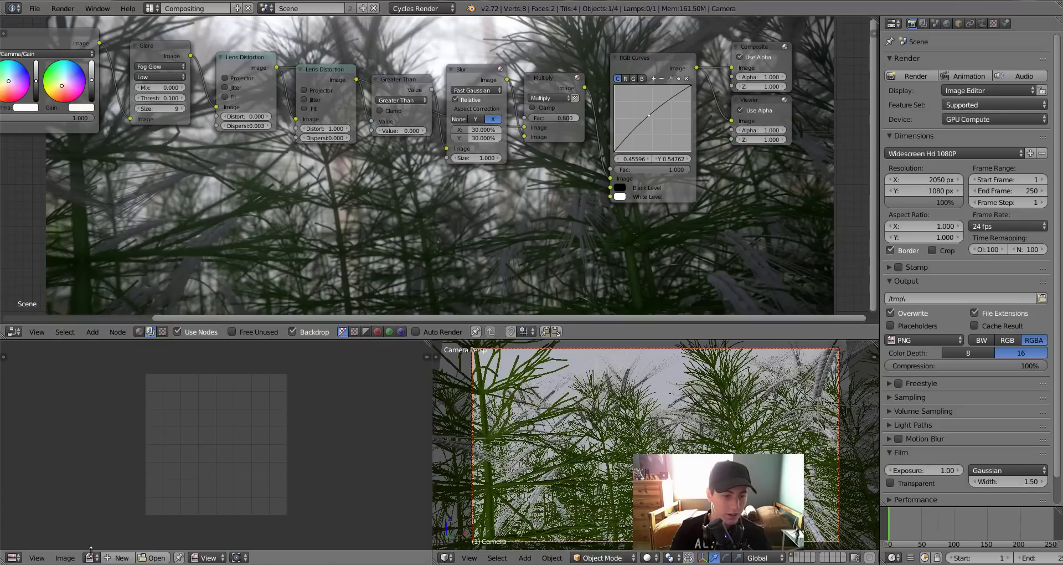
{"action": "left_click", "coordinate": [91, 551]}
{"action": "left_click", "coordinate": [147, 450]}
{"action": "key", "text": "shift+space"}
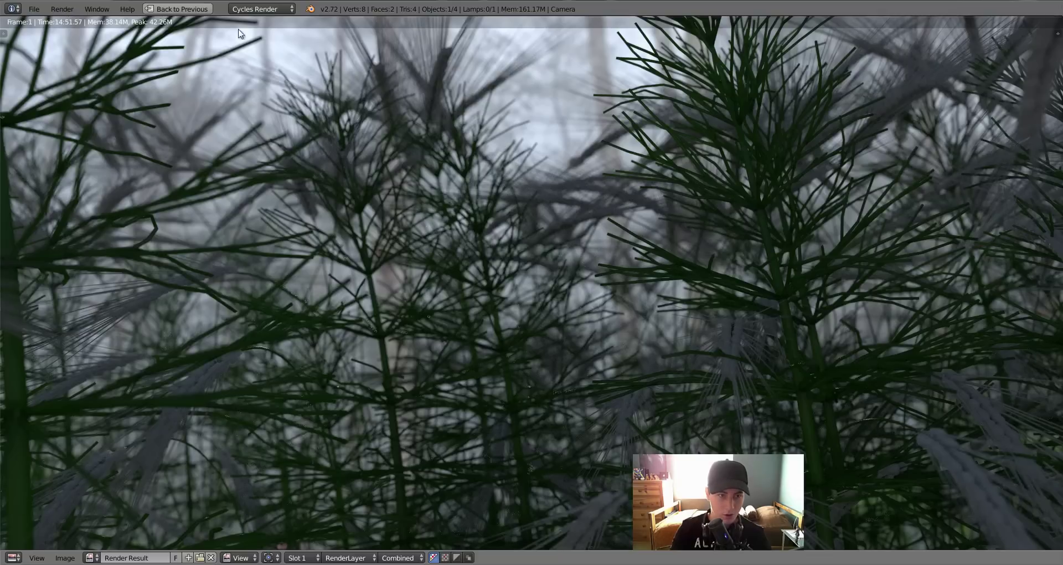
{"action": "left_click", "coordinate": [90, 558]}
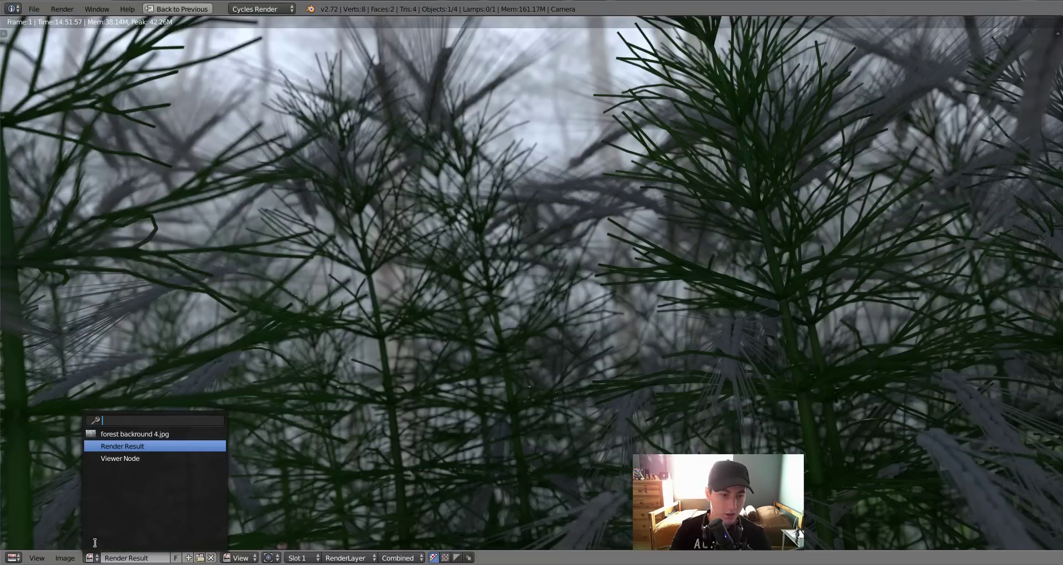
{"action": "left_click", "coordinate": [115, 458]}
{"action": "key", "text": "Home"}
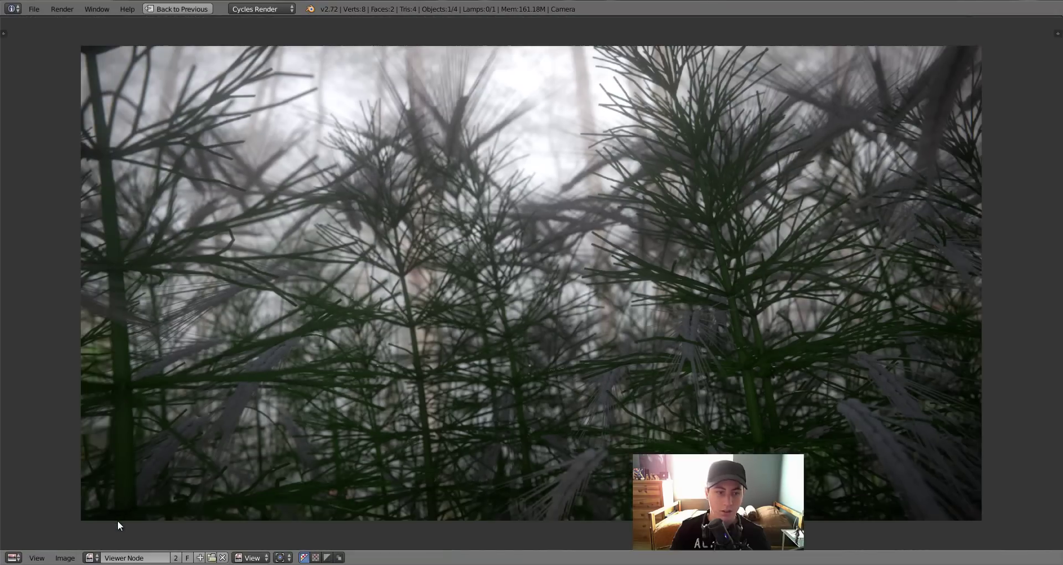